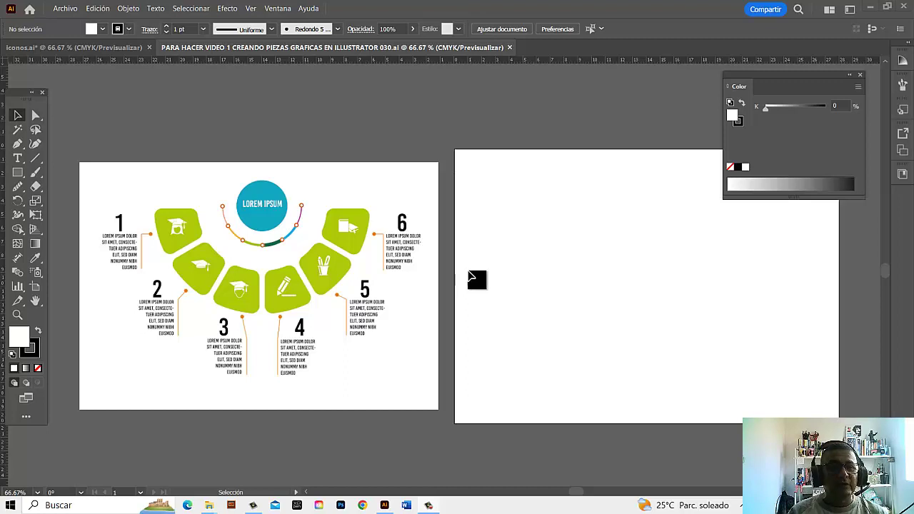
Step: Nudge the reference infographic and scale it from a corner to fill the left artboard
click(393, 206)
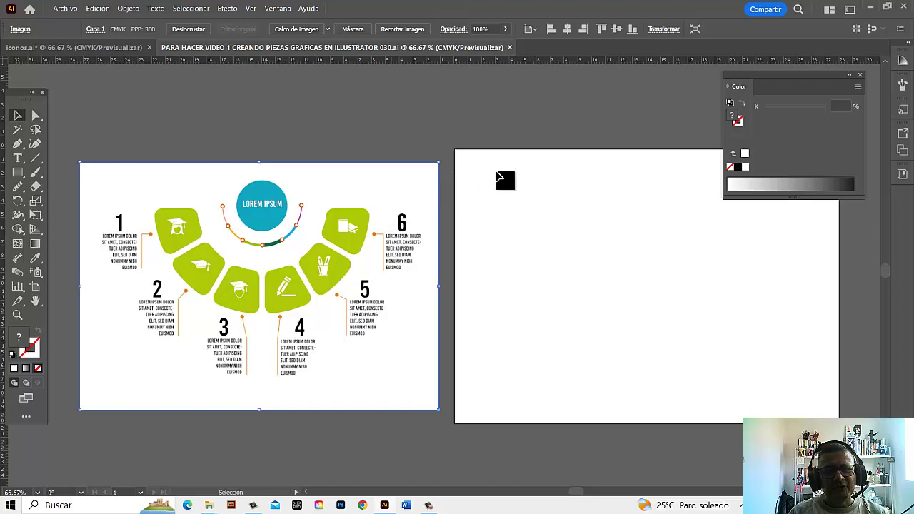
drag(316, 287, 323, 276)
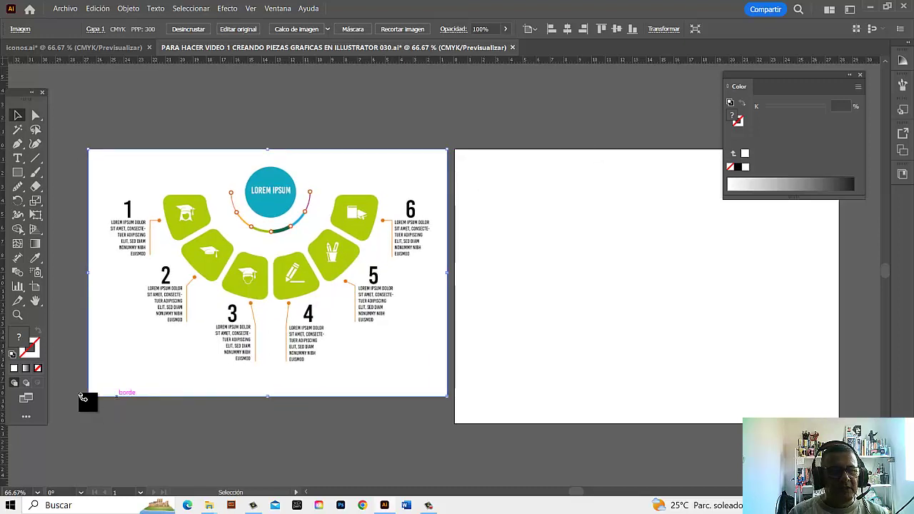
drag(89, 397, 50, 437)
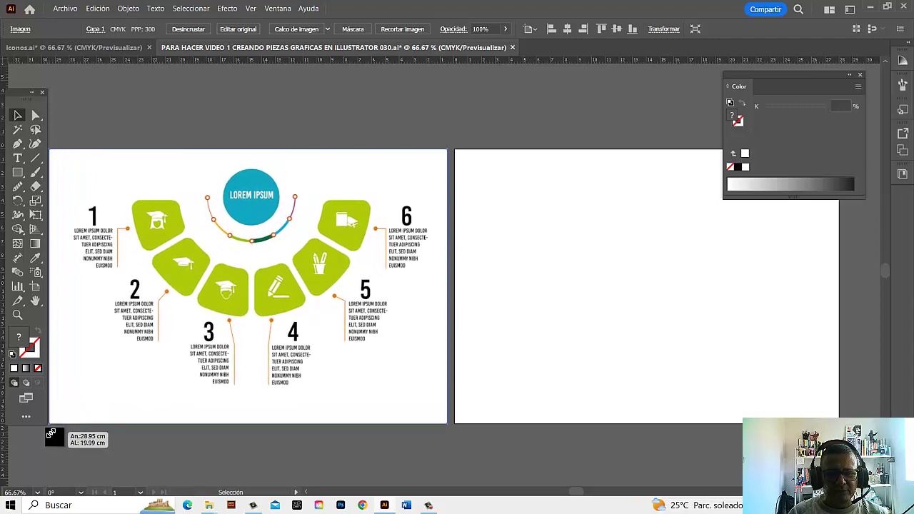
drag(50, 437, 54, 433)
click(407, 129)
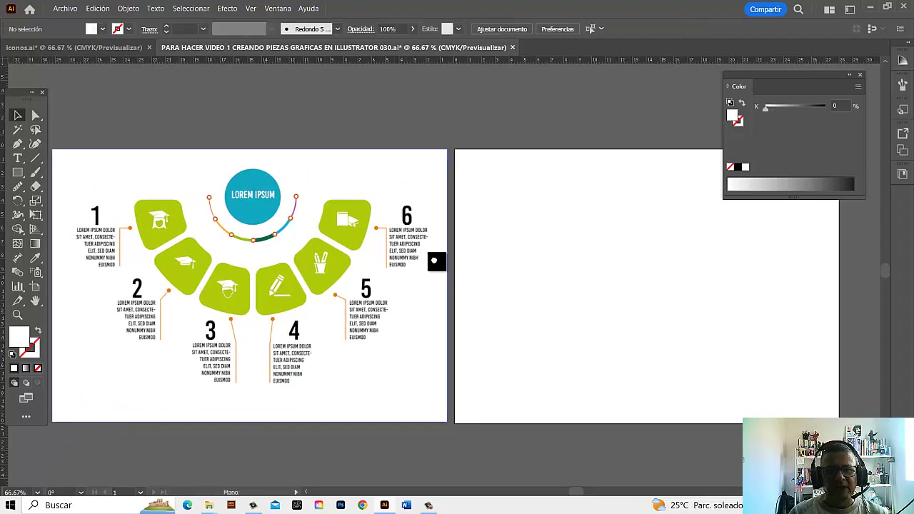
Step: Shift the artboards in view and move the floating colour panel aside
drag(434, 259, 447, 267)
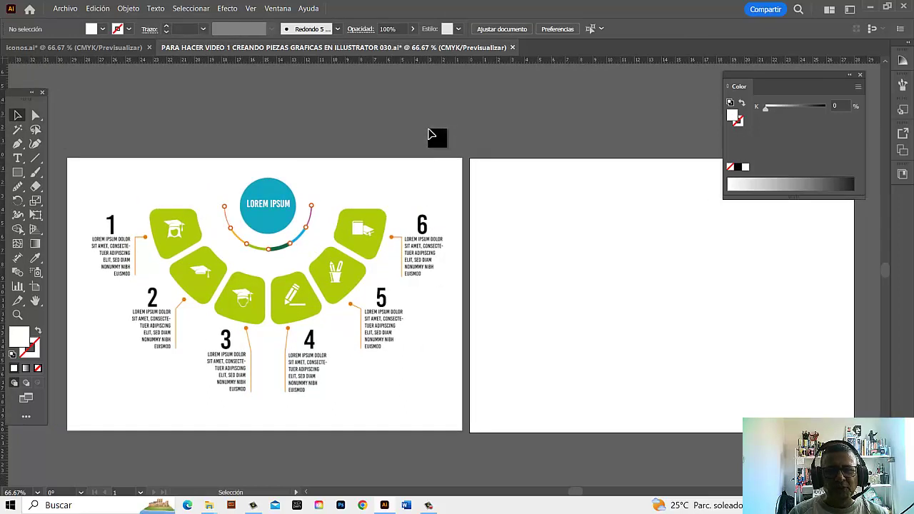
drag(799, 74, 775, 34)
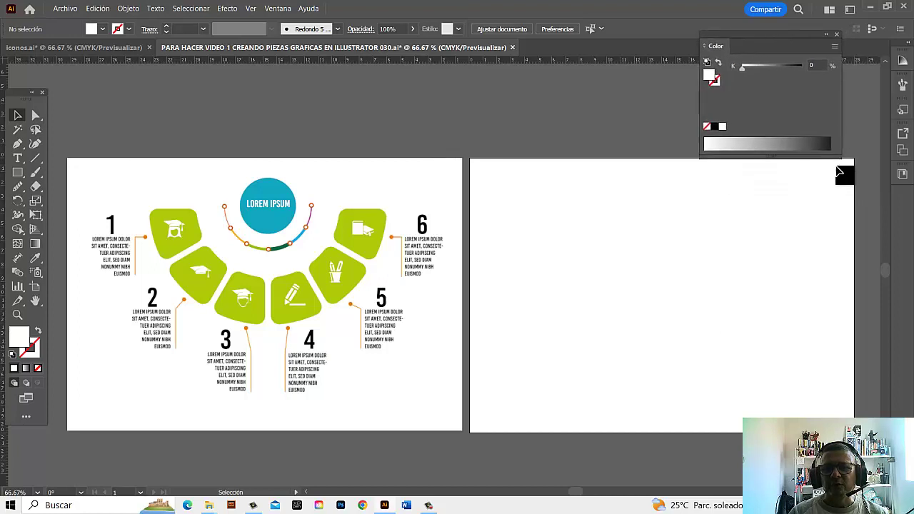
drag(662, 310, 671, 318)
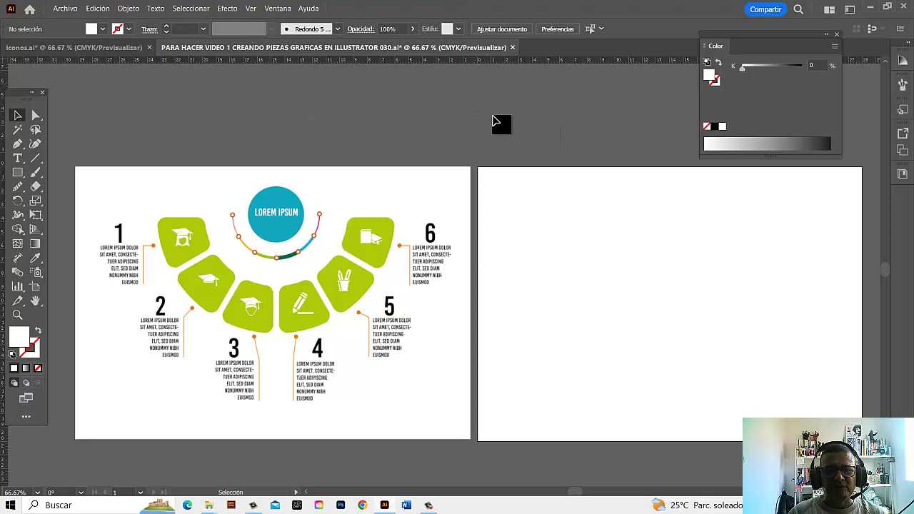
drag(436, 263, 437, 264)
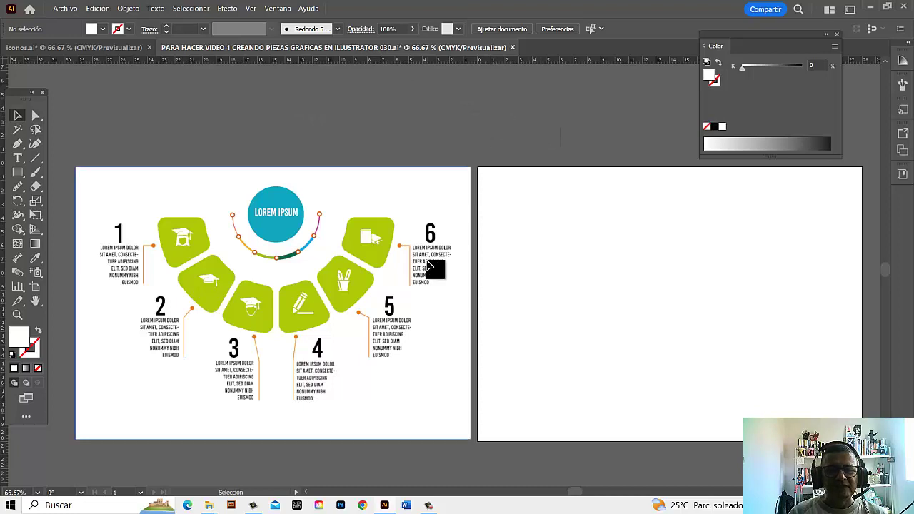
click(509, 160)
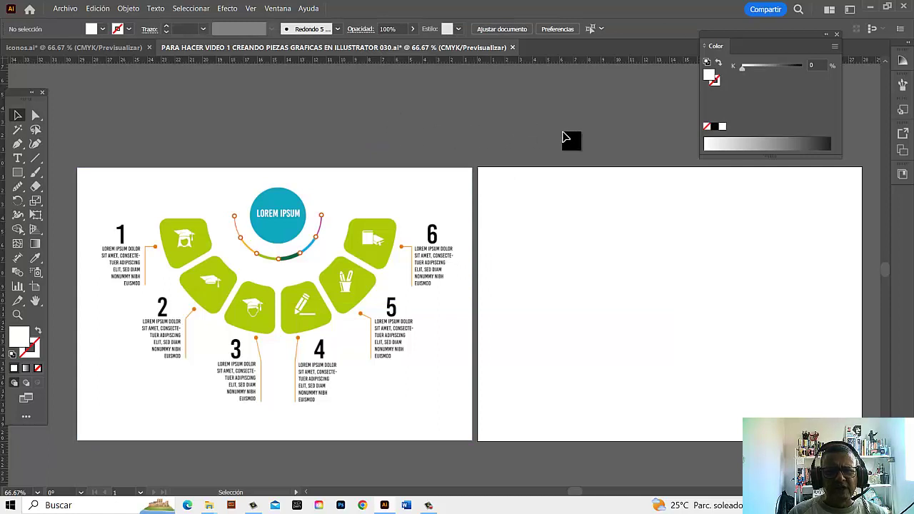
drag(597, 128, 561, 131)
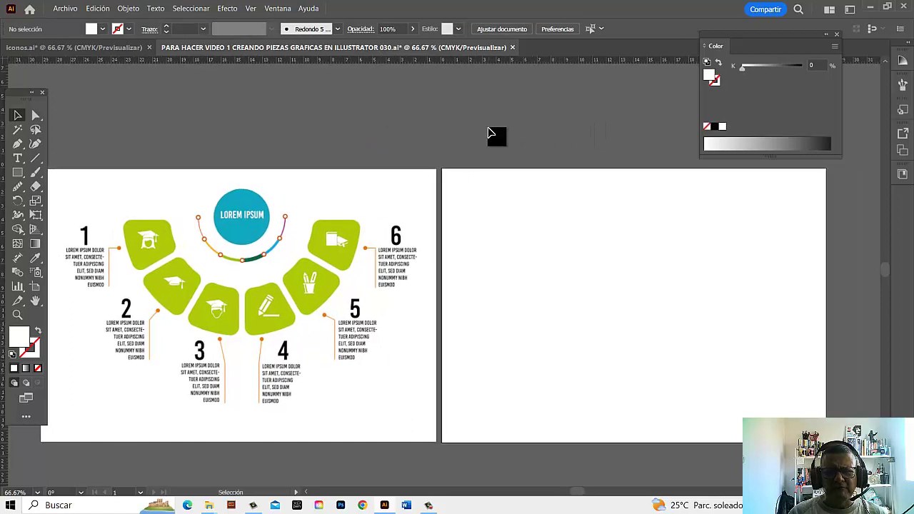
drag(573, 134, 590, 133)
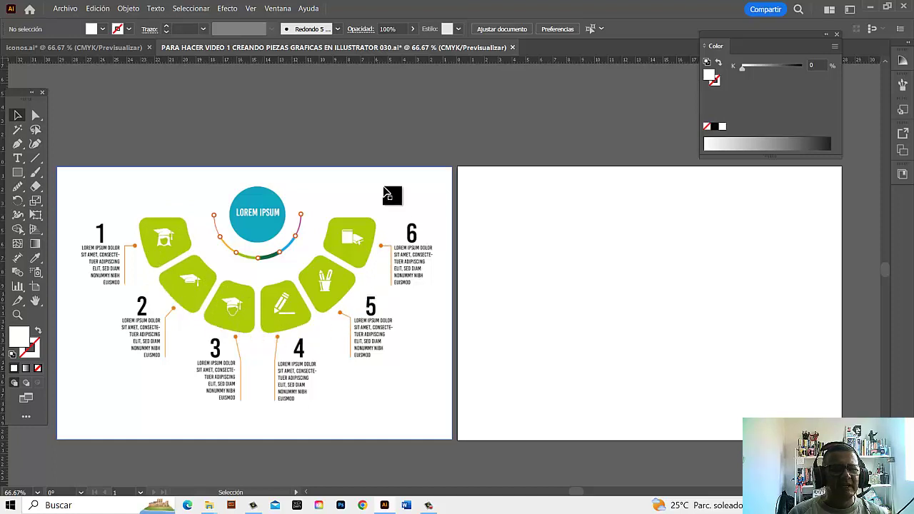
click(19, 173)
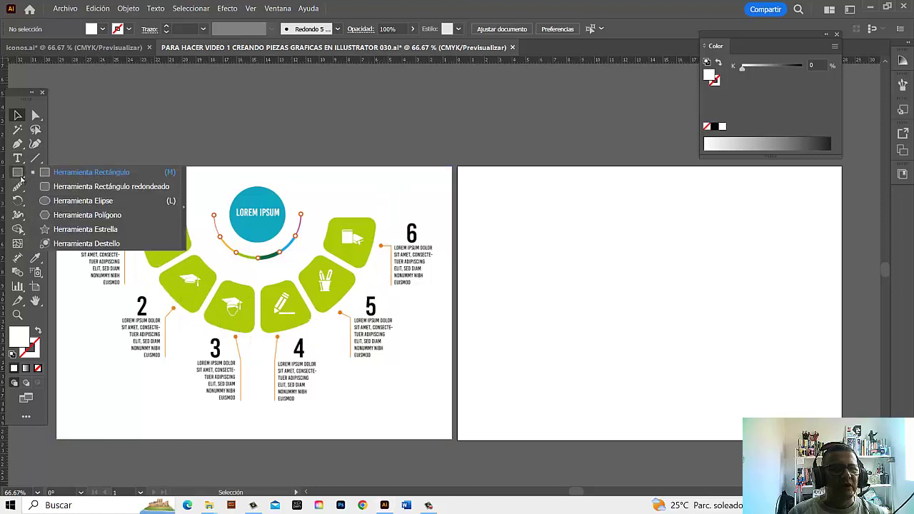
click(80, 201)
mouse_move(263, 221)
mouse_down()
mouse_move(393, 136)
mouse_move(382, 152)
mouse_up()
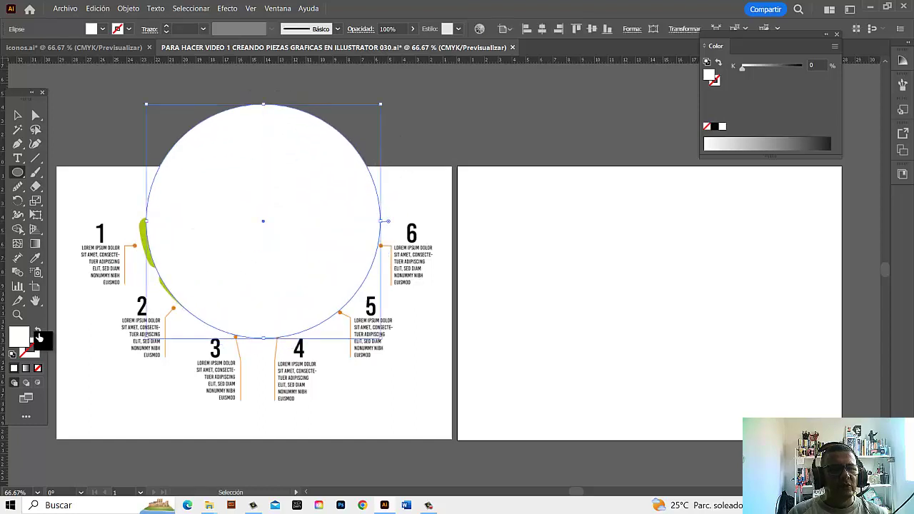
click(11, 355)
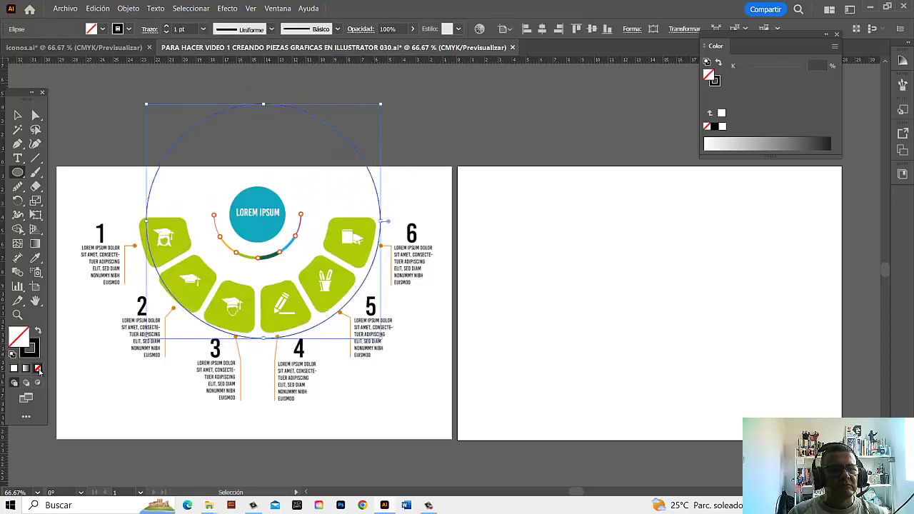
click(37, 367)
mouse_move(285, 225)
mouse_down()
mouse_move(376, 285)
mouse_move(350, 251)
mouse_up()
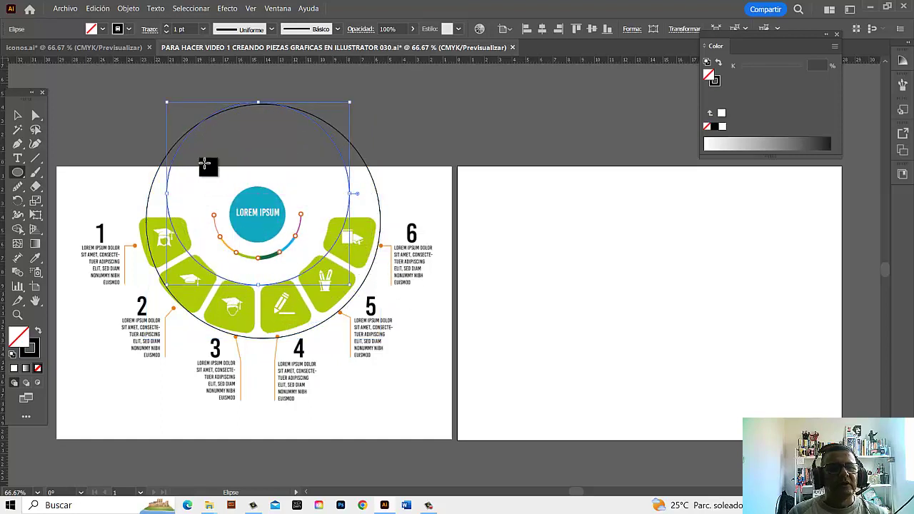
drag(207, 167, 293, 237)
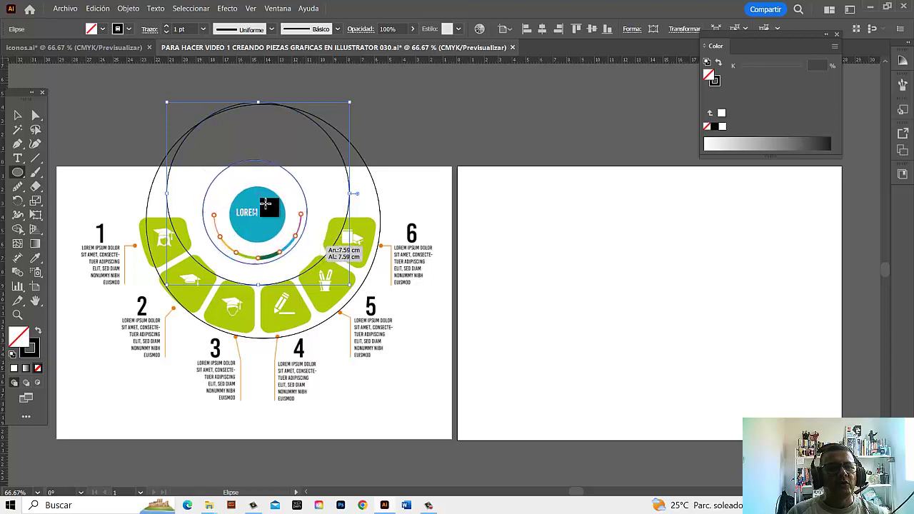
drag(255, 212, 273, 229)
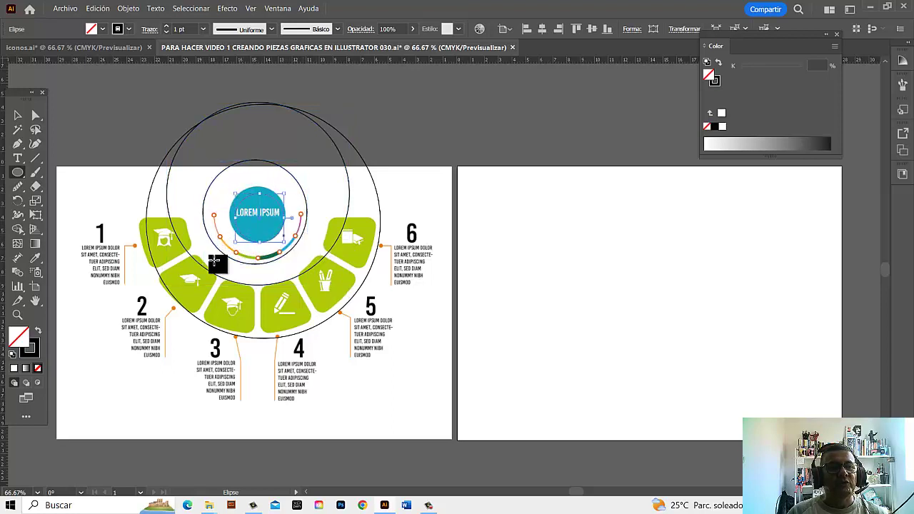
click(19, 115)
click(396, 212)
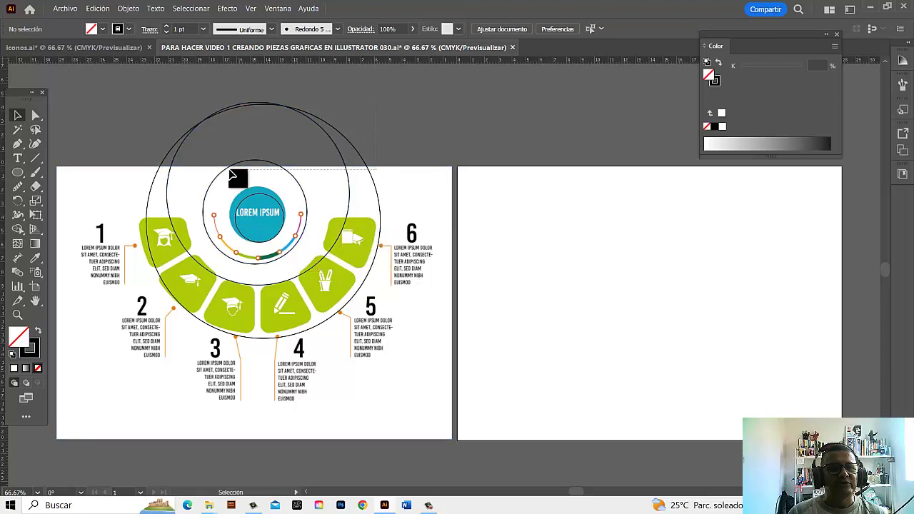
key(ctrl+a)
key(Delete)
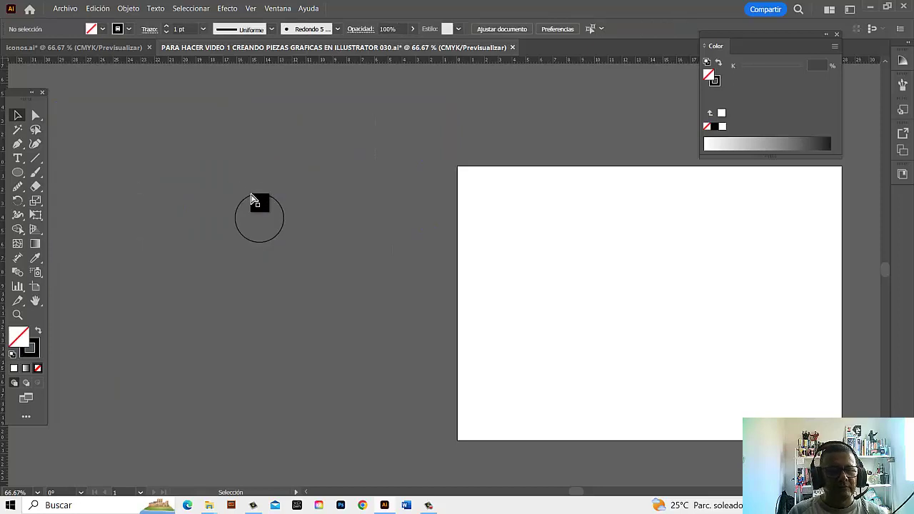
key(ctrl+z)
click(359, 108)
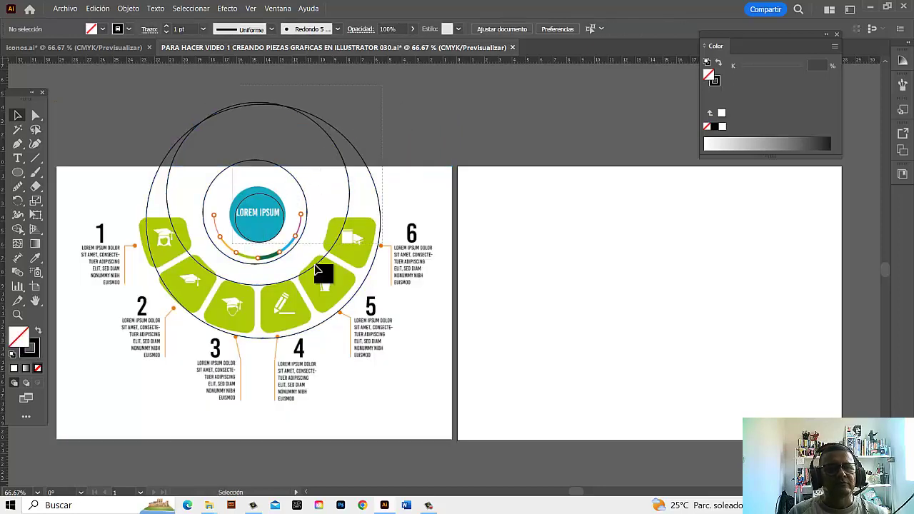
click(375, 251)
Step: Draw a large outlined circle on the empty right artboard
click(454, 270)
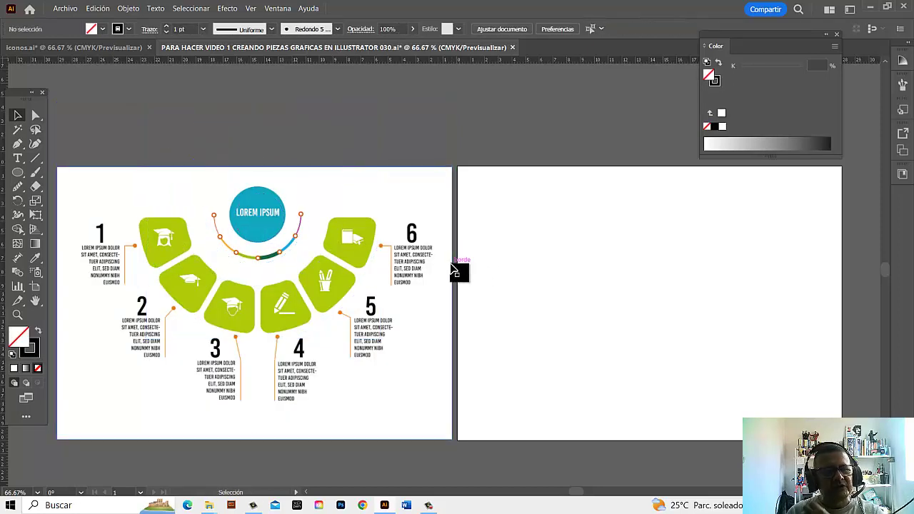
drag(553, 324, 518, 318)
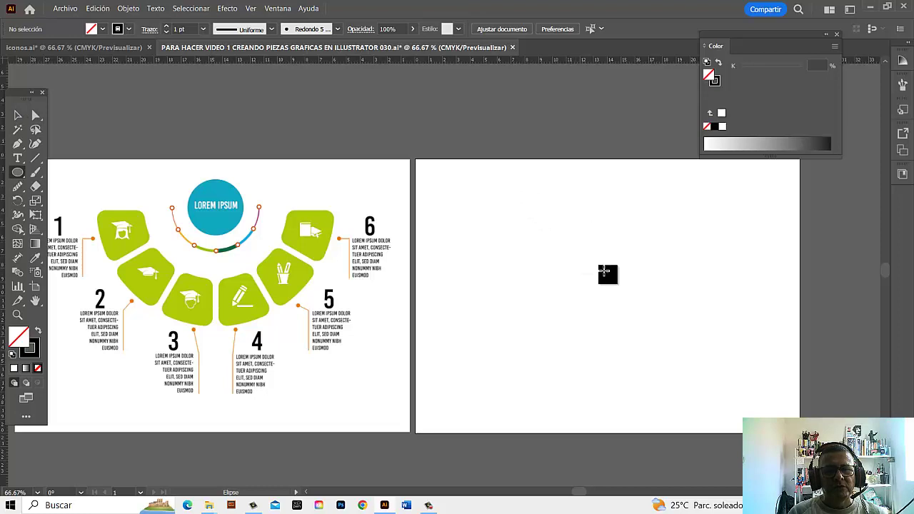
drag(509, 175, 690, 379)
click(17, 115)
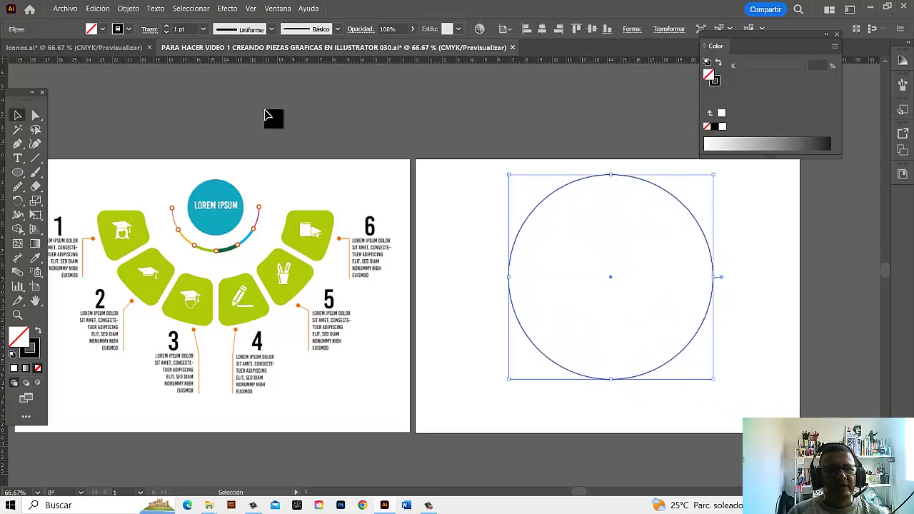
click(333, 132)
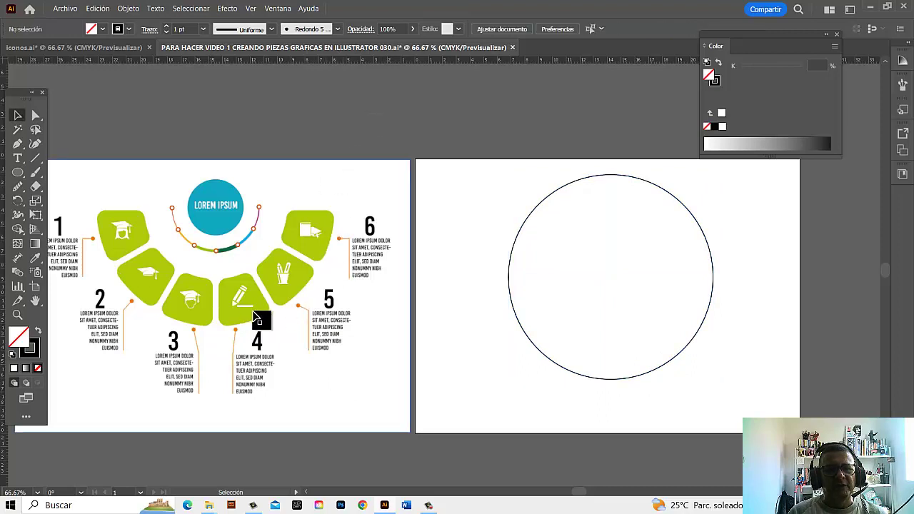
Step: Alt-scale a centred smaller copy of the circle, about 9.41 cm across
drag(548, 162, 627, 239)
key(a)
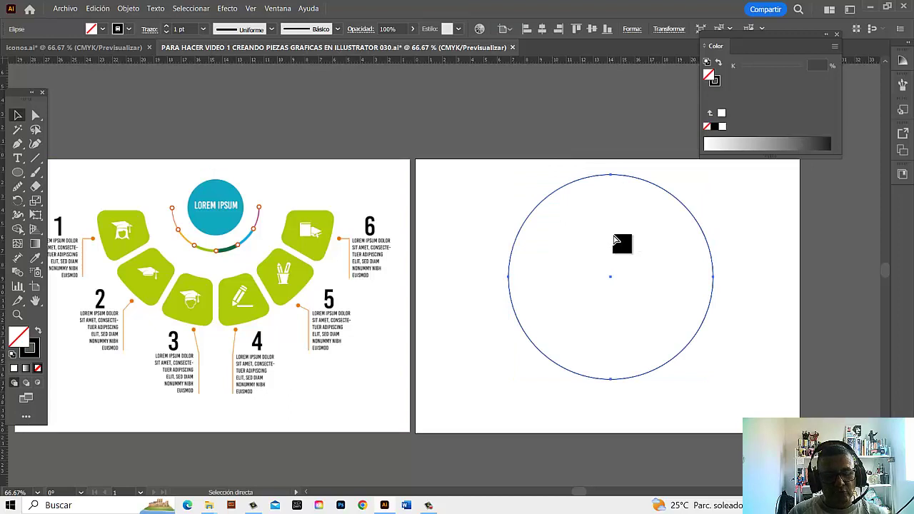
key(v)
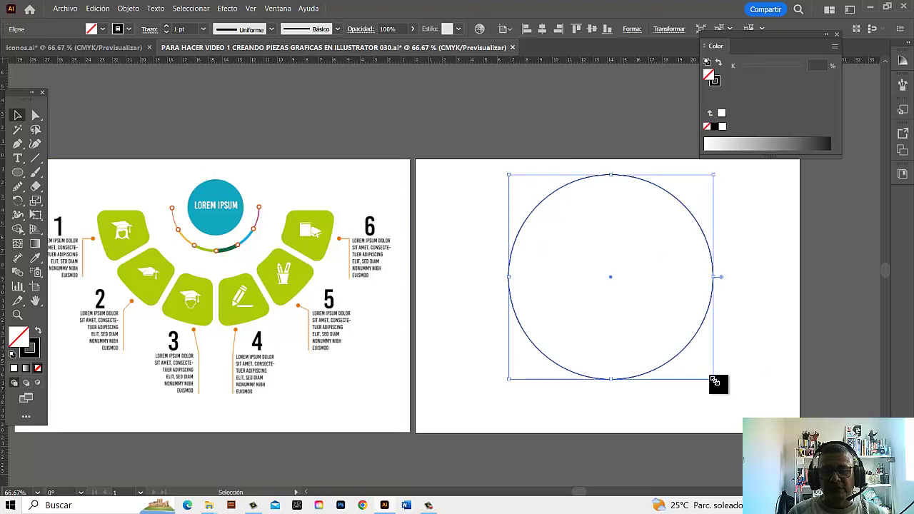
drag(717, 382, 688, 341)
click(747, 384)
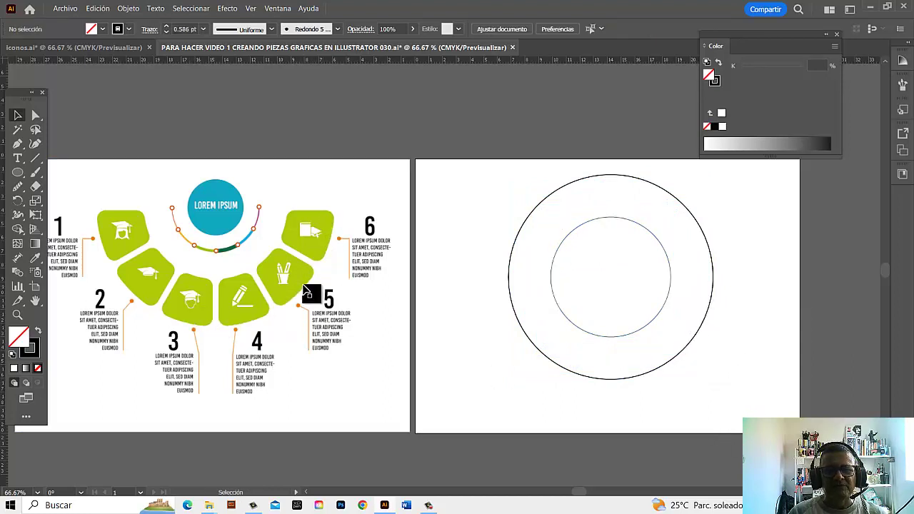
Step: Make a centred copy of the inner circle about 4.85 cm across
click(651, 325)
key(a)
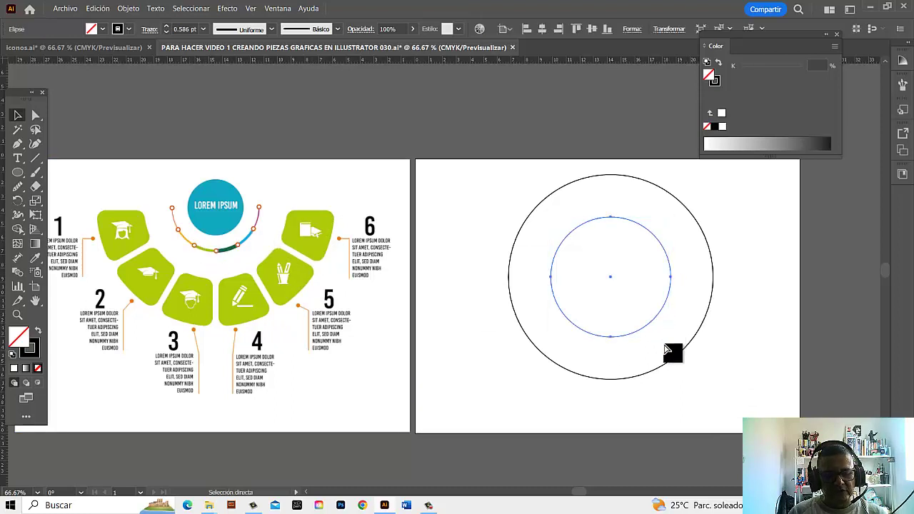
key(v)
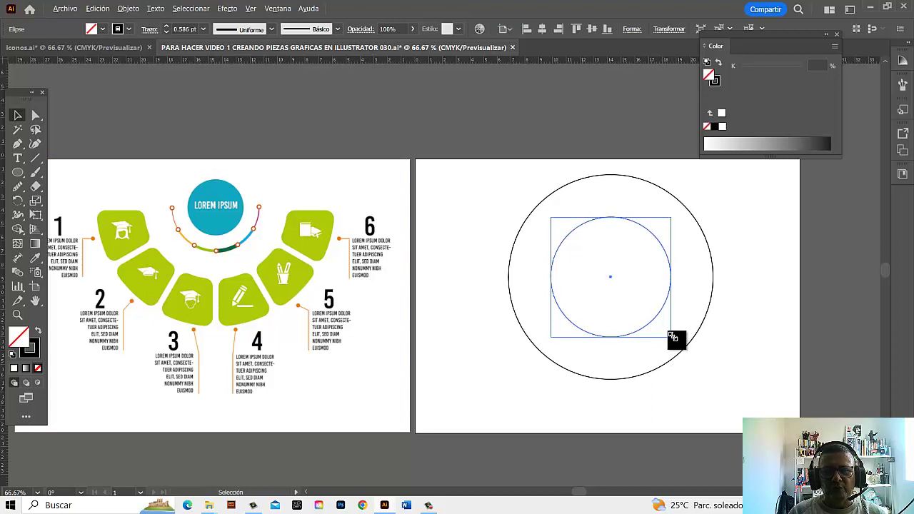
drag(671, 335, 645, 316)
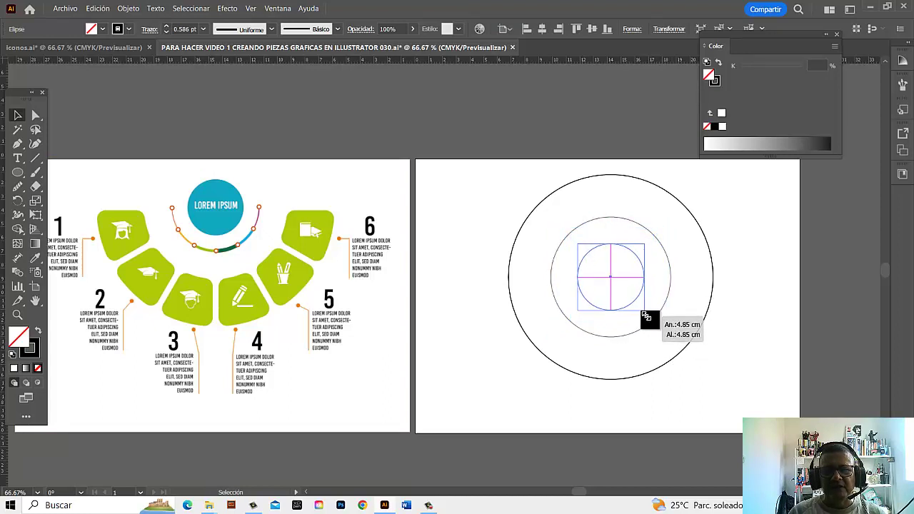
click(737, 219)
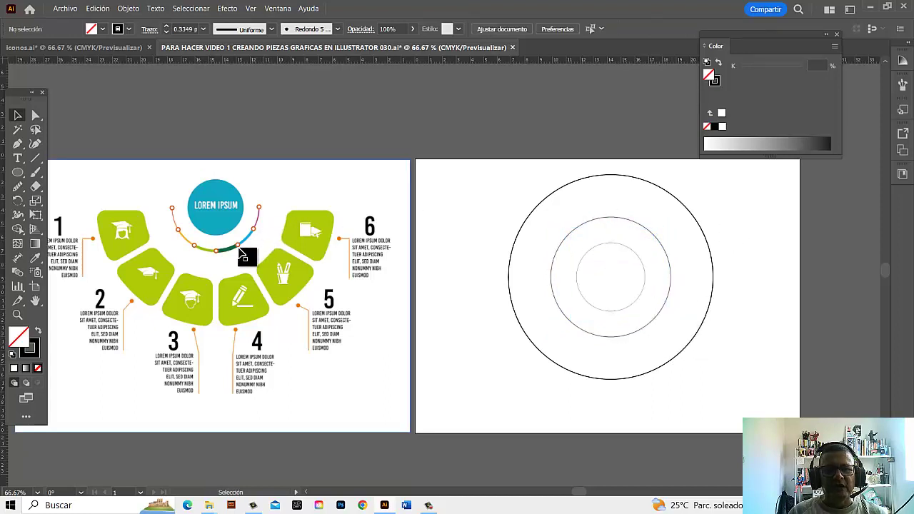
Step: Add a roughly 2.15 cm centre circle, then select all four rings
click(644, 296)
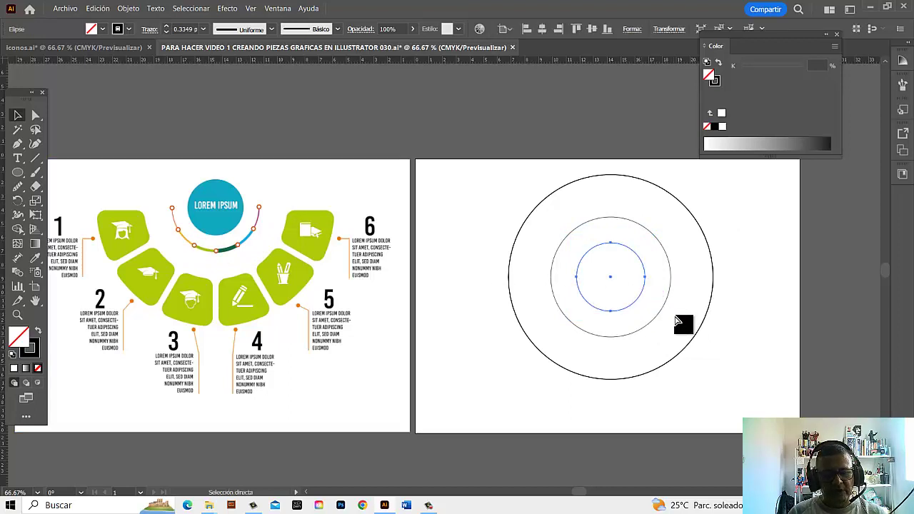
shift+click(646, 315)
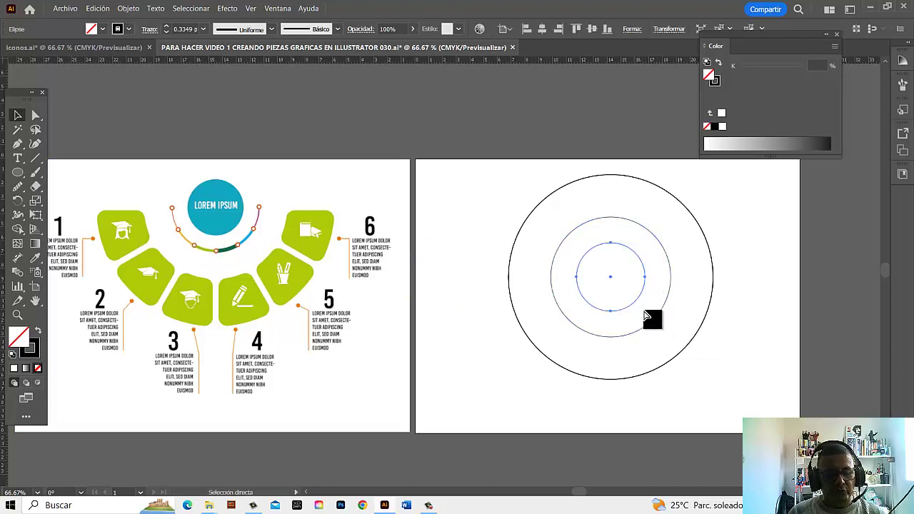
key(v)
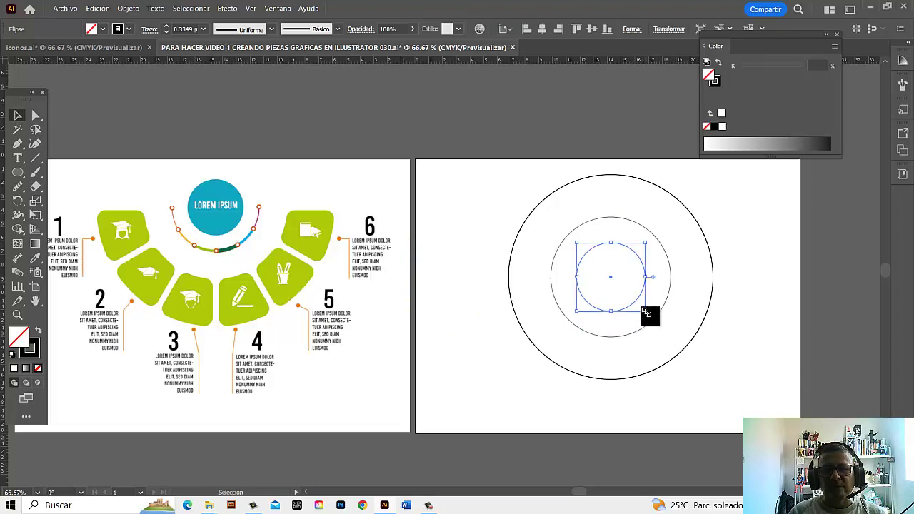
drag(640, 307, 626, 295)
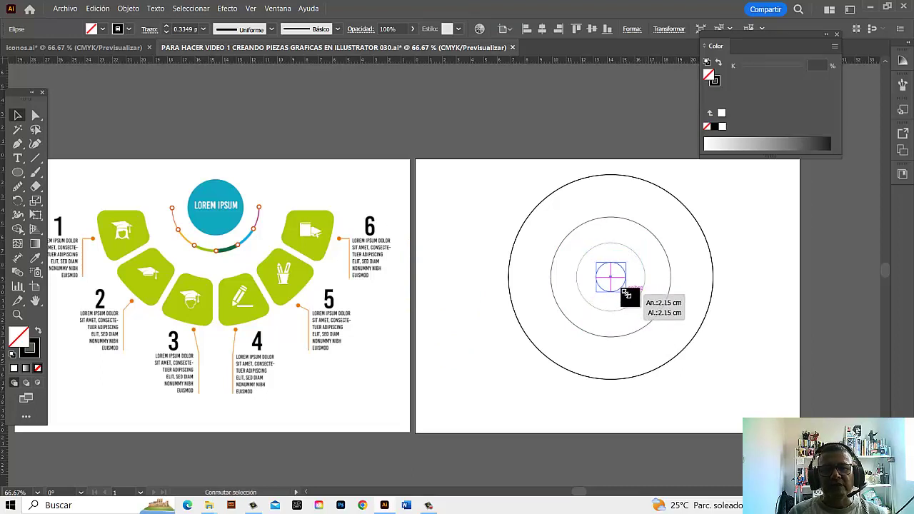
drag(626, 295, 630, 295)
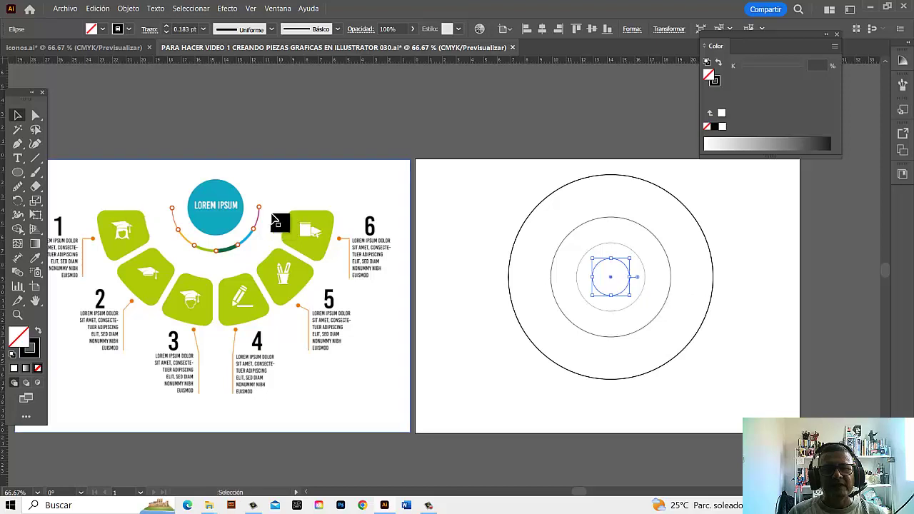
drag(743, 200, 555, 335)
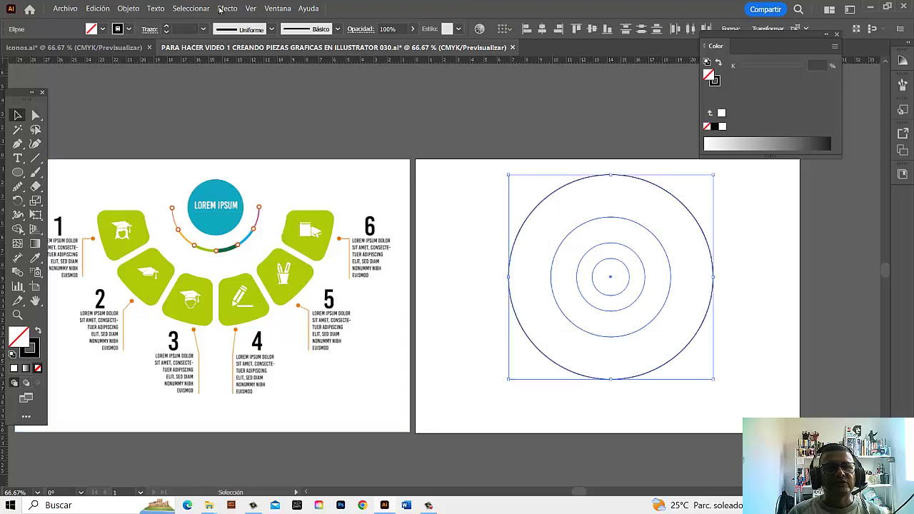
Step: Set the four circles' stroke weight to 5 pt, after trying 10 pt
click(202, 30)
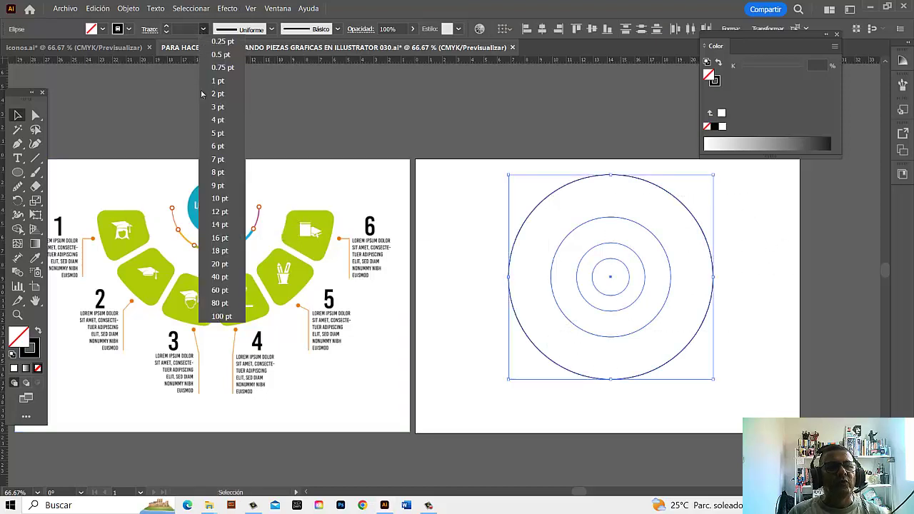
click(214, 200)
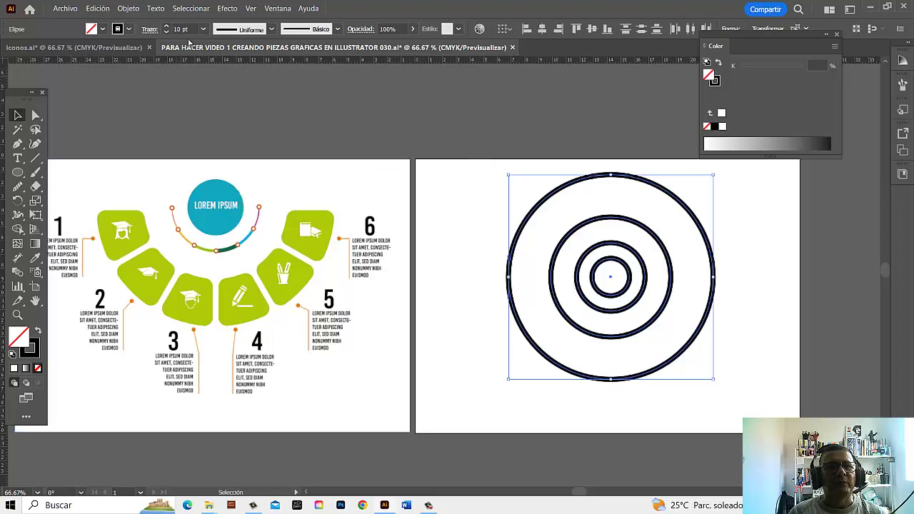
click(203, 30)
click(222, 135)
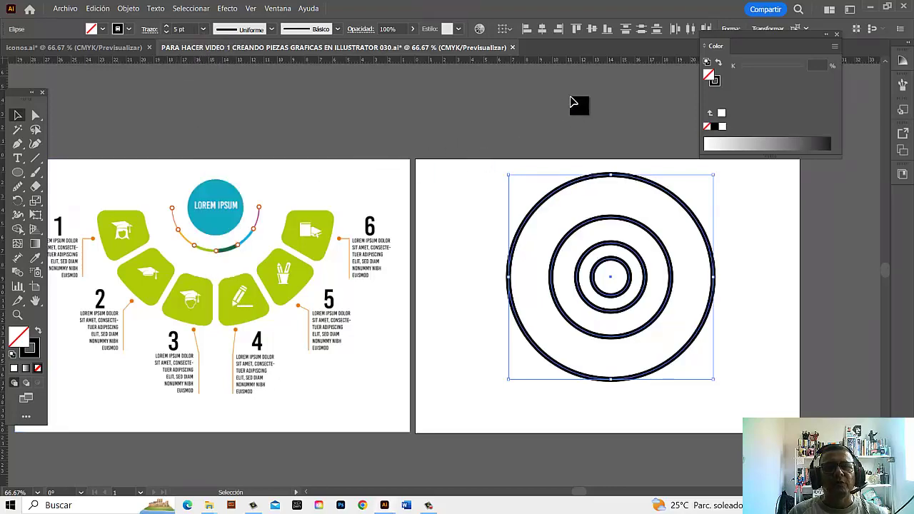
click(648, 285)
drag(755, 343, 714, 321)
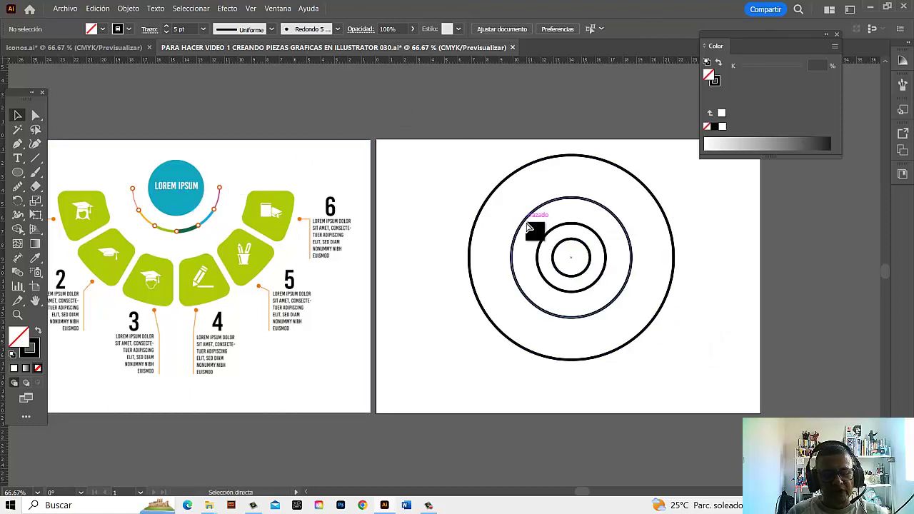
Step: Switch the document to Outline view with Ctrl+Y
key(ctrl+y)
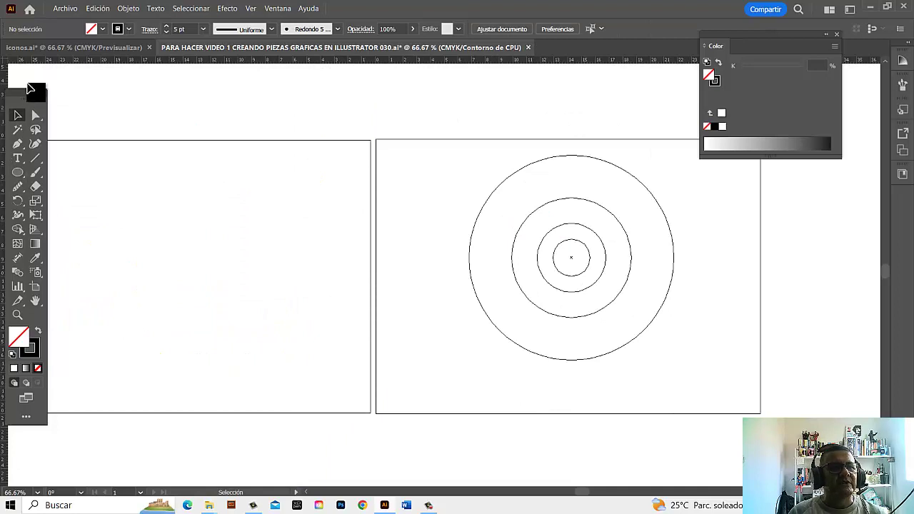
Step: Draw a 0.55 × 16.56 cm vertical rectangle from the circles' centre, then return to preview
drag(33, 96, 92, 102)
click(78, 178)
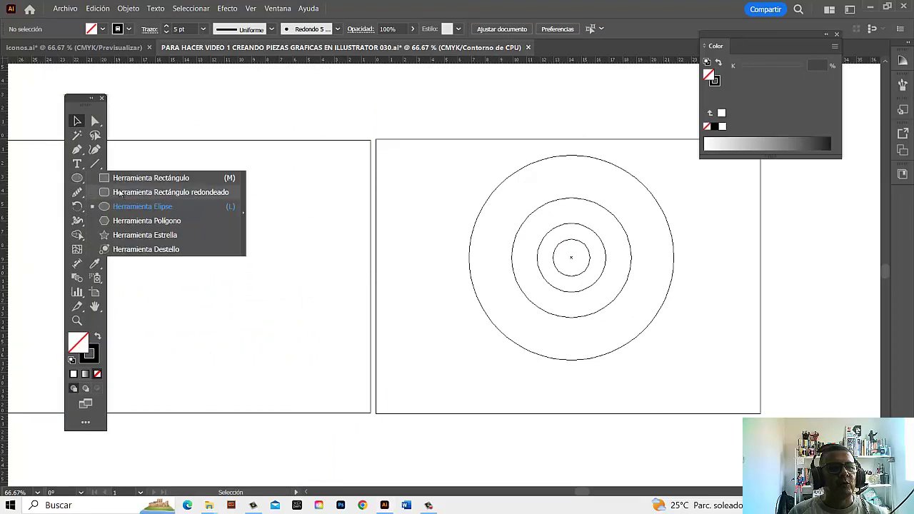
click(118, 178)
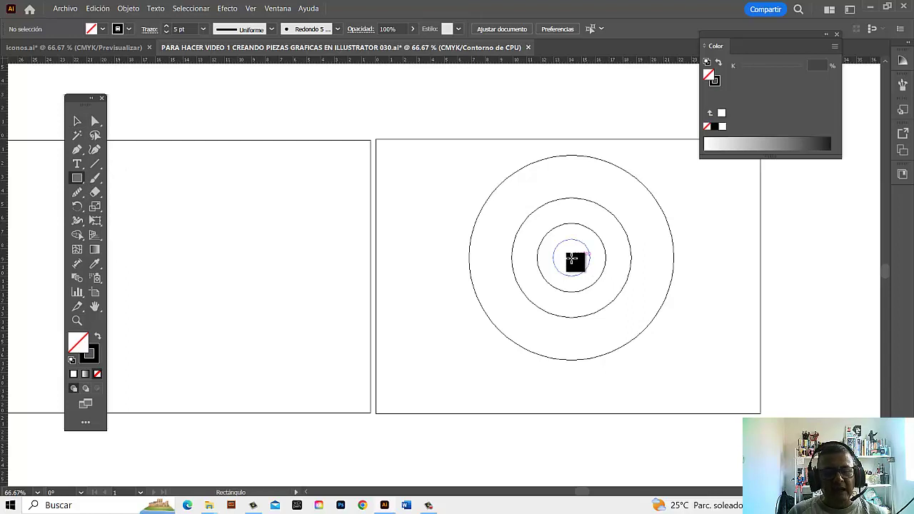
drag(568, 264, 576, 245)
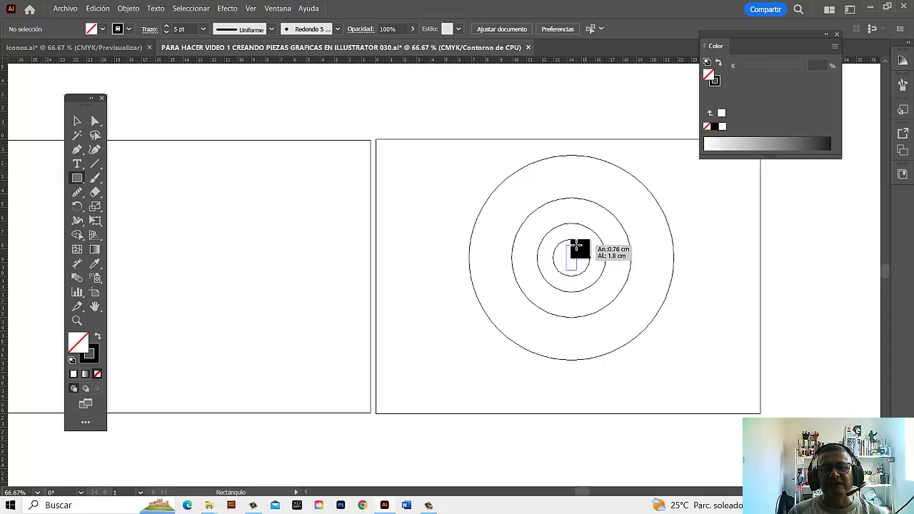
mouse_move(576, 245)
mouse_down()
mouse_move(583, 224)
mouse_move(575, 142)
mouse_up()
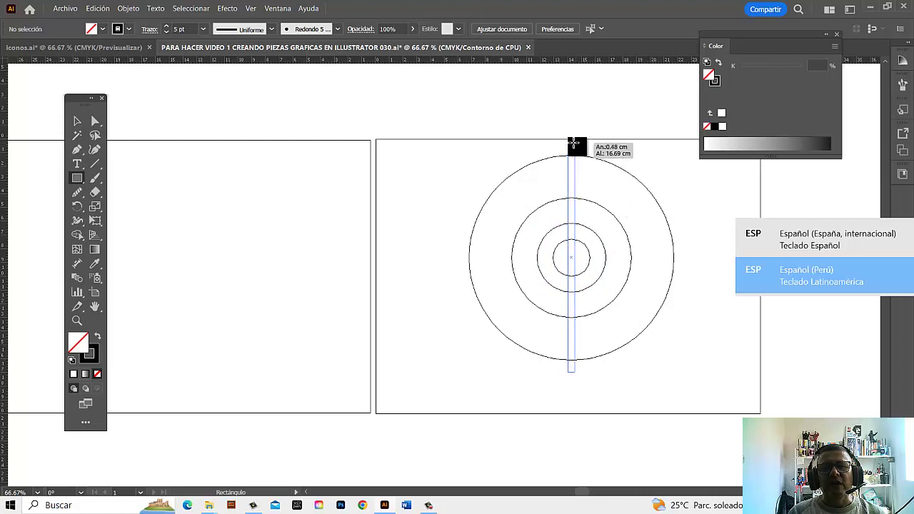
drag(574, 143, 576, 144)
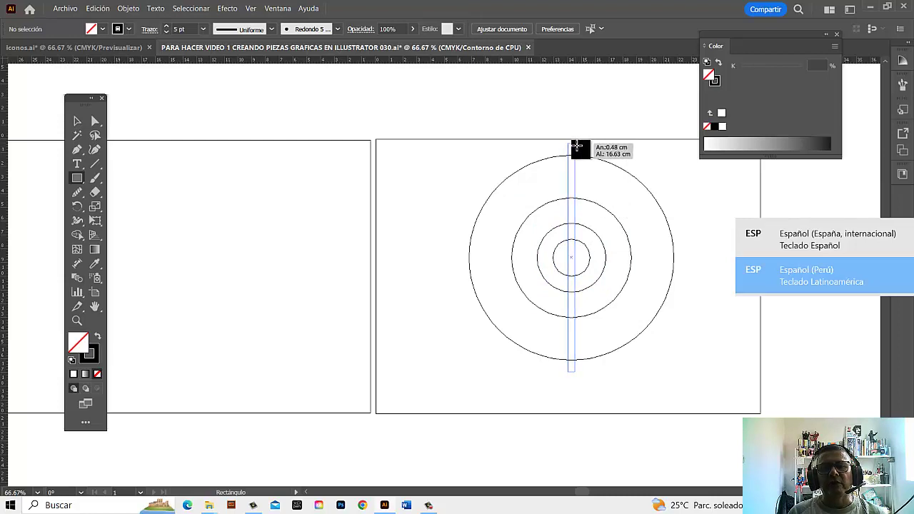
drag(575, 145, 578, 148)
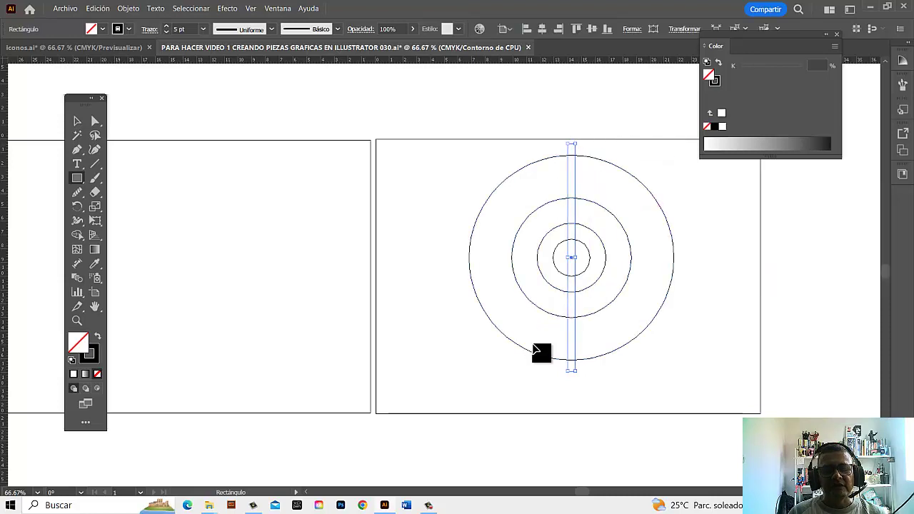
key(ctrl+y)
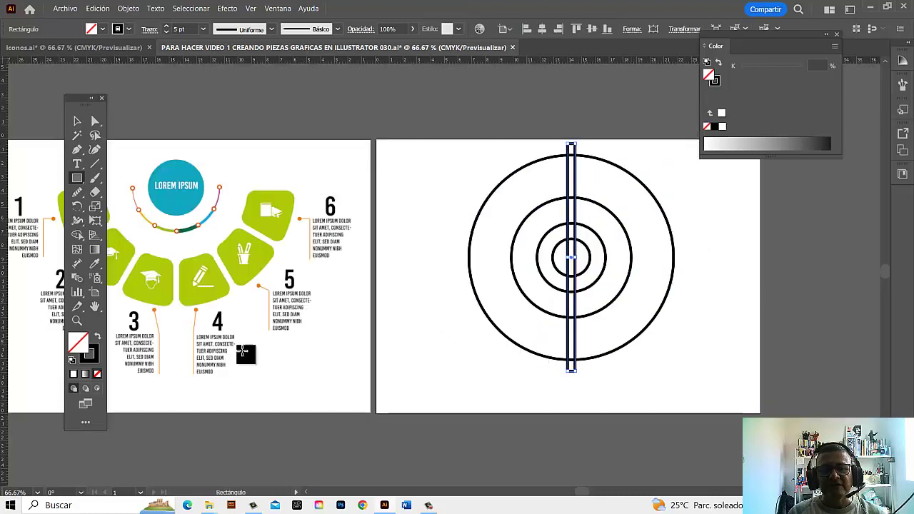
click(77, 121)
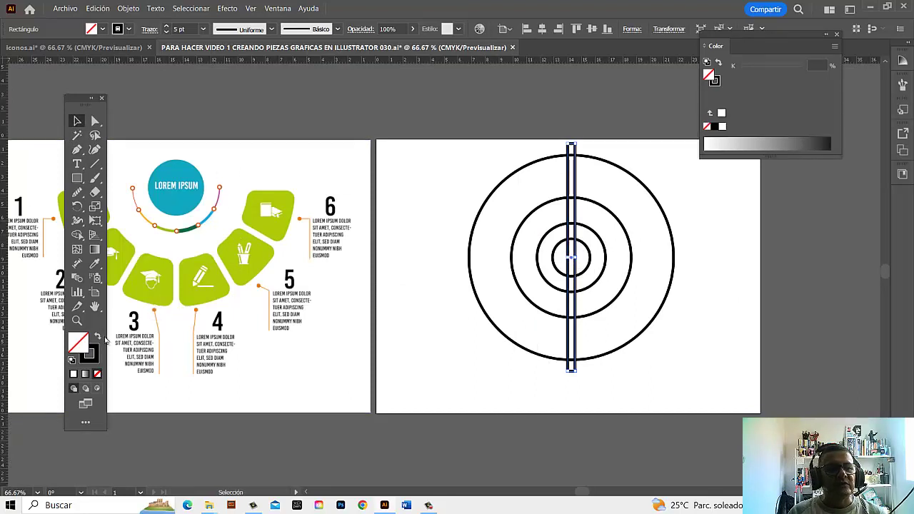
Step: Make the bar solid black and narrow it evenly on both sides
click(718, 63)
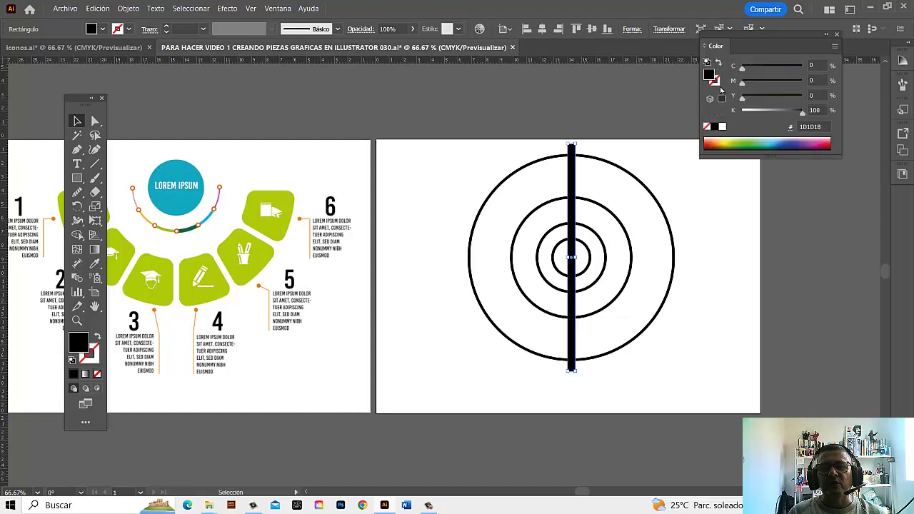
click(618, 194)
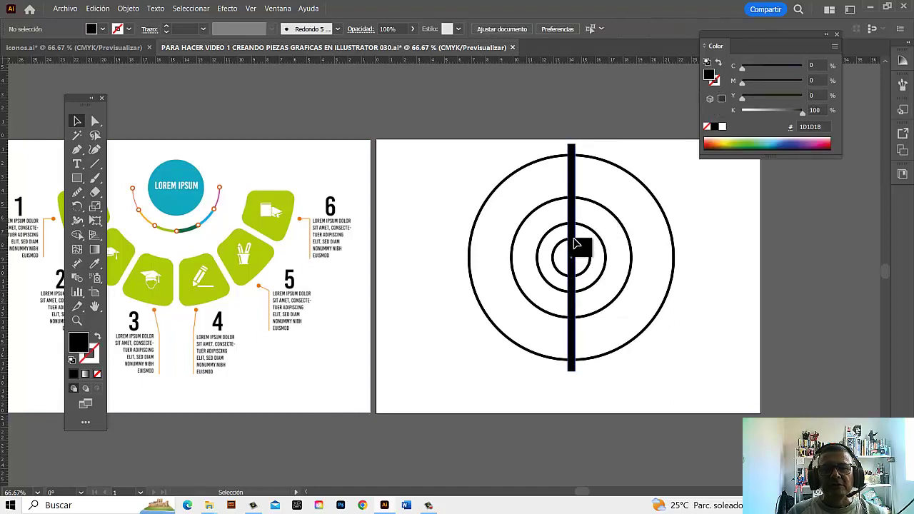
key(z)
drag(559, 234, 653, 341)
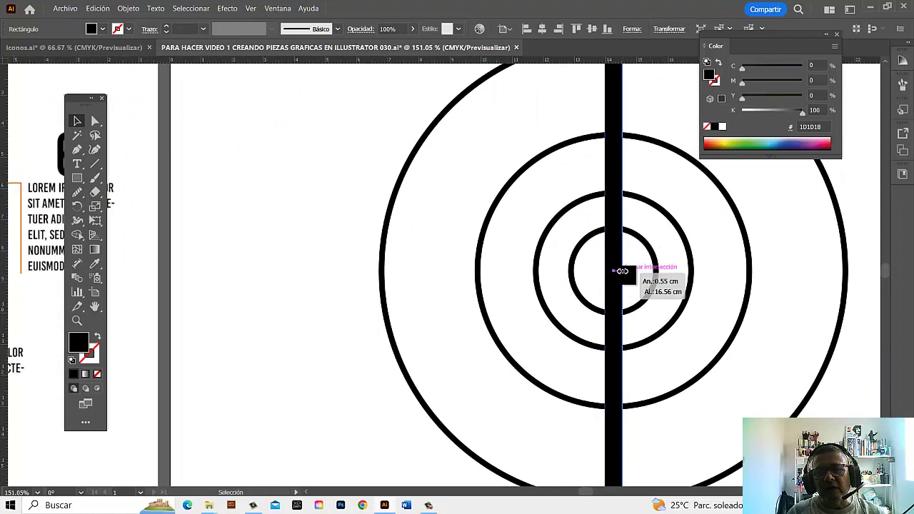
drag(623, 271, 618, 271)
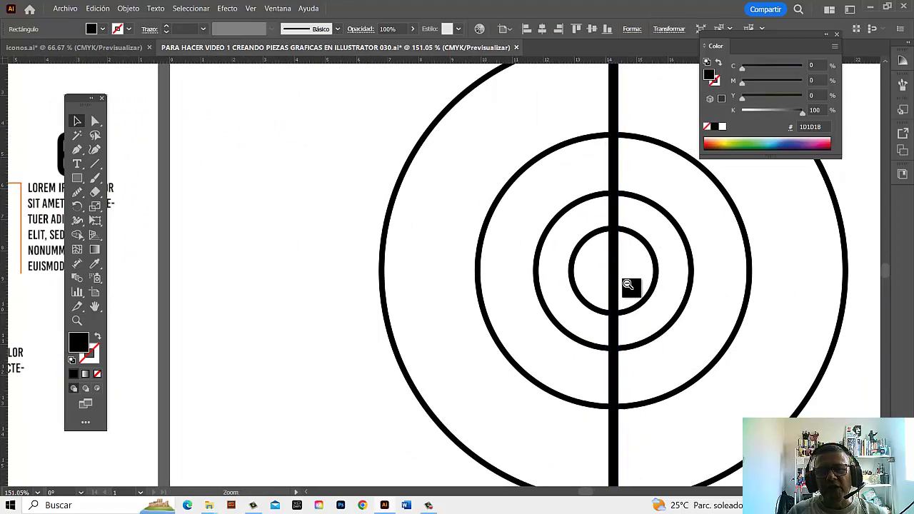
Step: Zoom back out to both artboards and reselect the vertical bar
key(ctrl+minus)
drag(475, 286, 789, 307)
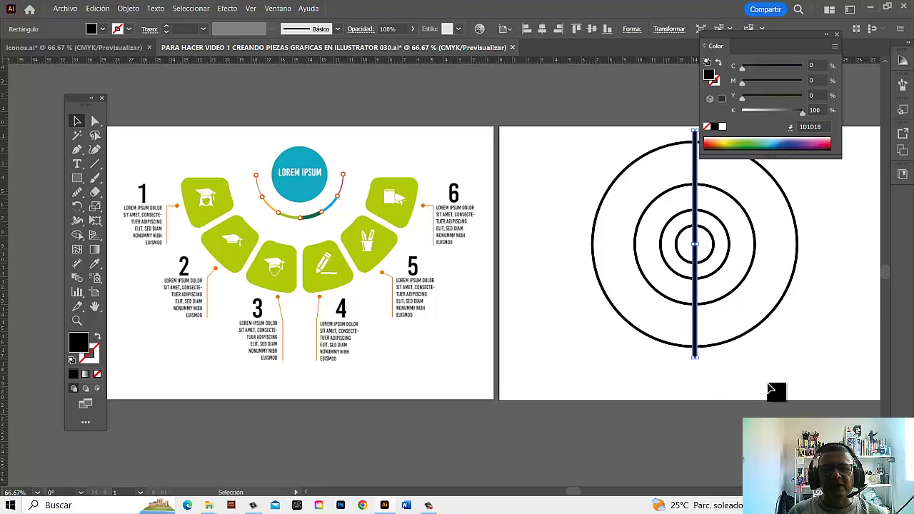
click(775, 388)
drag(786, 382, 764, 387)
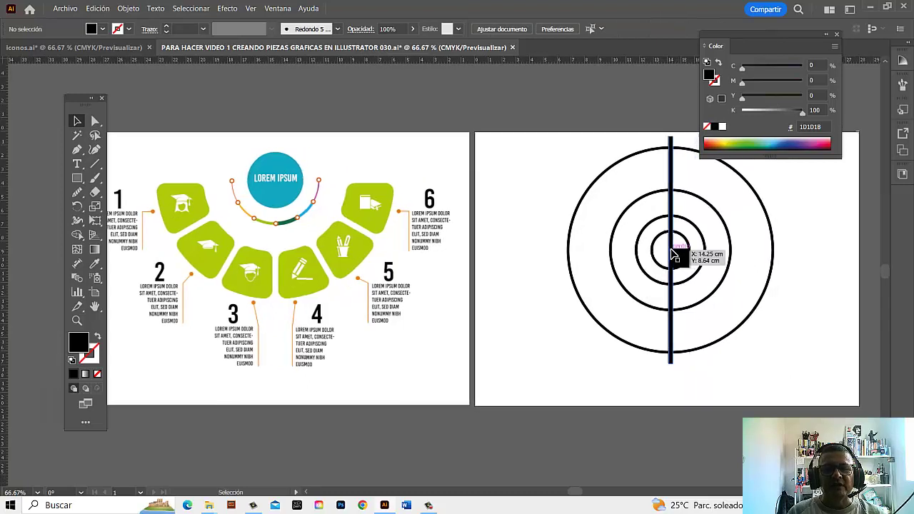
click(677, 255)
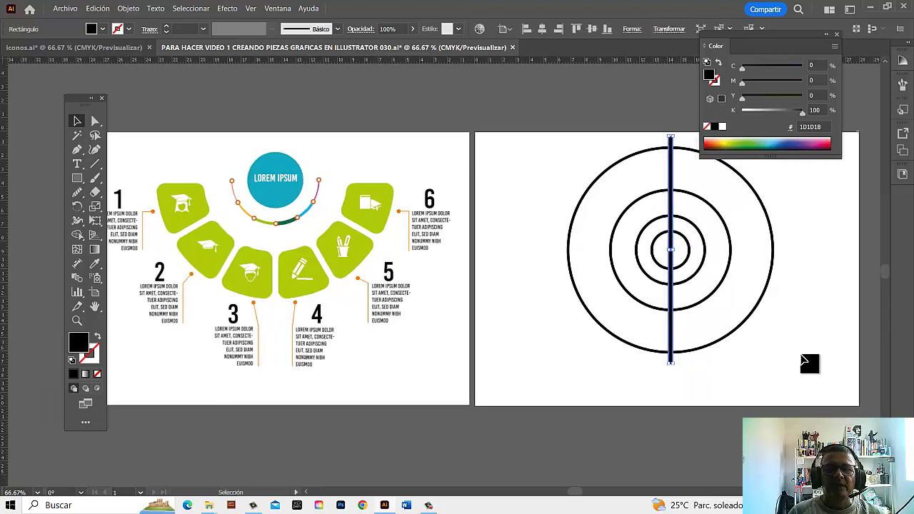
click(835, 337)
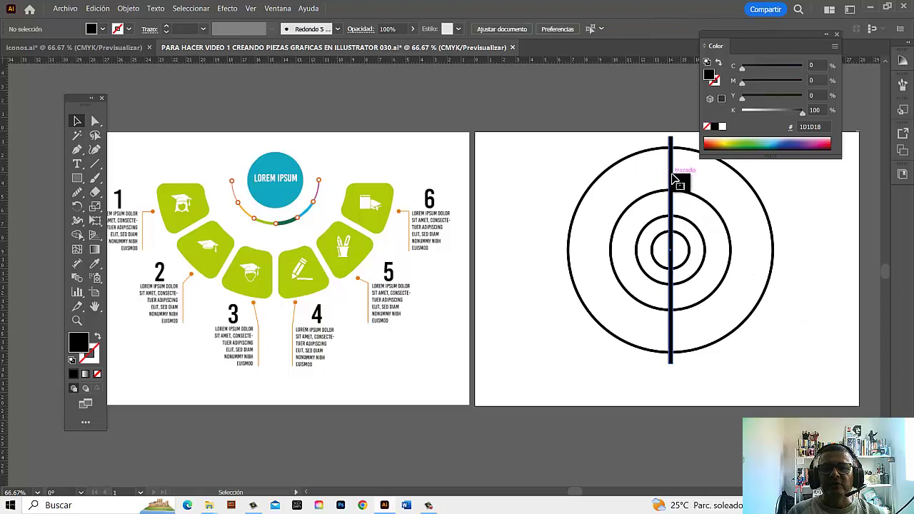
click(672, 179)
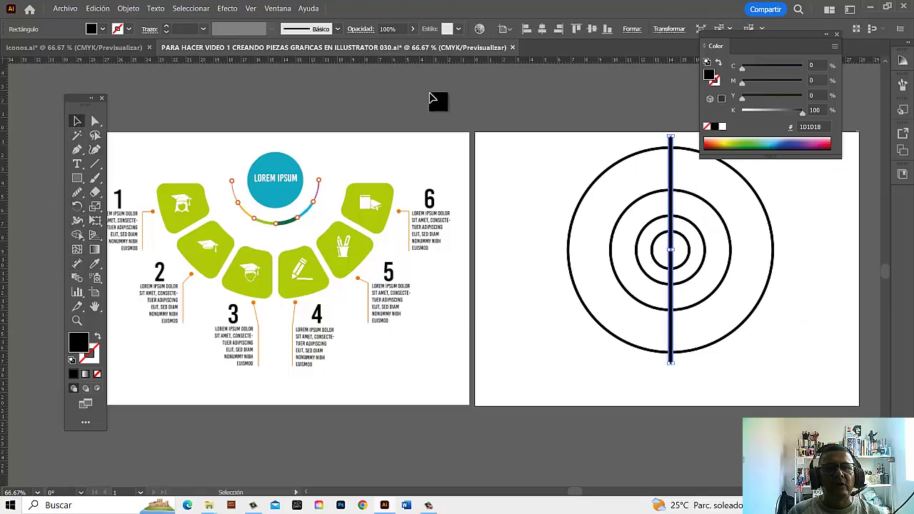
key(a)
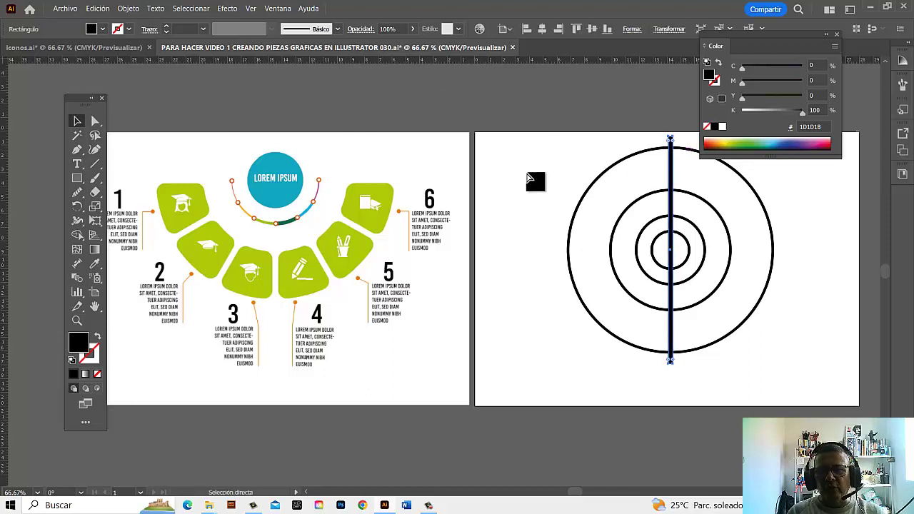
scroll(536, 267, right, 3)
key(v)
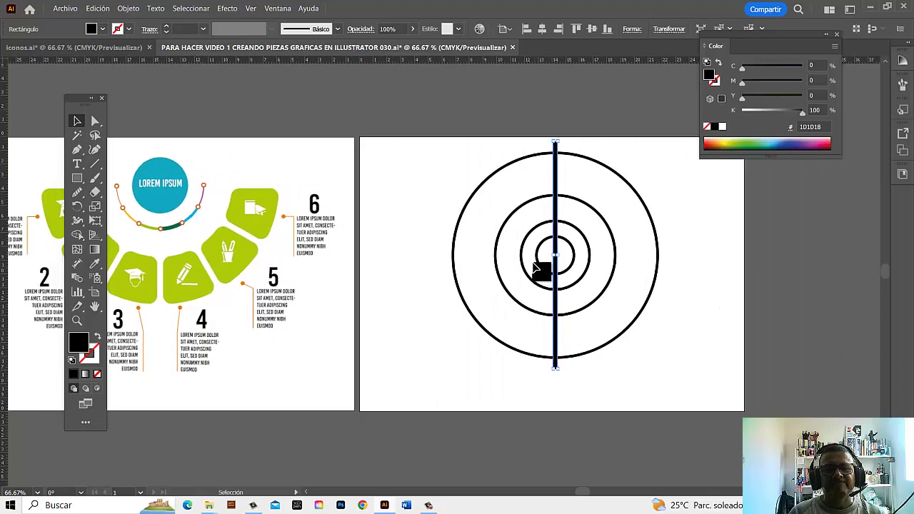
scroll(337, 275, left, 3)
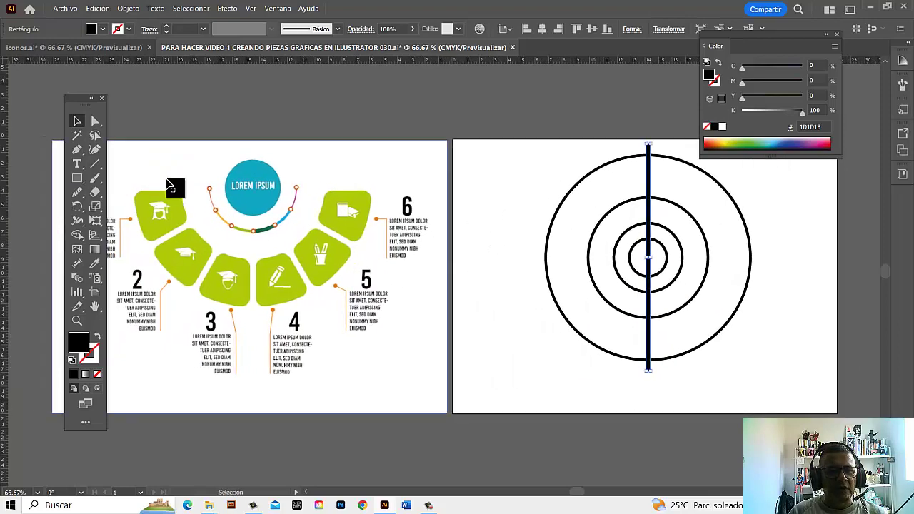
scroll(614, 285, right, 3)
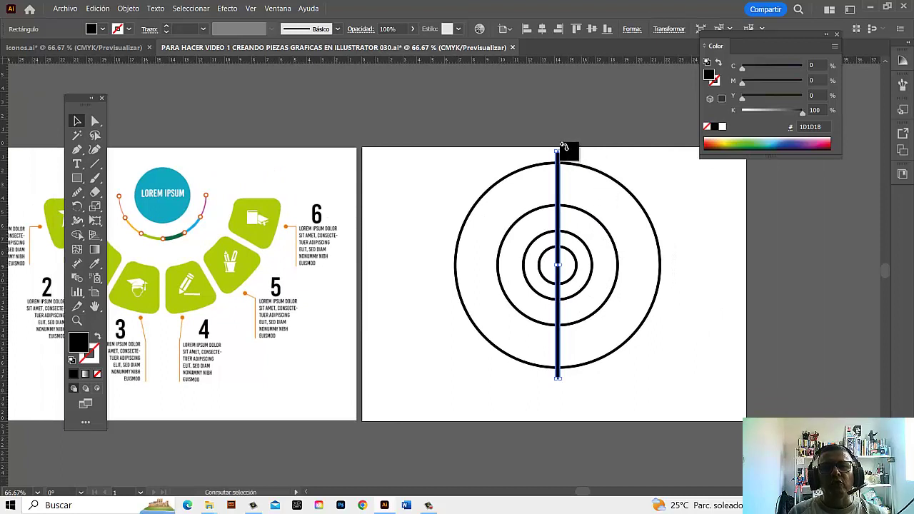
Step: Rotate a horizontal copy of the vertical bar to form a cross
drag(563, 146, 704, 255)
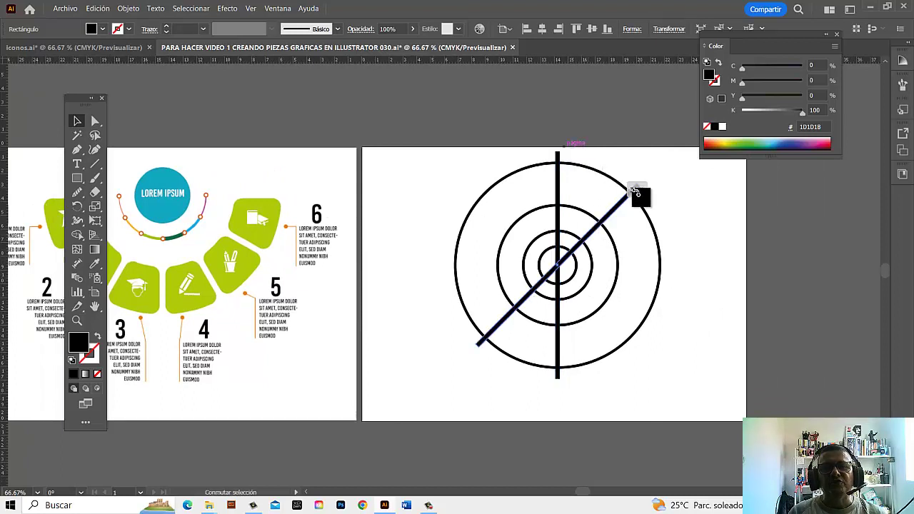
click(707, 305)
drag(336, 307, 490, 310)
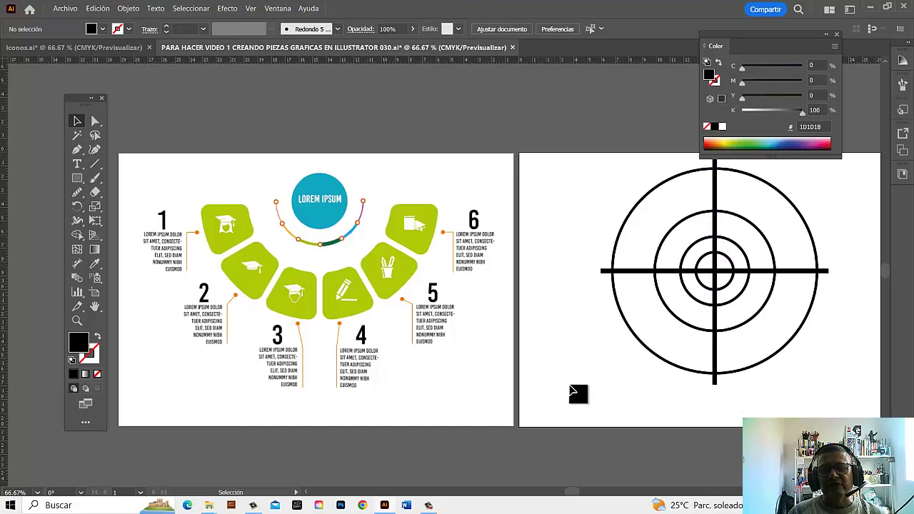
Step: Try a 45° rotated copy of the bar, then undo it
click(800, 272)
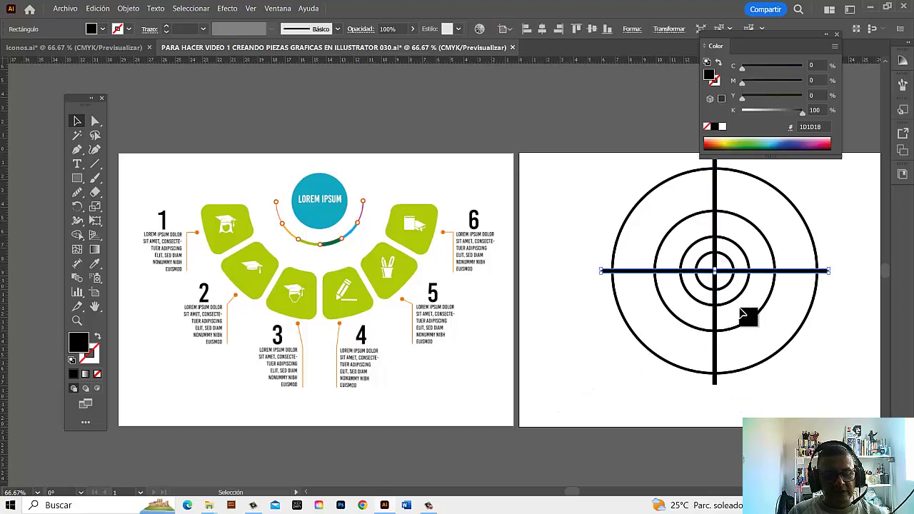
key(a)
key(v)
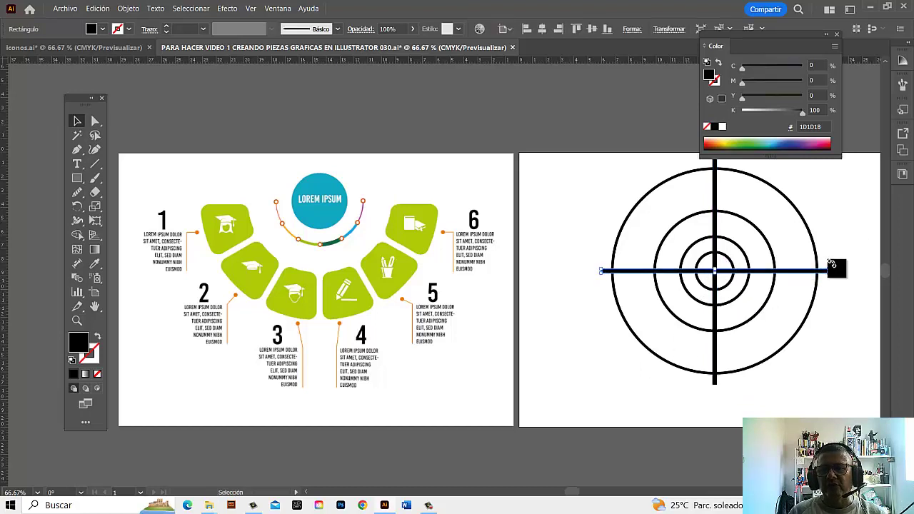
drag(832, 267, 809, 205)
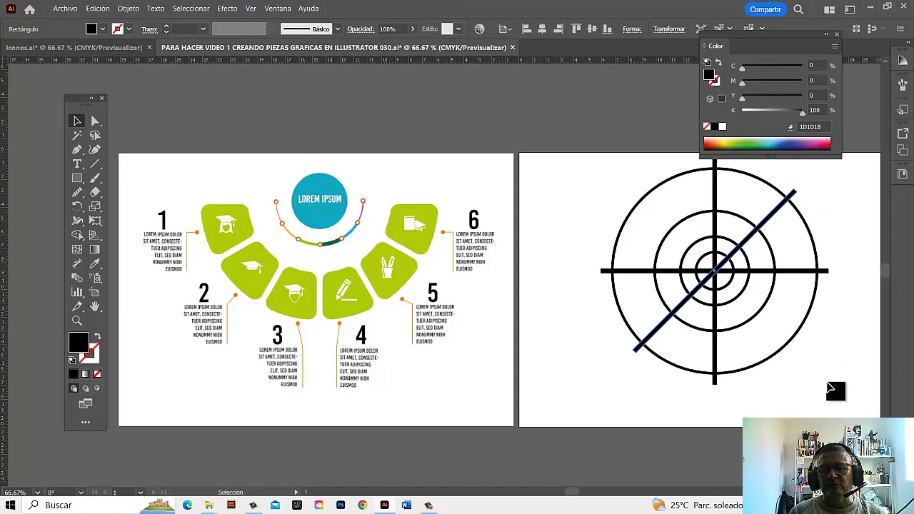
click(851, 381)
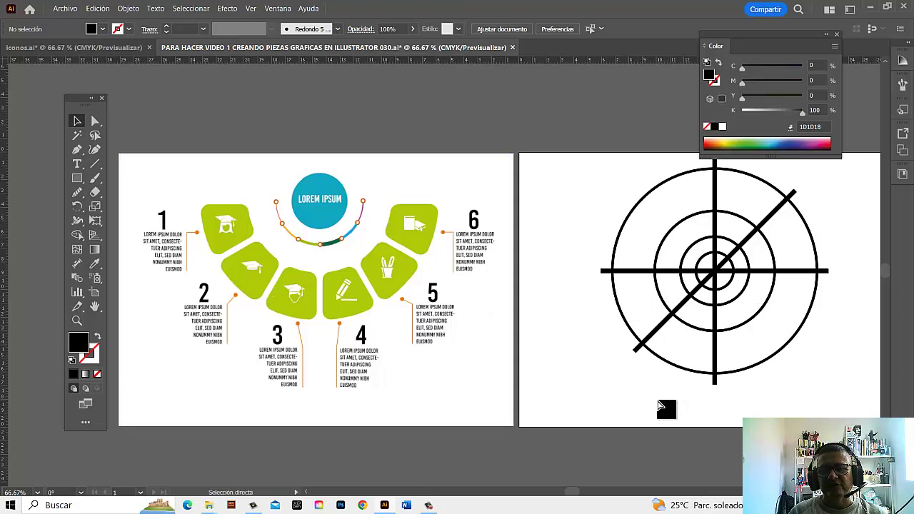
key(ctrl+z)
key(v)
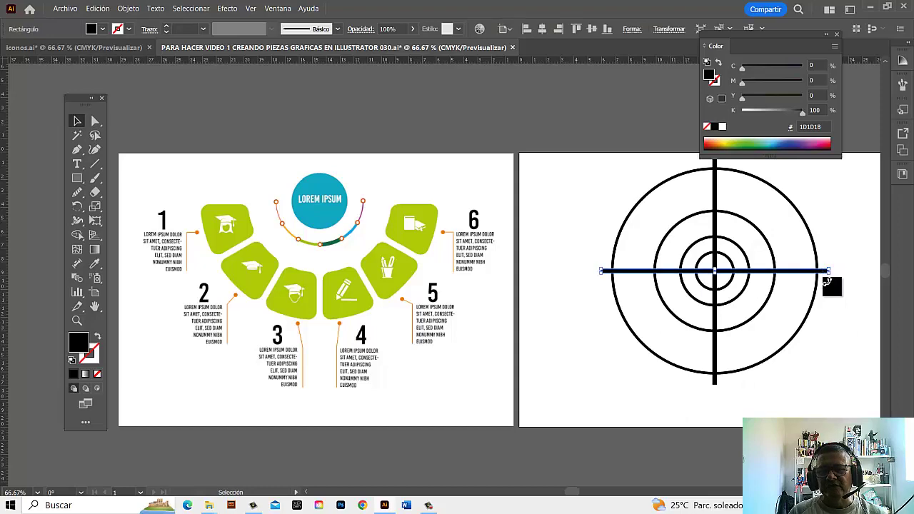
click(830, 292)
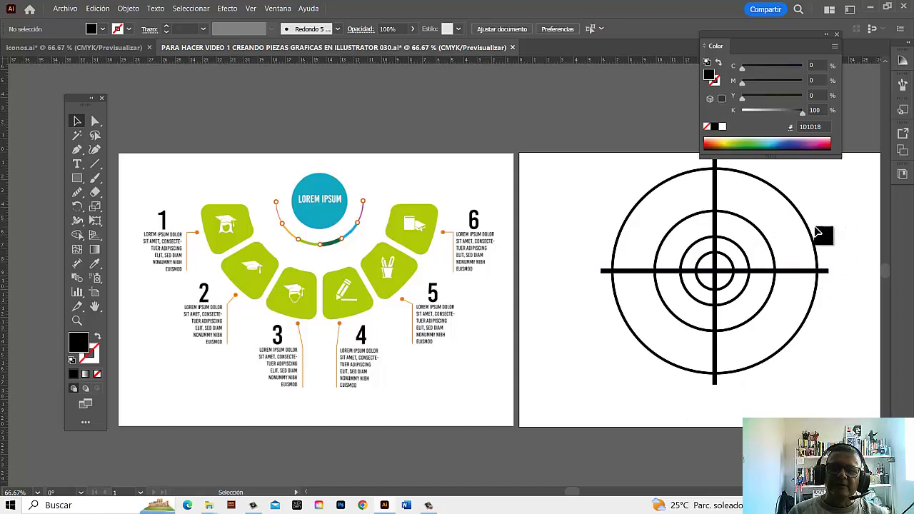
scroll(742, 250, right, 3)
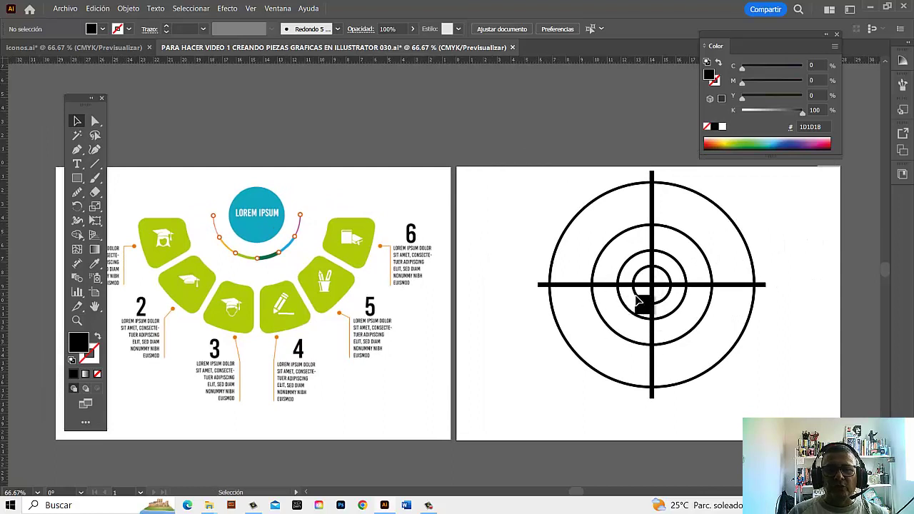
Step: Delete the horizontal bar and reselect the vertical bar for rotating
click(734, 286)
key(Delete)
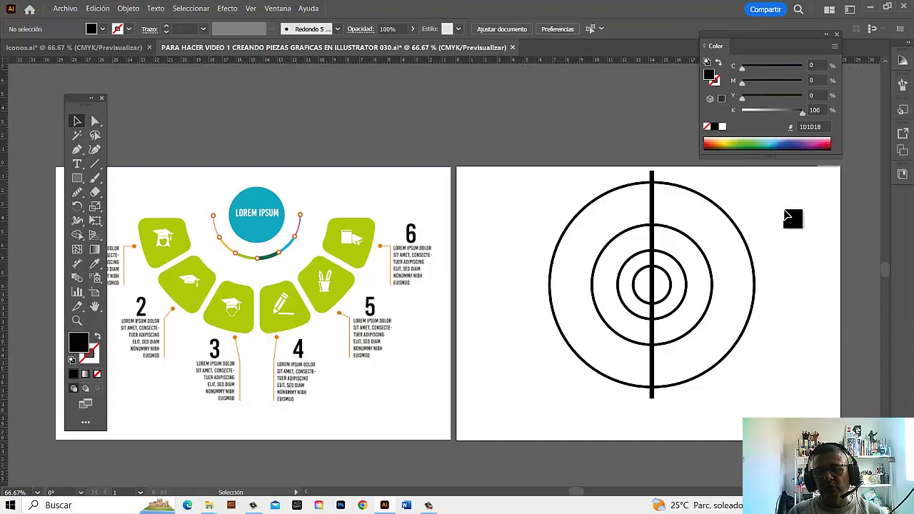
click(652, 177)
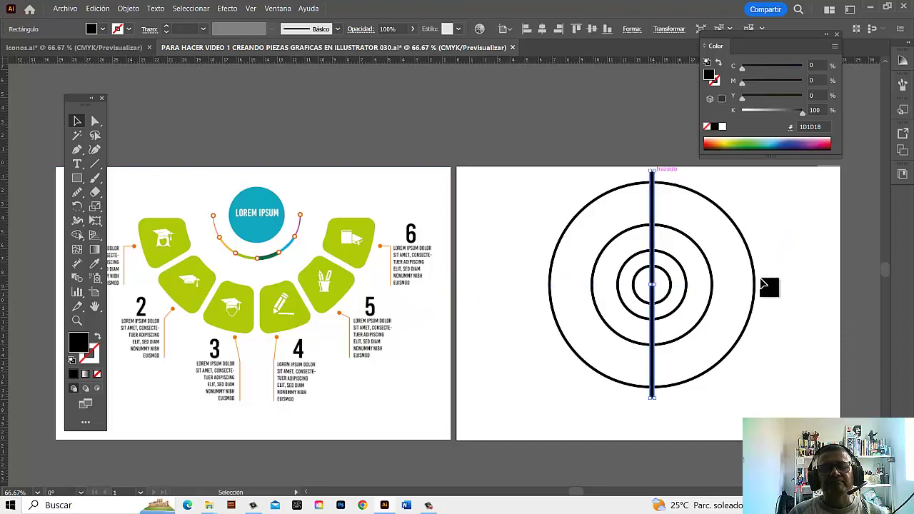
click(77, 206)
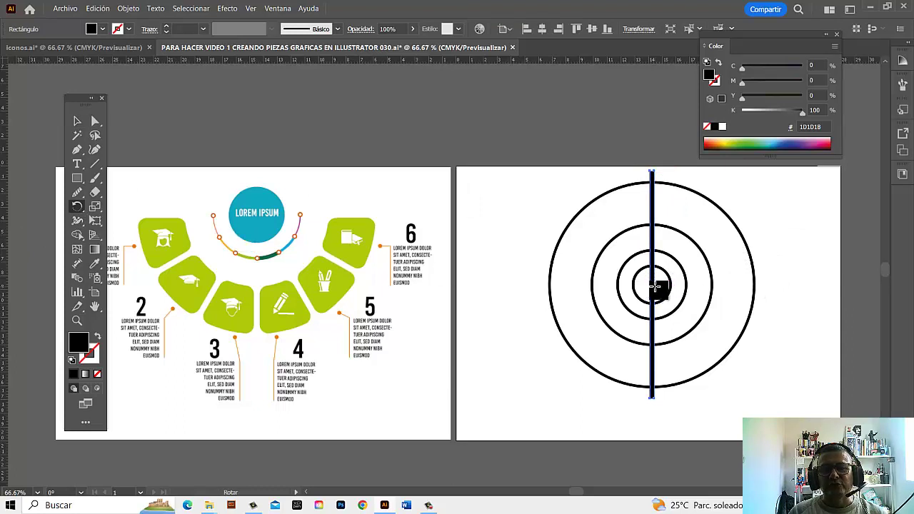
Step: Copy the bar rotated by 360/12 (30°), then repeat the copy with Ctrl+D
double_click(77, 207)
text(360/12)
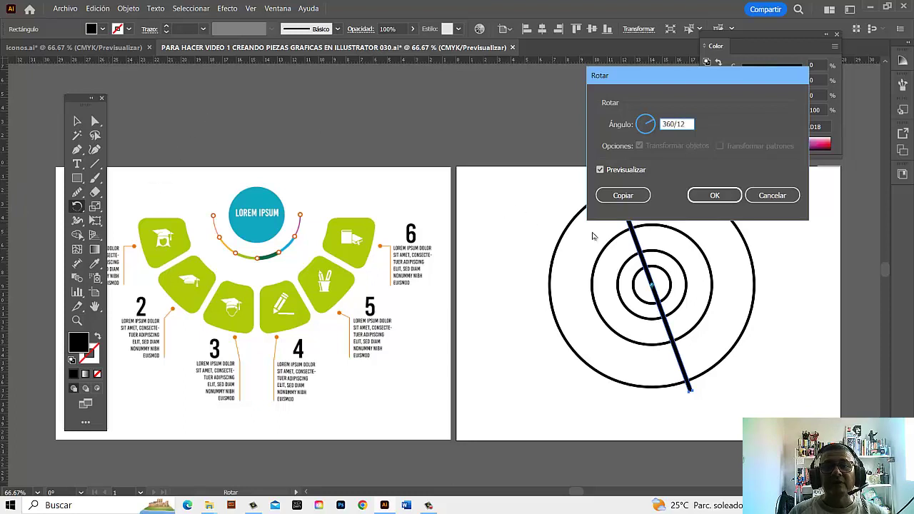
click(623, 196)
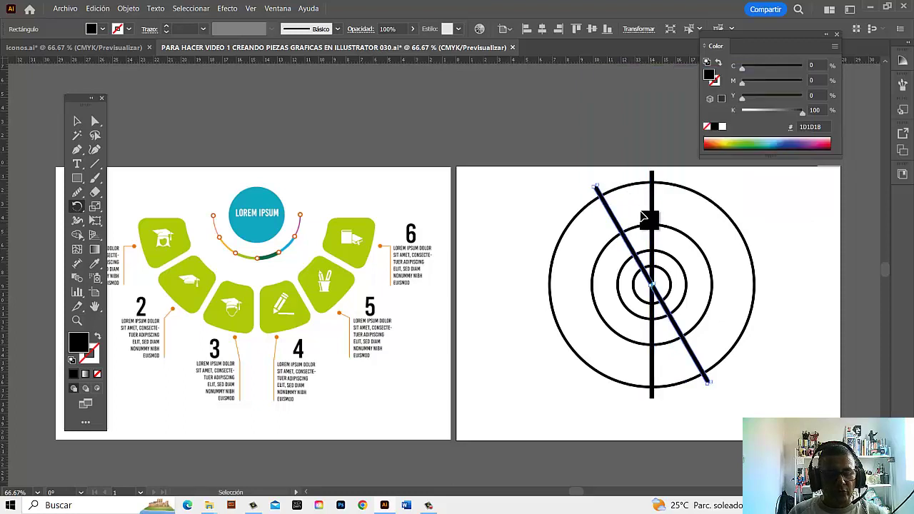
key(ctrl+d)
Step: Add one more rotated spoke copy, then delete the copied spokes, keeping only the vertical bar
key(ctrl+d)
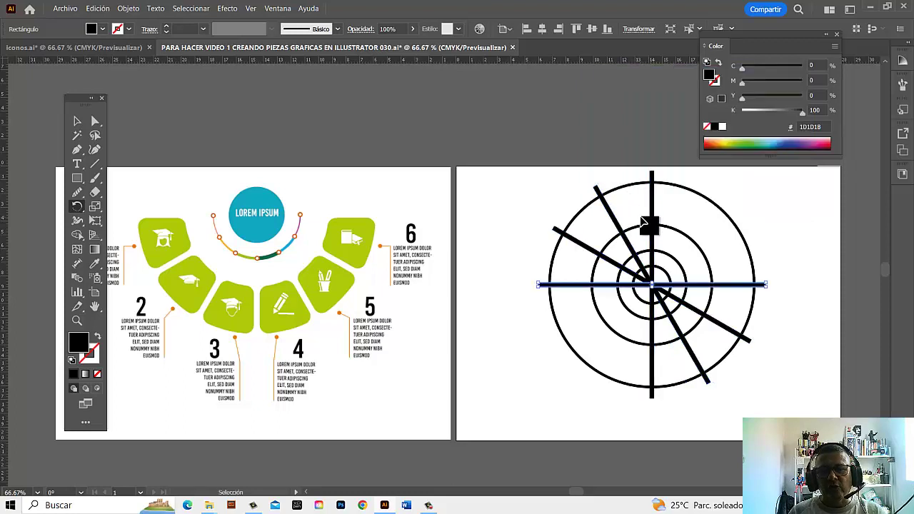
key(ctrl+d)
key(ctrl+d)
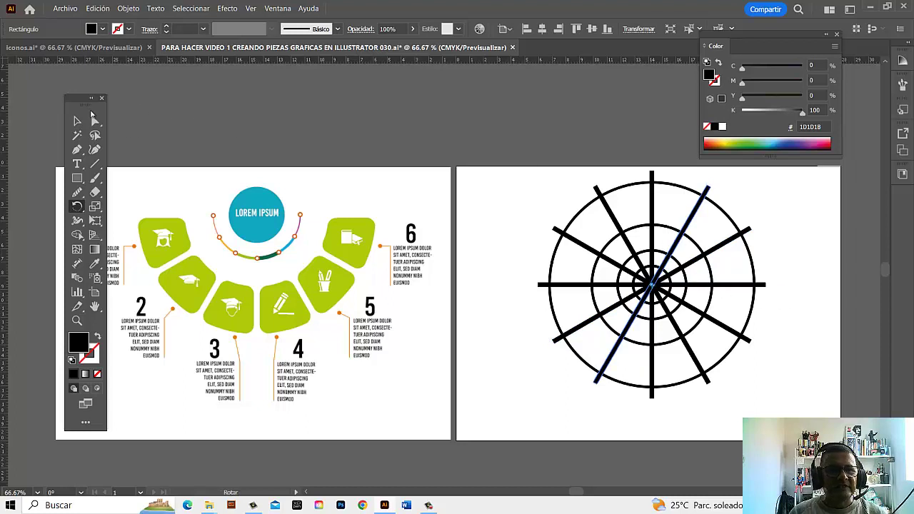
click(75, 120)
click(595, 335)
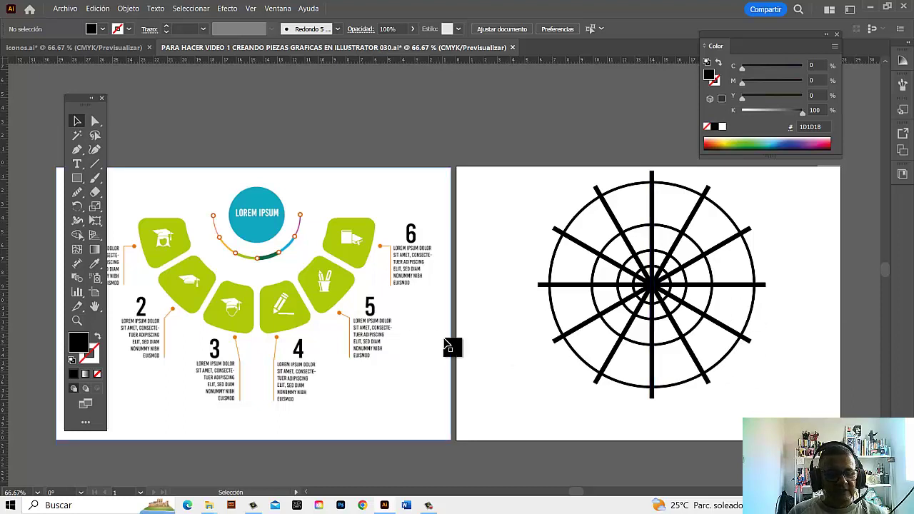
key(a)
drag(504, 271, 585, 298)
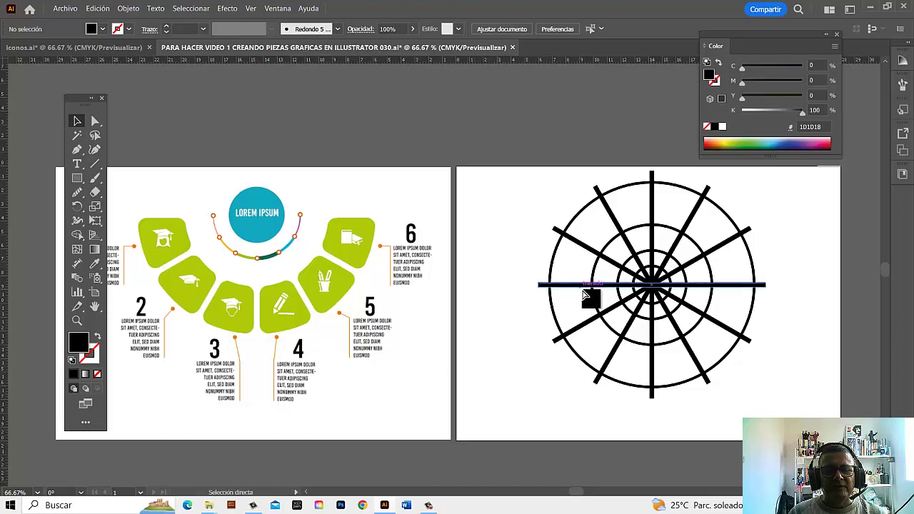
key(Delete)
key(Delete)
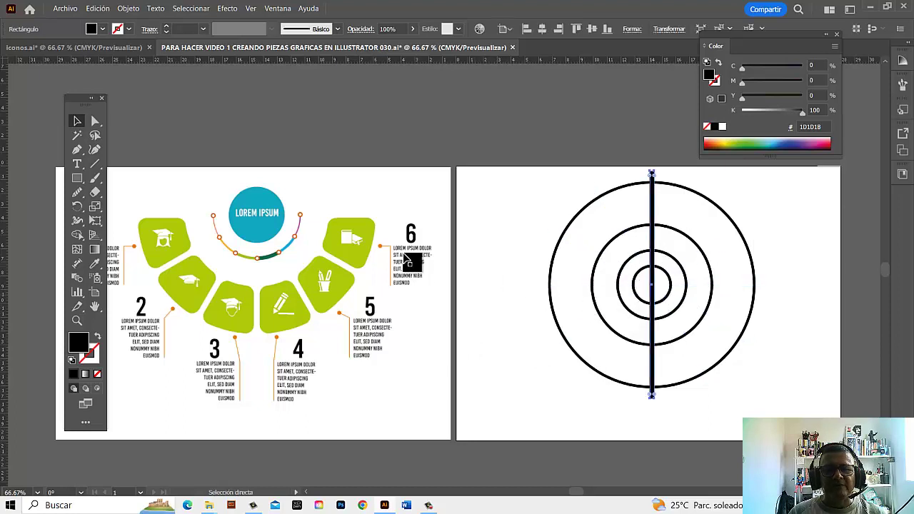
Step: Copy the vertical bar rotated 36° (360/10) about the centre and repeat the copy
key(v)
click(77, 206)
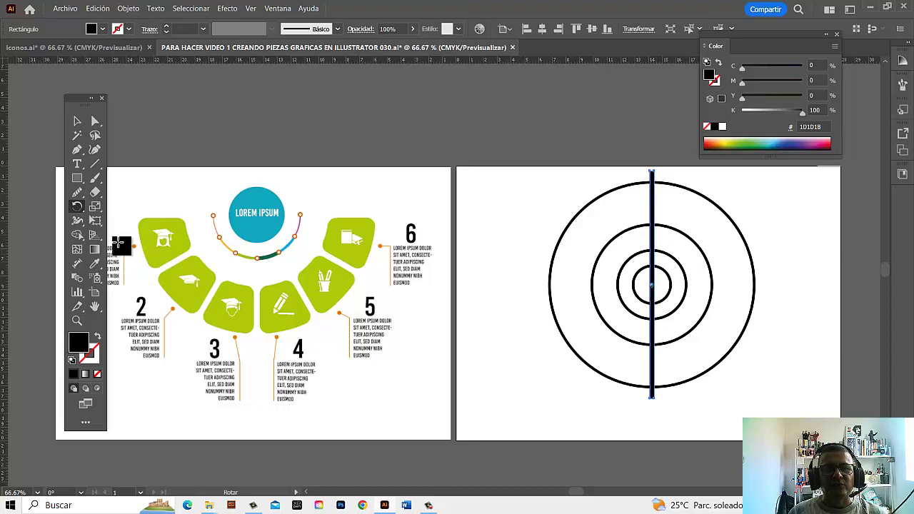
double_click(77, 207)
text(360/12)
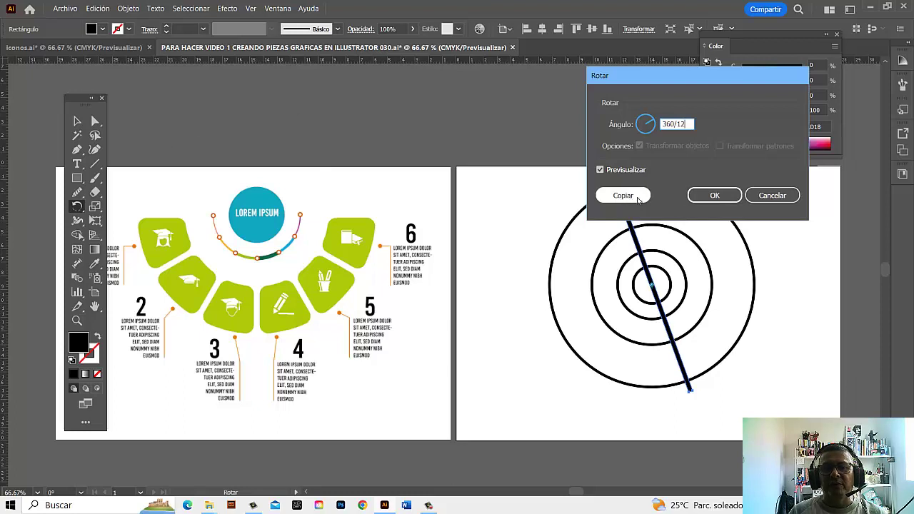
click(622, 195)
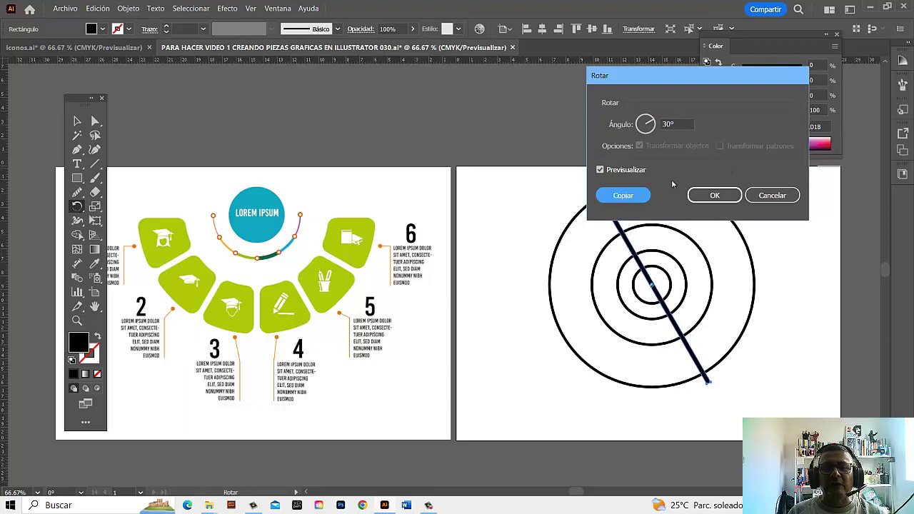
click(677, 123)
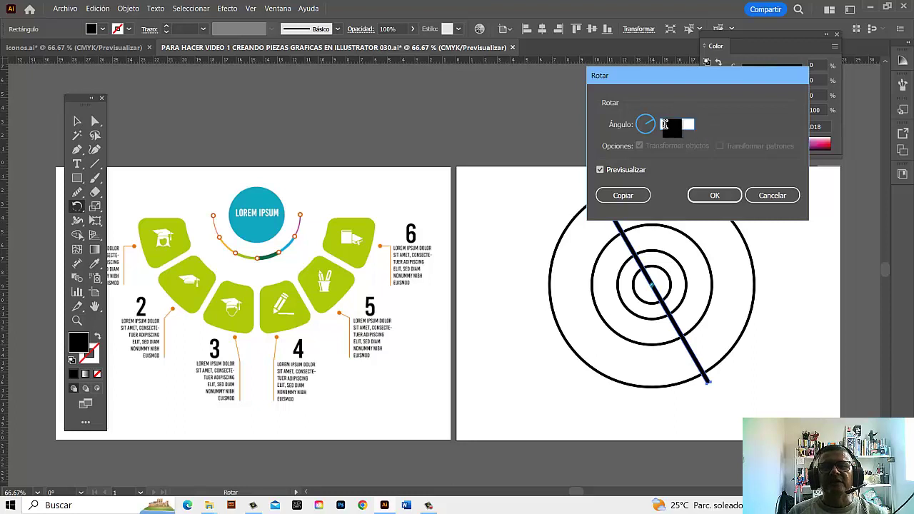
text(360/)
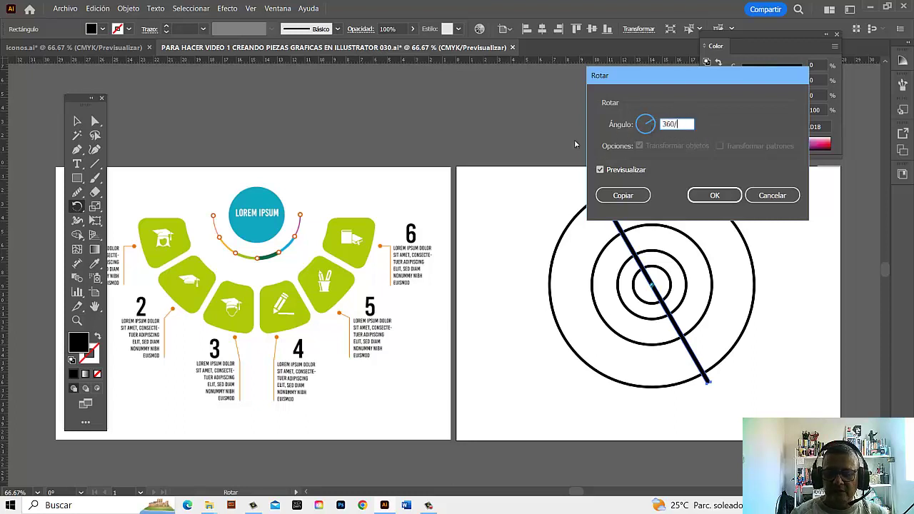
text(10)
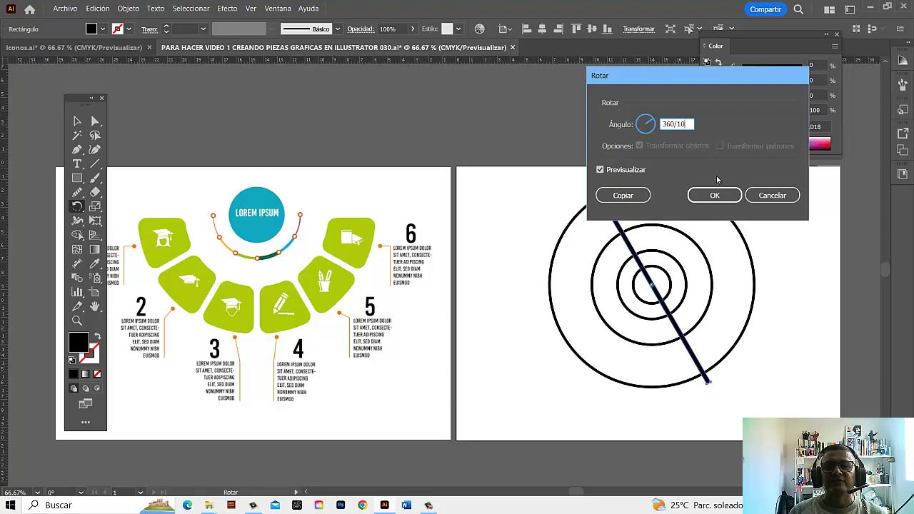
click(631, 202)
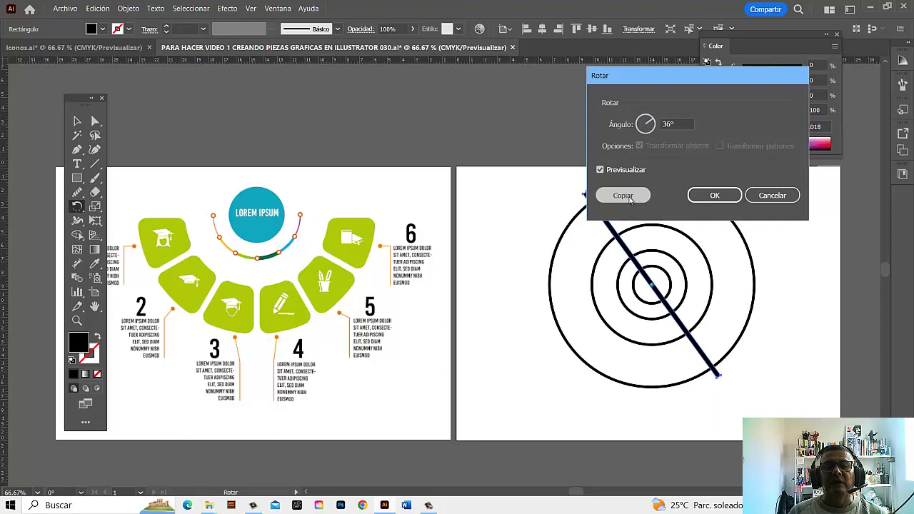
key(ctrl+d)
Step: Add another 36° spoke copy, then try moving two spokes off-centre and undo it
key(ctrl+d)
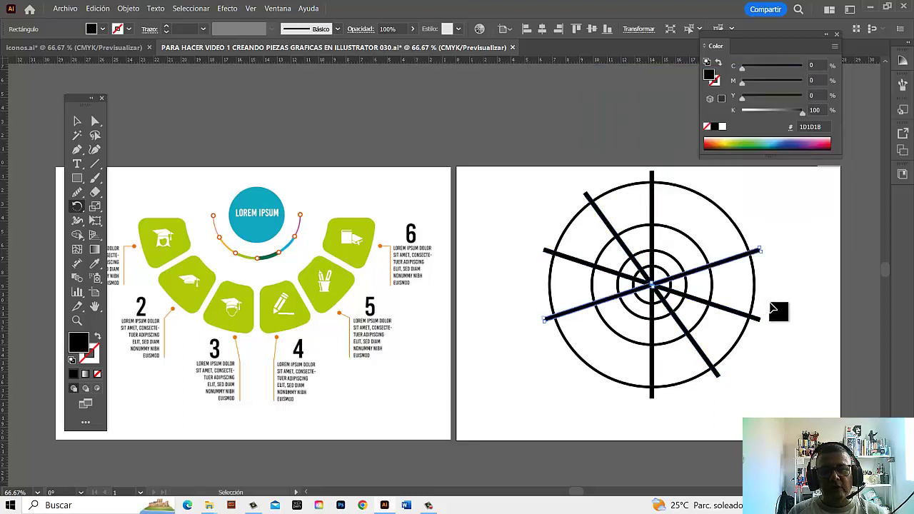
key(ctrl+d)
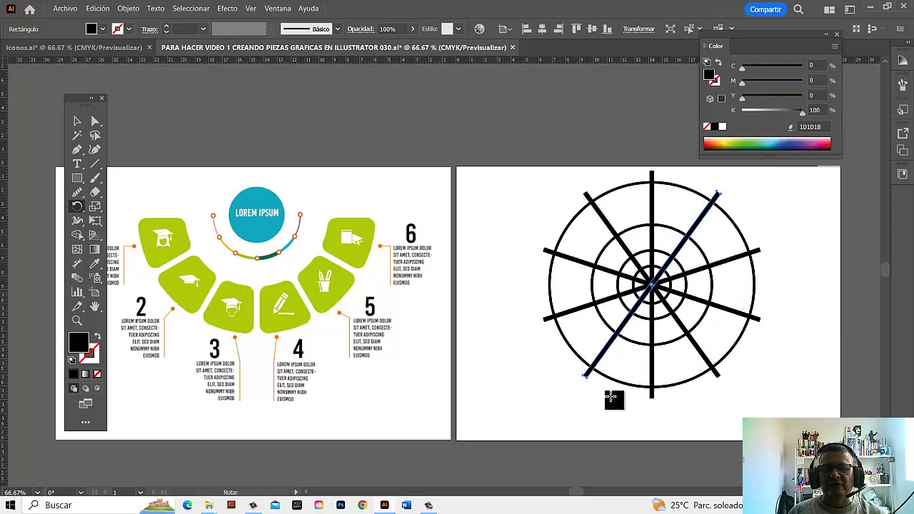
click(77, 121)
click(550, 254)
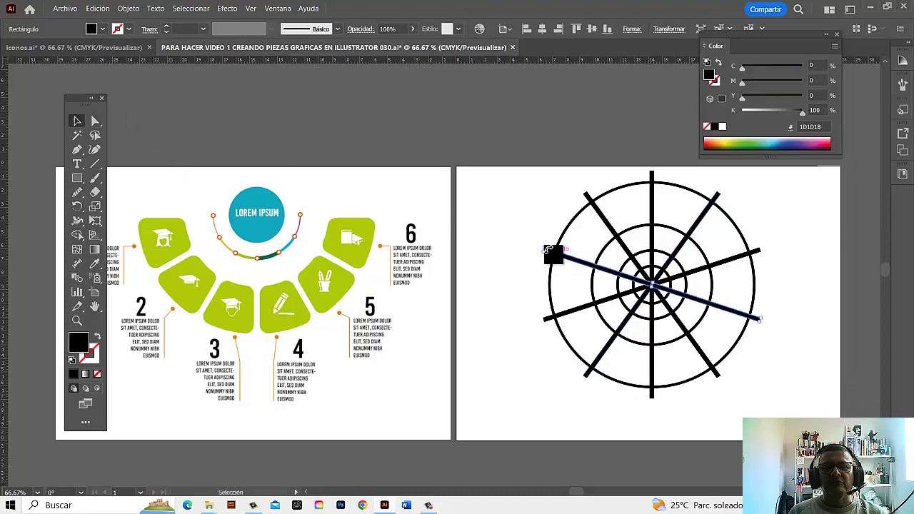
shift+click(653, 176)
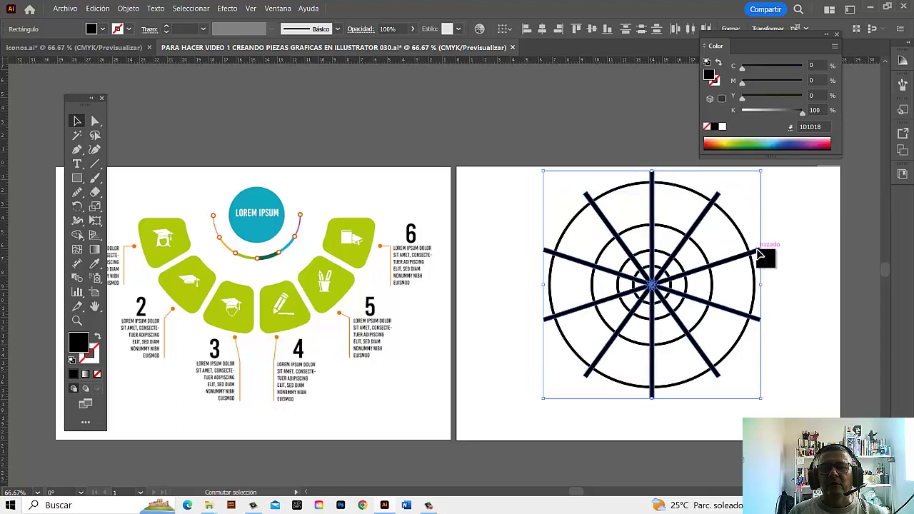
drag(759, 259, 821, 315)
key(ctrl+z)
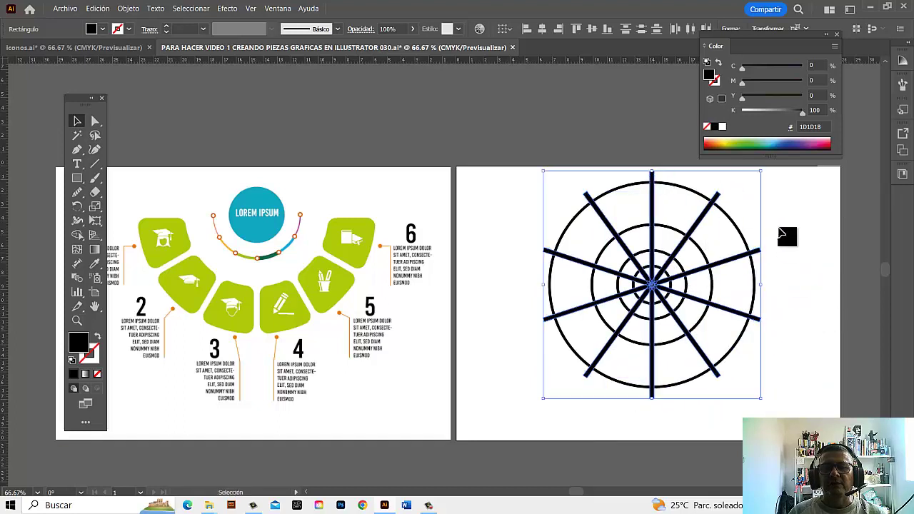
Step: Rotate the whole web around its centre, then undo the spoke changes
drag(767, 172, 790, 217)
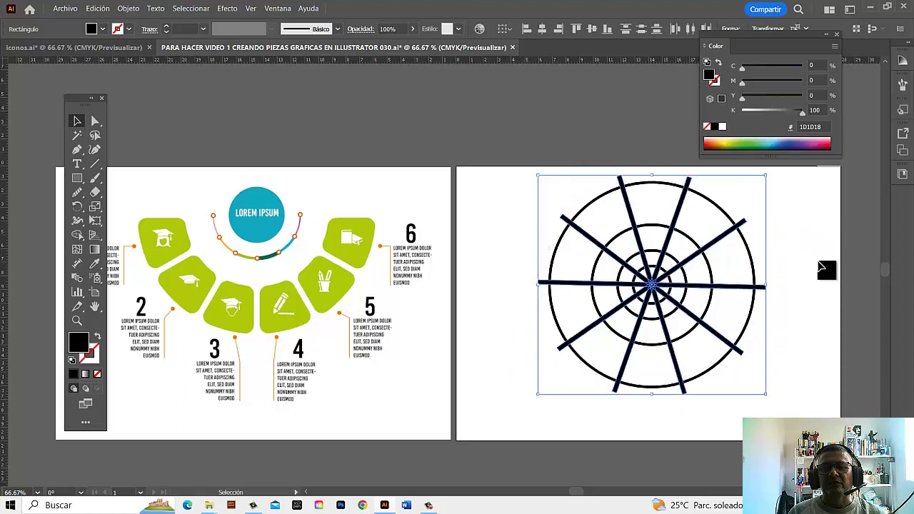
drag(792, 217, 797, 233)
click(535, 191)
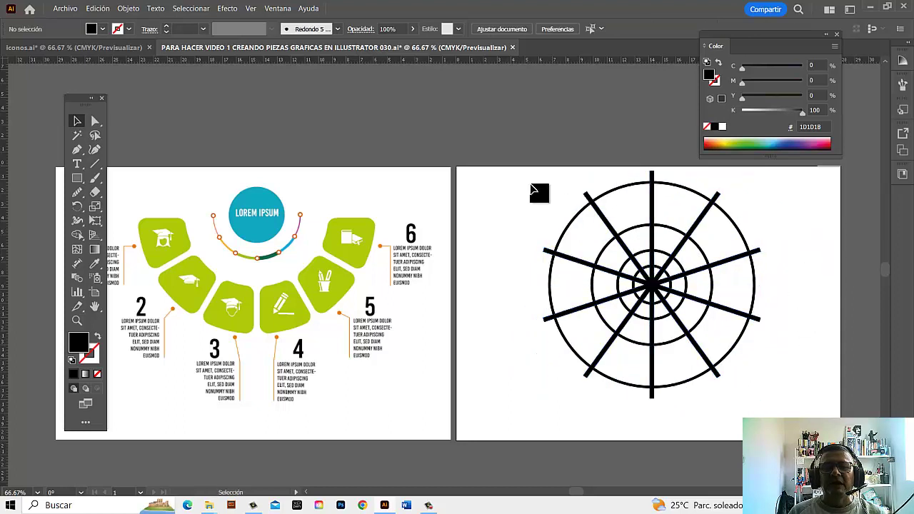
click(743, 335)
drag(770, 175, 791, 208)
click(618, 350)
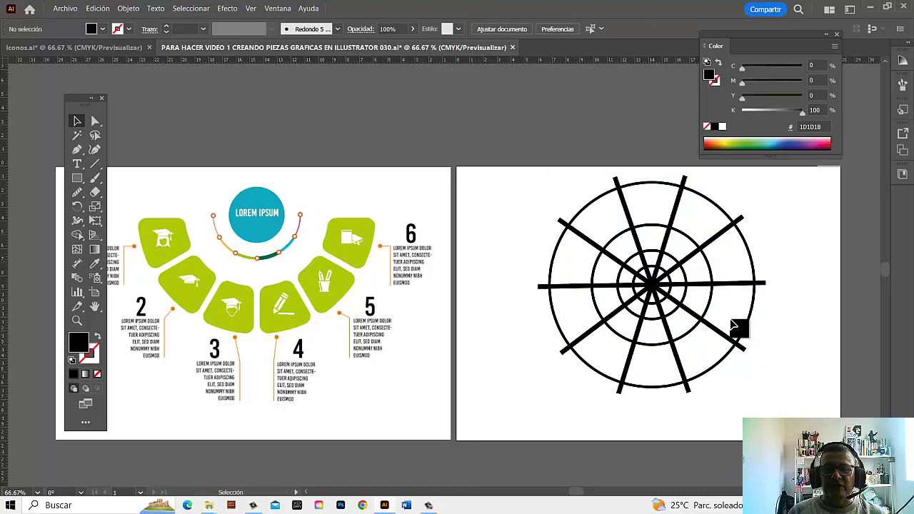
key(ctrl+z)
Step: Copy the vertical line rotated 30° and repeat twice to form twelve spokes
key(ctrl+z)
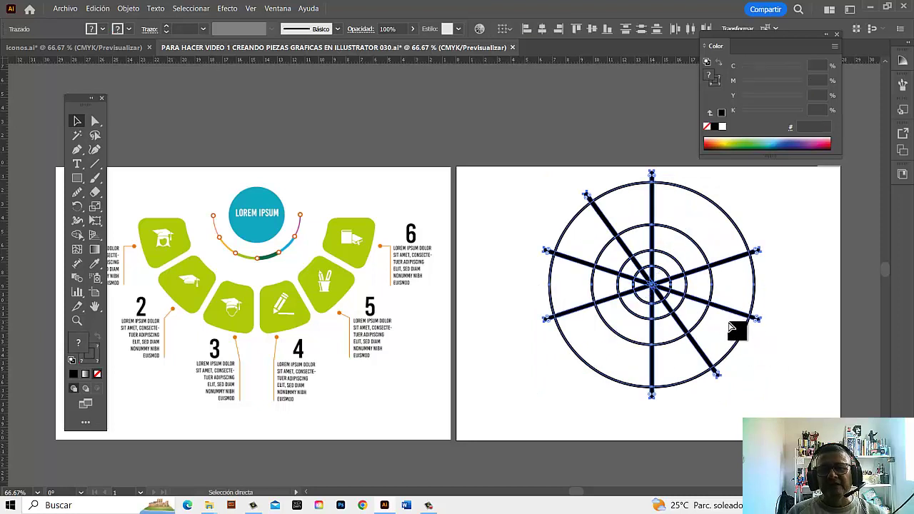
key(ctrl+z)
key(ctrl+z)
key(ctrl+z)
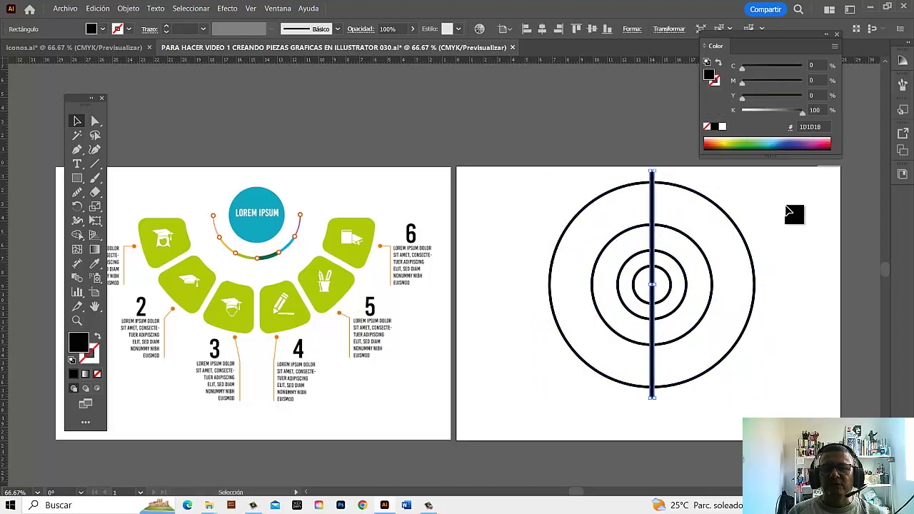
click(782, 221)
click(655, 179)
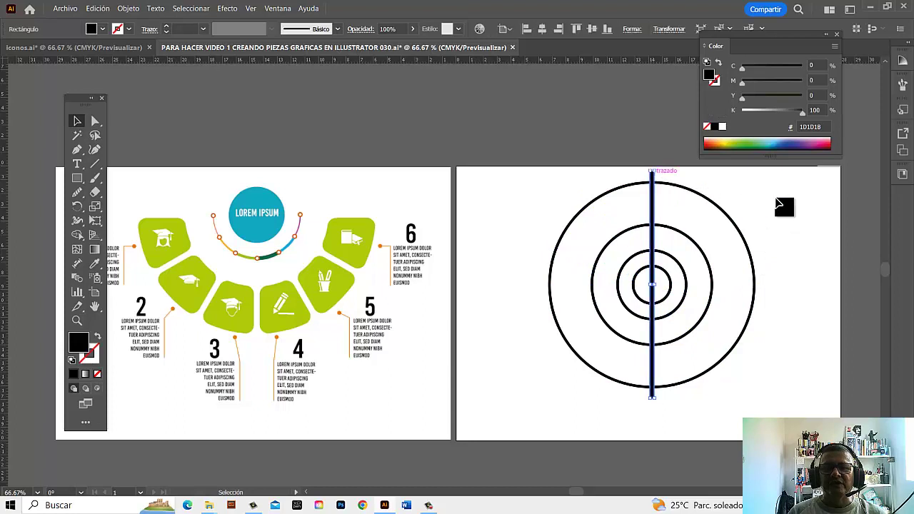
double_click(78, 207)
text(30)
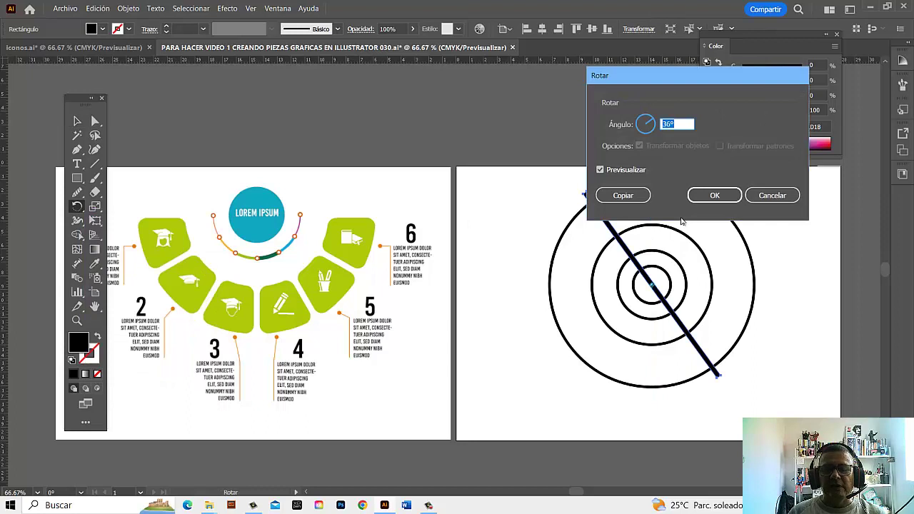
click(622, 195)
key(ctrl+d)
key(ctrl+d)
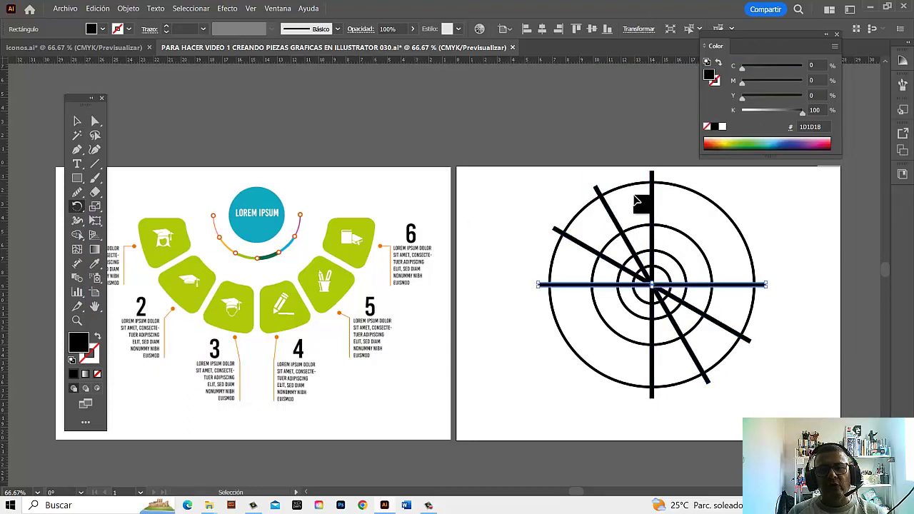
key(ctrl+d)
key(ctrl+d)
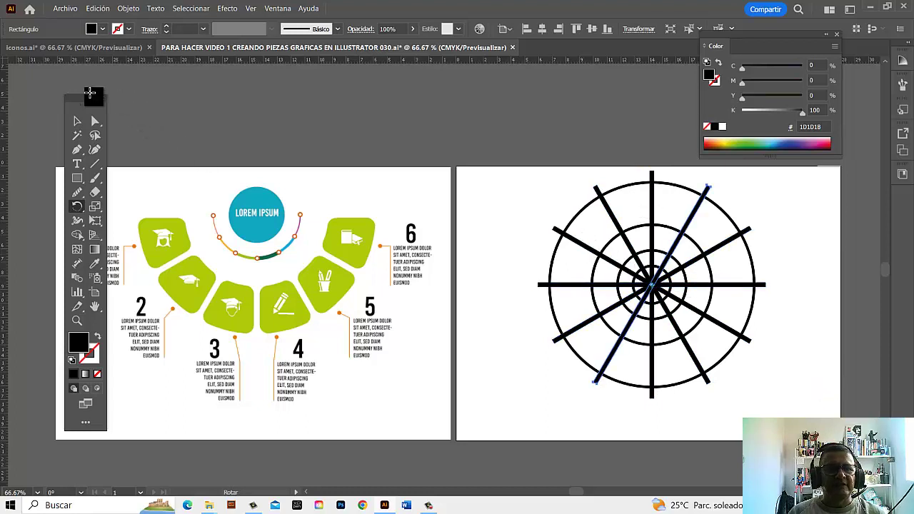
click(77, 123)
Step: Fill the circles yellow, green, blue and pink from the outermost inward
click(482, 163)
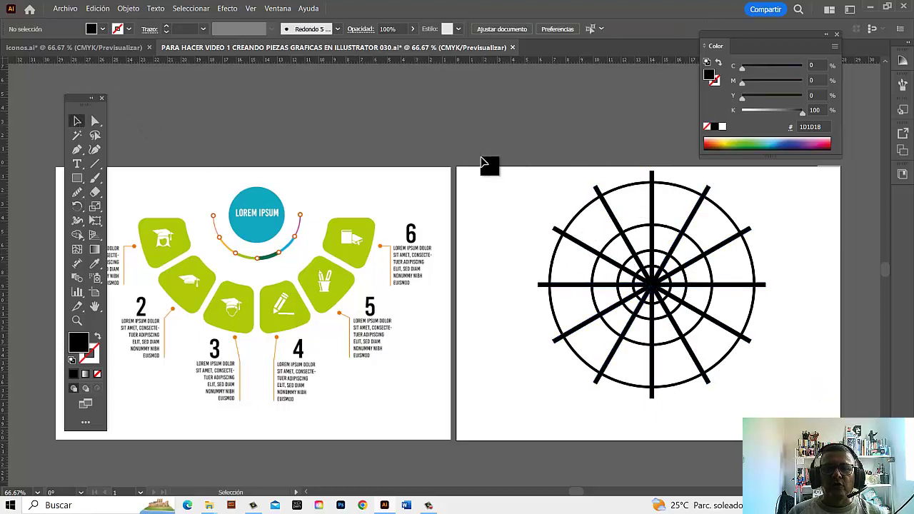
click(594, 209)
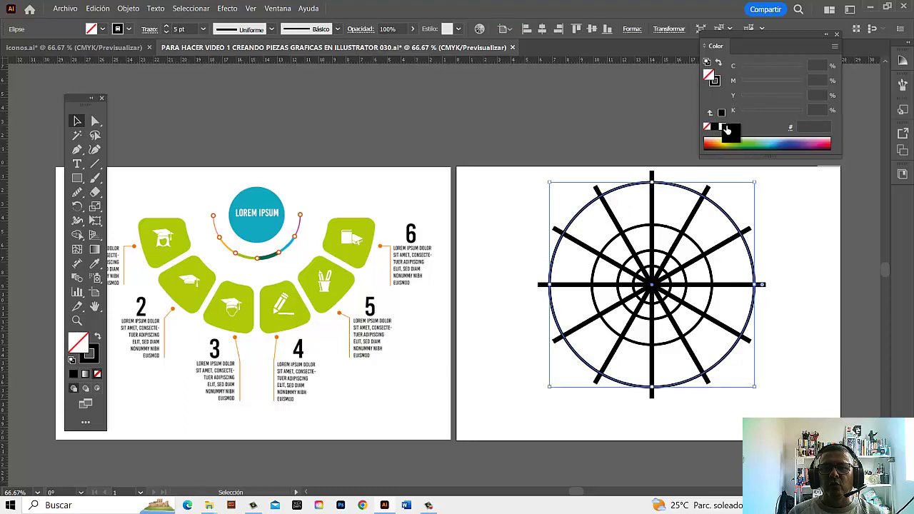
click(723, 145)
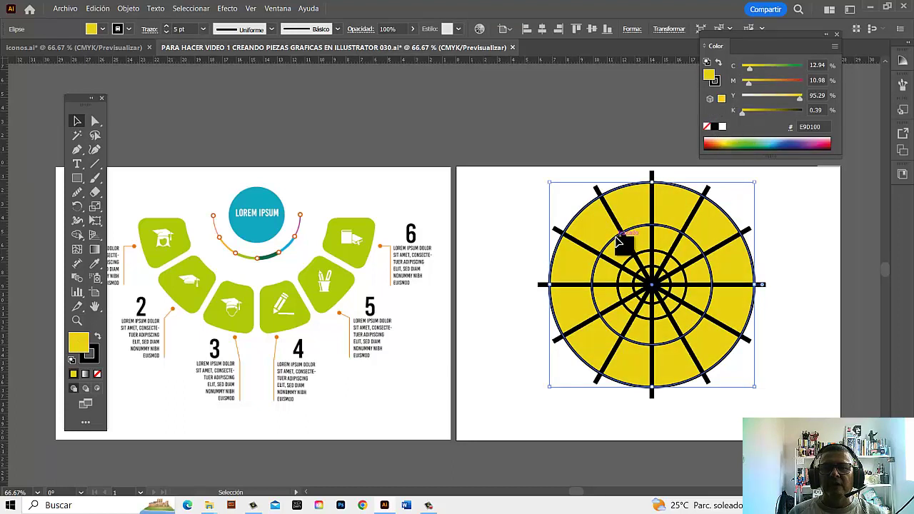
click(615, 239)
click(744, 140)
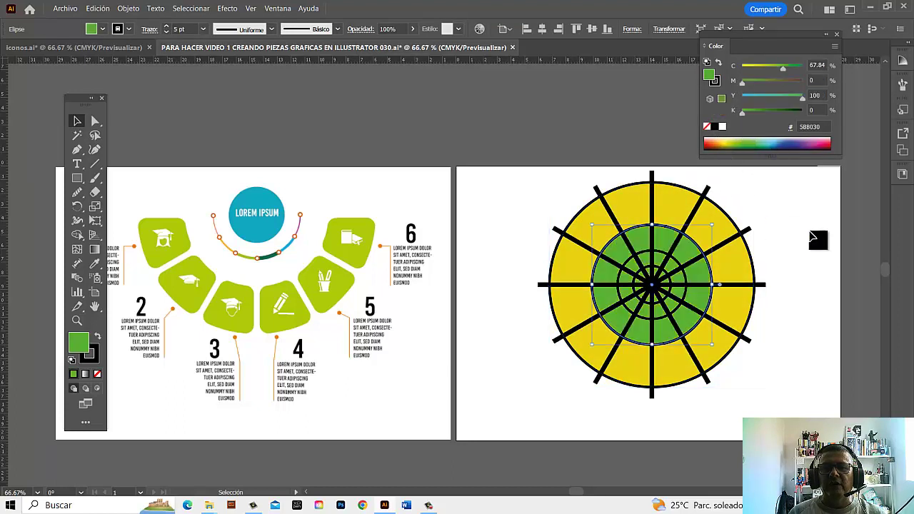
key(ctrl+shift+a)
click(666, 256)
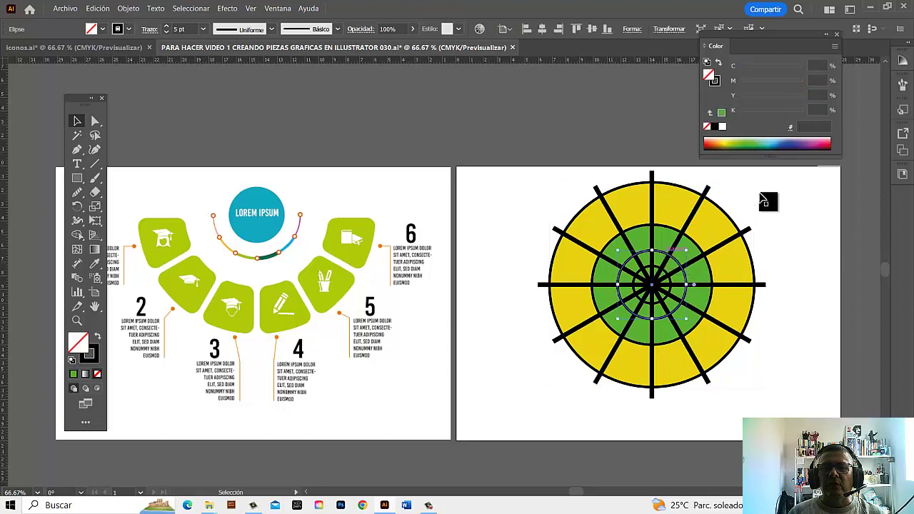
click(775, 140)
key(ctrl+shift+a)
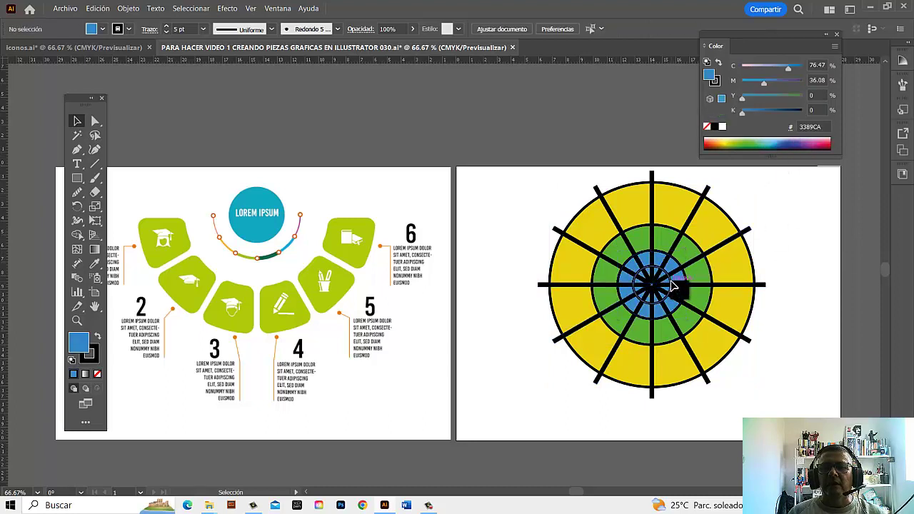
click(673, 283)
click(828, 140)
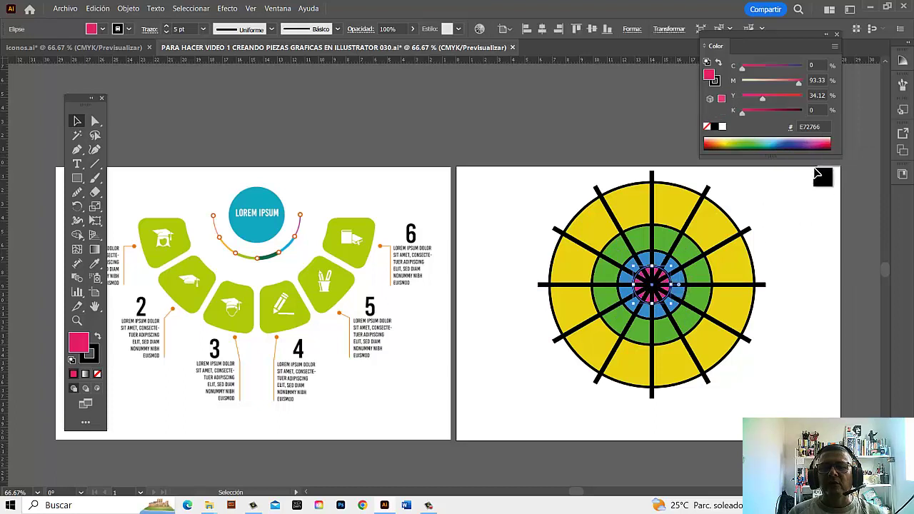
click(824, 228)
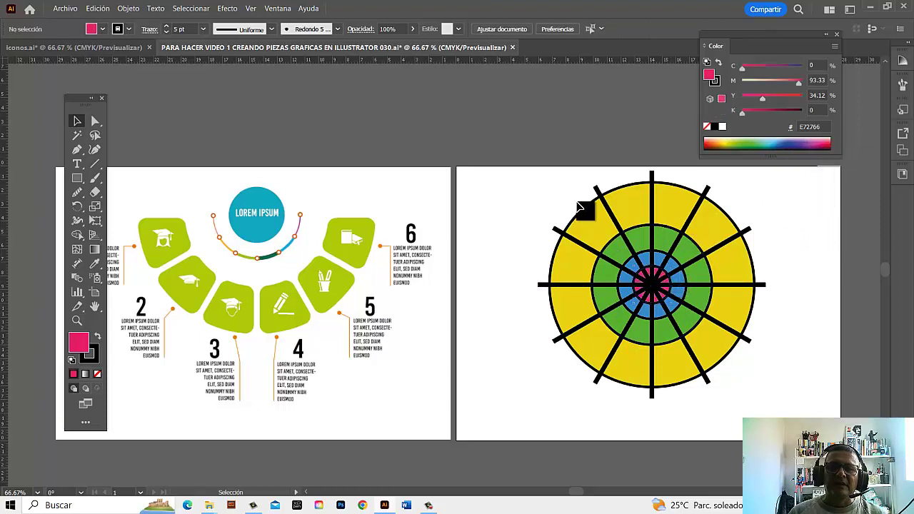
Step: Nudge a diagonal spoke onto the centre and move the yellow and green circles up-left
click(620, 249)
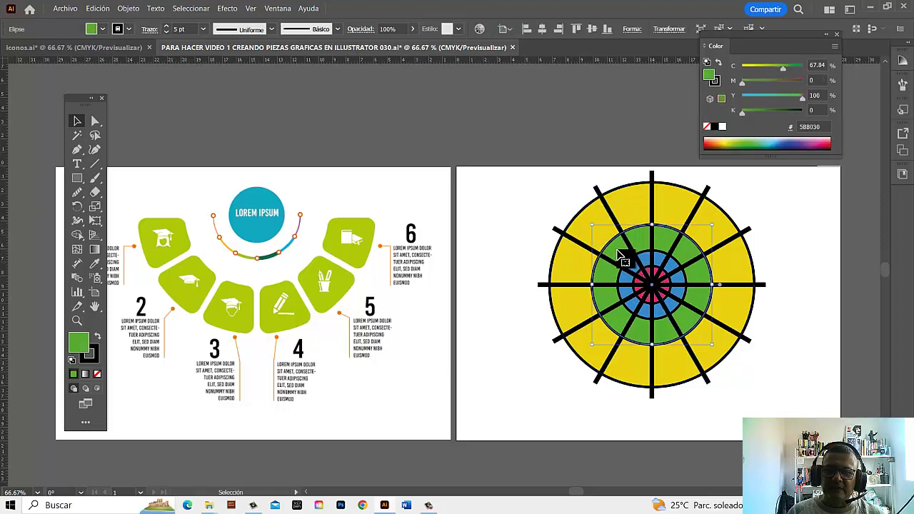
click(762, 223)
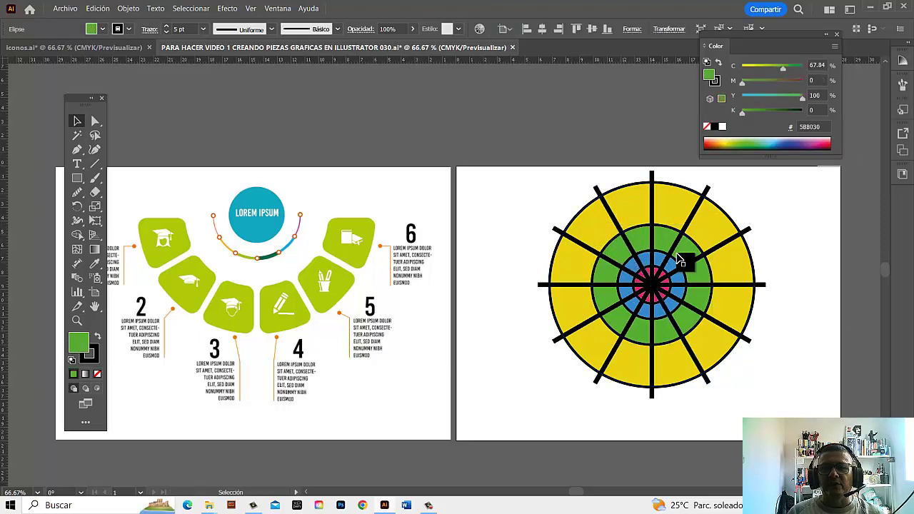
drag(631, 262, 631, 261)
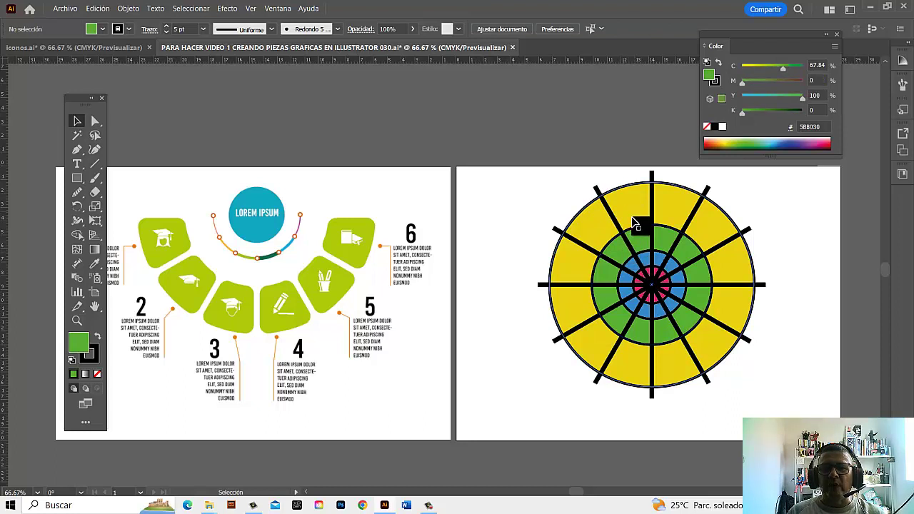
click(636, 257)
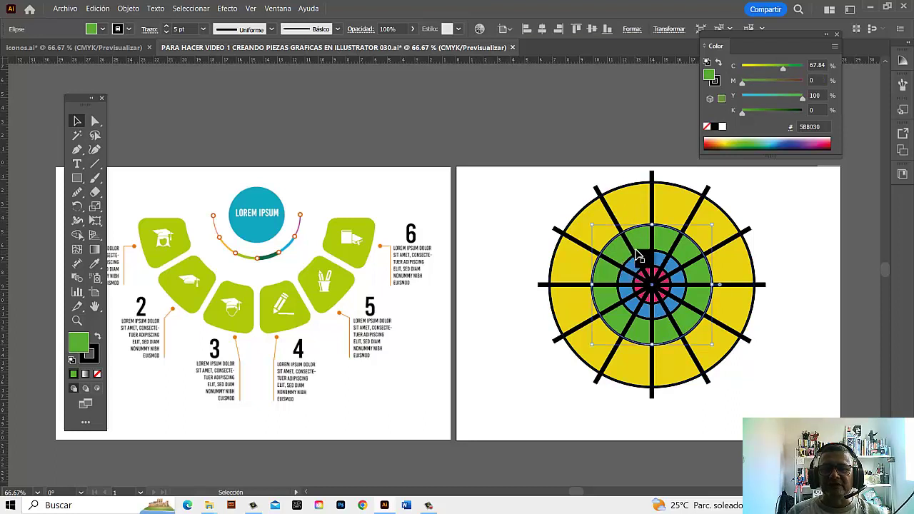
shift+click(636, 209)
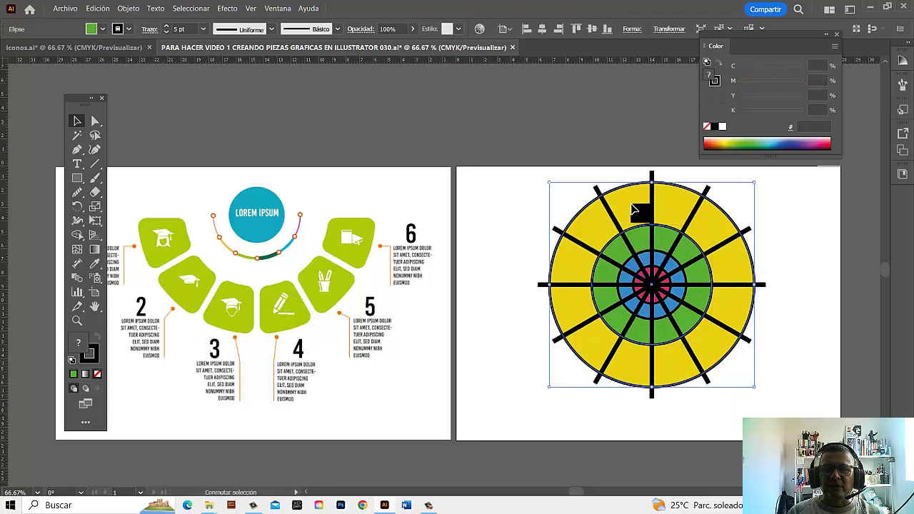
drag(613, 202, 461, 152)
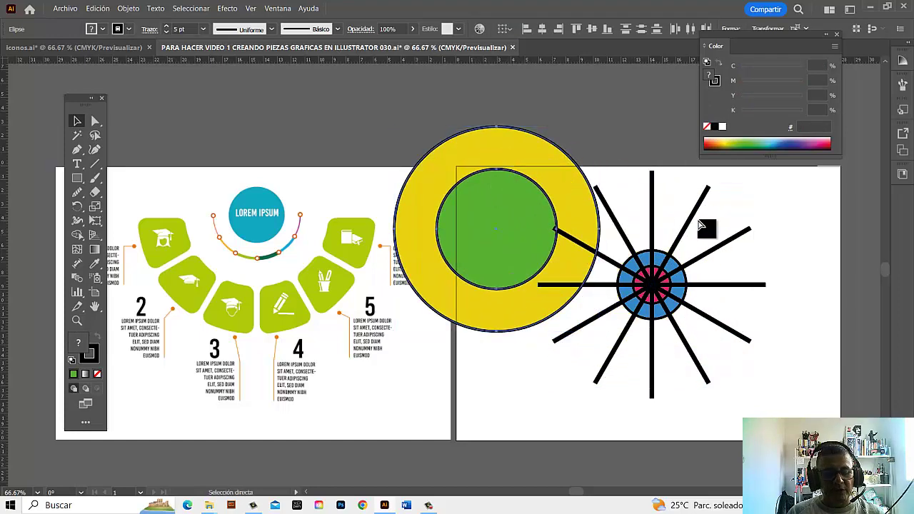
key(ctrl+z)
click(764, 253)
click(735, 236)
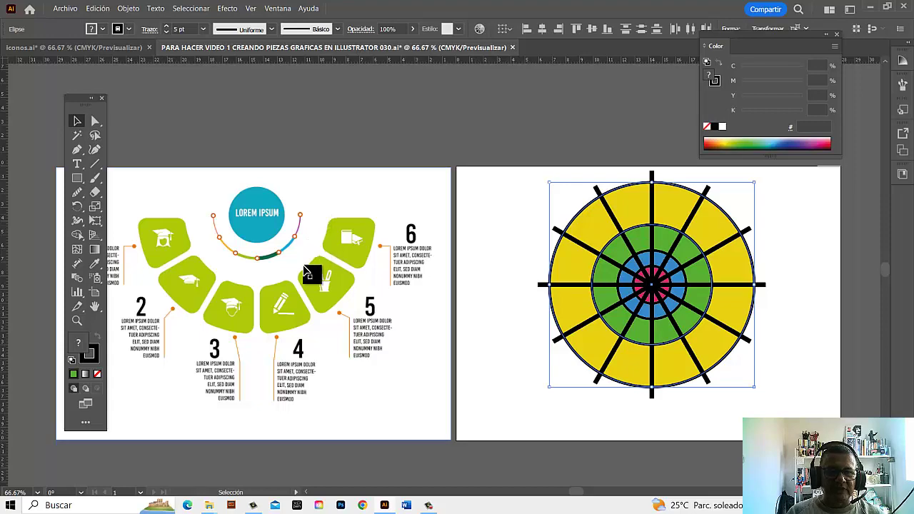
click(277, 9)
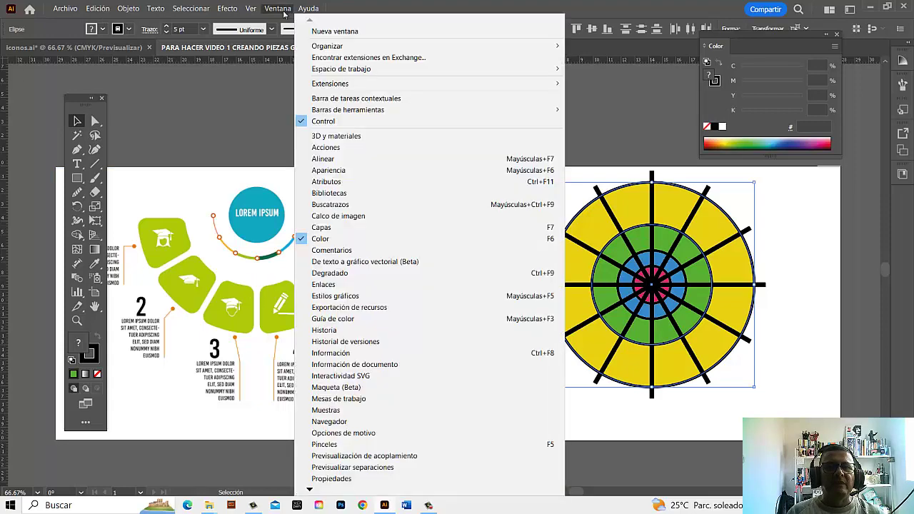
click(341, 204)
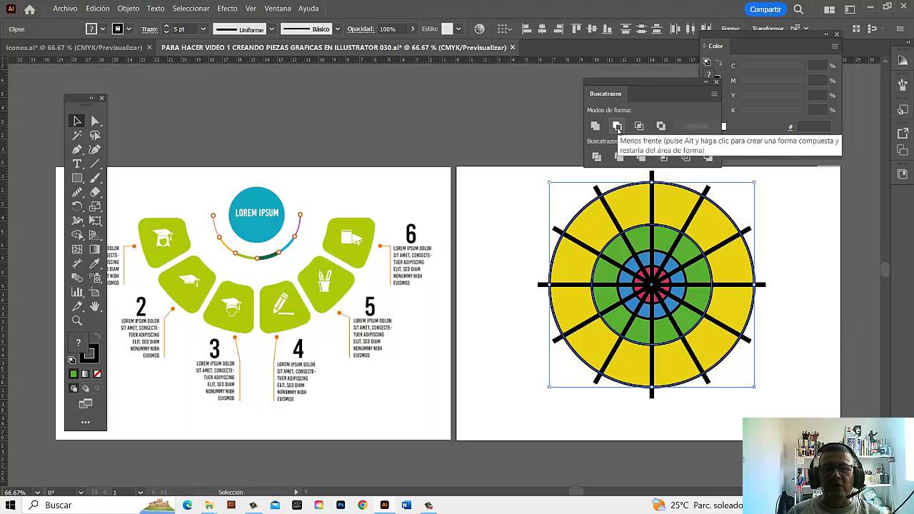
click(617, 127)
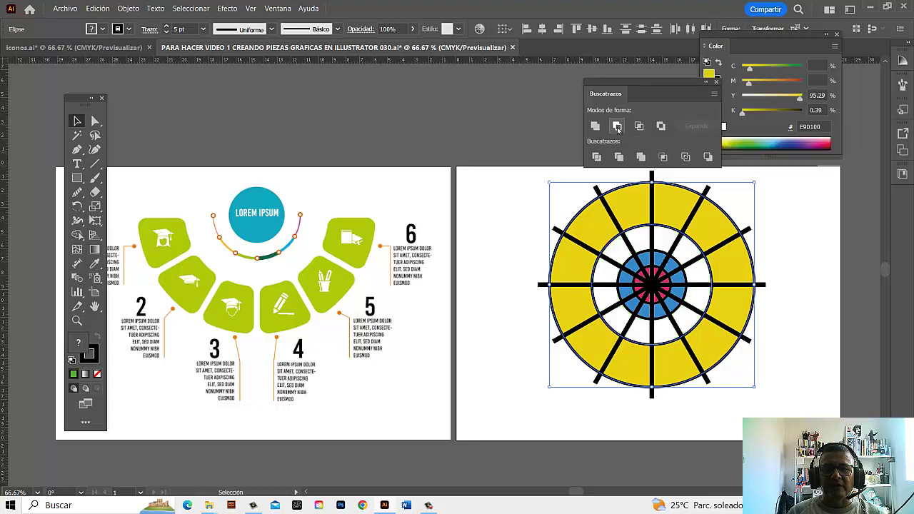
click(792, 245)
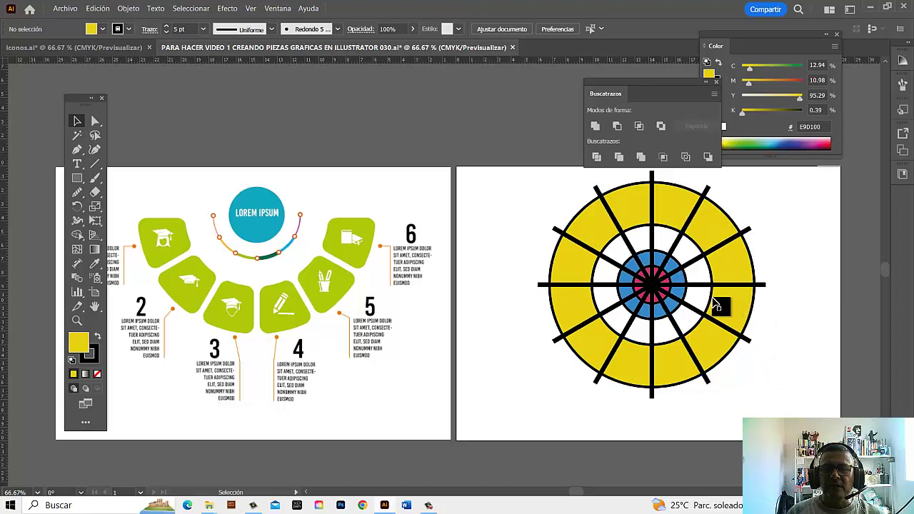
drag(706, 285, 750, 230)
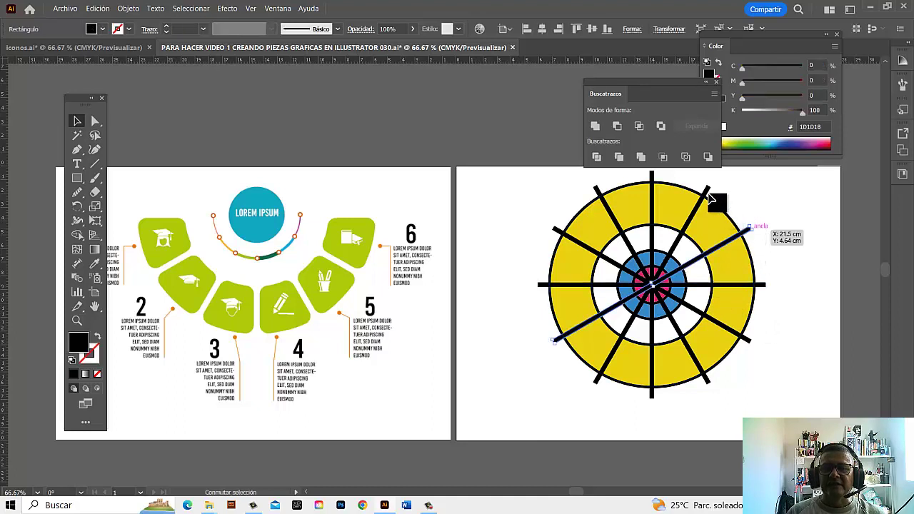
shift+click(653, 180)
shift+click(653, 180)
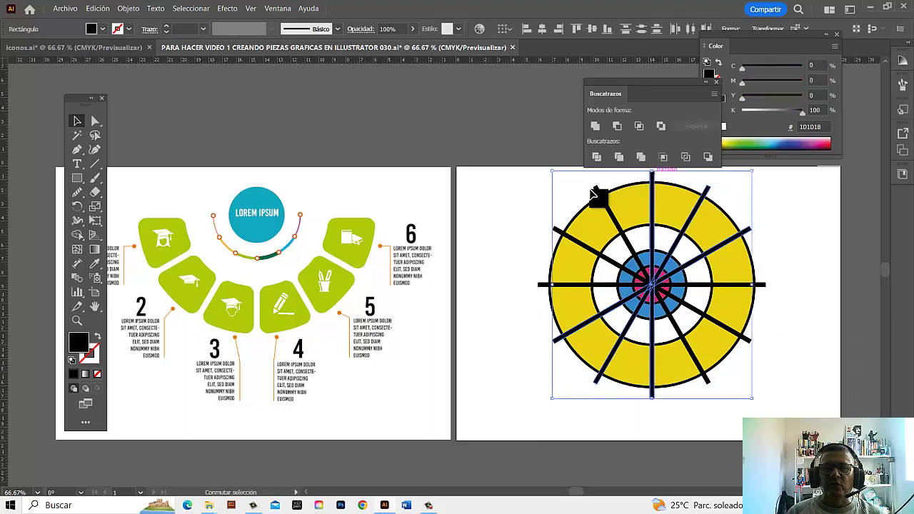
shift+click(542, 292)
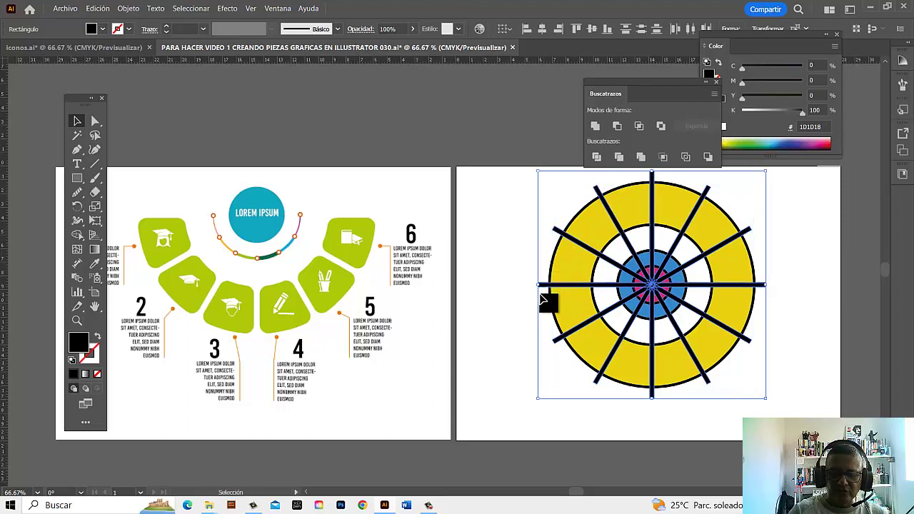
key(Delete)
key(ctrl+z)
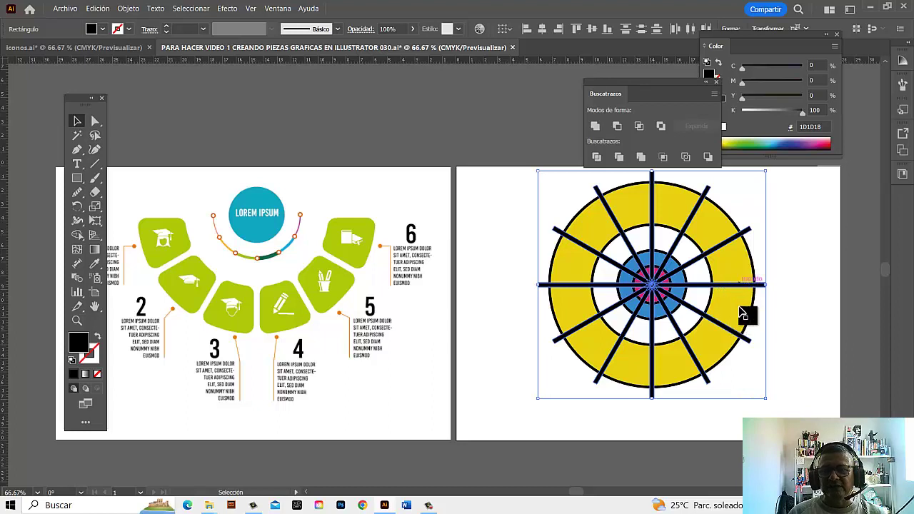
click(744, 306)
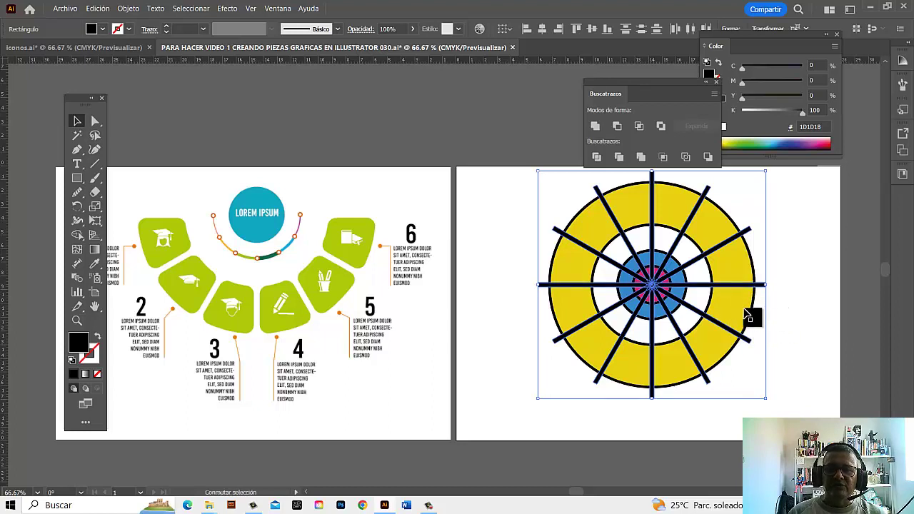
shift+click(744, 307)
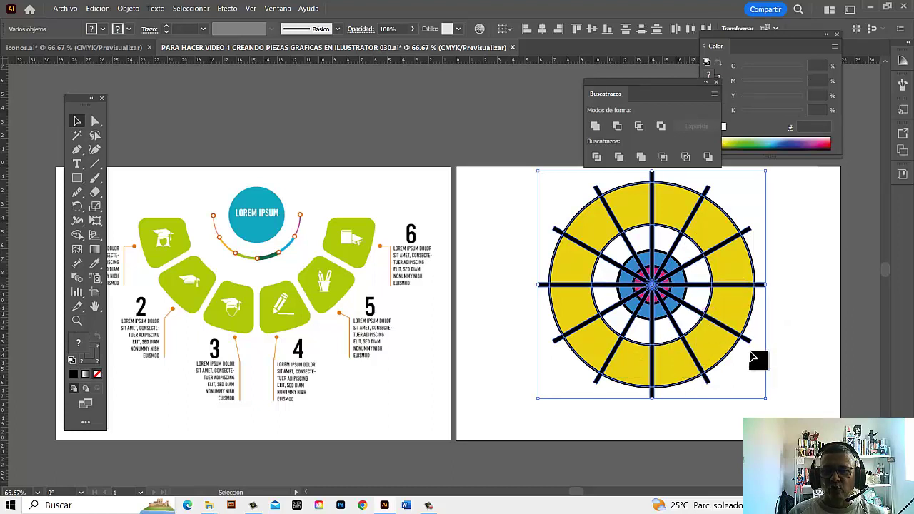
click(617, 127)
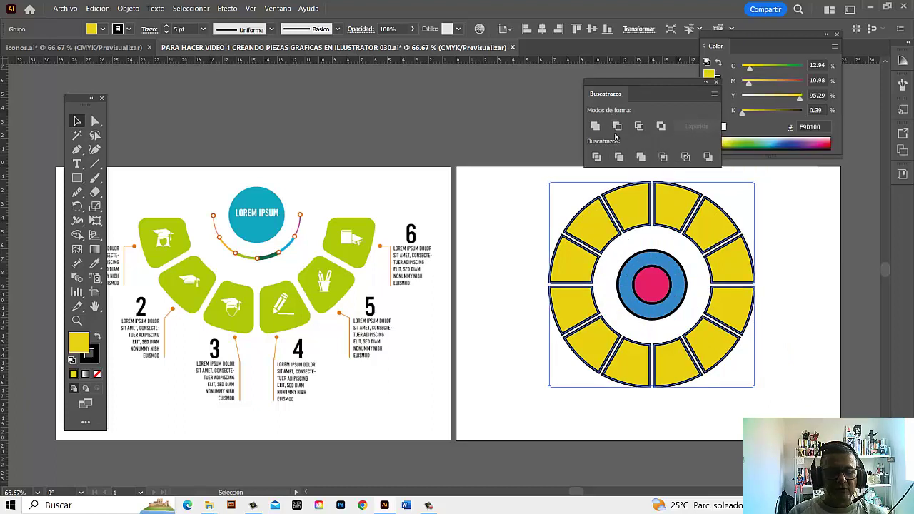
key(ctrl+z)
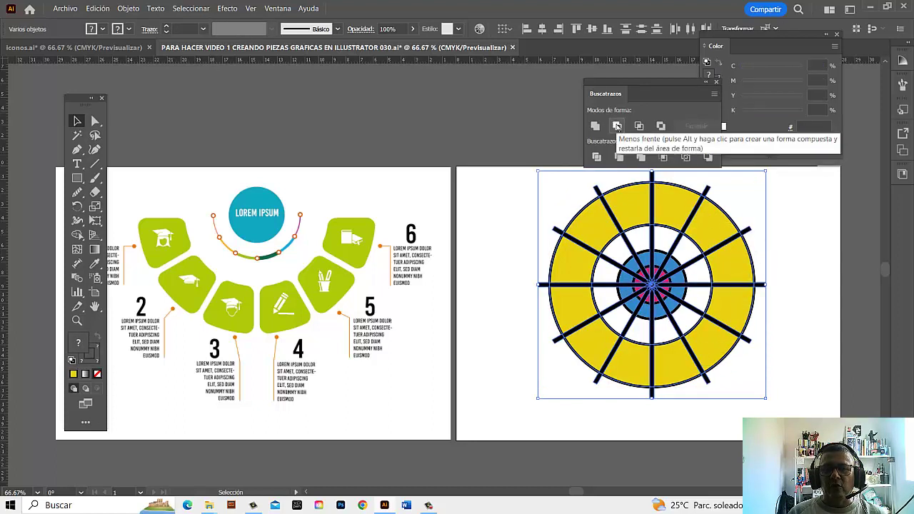
Step: Select the spoke lines, delete them, then restore them with undo
click(789, 245)
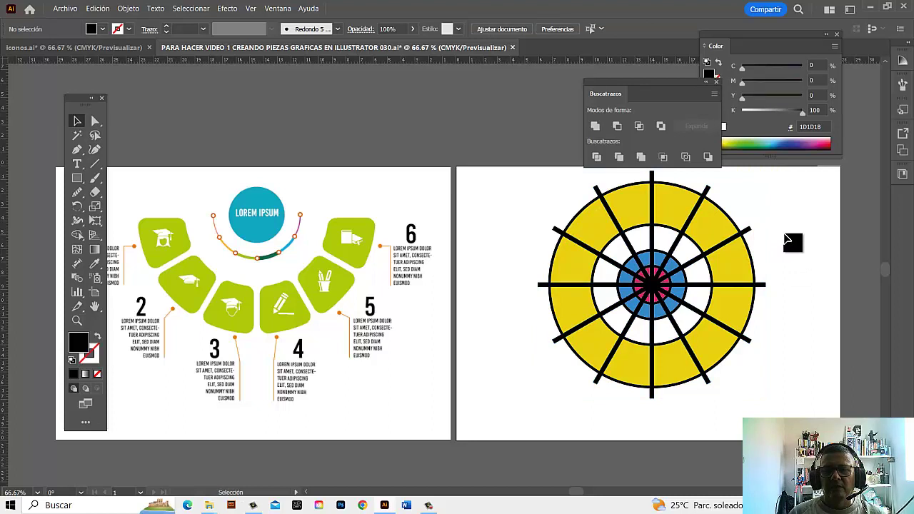
click(749, 230)
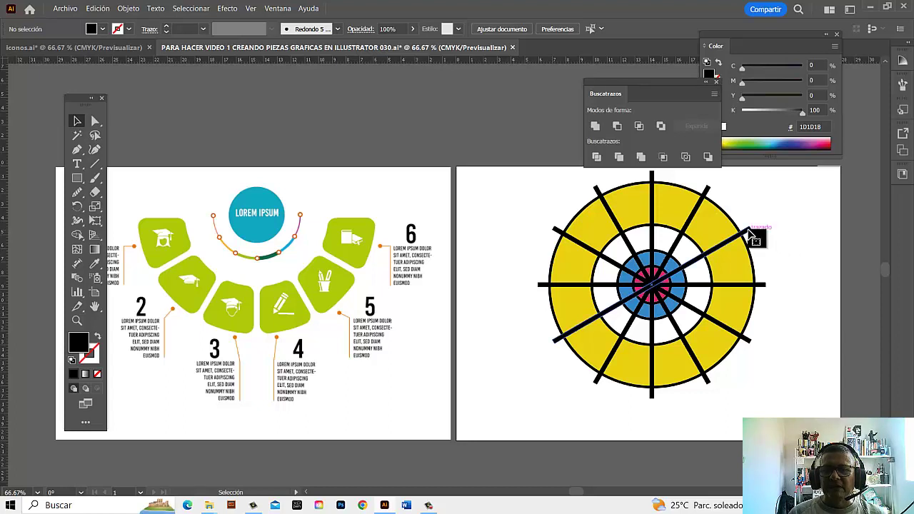
shift+click(709, 197)
shift+click(652, 182)
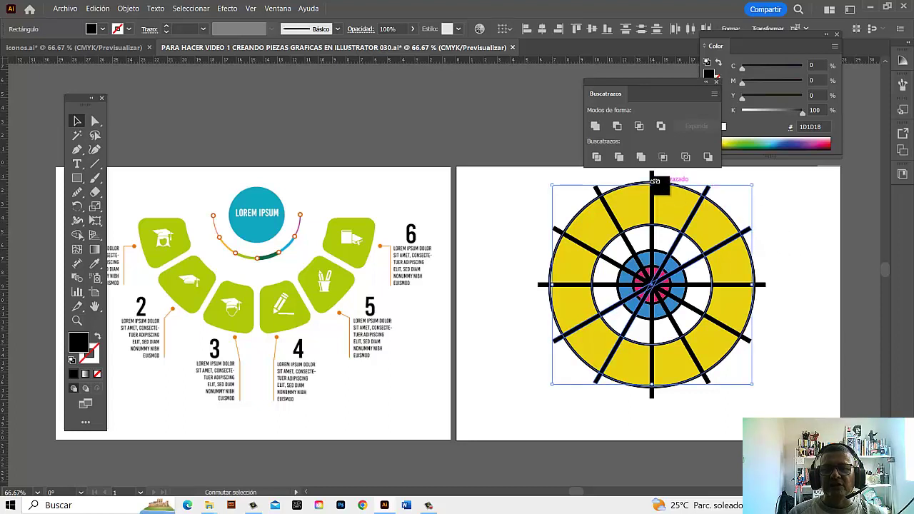
shift+click(606, 197)
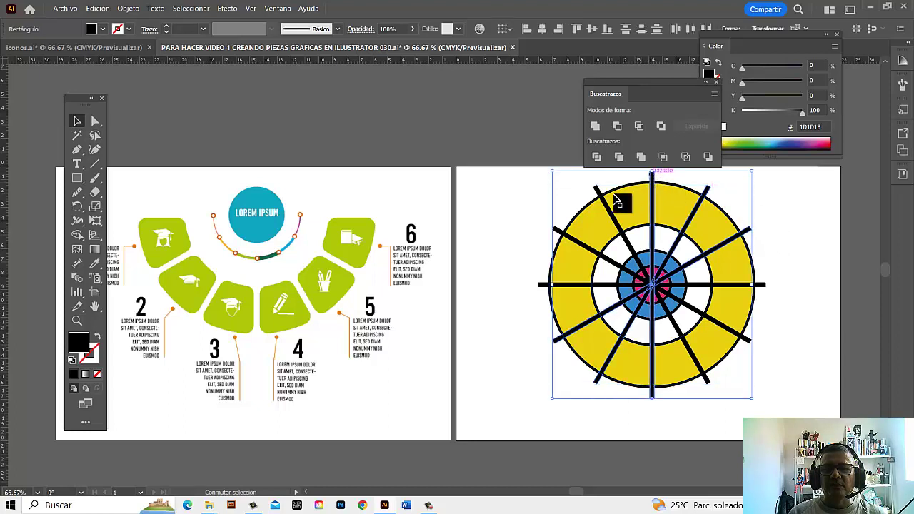
shift+click(582, 246)
shift+click(556, 284)
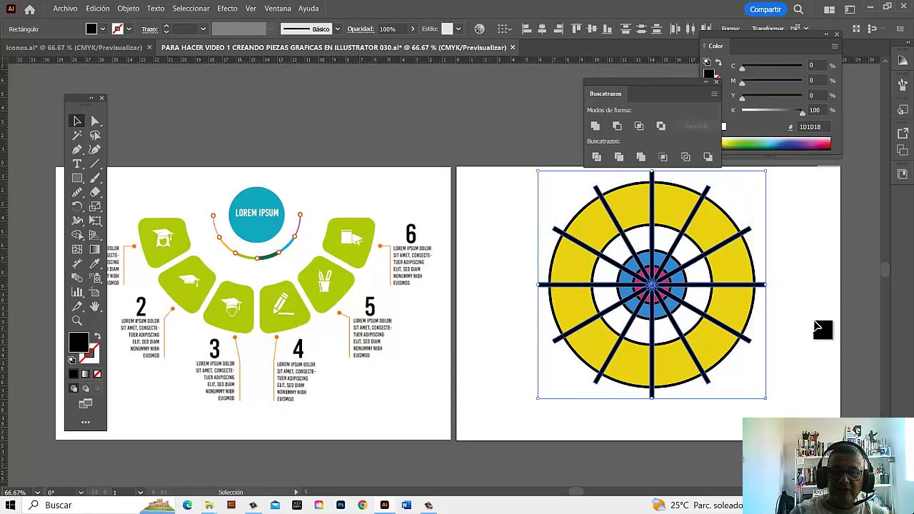
key(Delete)
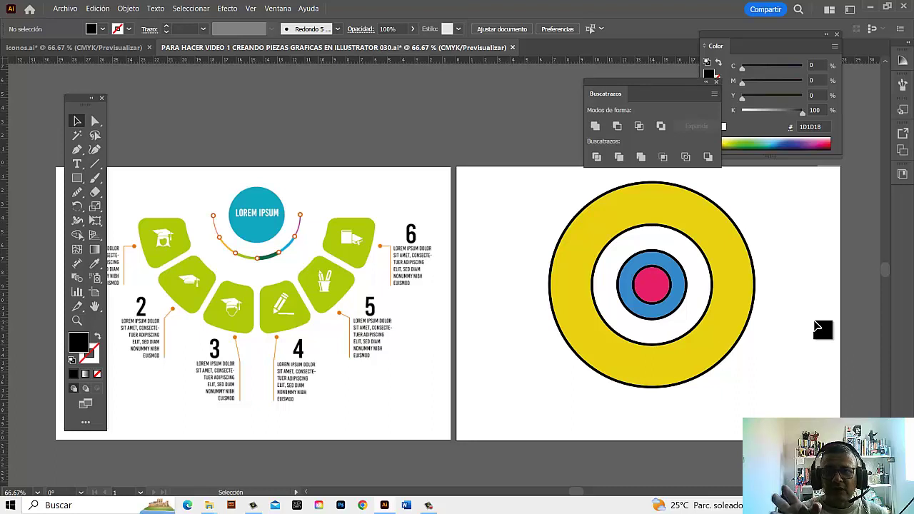
key(ctrl+z)
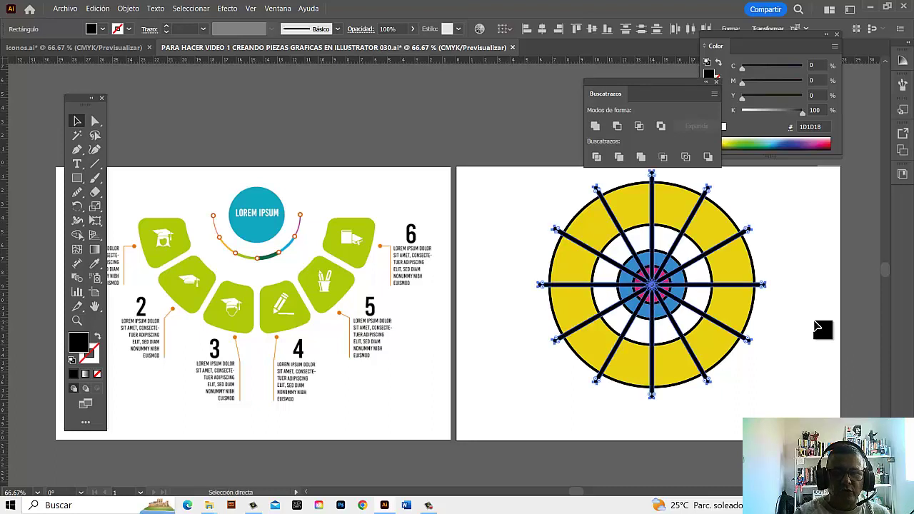
key(v)
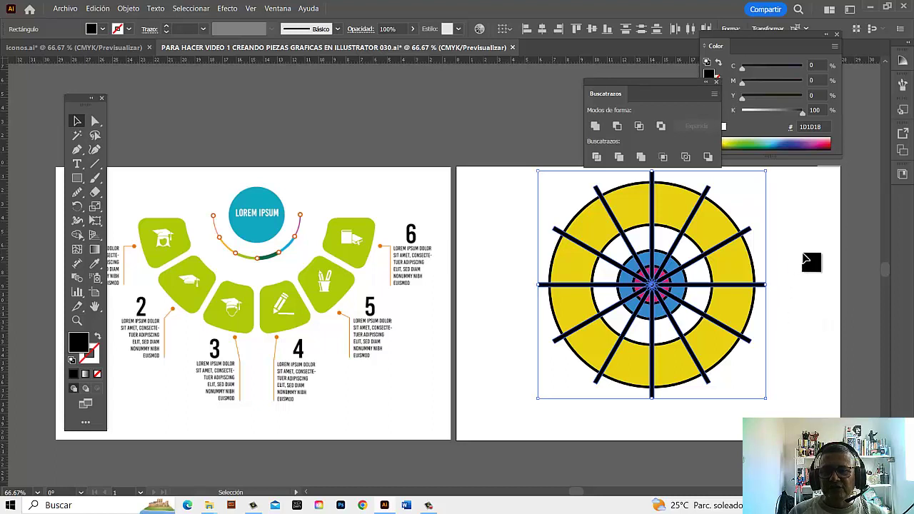
Step: Select all spokes and circles and apply Pathfinder Minus Front to slice the ring
shift+click(735, 270)
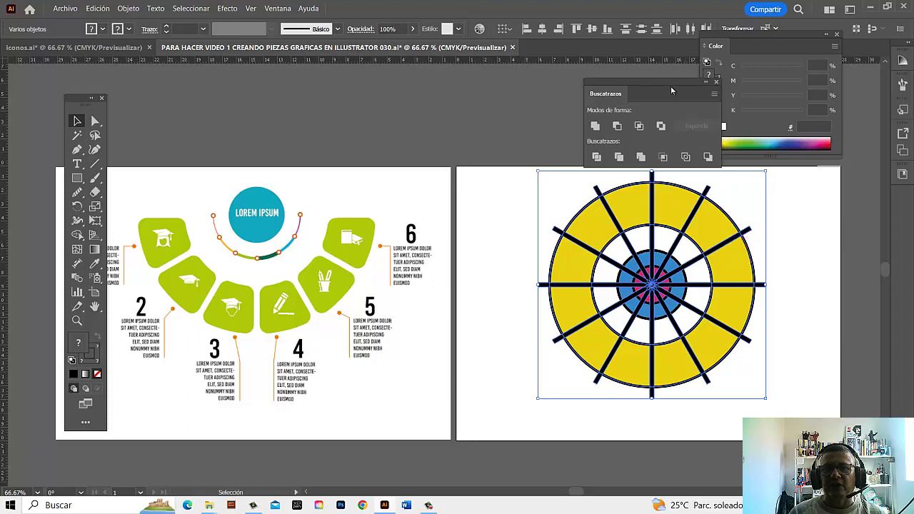
drag(671, 91, 589, 89)
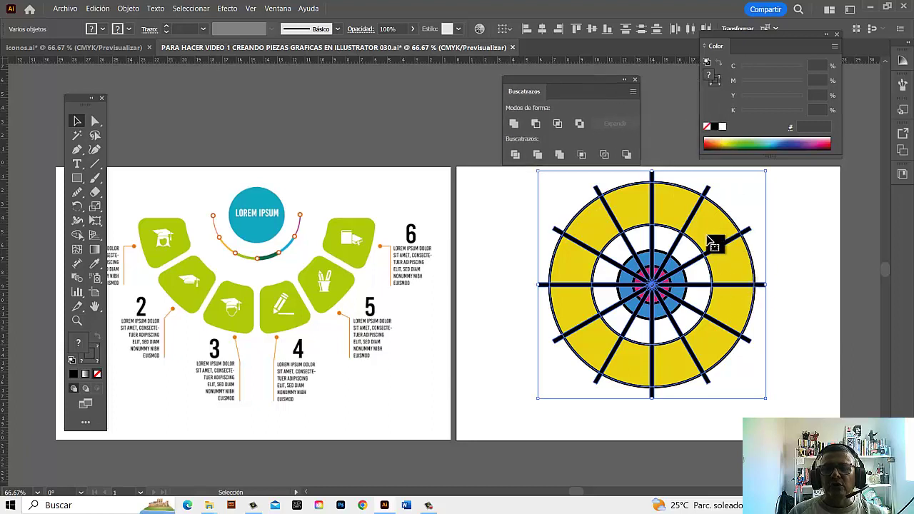
shift+click(743, 269)
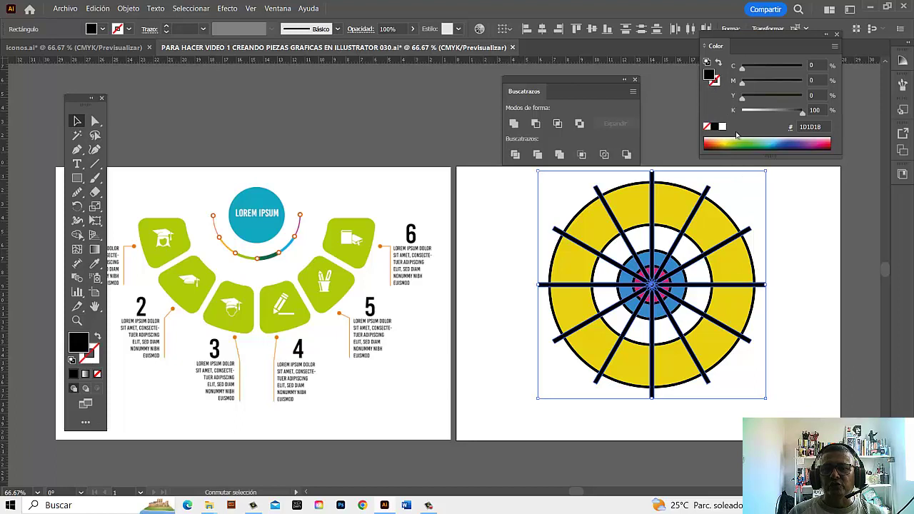
shift+click(750, 269)
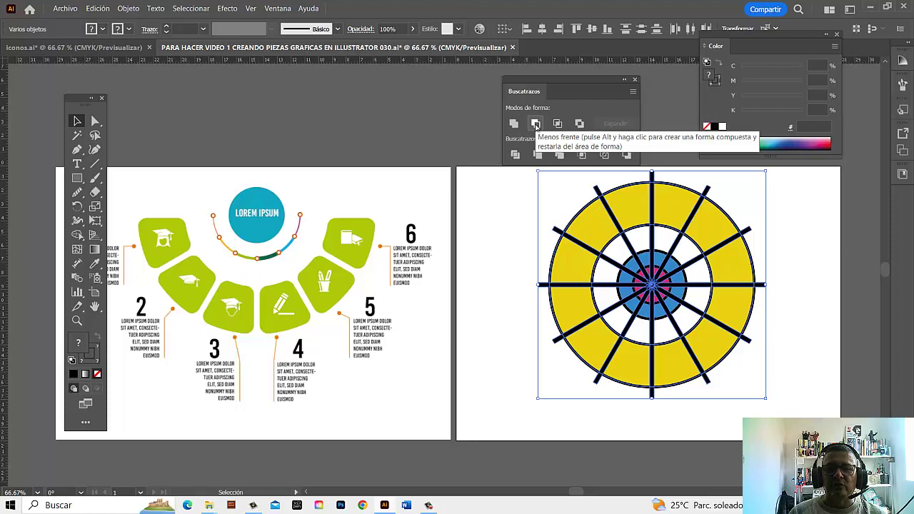
click(535, 124)
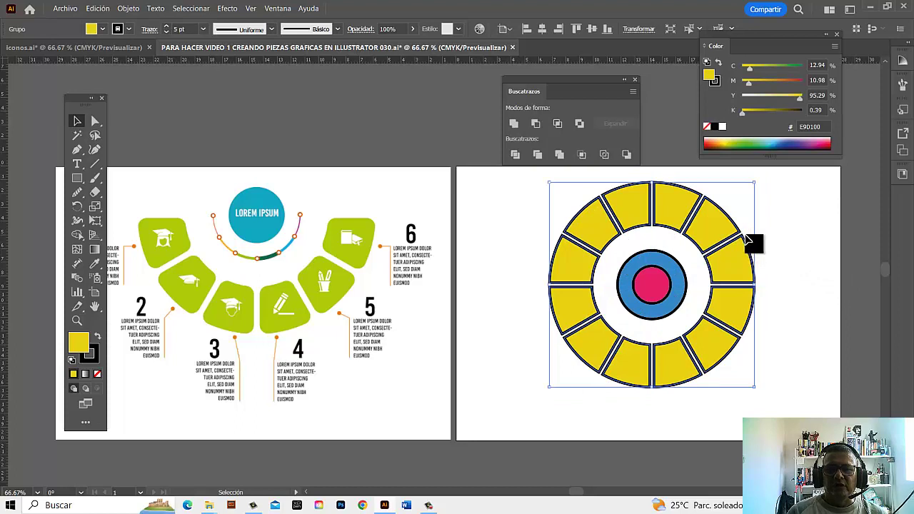
click(824, 247)
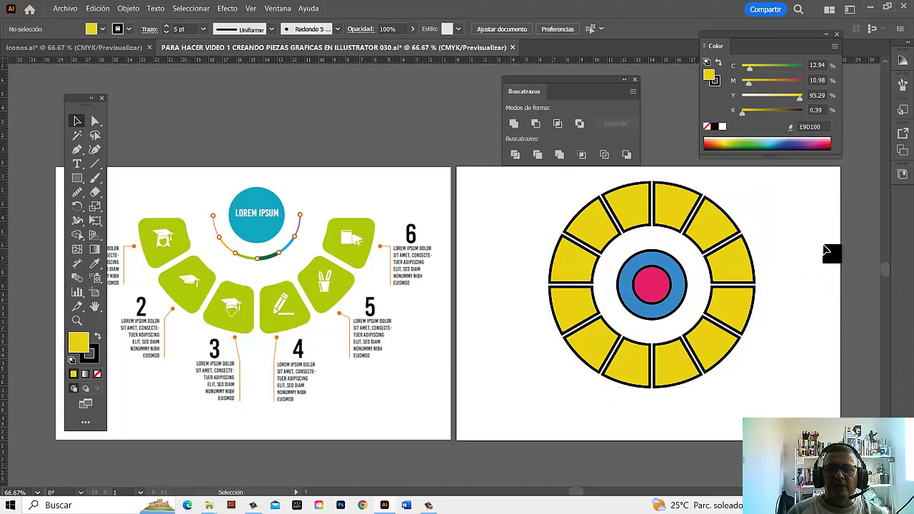
Step: Delete the upper yellow ring slices one by one with Direct Selection
click(95, 121)
click(572, 266)
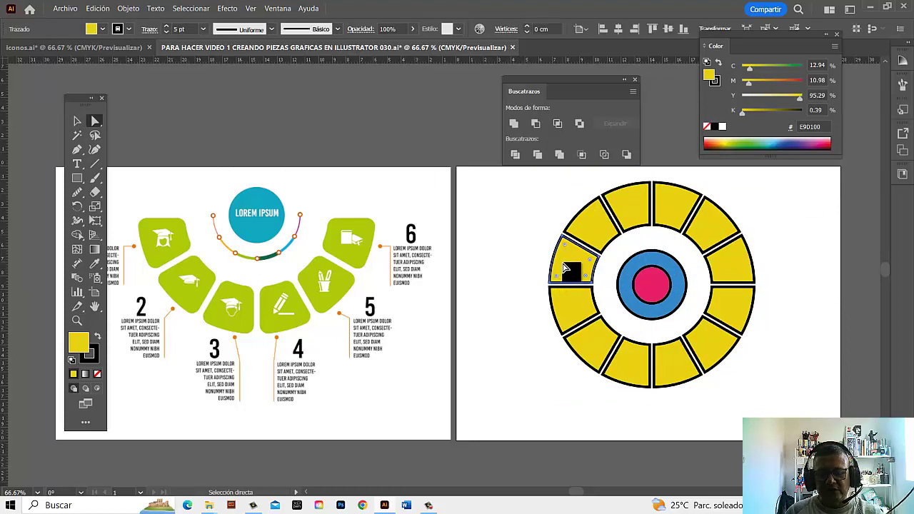
key(Delete)
click(599, 232)
key(Delete)
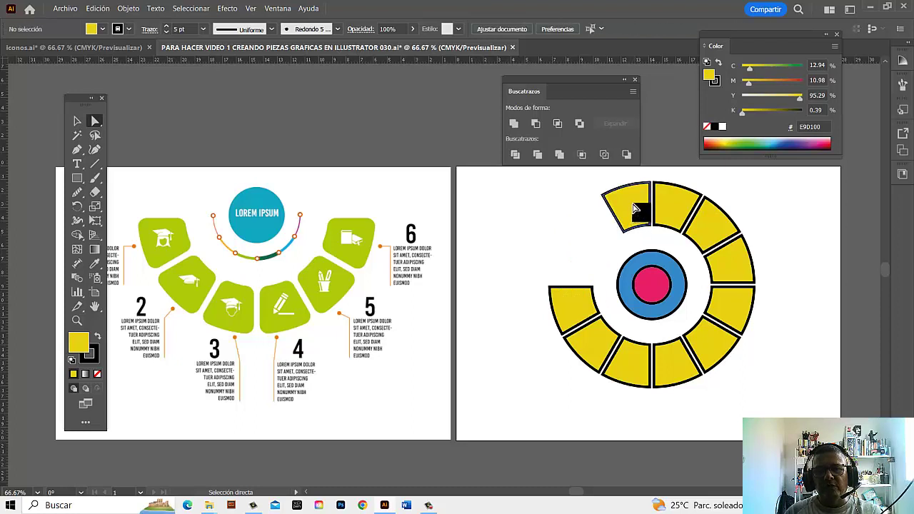
click(639, 212)
key(Delete)
key(Delete)
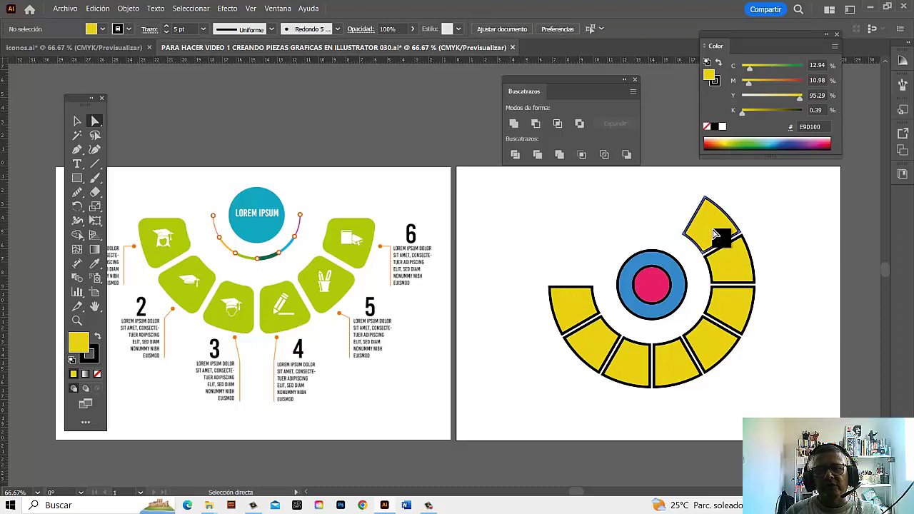
click(717, 240)
key(Delete)
click(746, 275)
key(Delete)
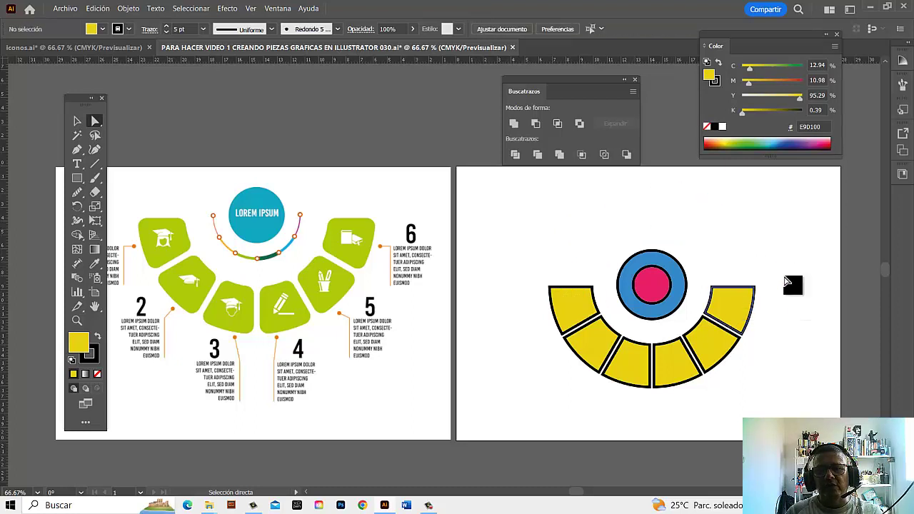
Step: Select the remaining lower slices and set their stroke to None
click(77, 122)
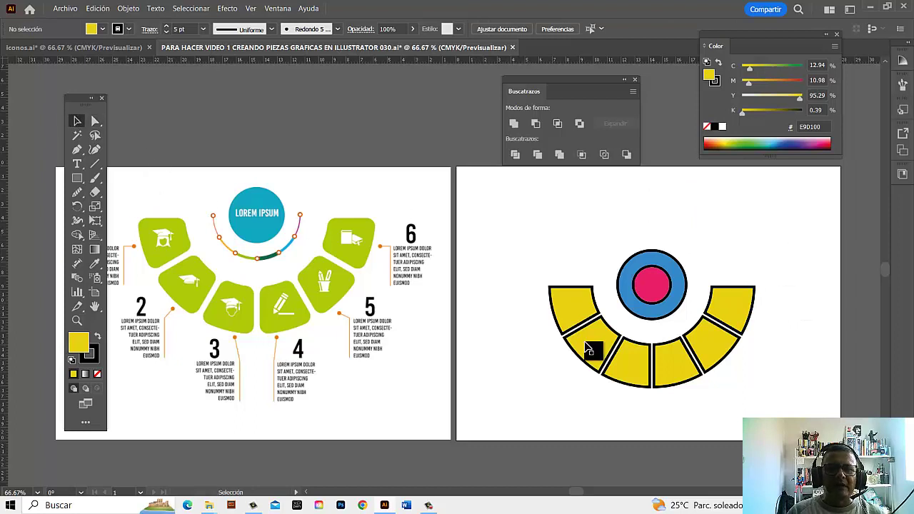
drag(542, 269, 618, 436)
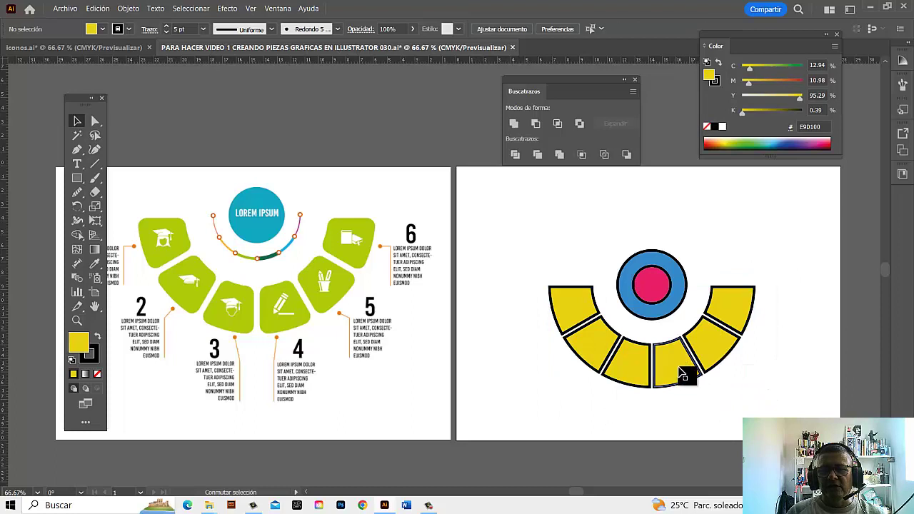
drag(539, 297, 589, 398)
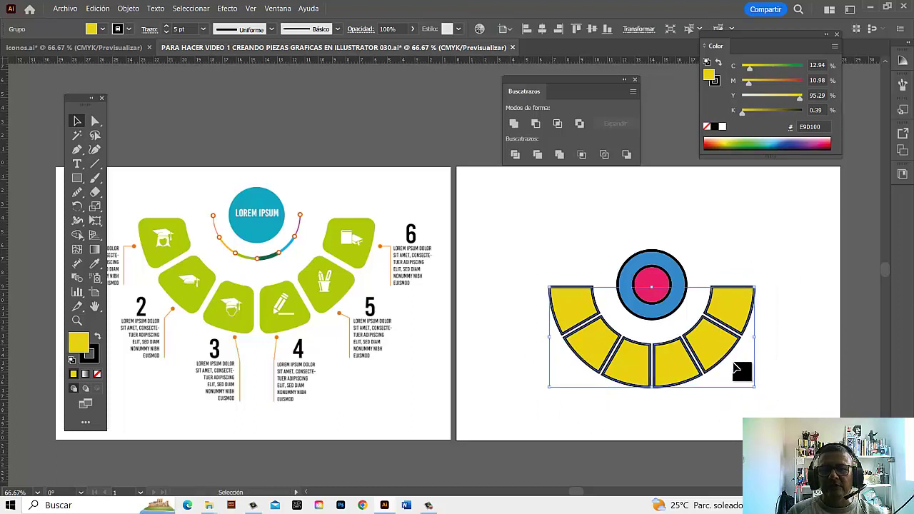
click(718, 84)
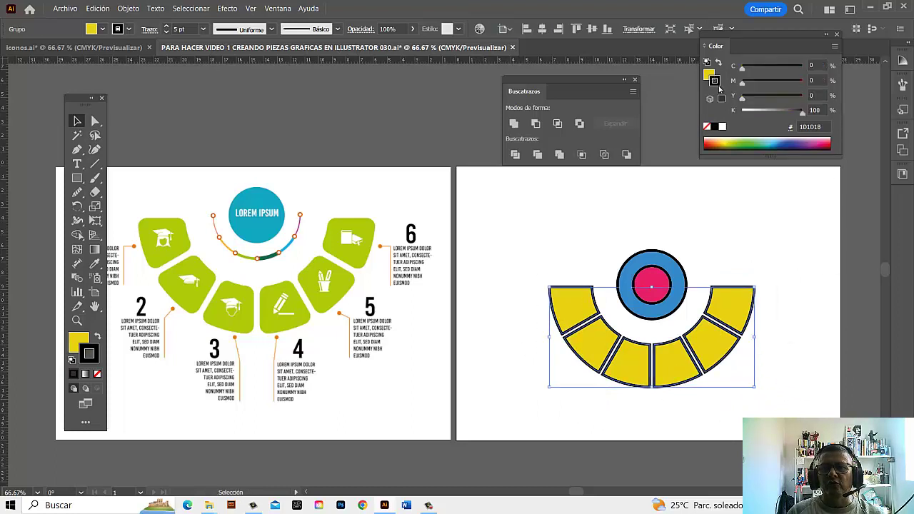
click(707, 128)
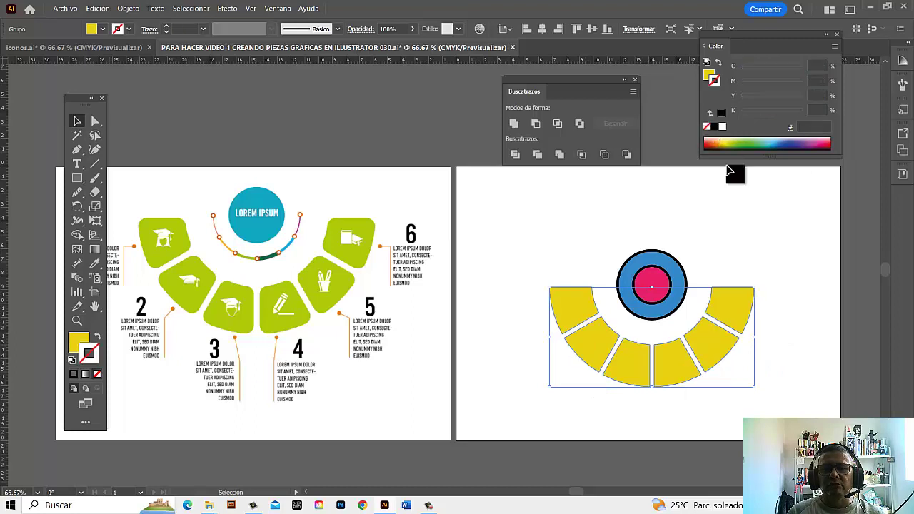
click(793, 235)
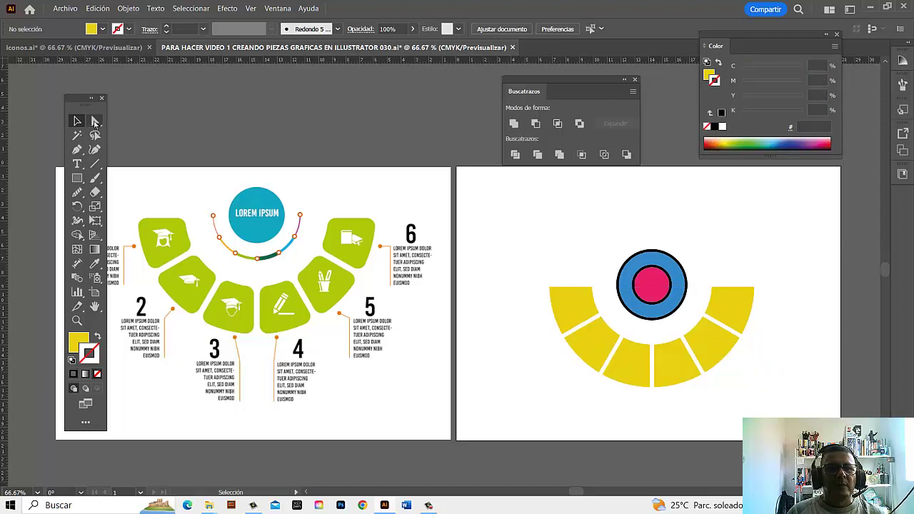
Step: Select the yellow slices and drag a live corner widget to round them about 0.64 cm
click(576, 313)
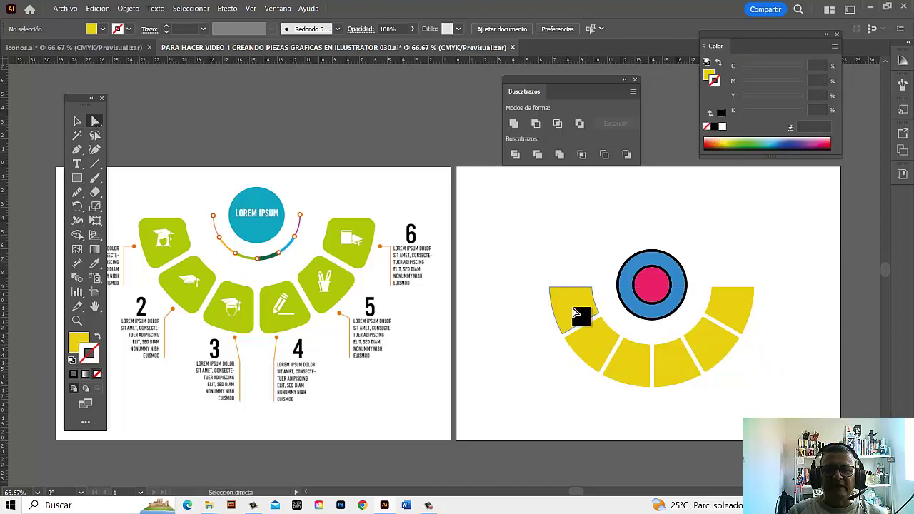
shift+click(608, 357)
shift+click(682, 370)
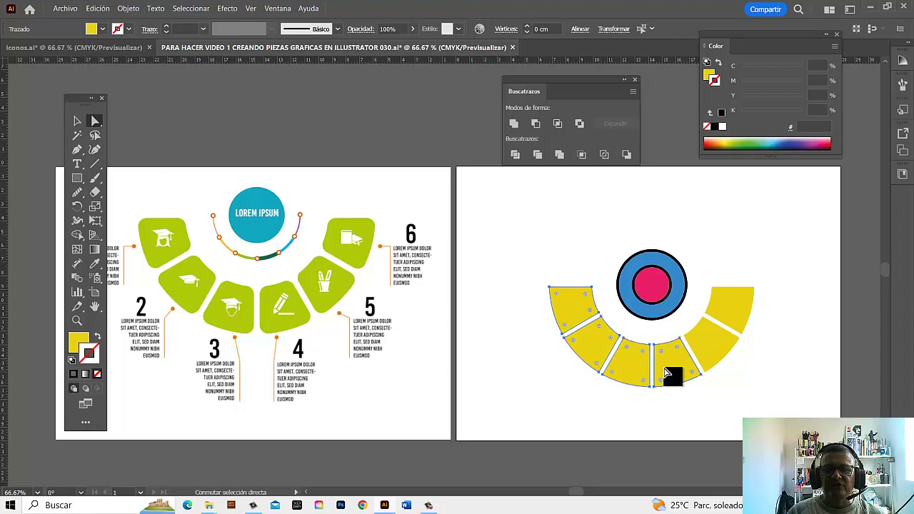
shift+click(707, 355)
shift+click(732, 315)
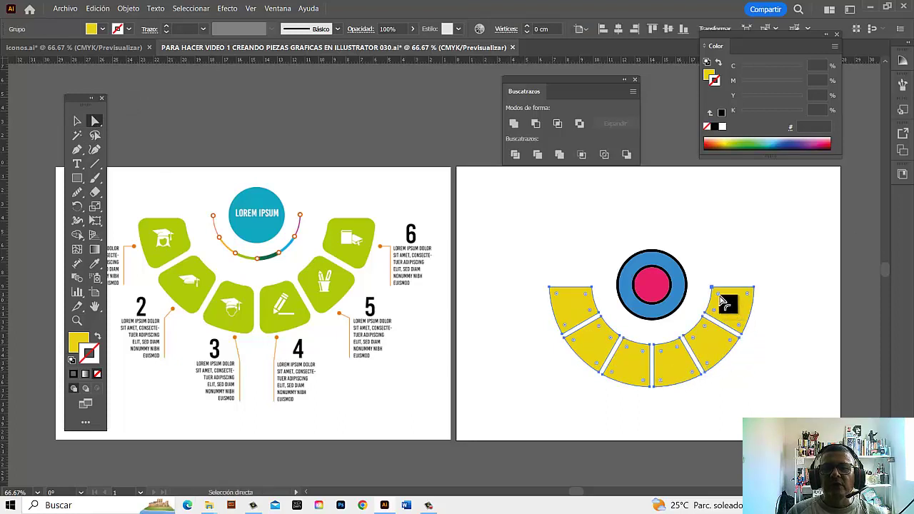
drag(721, 298, 724, 303)
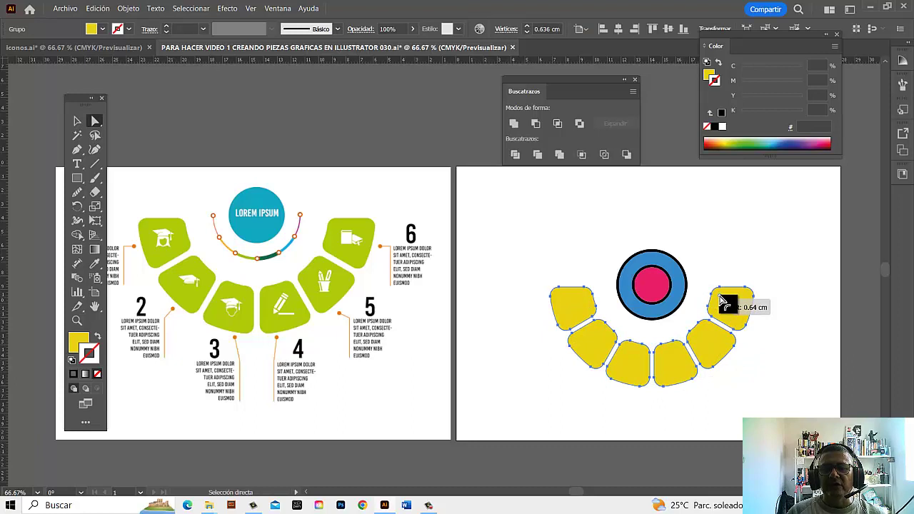
click(757, 386)
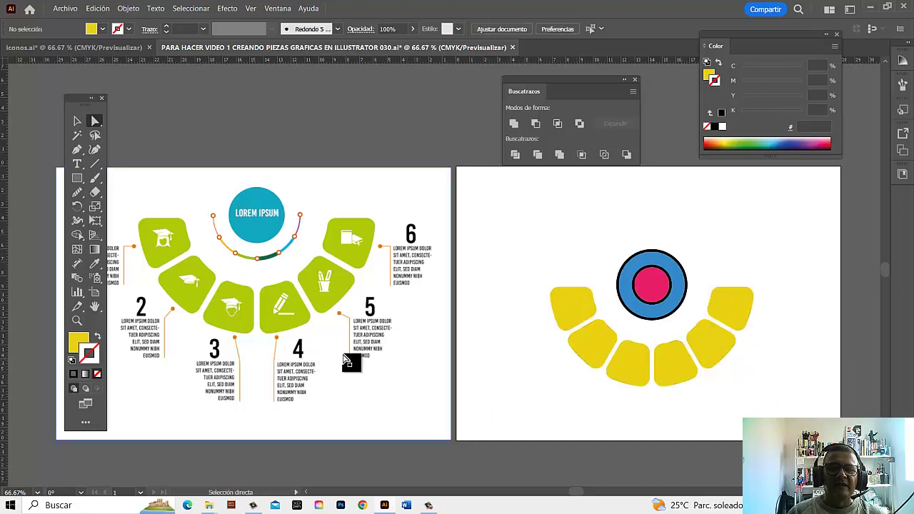
Step: Set the blue ring's fill to None
key(v)
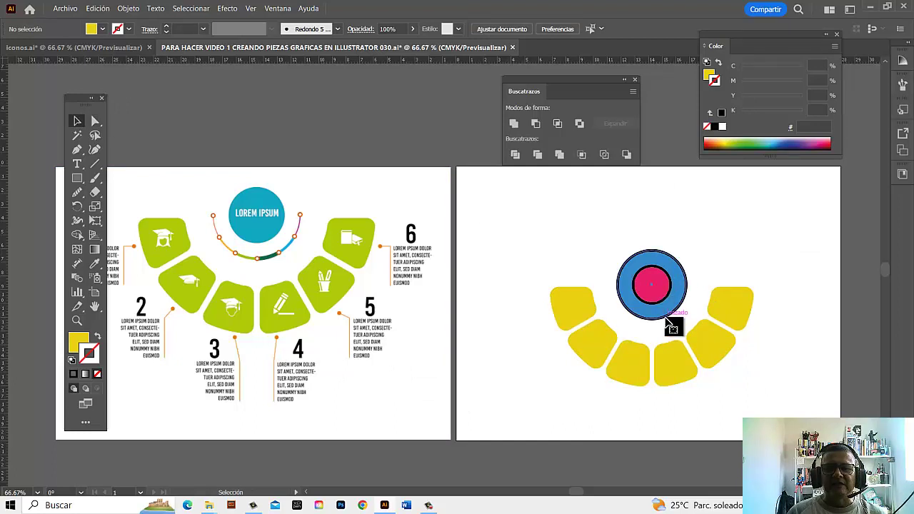
click(672, 320)
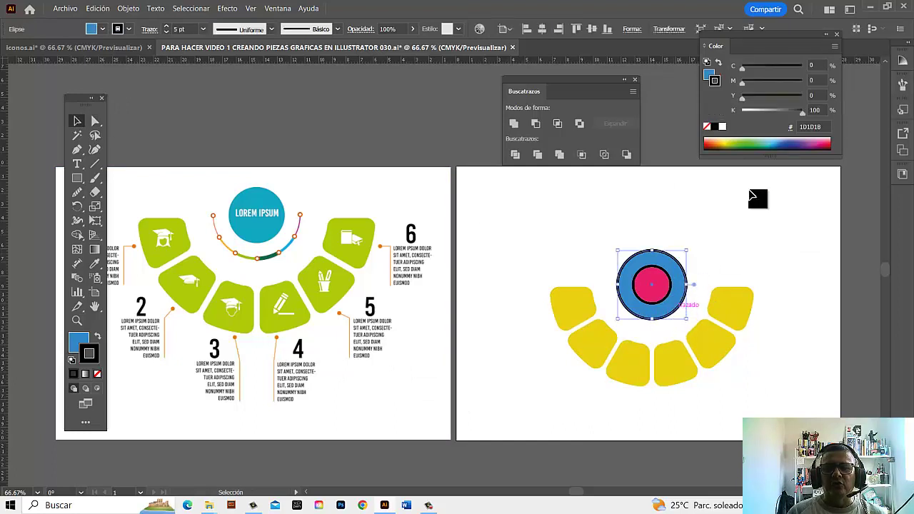
click(709, 75)
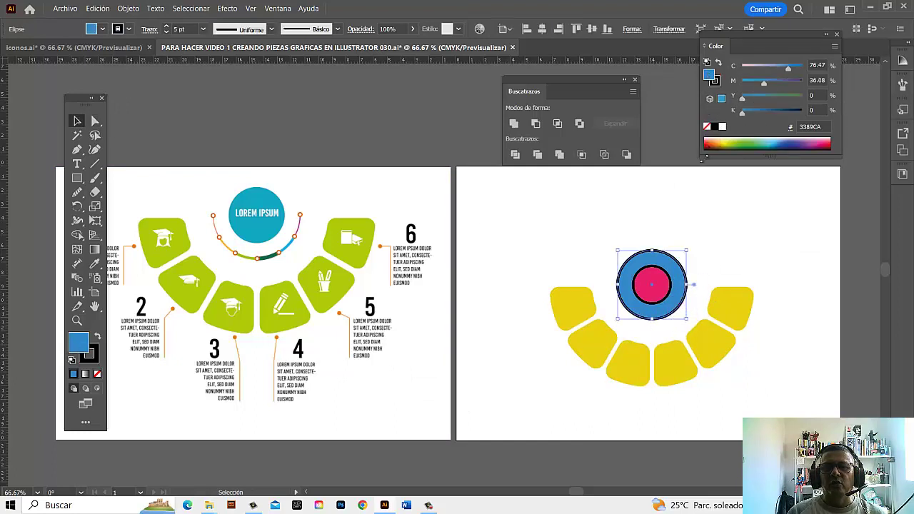
mouse_move(707, 127)
mouse_down()
mouse_move(735, 247)
mouse_move(669, 288)
mouse_up()
Step: Set the pink centre circle's stroke to None
click(651, 284)
click(715, 81)
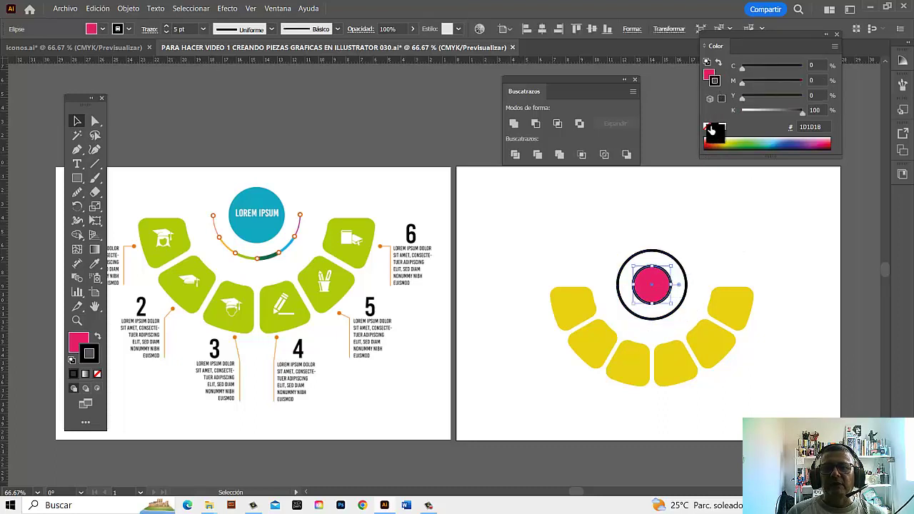
mouse_move(707, 129)
mouse_down()
mouse_move(739, 227)
mouse_move(682, 316)
mouse_up()
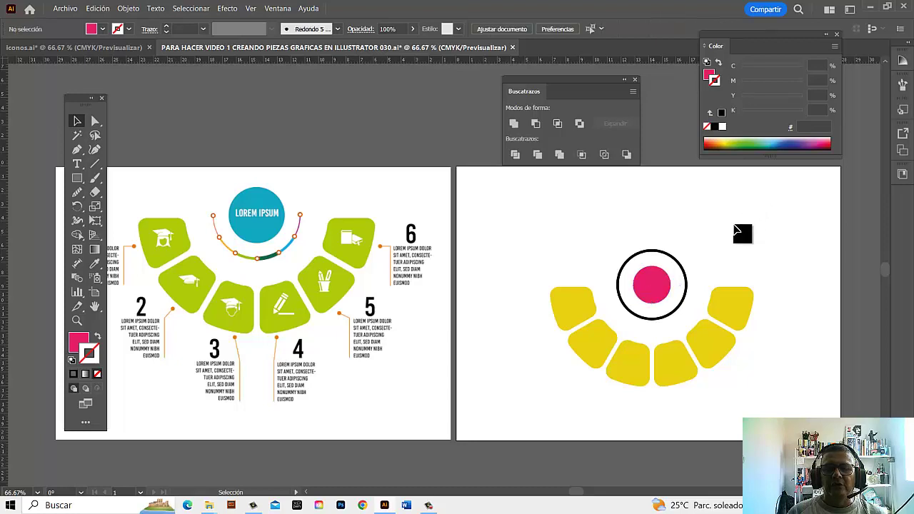
click(680, 308)
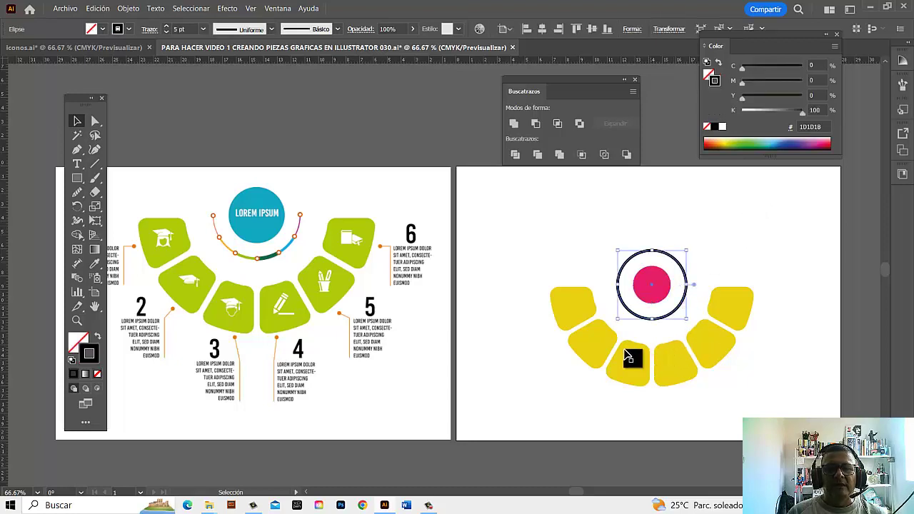
drag(686, 315, 266, 265)
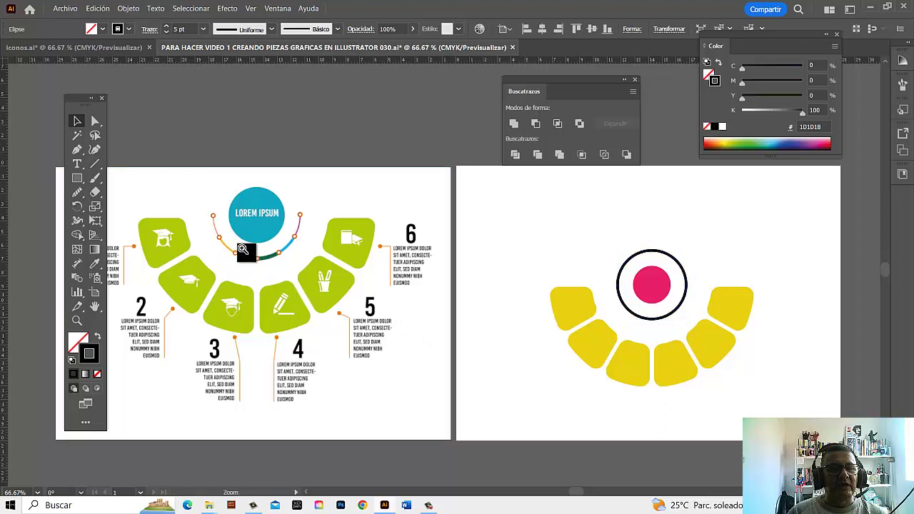
click(247, 254)
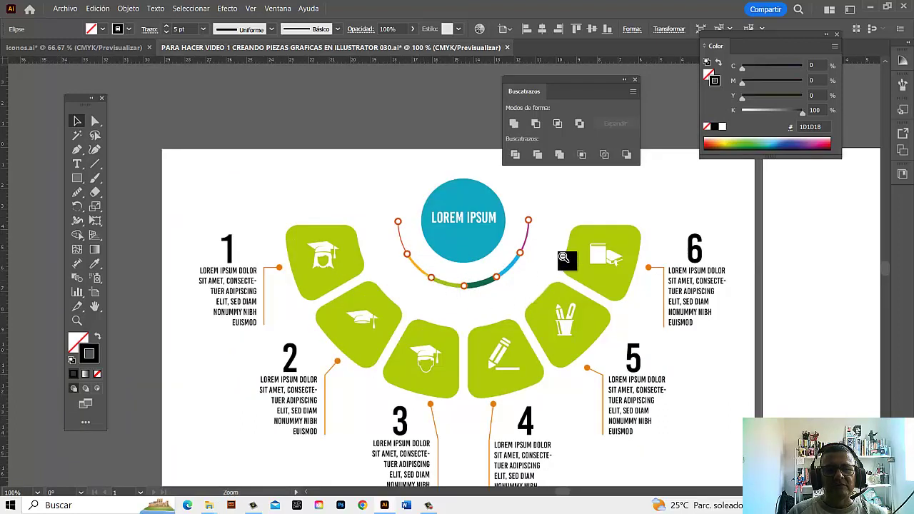
alt+click(624, 337)
alt+click(703, 357)
click(502, 284)
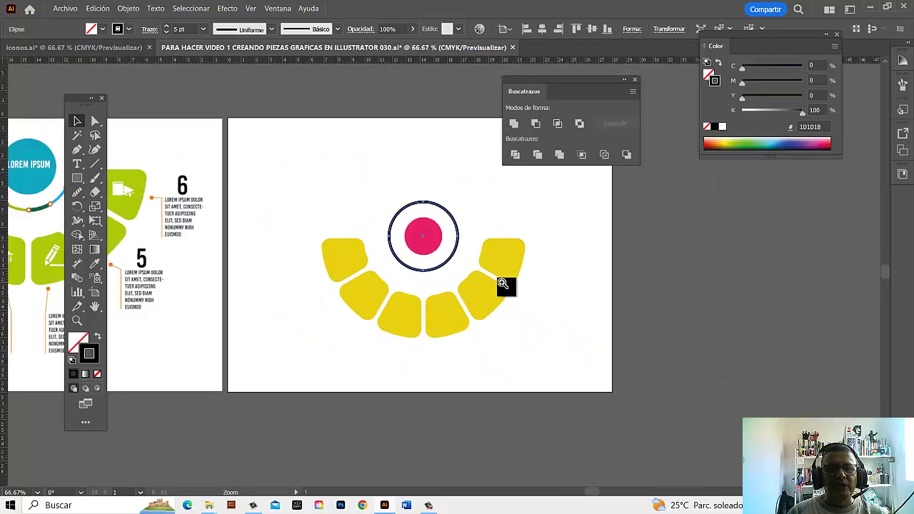
drag(468, 272, 565, 272)
drag(597, 197, 671, 217)
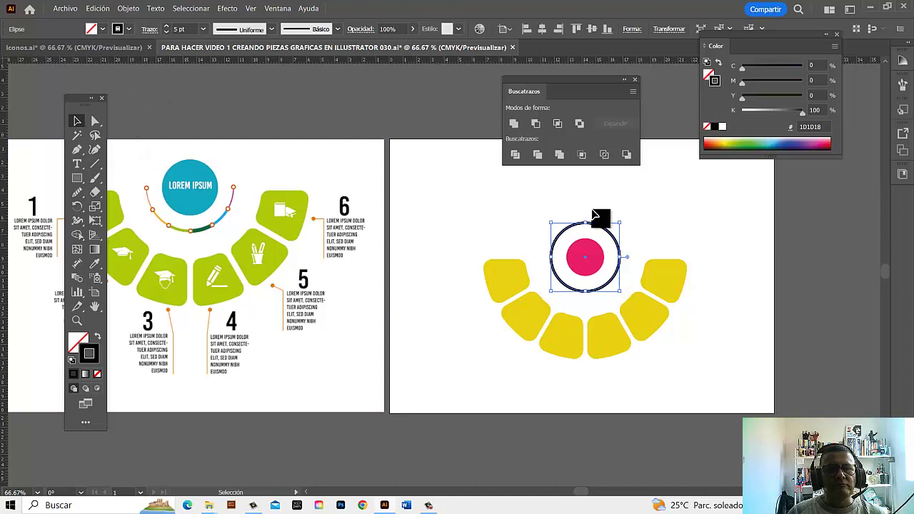
click(637, 218)
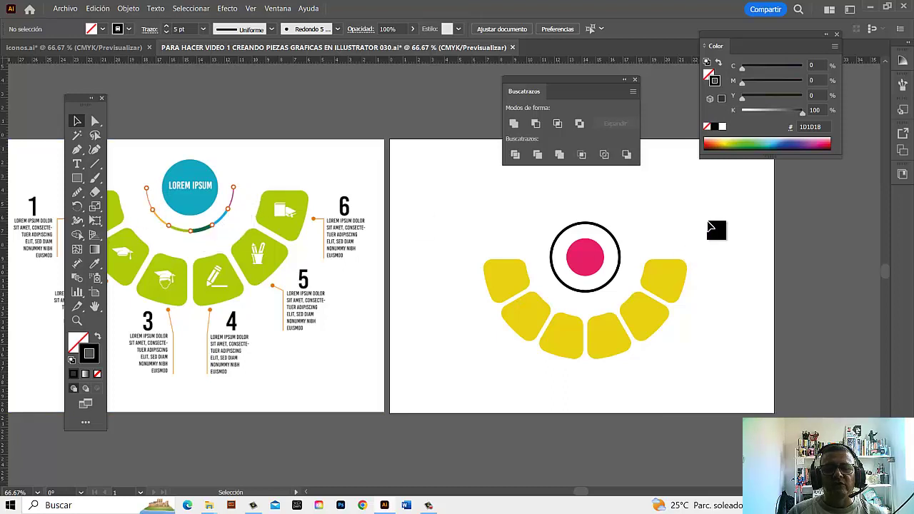
Step: Switch to Outline view, zoom in, and place a vertical guide through the ring's centre
click(619, 257)
key(ctrl+y)
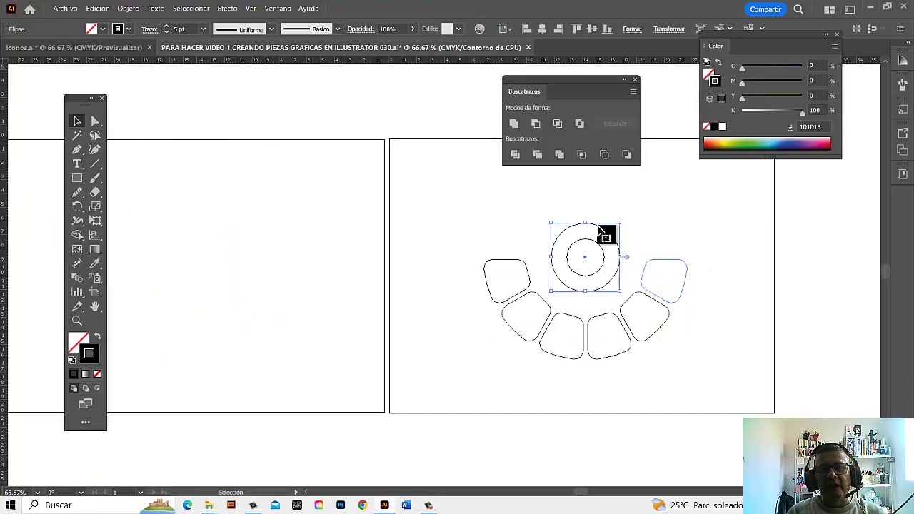
click(598, 220)
scroll(684, 276, up, 5)
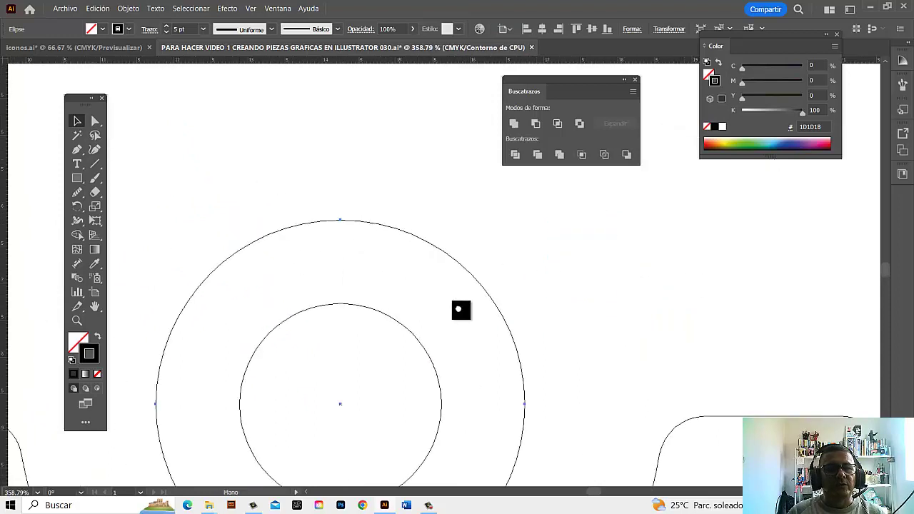
drag(458, 309, 119, 204)
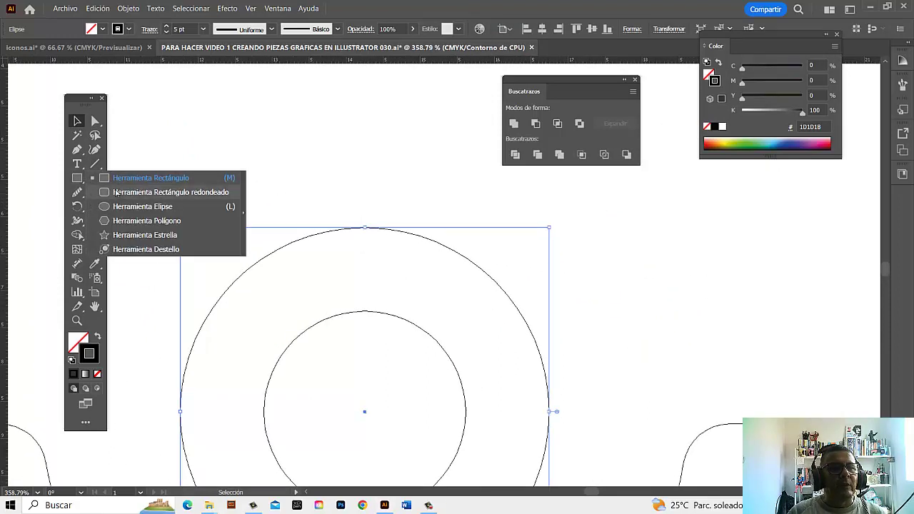
drag(78, 180, 125, 207)
key(ctrl+shift+a)
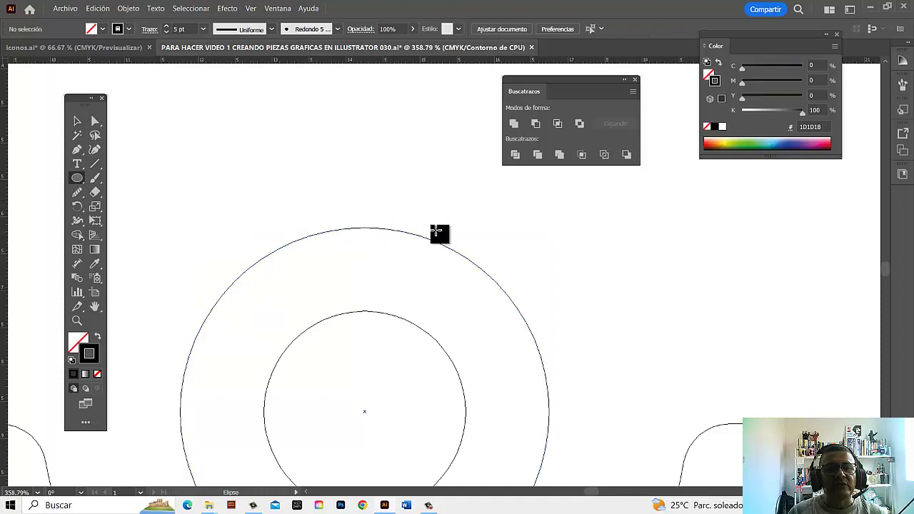
click(77, 121)
click(447, 246)
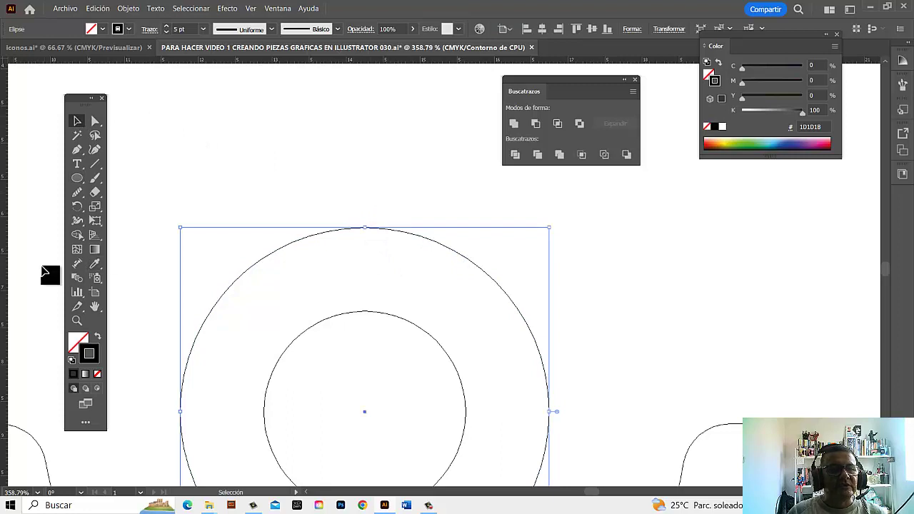
drag(2, 274, 370, 295)
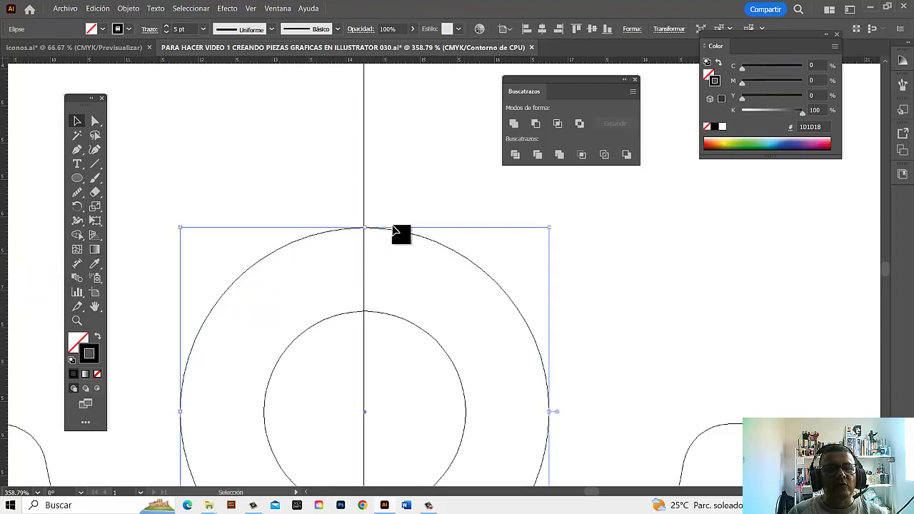
click(507, 218)
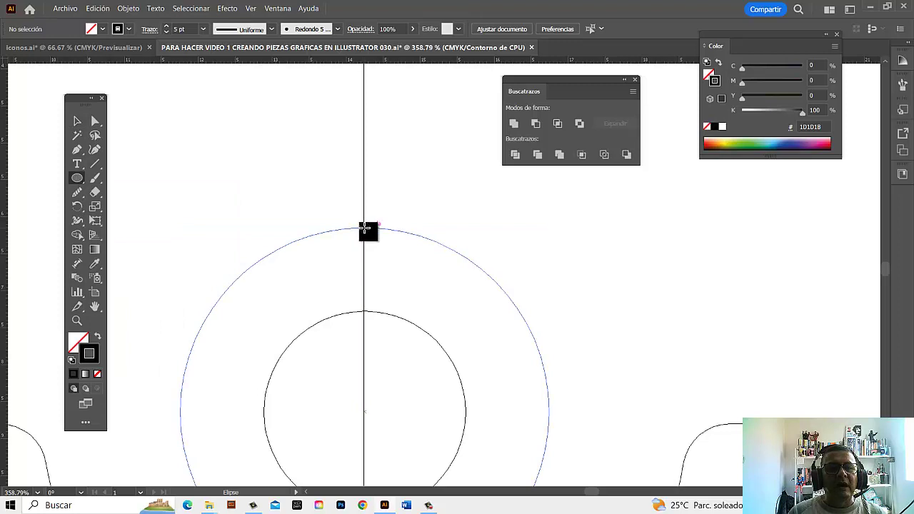
Step: Draw a tiny circle about 0.15 cm wide at the ring's top, filled black
drag(365, 227, 372, 224)
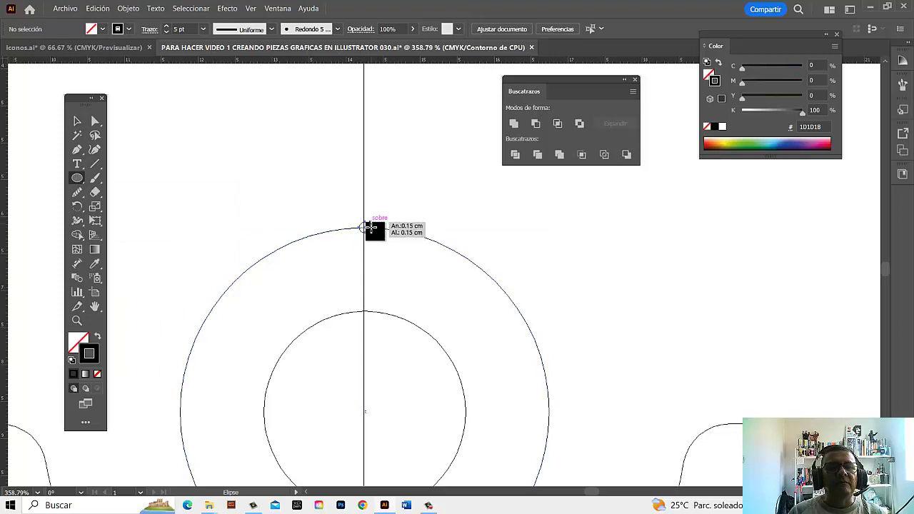
drag(370, 227, 371, 227)
click(719, 63)
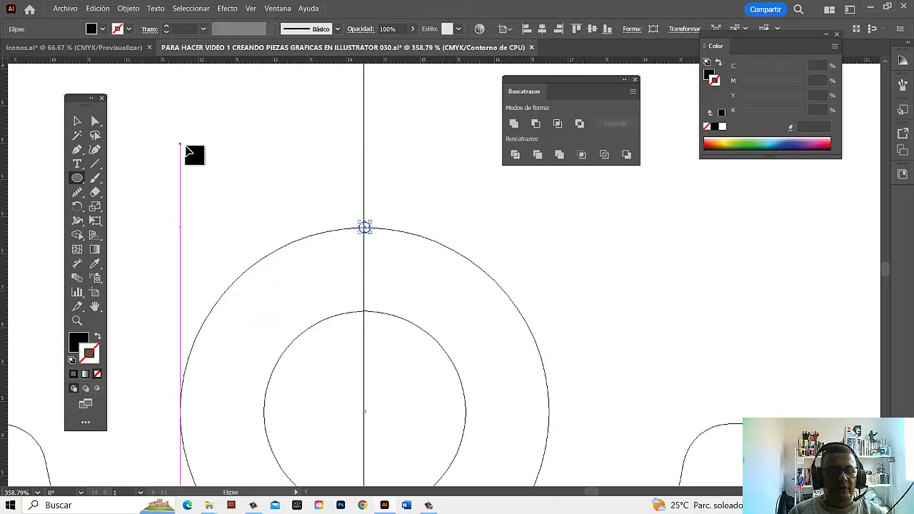
Step: Return to colour preview and centre the small black dot on the ring's top
key(ctrl+y)
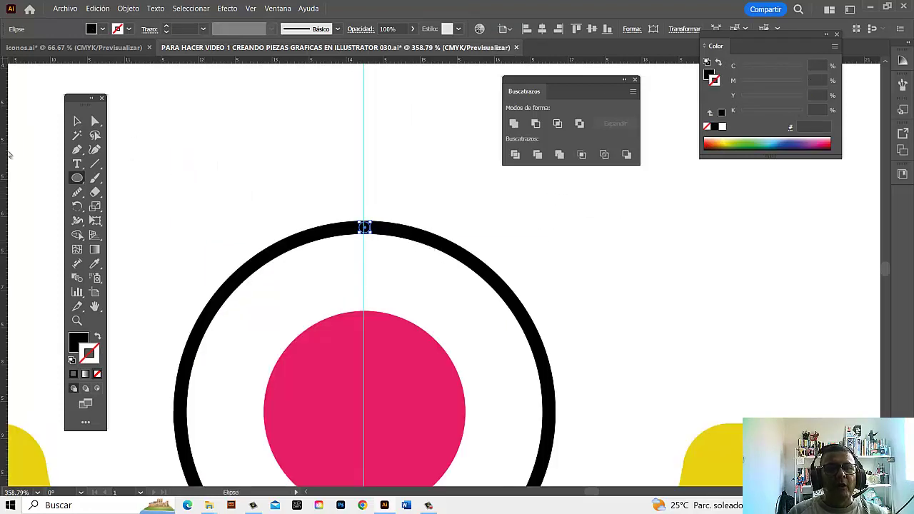
click(79, 122)
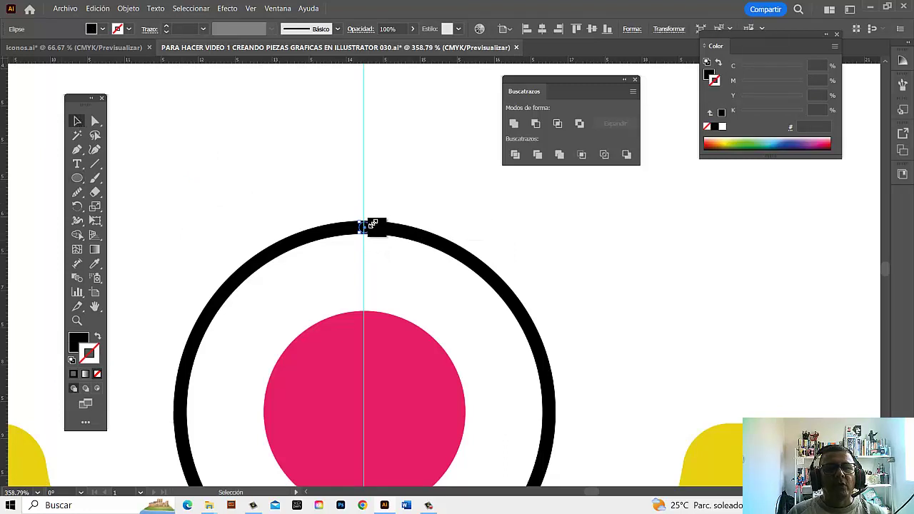
drag(372, 223, 378, 217)
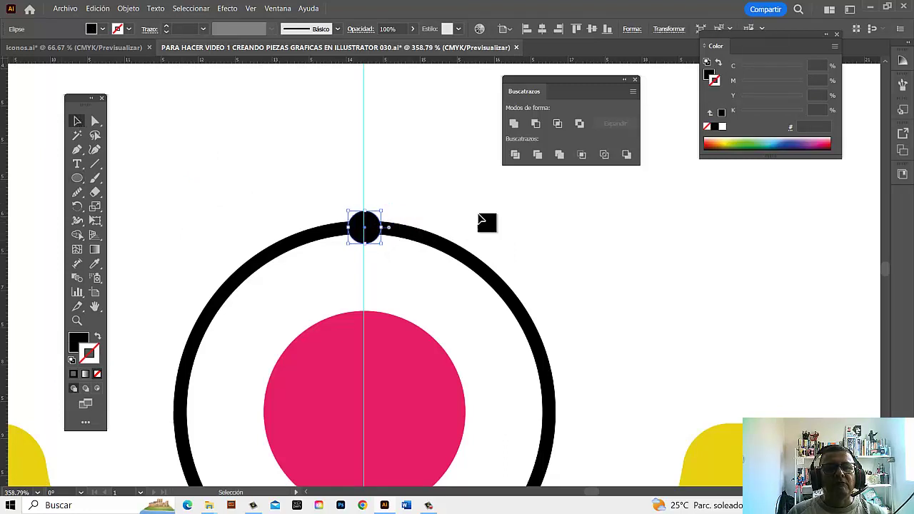
click(487, 222)
alt+click(452, 292)
drag(434, 327, 453, 193)
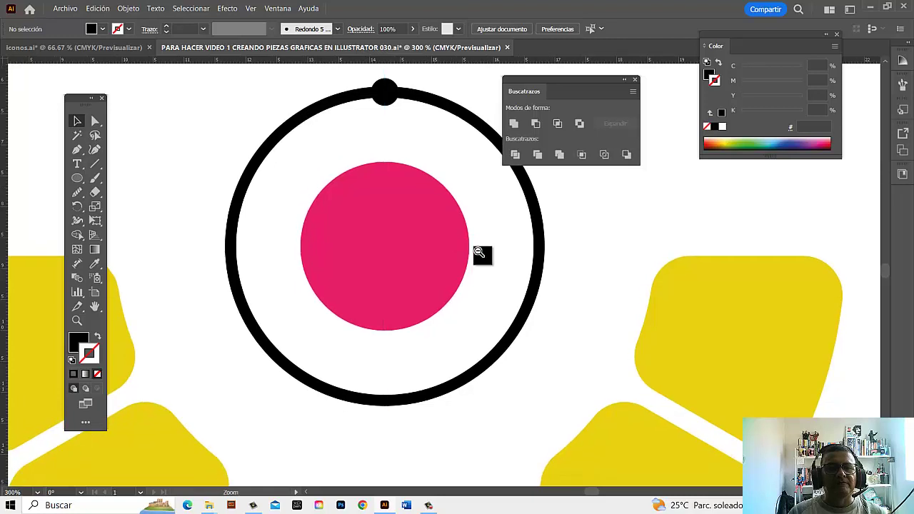
alt+click(481, 253)
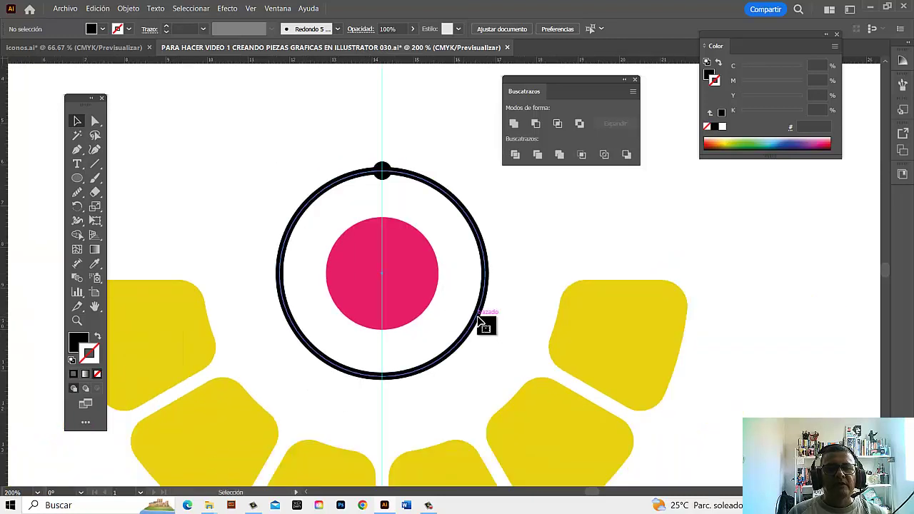
Step: Lower the black ring's stroke weight to 3 pt, then zoom out to both artboards
click(486, 322)
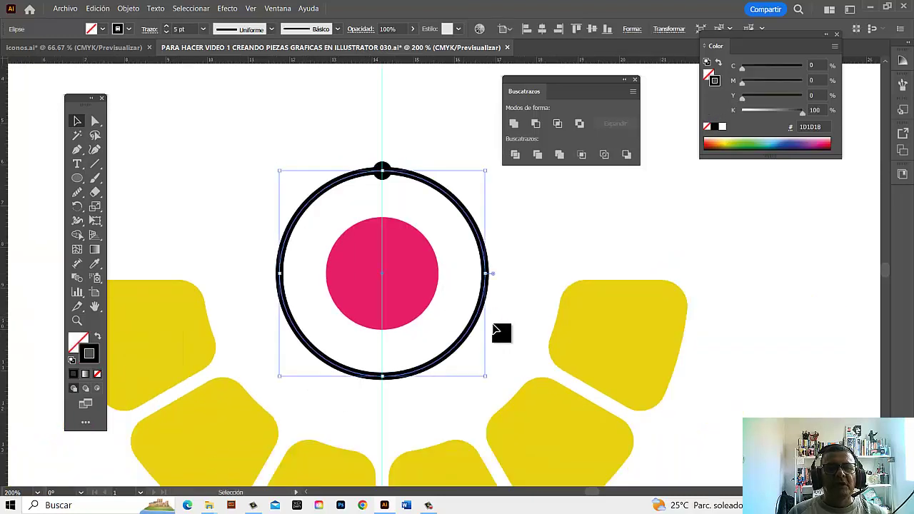
click(167, 32)
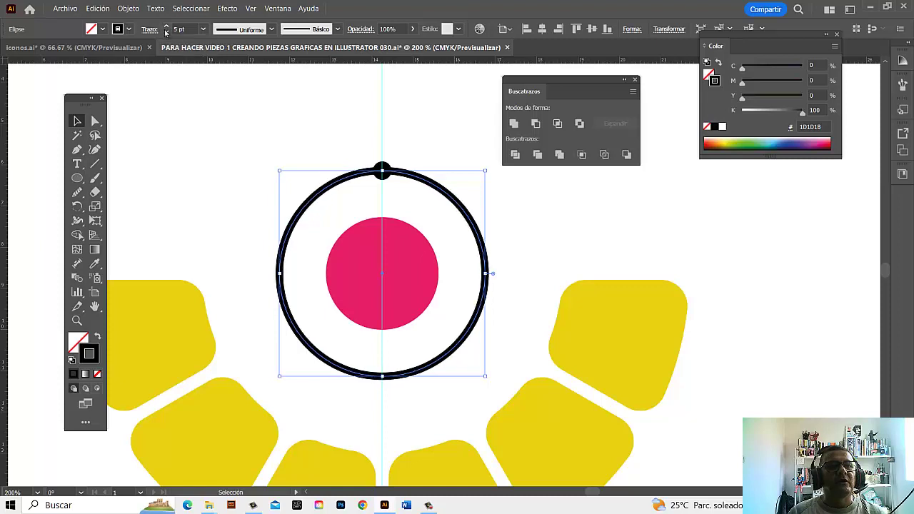
click(166, 26)
click(167, 33)
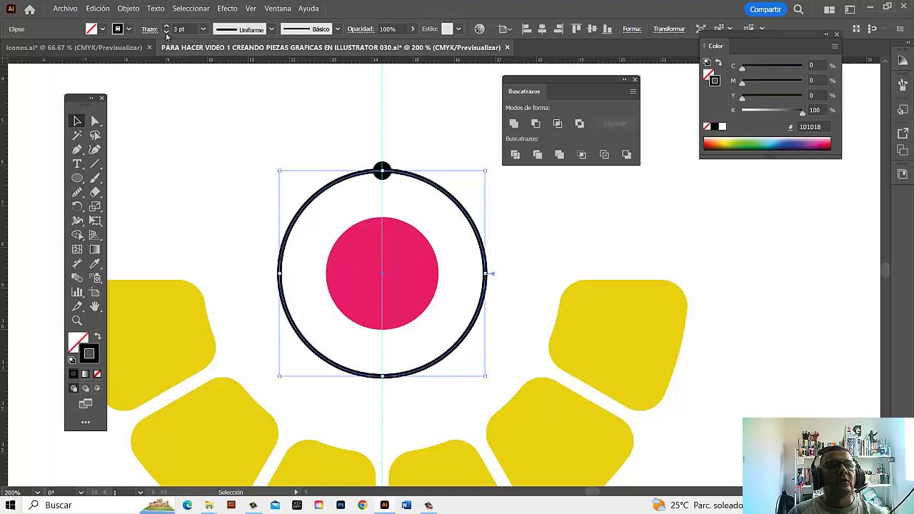
click(627, 222)
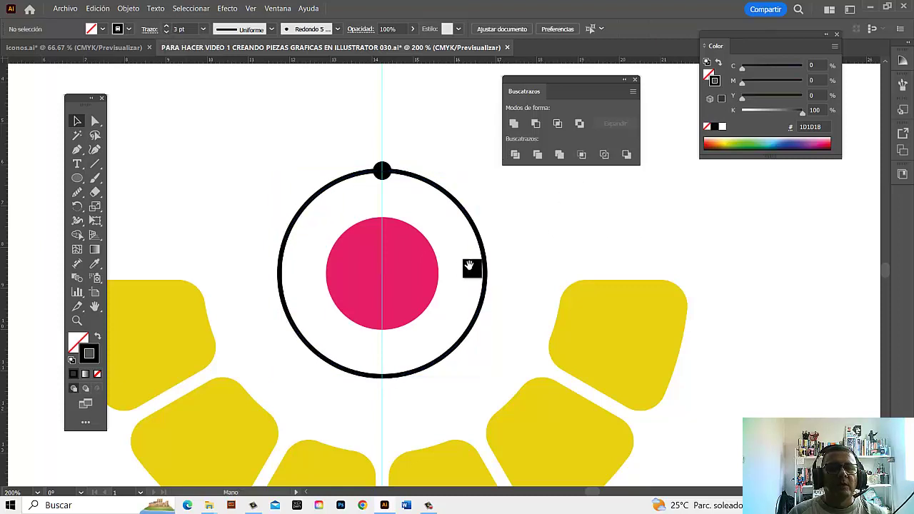
drag(474, 267, 575, 253)
click(488, 165)
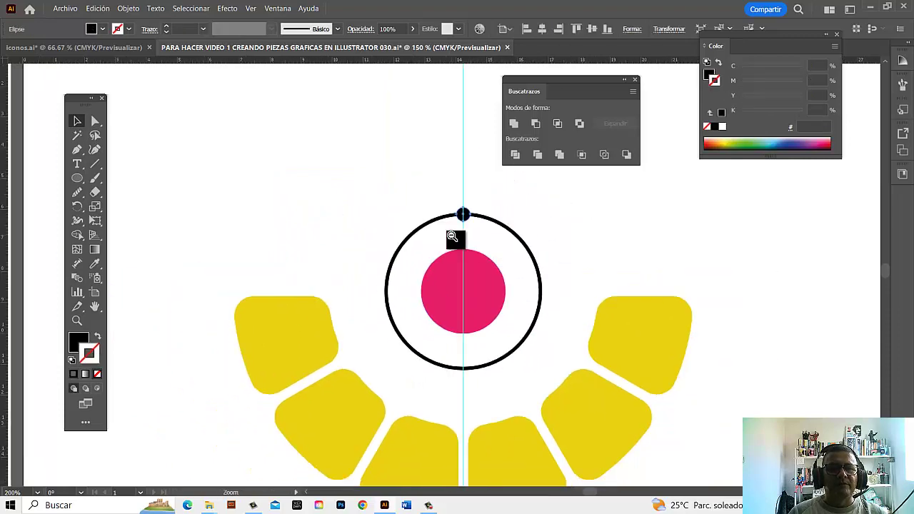
scroll(488, 165, down, 2)
drag(418, 276, 619, 245)
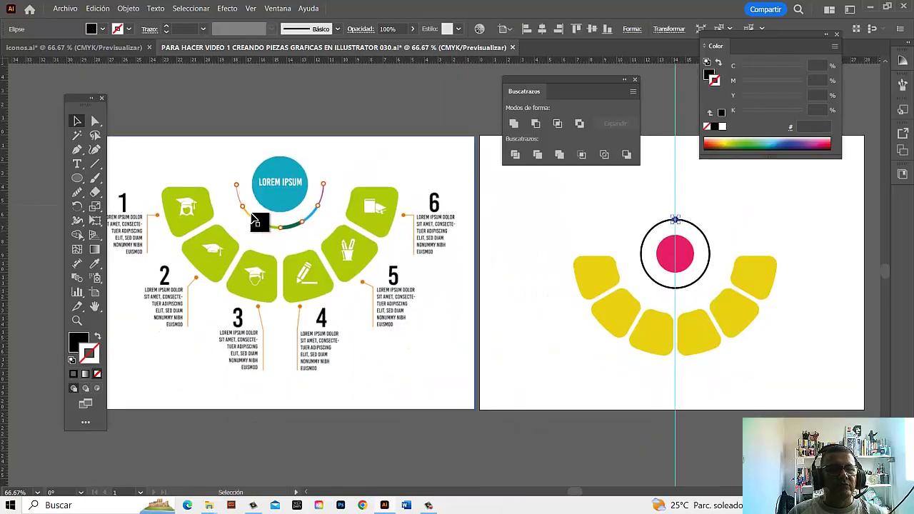
drag(539, 227, 385, 247)
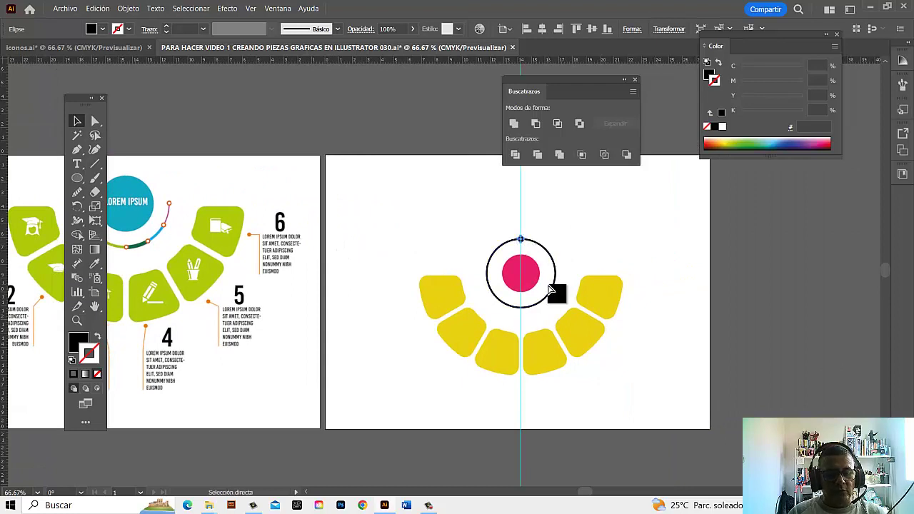
Step: In Outline view, rotate a copy of the top dot 360/12 (30°) about the ring's centre
key(ctrl+y)
drag(485, 231, 643, 363)
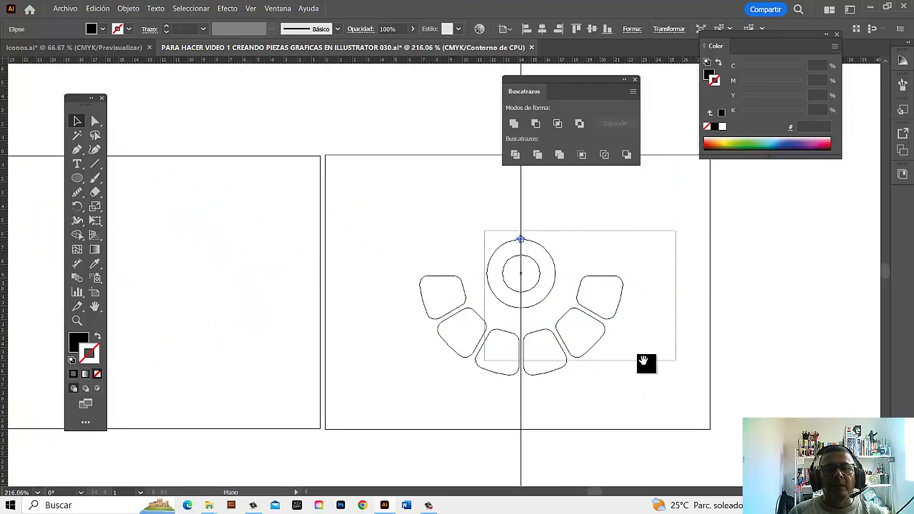
drag(265, 214, 434, 251)
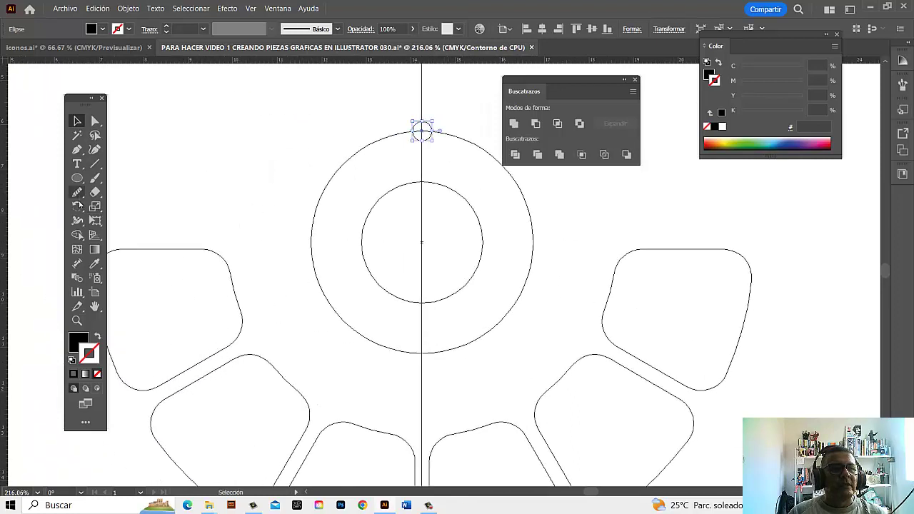
click(77, 207)
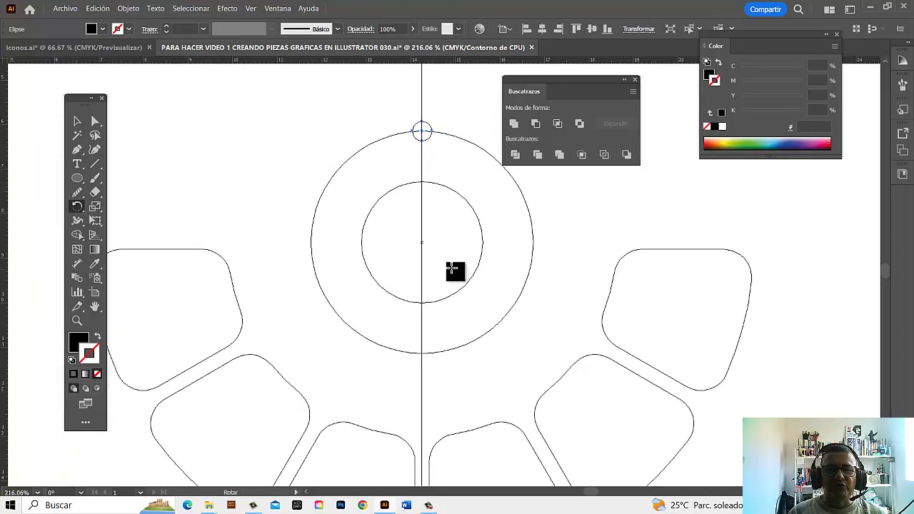
click(422, 131)
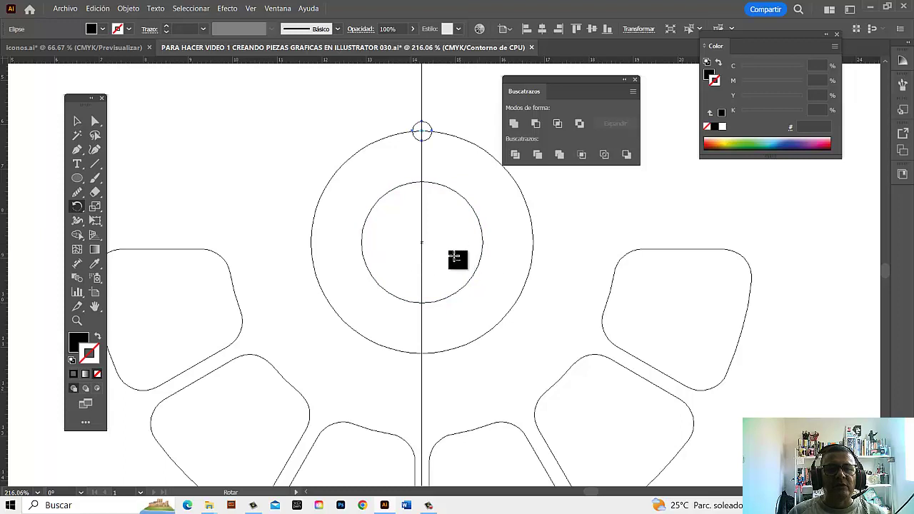
alt+click(424, 243)
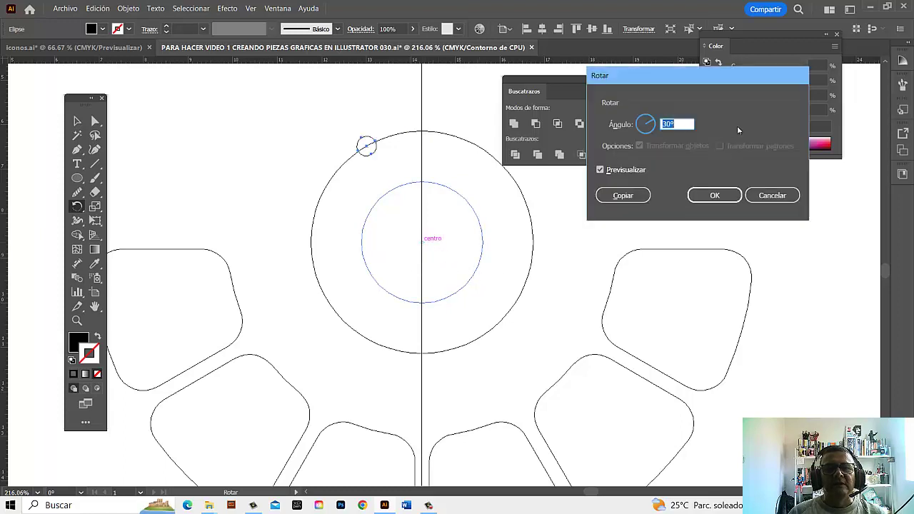
text(36)
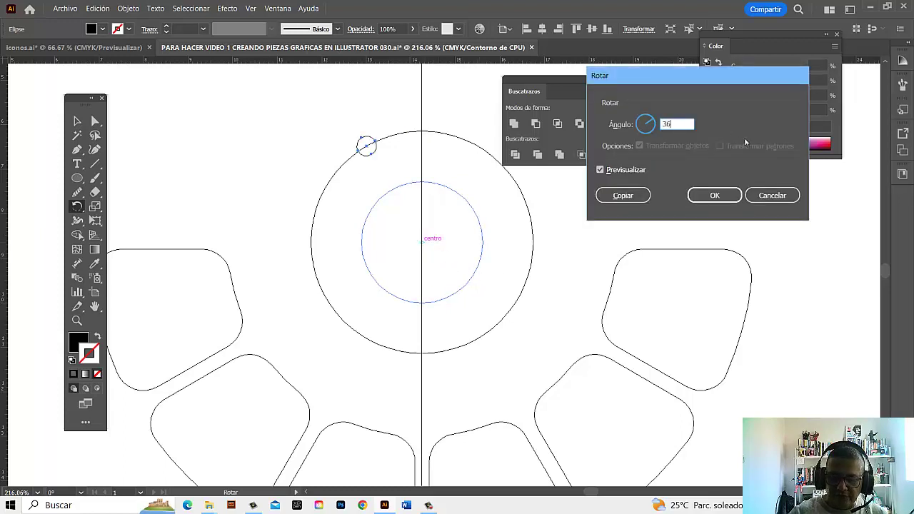
text(0/12)
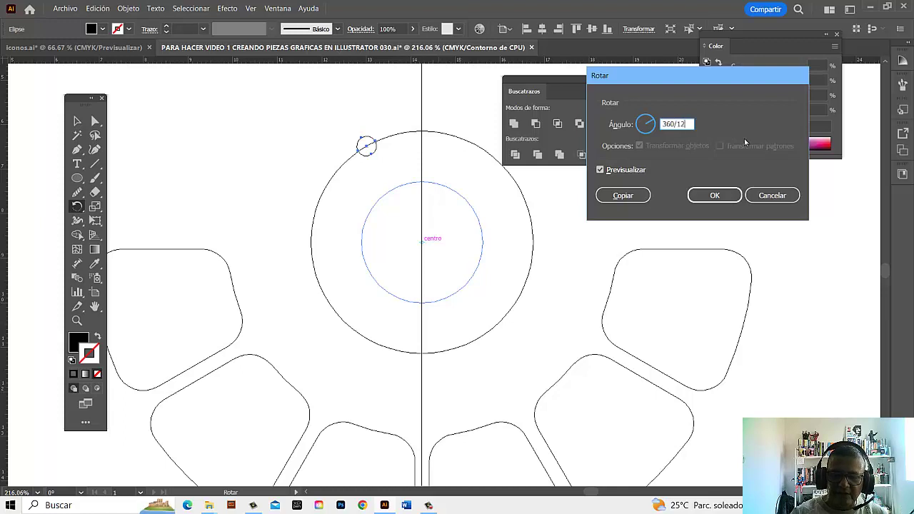
click(631, 195)
key(ctrl+z)
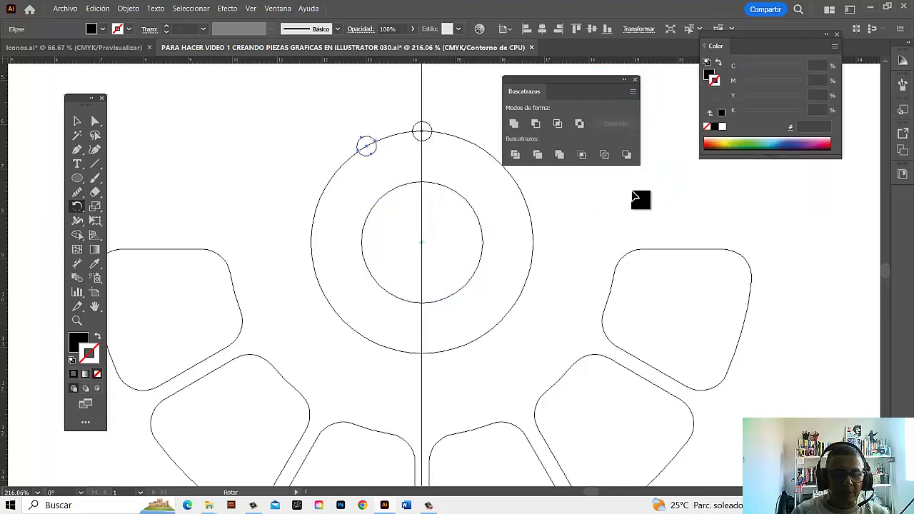
Step: Return to colour preview, zoom out and deselect to view the twelve evenly spaced dots
key(ctrl+y)
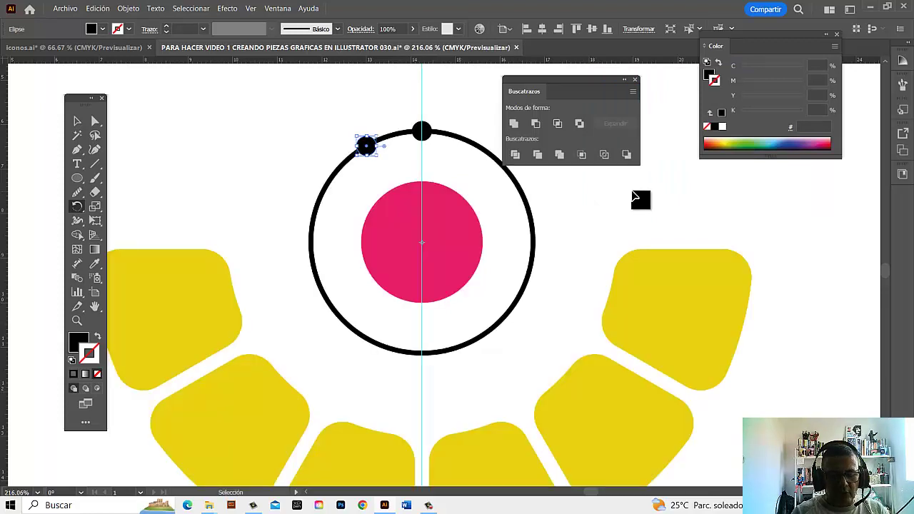
key(ctrl+minus)
key(ctrl+minus)
key(ctrl+minus)
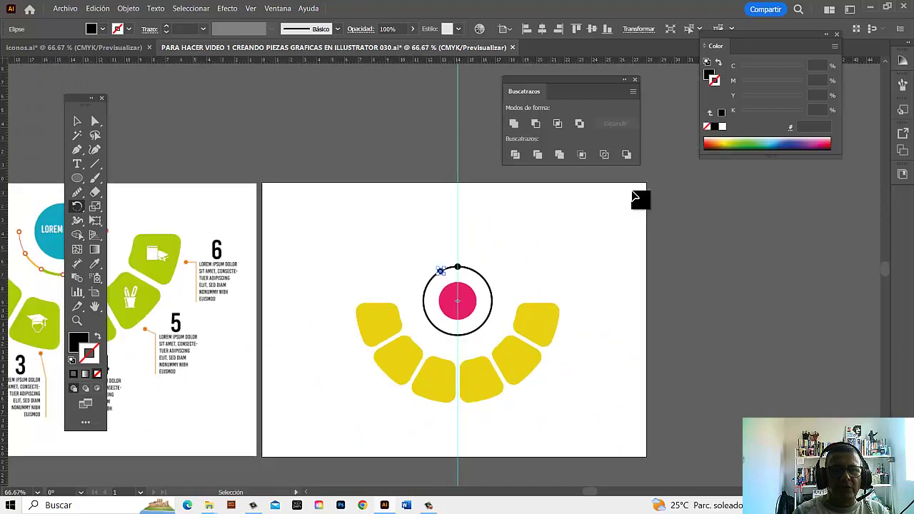
key(ctrl+minus)
drag(335, 214, 402, 225)
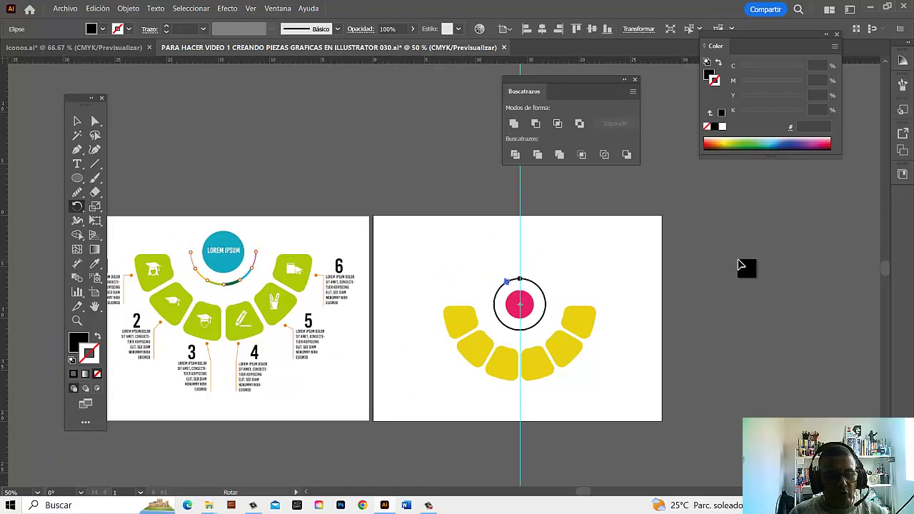
key(ctrl+space)
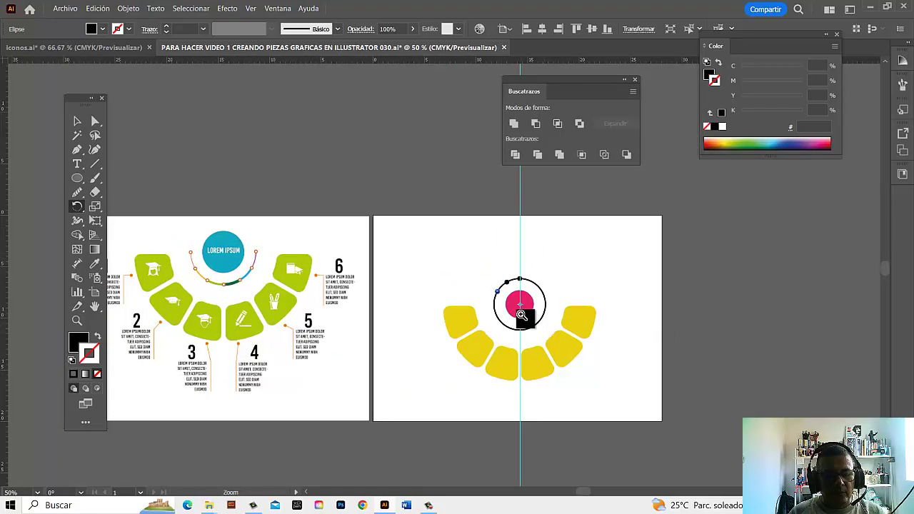
click(521, 315)
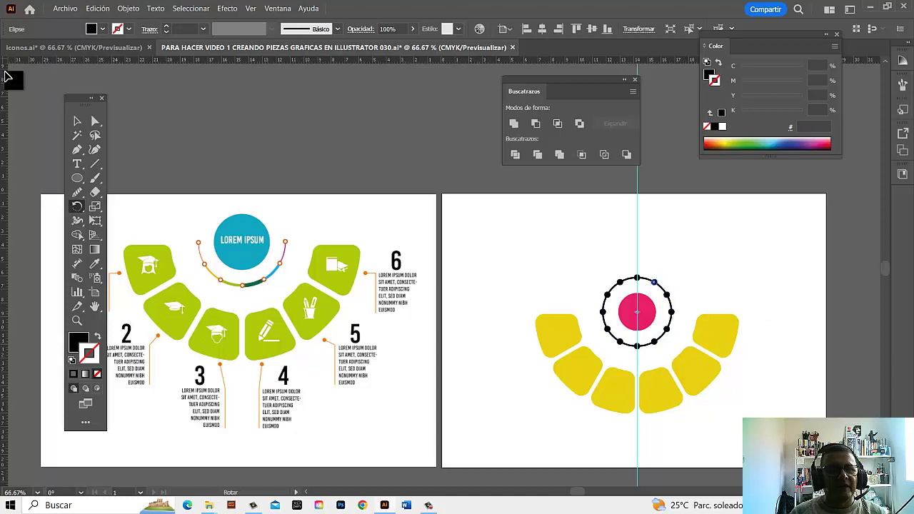
click(75, 120)
click(737, 261)
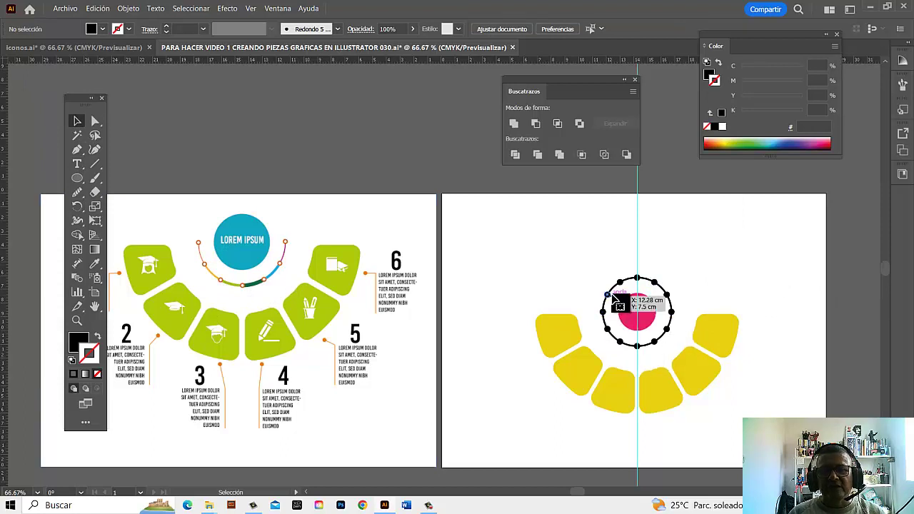
Step: Hide the guides using the canvas context menu
click(630, 305)
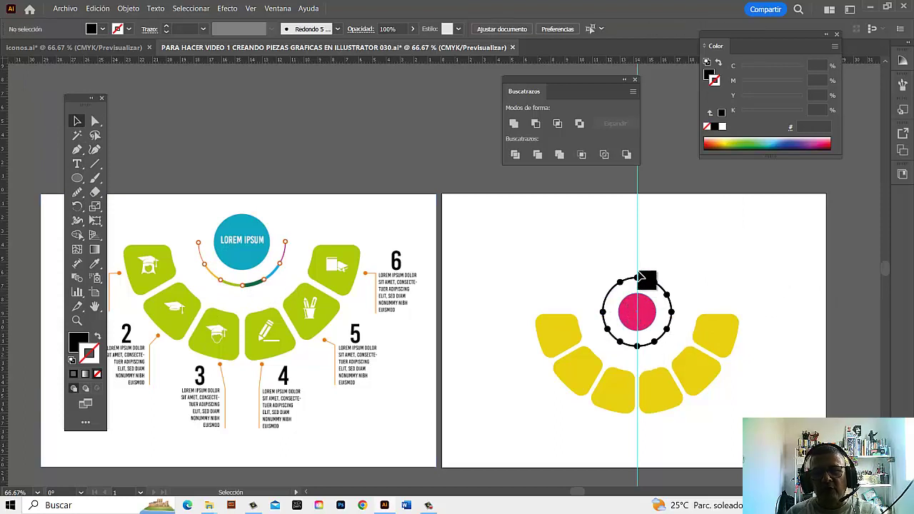
click(640, 280)
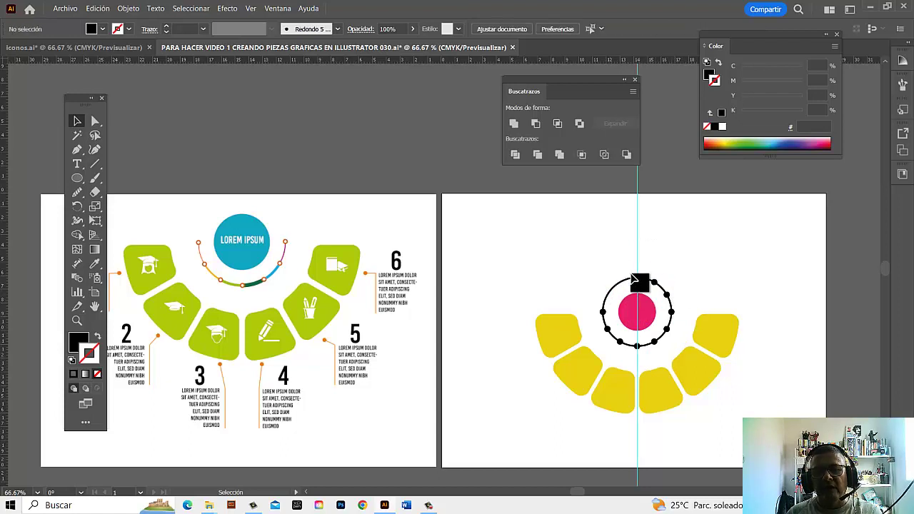
right_click(639, 238)
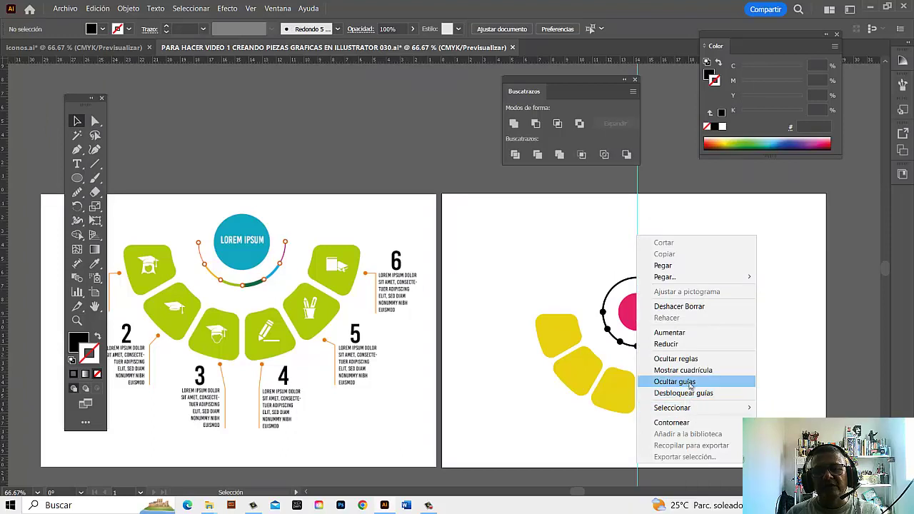
click(689, 382)
Step: Select the dots remaining along the ring's lower half
click(677, 303)
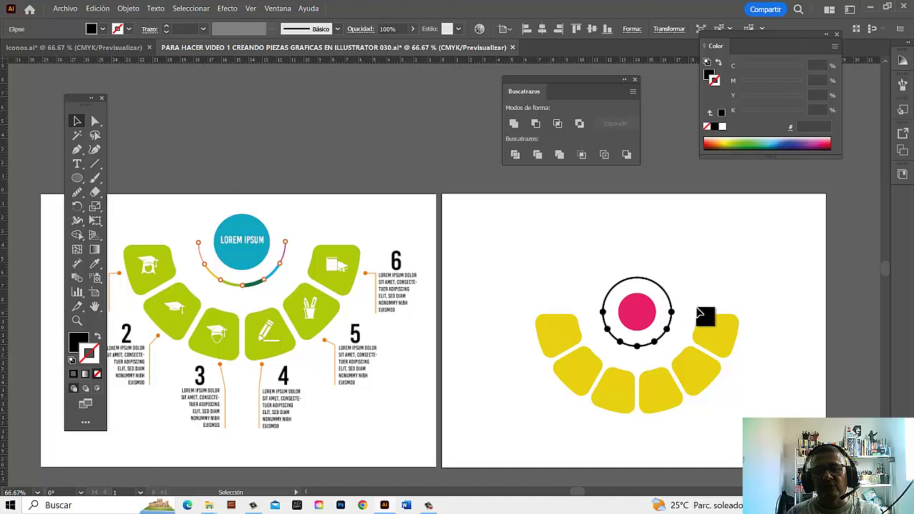
click(699, 310)
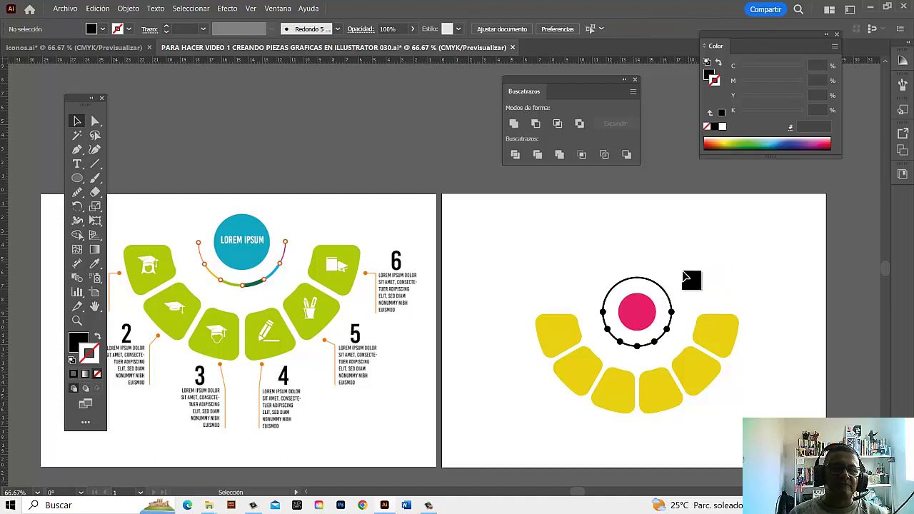
click(604, 314)
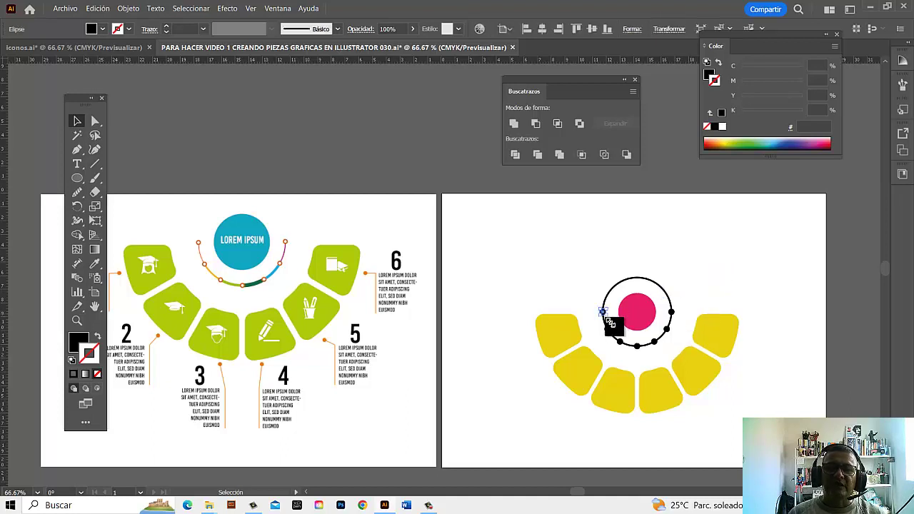
mouse_move(612, 335)
mouse_down()
mouse_move(623, 346)
mouse_move(657, 346)
mouse_move(698, 329)
mouse_up()
Step: Give the small circles on the ring an orange outline from the Swatches panel
key(ctrl+plus)
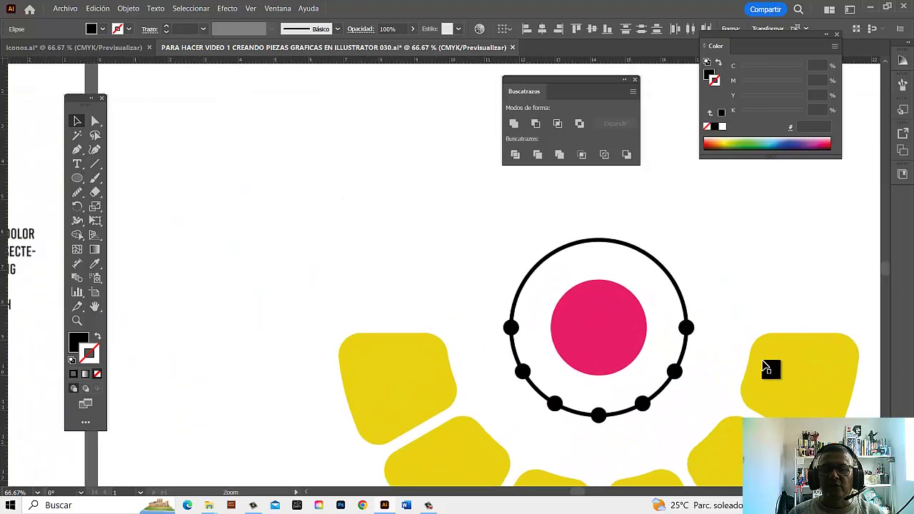
click(687, 328)
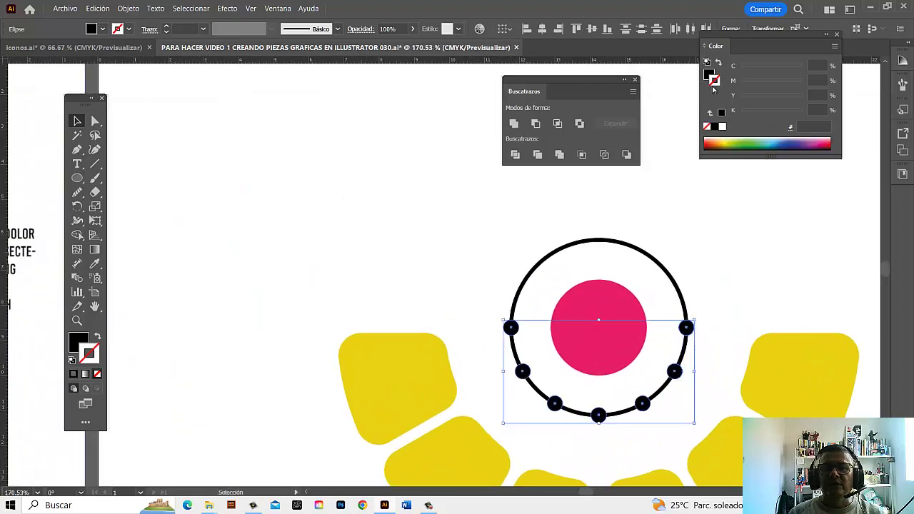
click(719, 63)
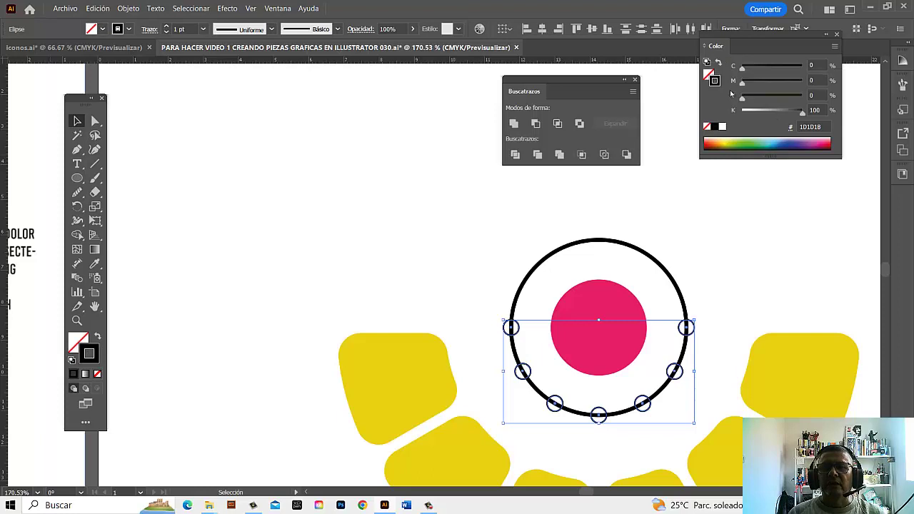
click(278, 9)
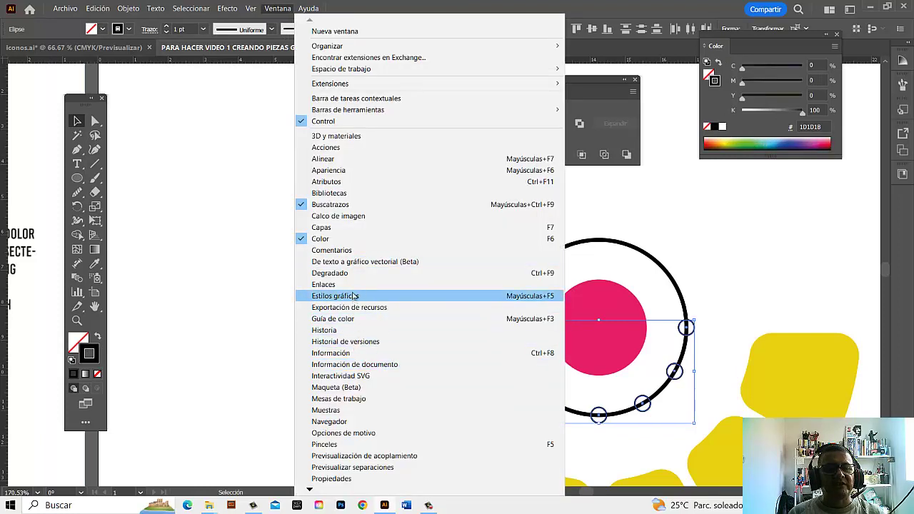
click(350, 411)
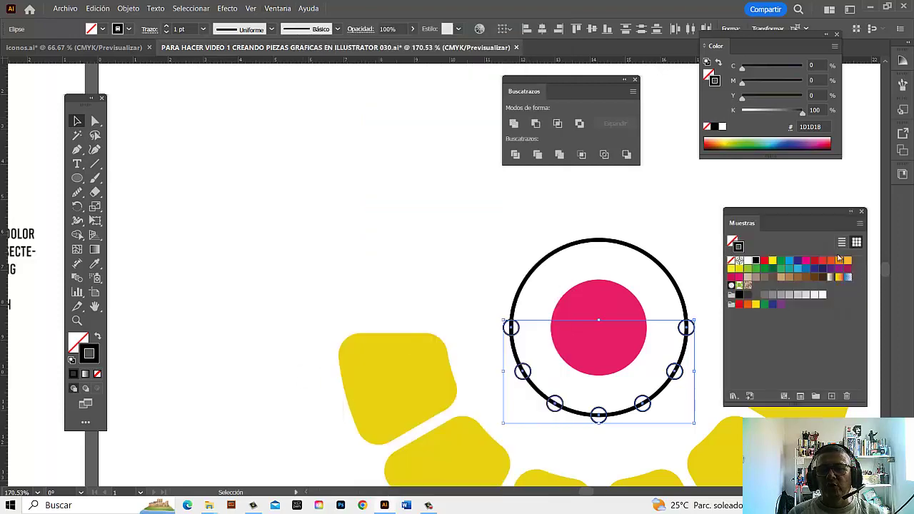
click(830, 262)
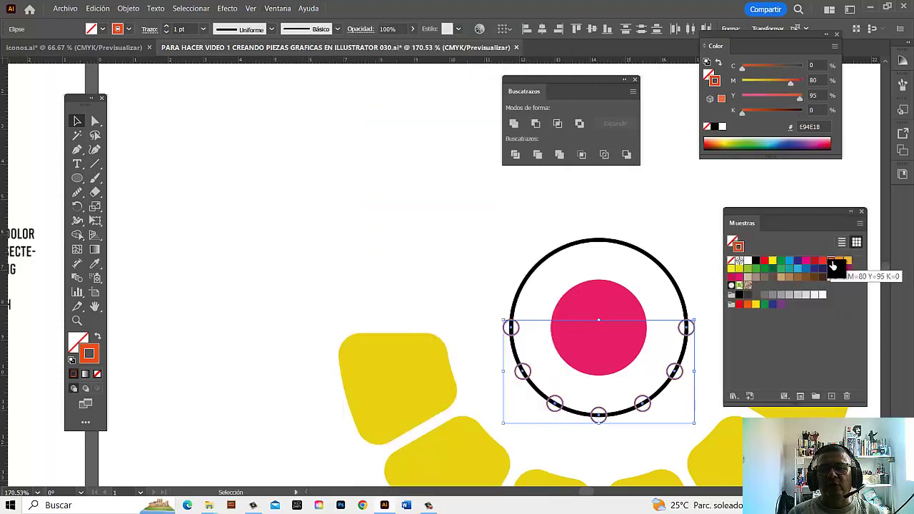
Step: Fill the small circles with yellow FFED00
mouse_move(69, 250)
mouse_down()
mouse_move(564, 257)
mouse_move(239, 269)
mouse_up()
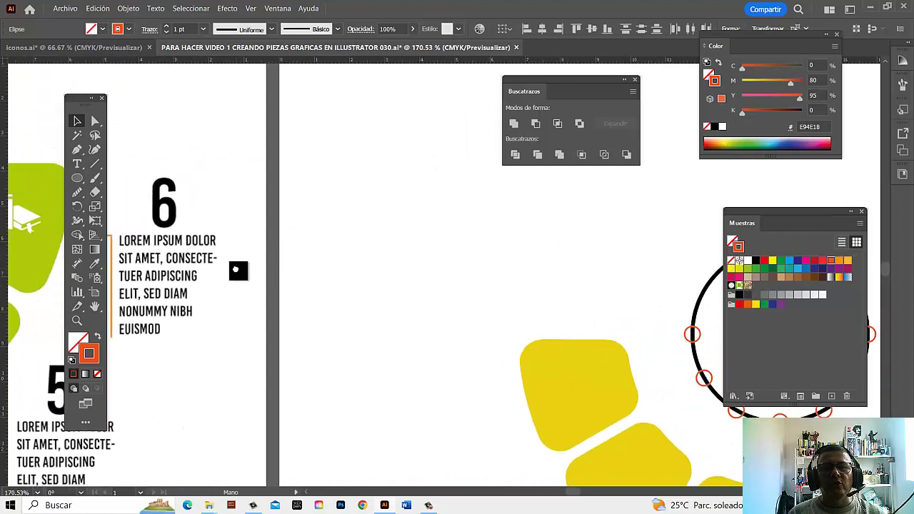
click(707, 74)
click(848, 262)
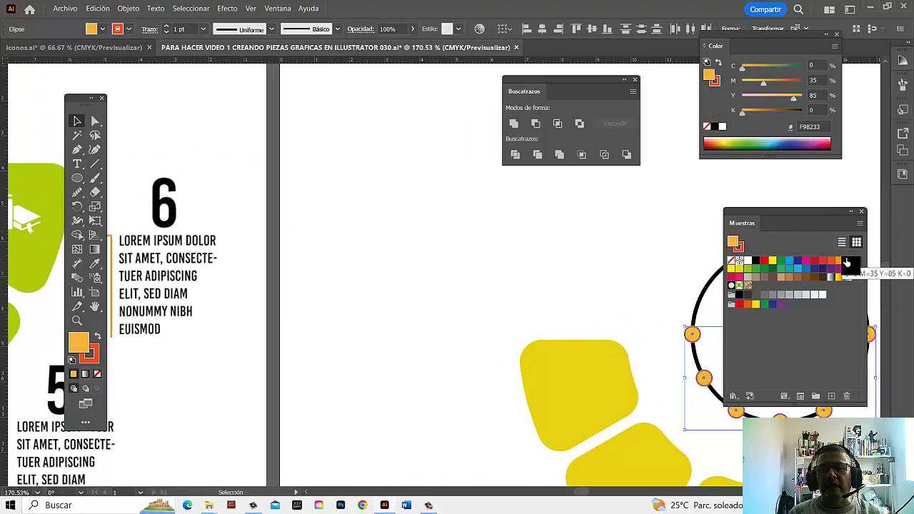
click(772, 262)
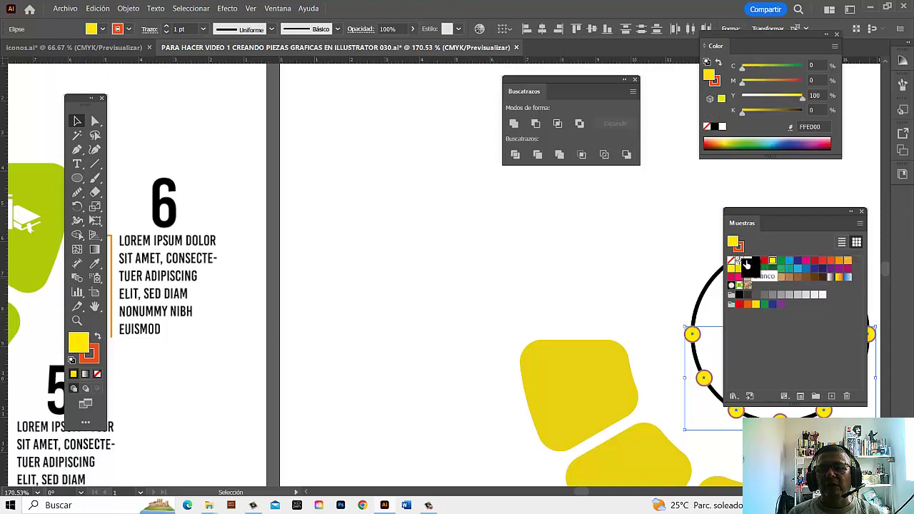
mouse_move(746, 264)
mouse_down()
mouse_move(579, 280)
mouse_move(663, 367)
mouse_up()
Step: Delete the ring's top anchor point with Direct Selection, leaving an open lower arc
scroll(530, 342, down, 3)
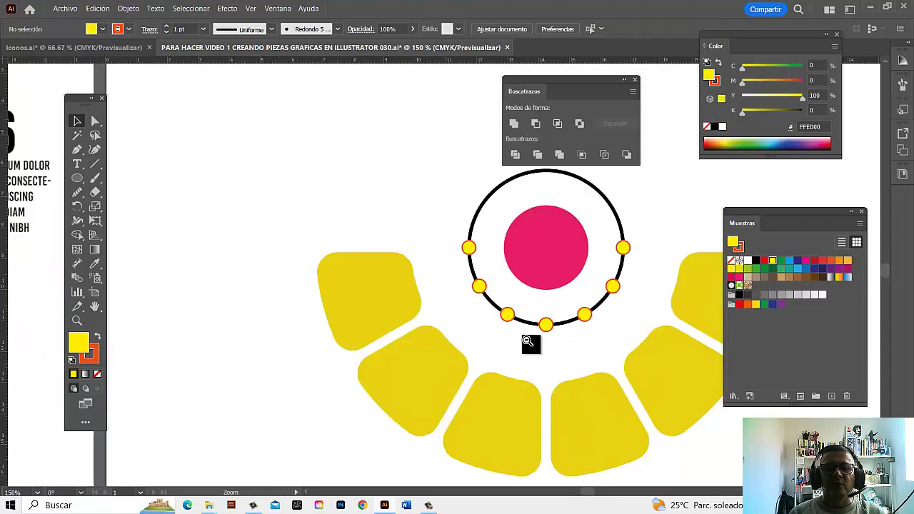
drag(584, 334, 681, 405)
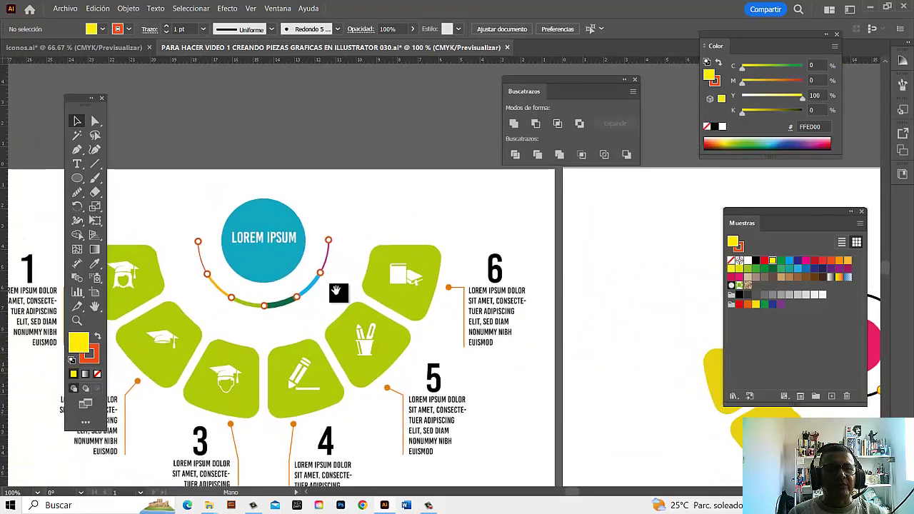
drag(590, 250, 261, 247)
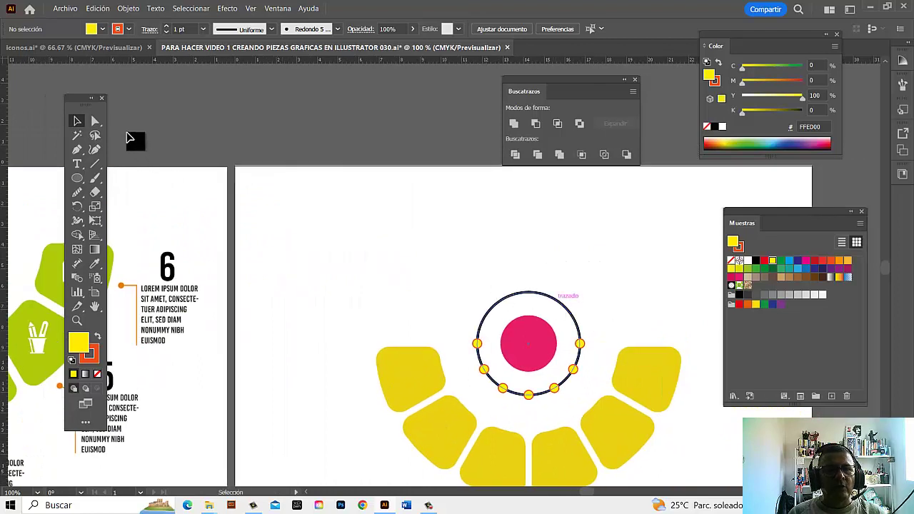
click(96, 122)
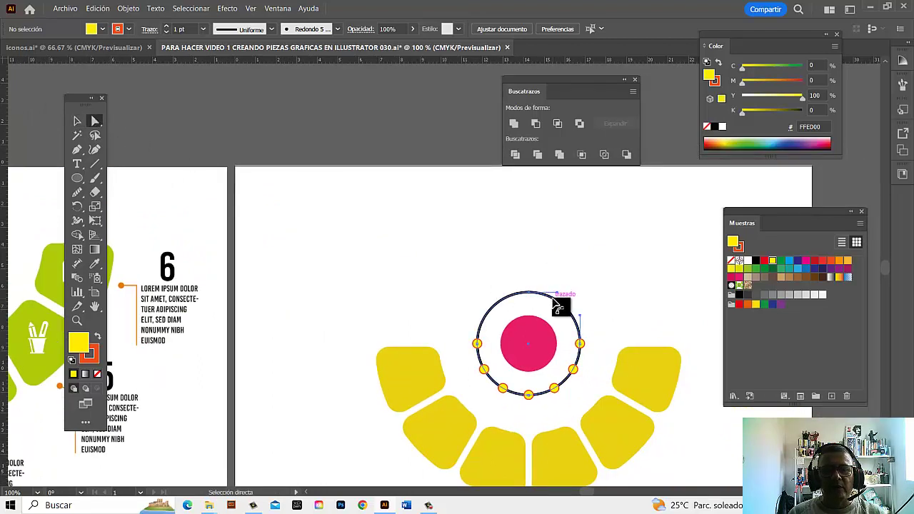
click(553, 298)
click(529, 292)
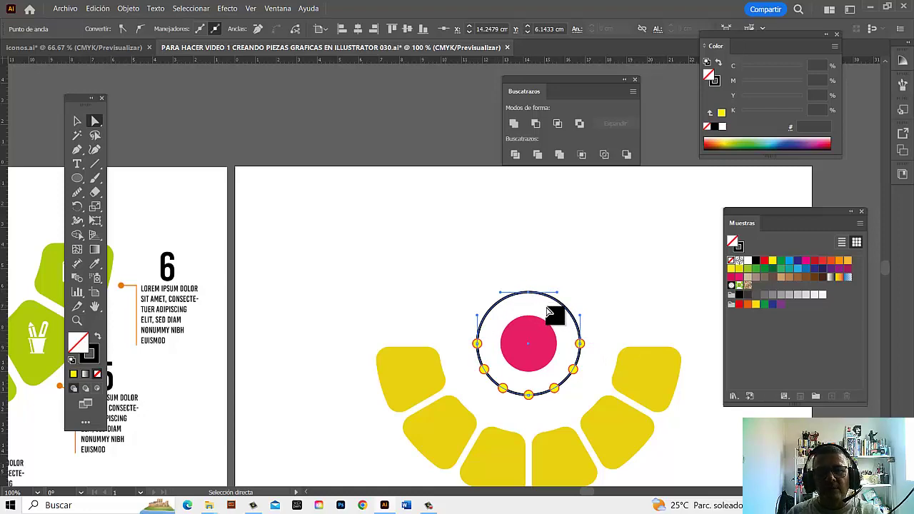
click(537, 255)
click(529, 292)
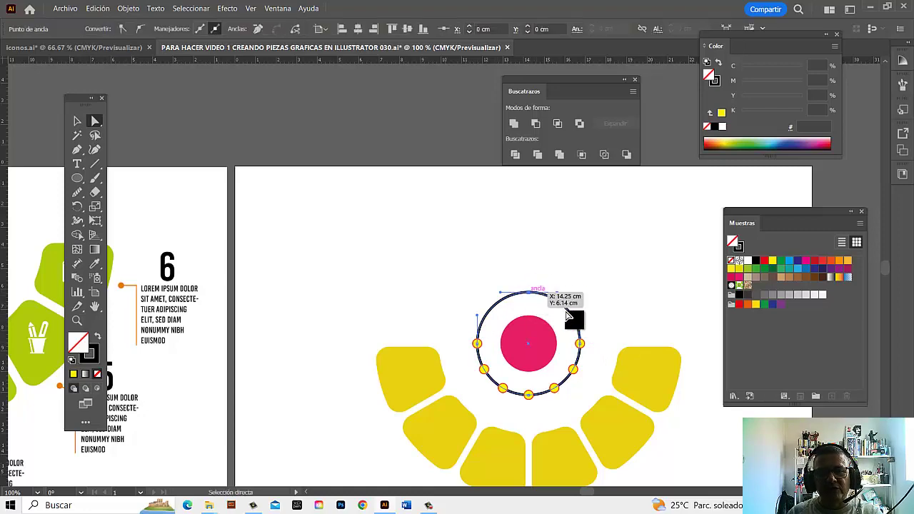
key(Delete)
Step: Deselect the arc, move the view onto the yellow slices, and switch to Outline view
click(547, 291)
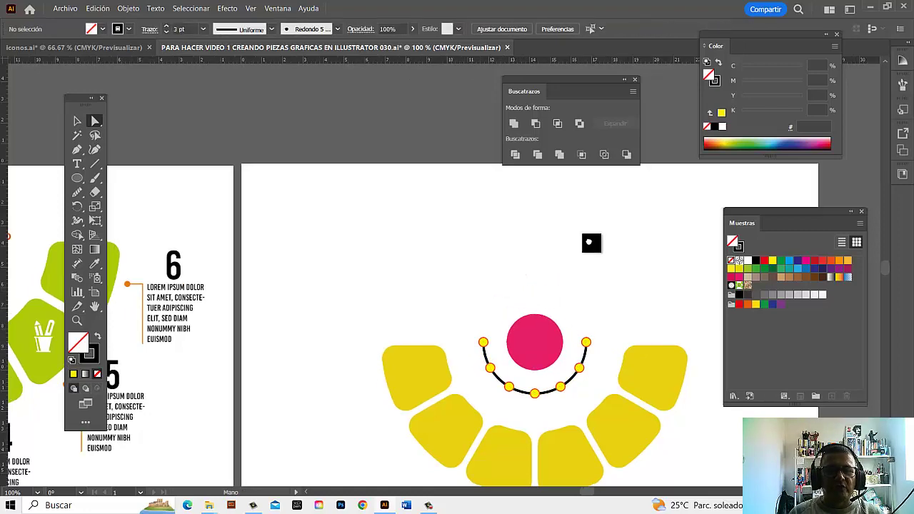
scroll(510, 272, left, 3)
scroll(622, 271, left, 2)
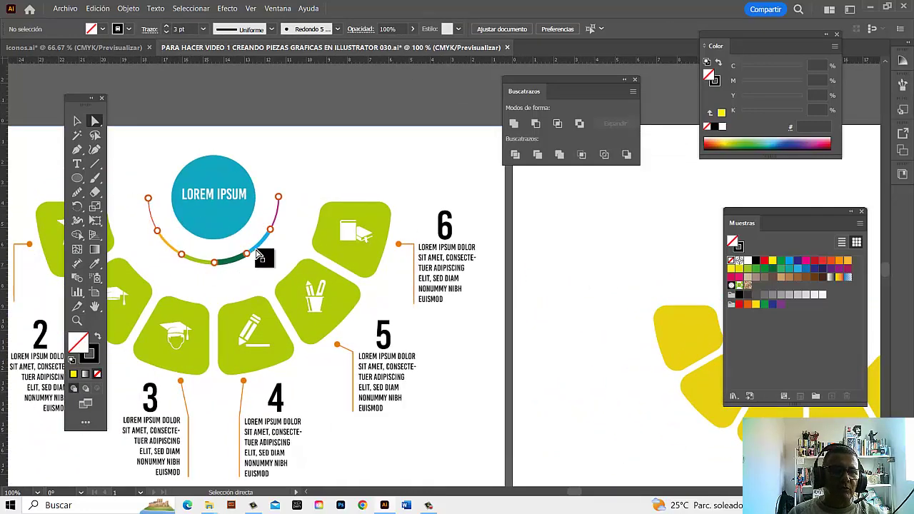
scroll(659, 353, up, 2)
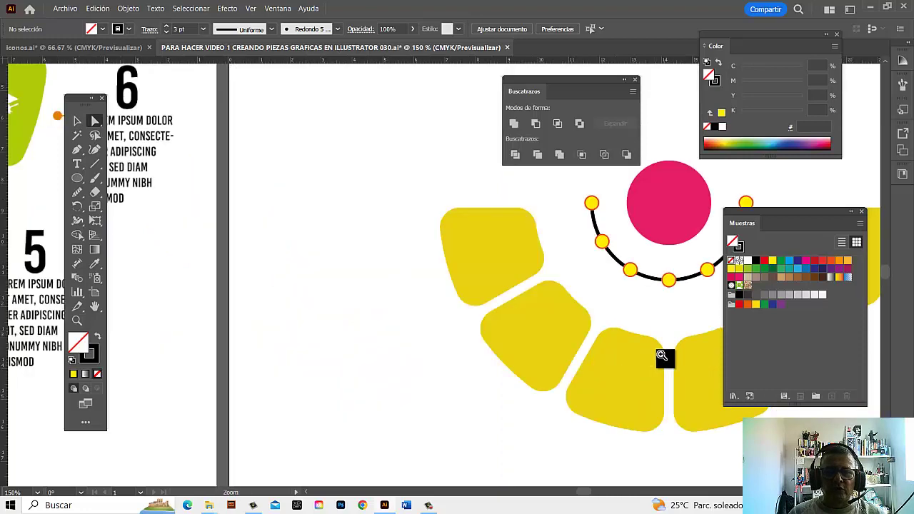
mouse_move(581, 285)
mouse_down()
mouse_move(462, 284)
mouse_move(433, 341)
mouse_up()
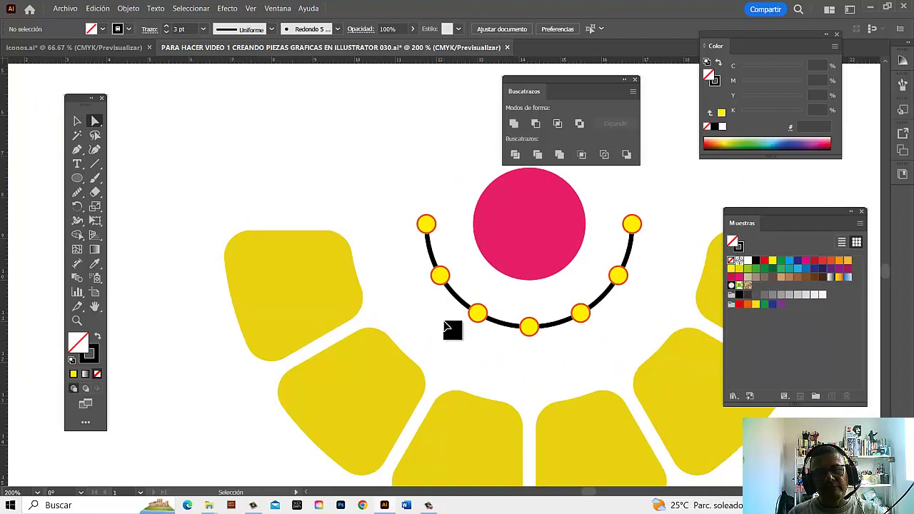
key(ctrl+y)
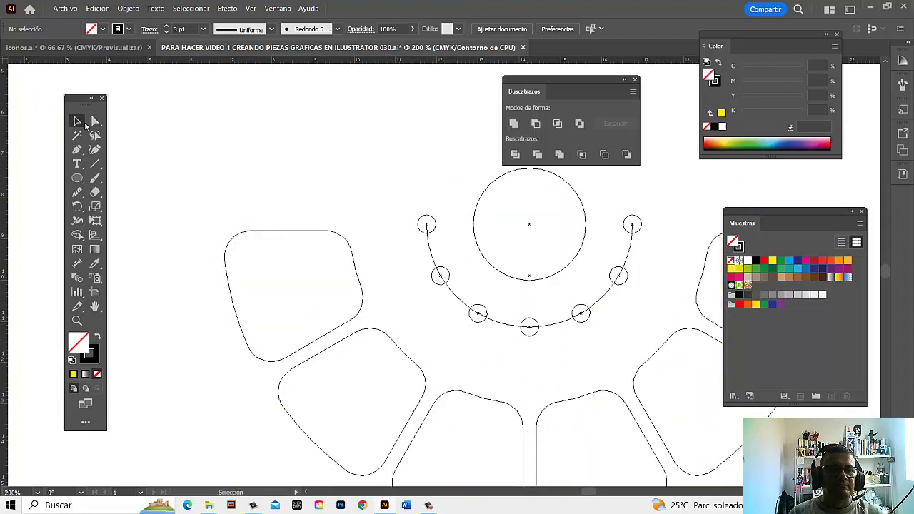
click(470, 311)
click(426, 273)
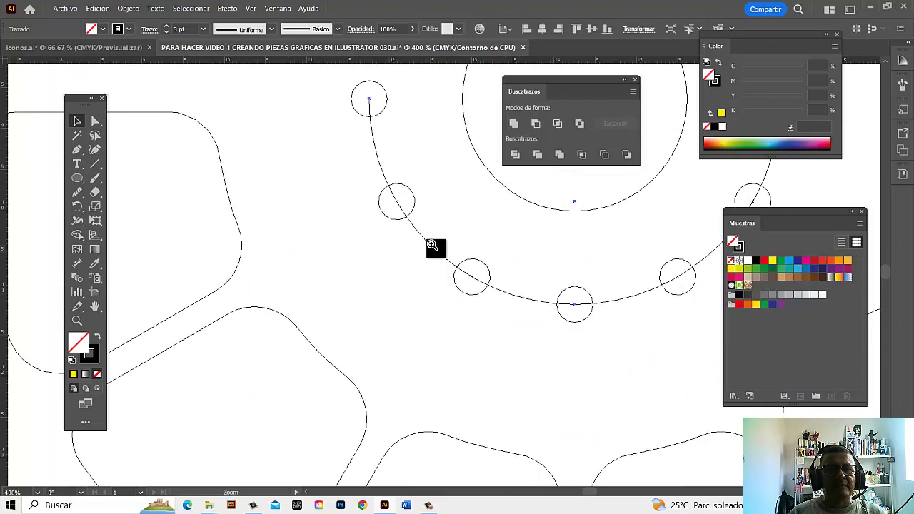
click(431, 245)
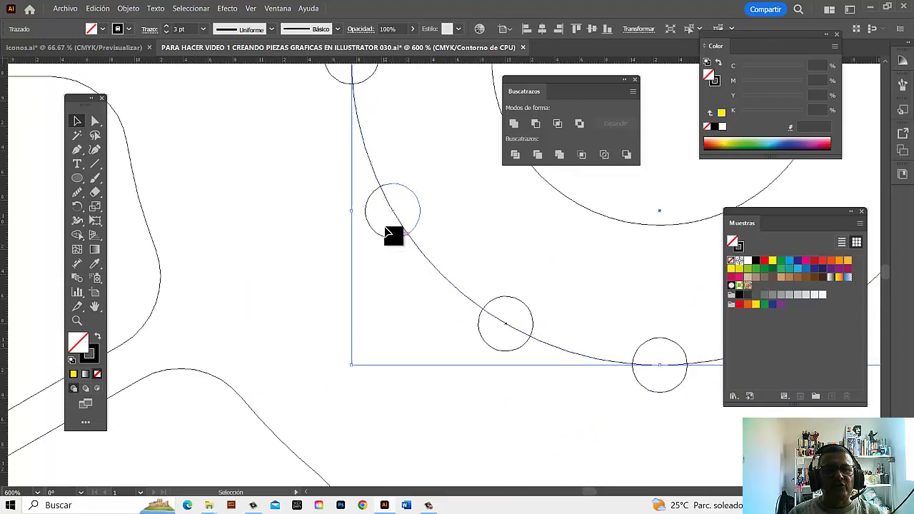
key(ctrl+0)
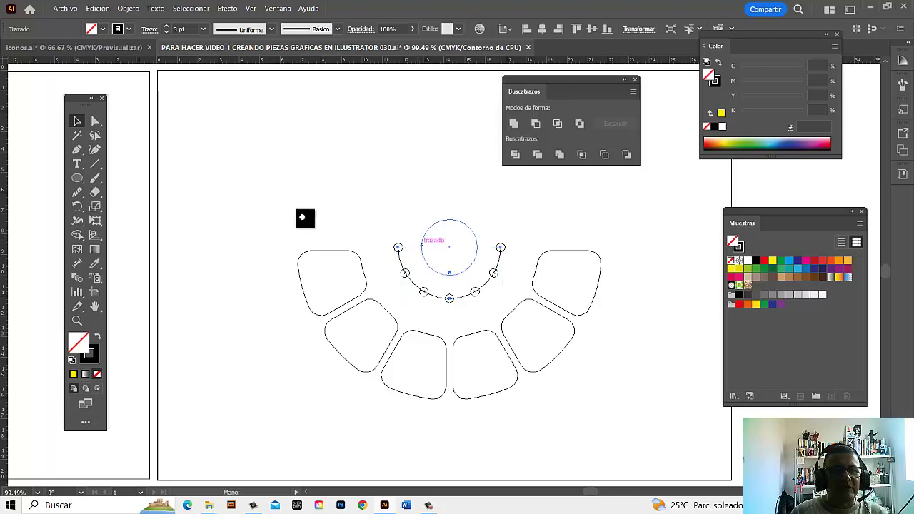
drag(305, 217, 704, 243)
key(ctrl+y)
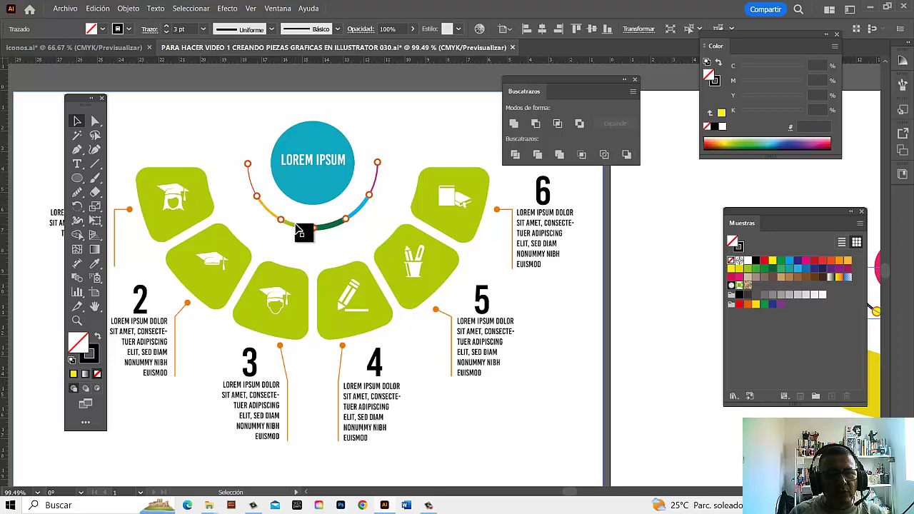
drag(631, 296, 255, 290)
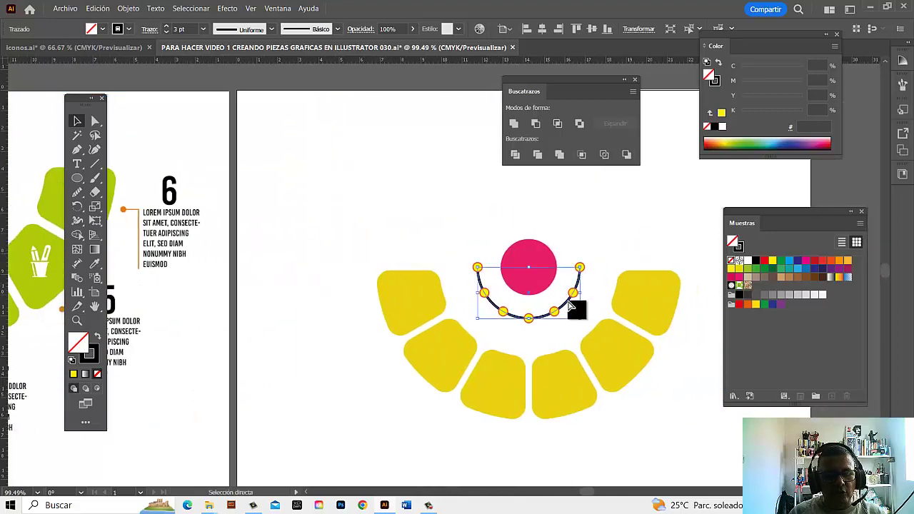
key(ctrl+y)
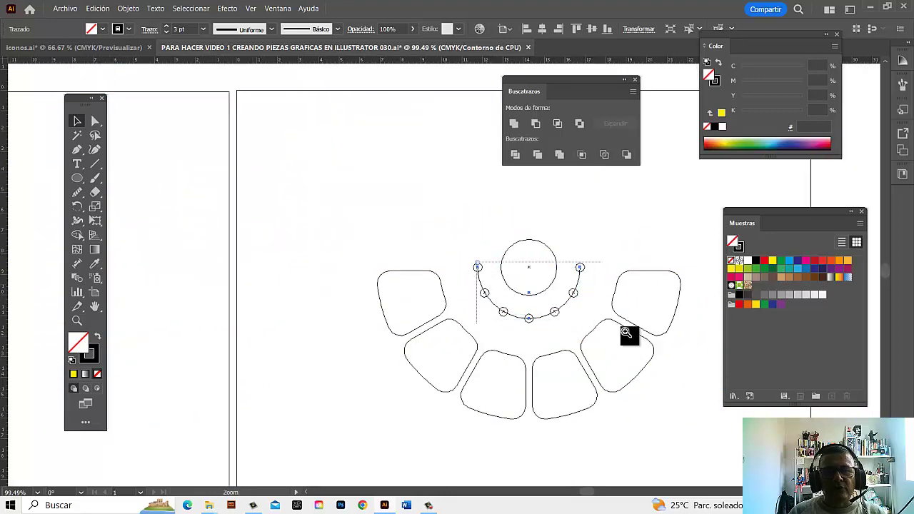
drag(479, 258, 685, 364)
click(498, 302)
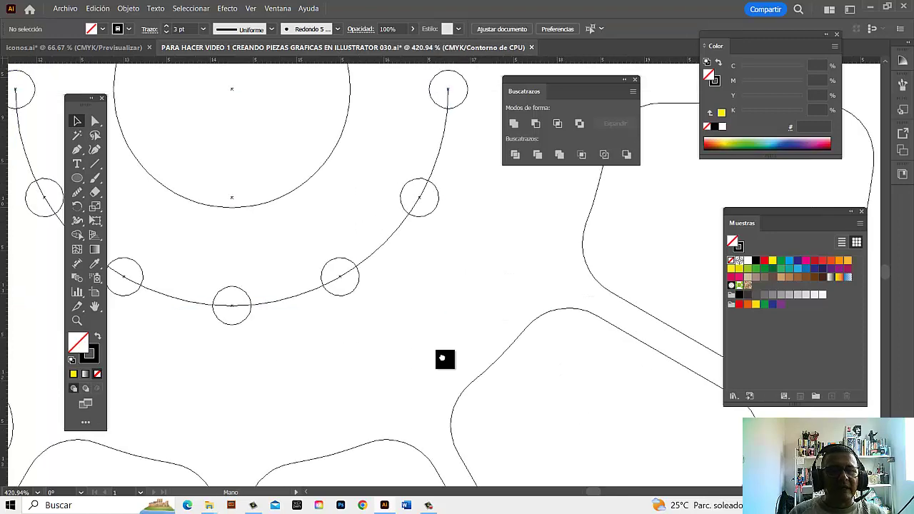
scroll(400, 343, left, 5)
scroll(343, 349, up, 2)
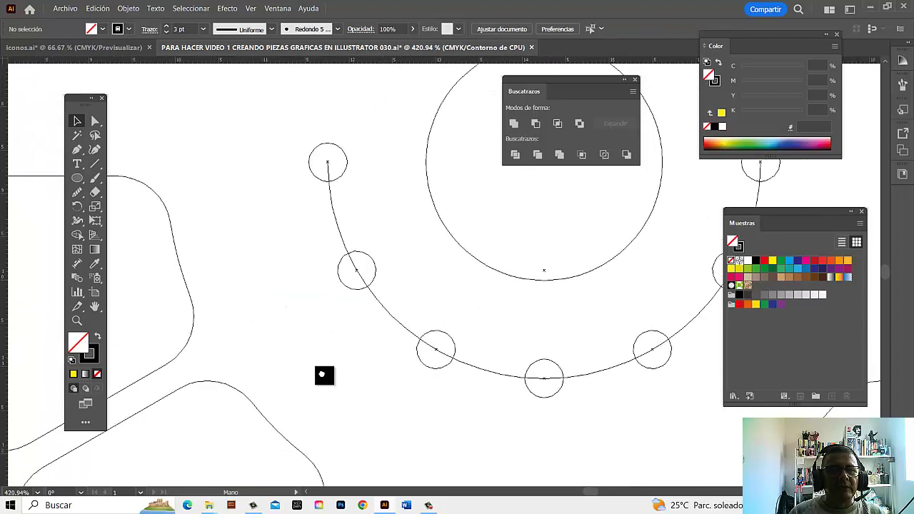
Step: Hide the arc's two leftmost small circles with Object > Hide > Selection and Ctrl+3
click(348, 167)
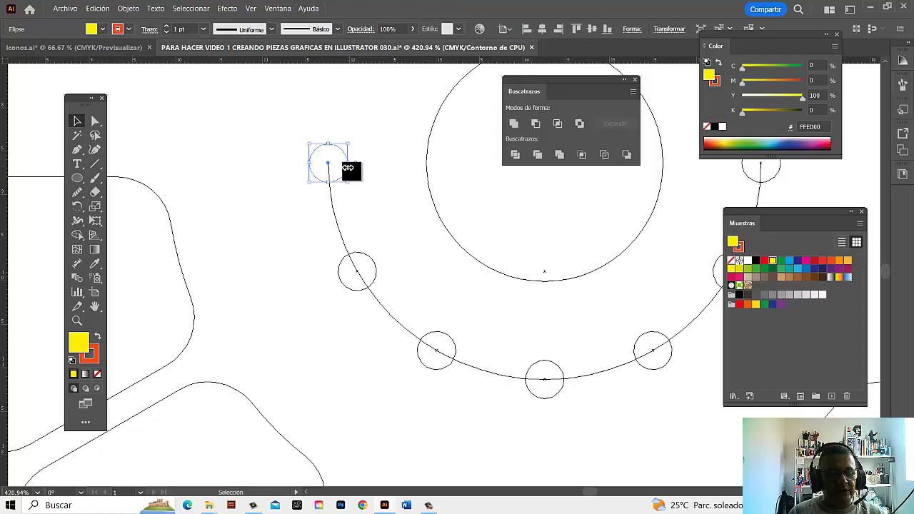
key(a)
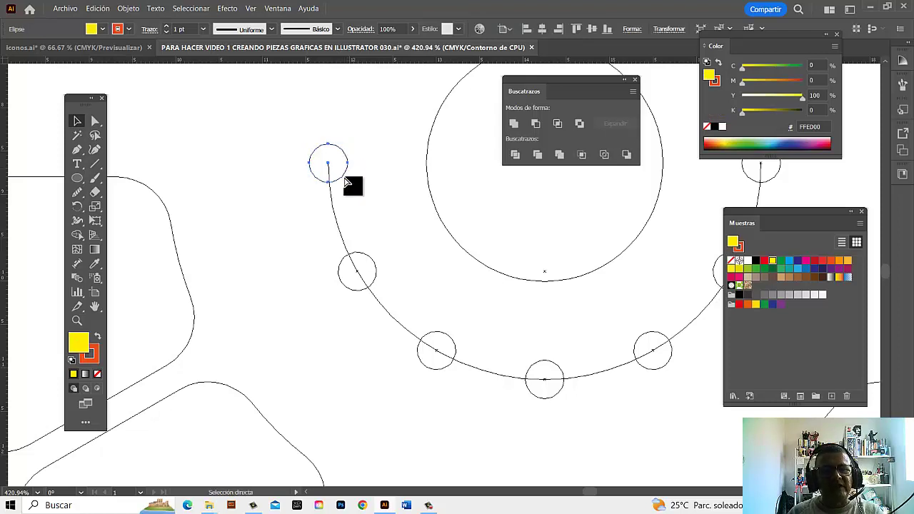
click(130, 7)
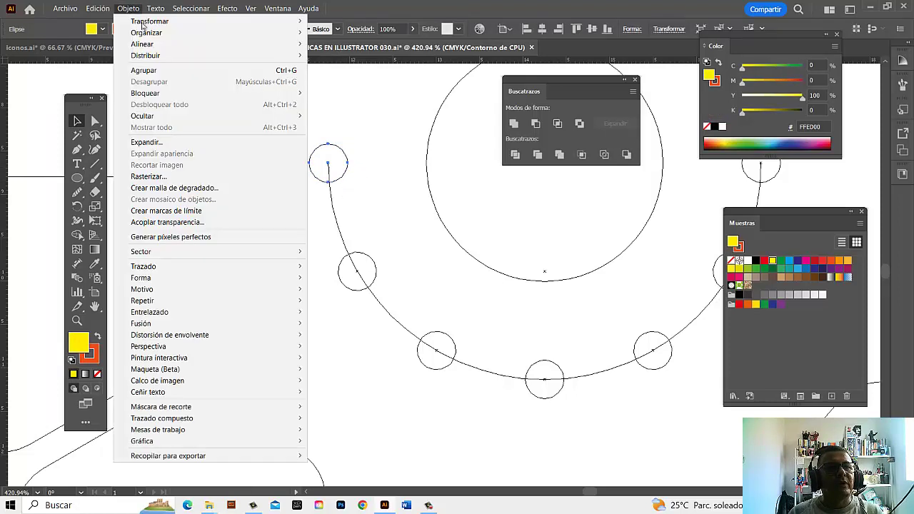
mouse_move(165, 116)
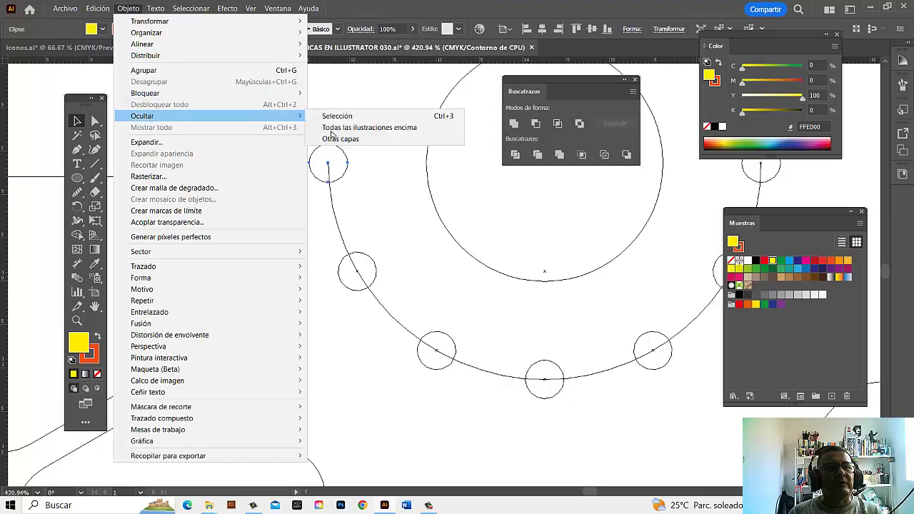
click(387, 116)
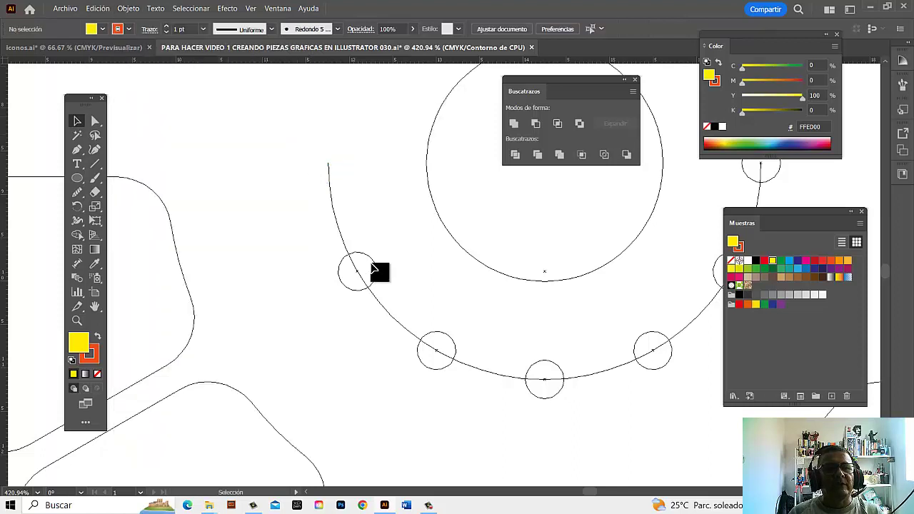
click(375, 282)
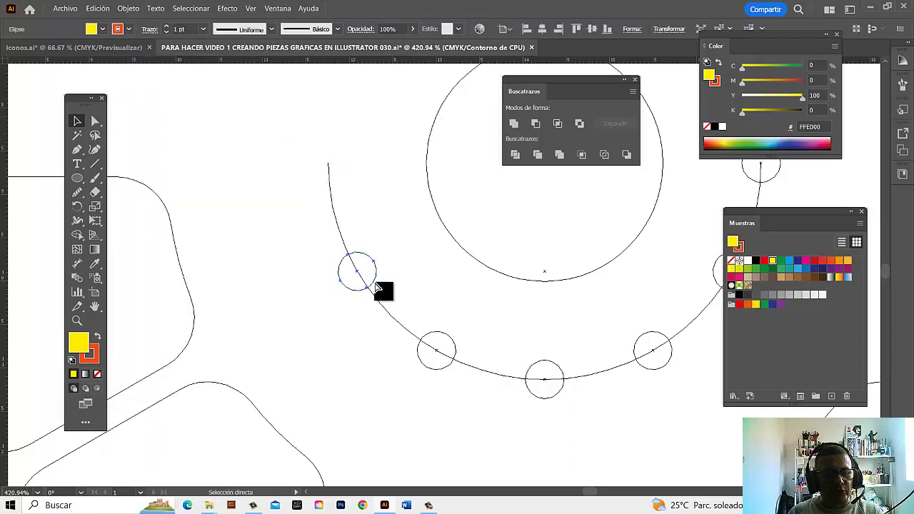
key(ctrl+3)
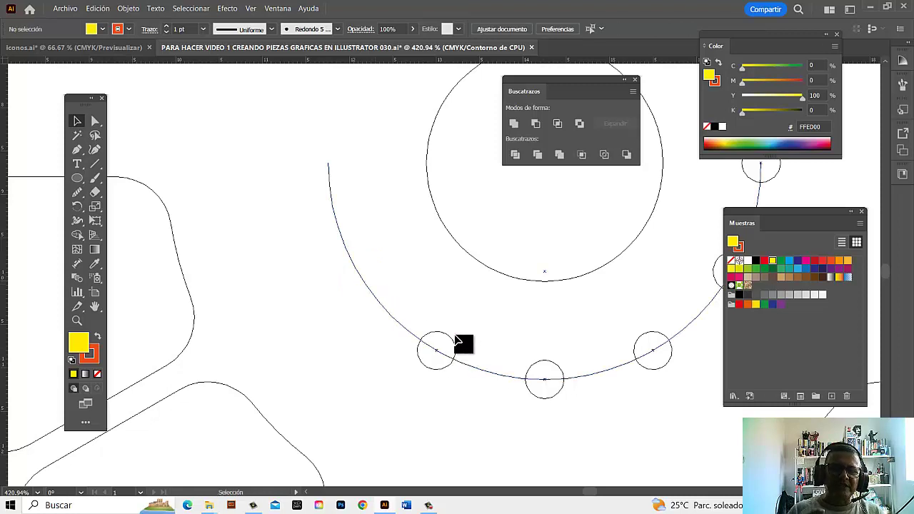
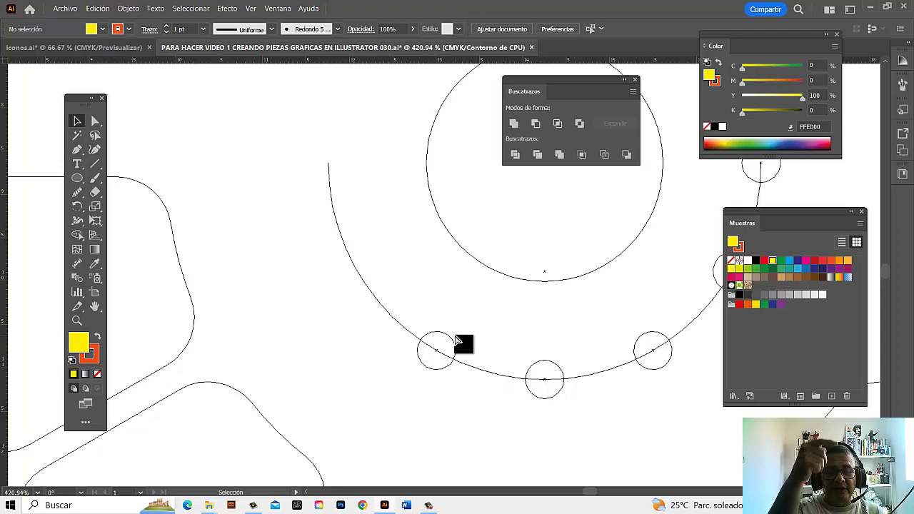
Step: Select the small circles along the arc: left, middle and right
key(a)
key(v)
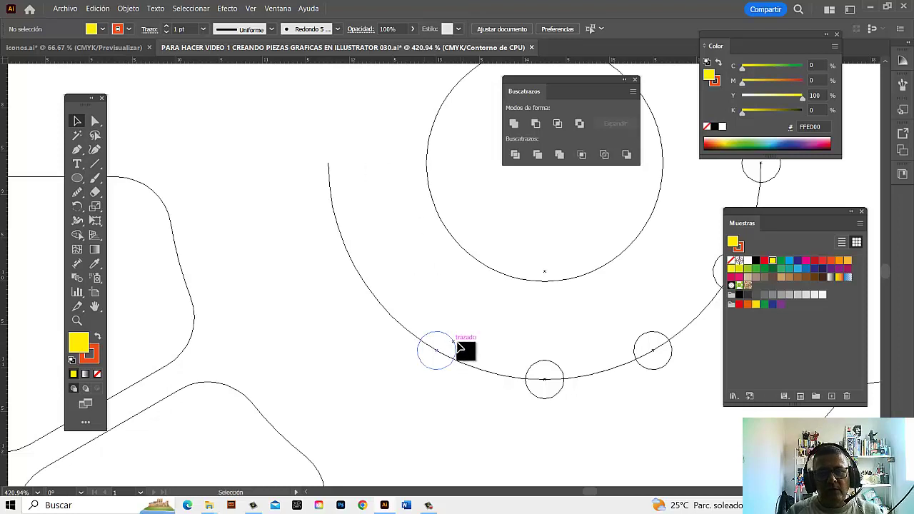
key(a)
click(455, 348)
drag(456, 349, 564, 378)
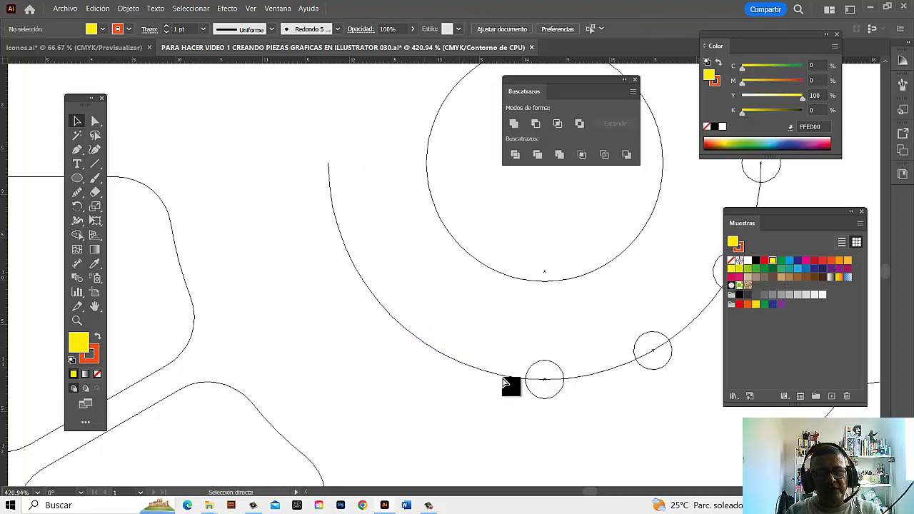
click(590, 397)
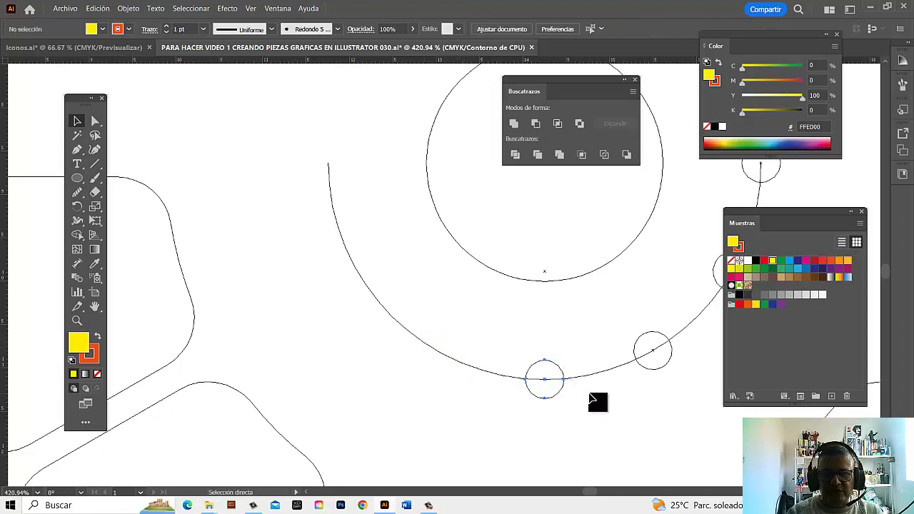
click(666, 340)
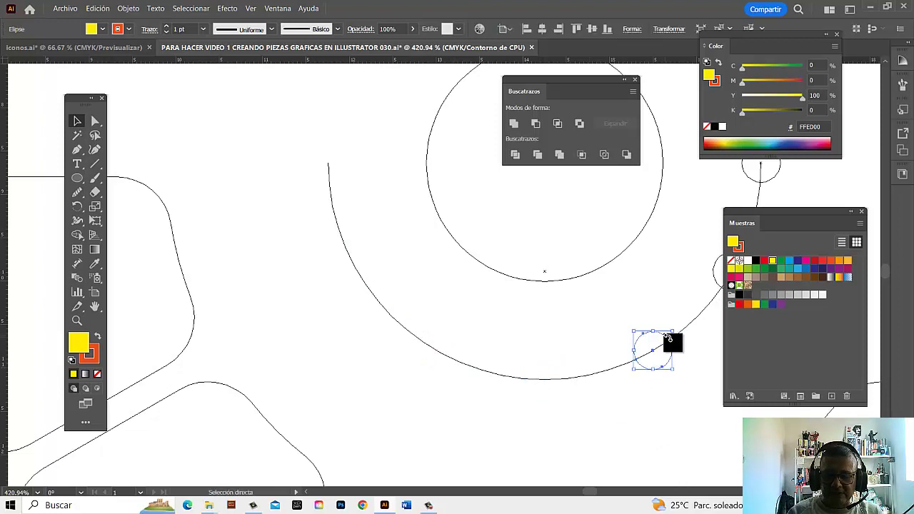
click(677, 343)
scroll(479, 272, right, 5)
scroll(478, 271, up, 2)
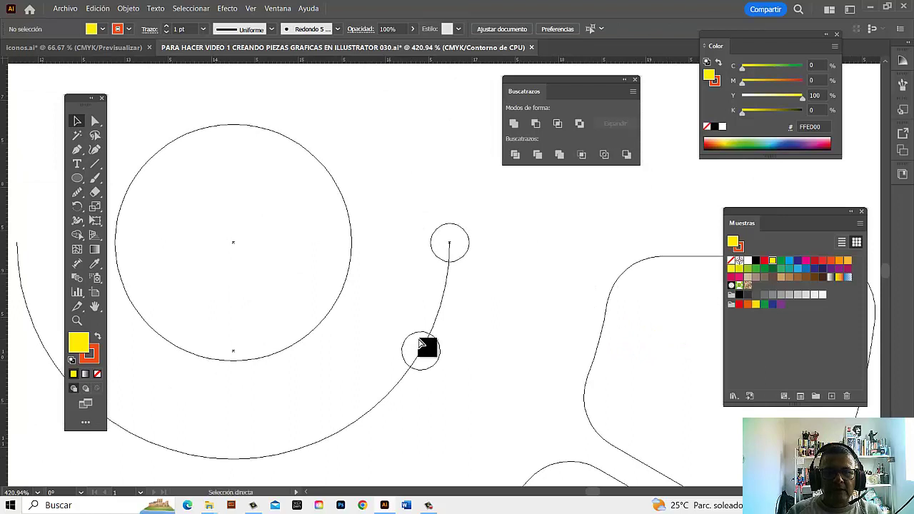
Step: Delete the small circles at the arc's end and tip, then select the arc line
click(414, 333)
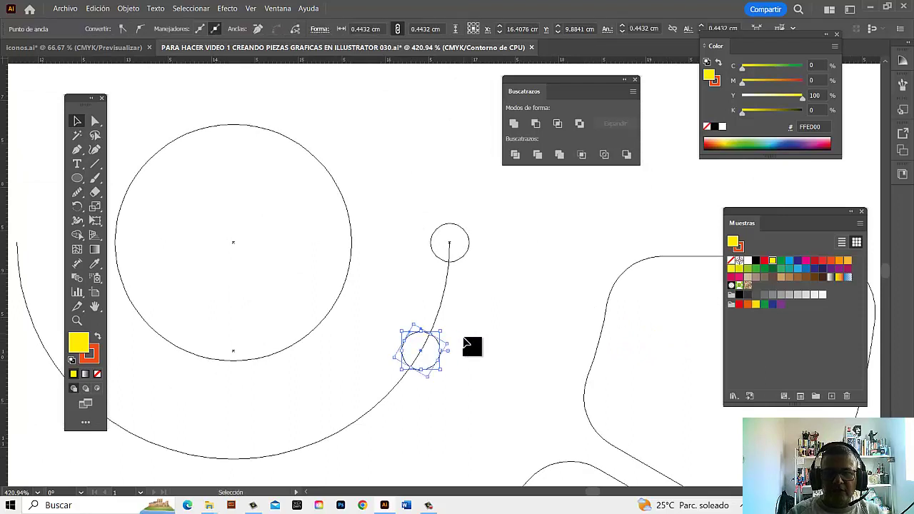
key(a)
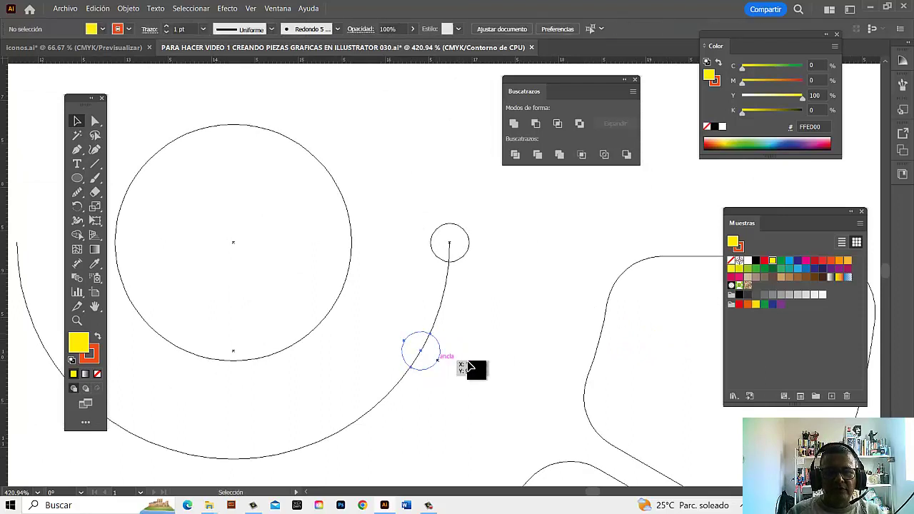
key(Delete)
key(v)
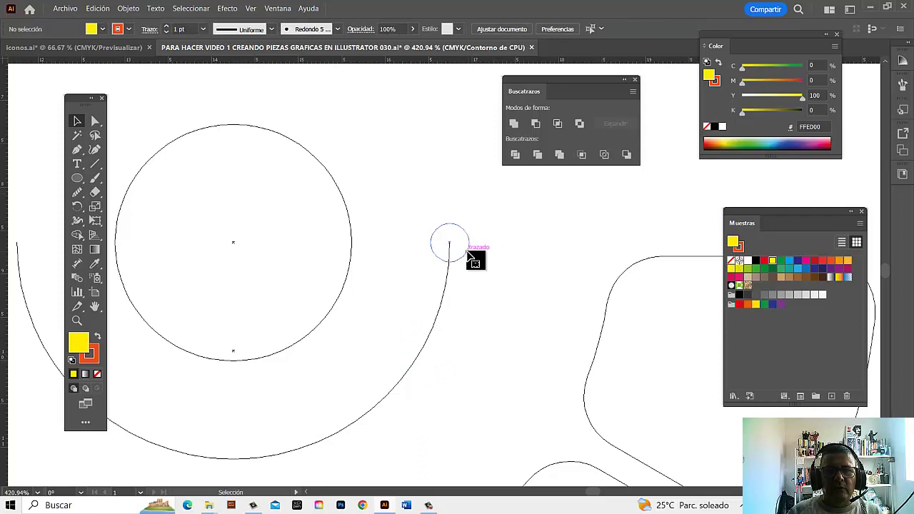
click(468, 252)
key(Delete)
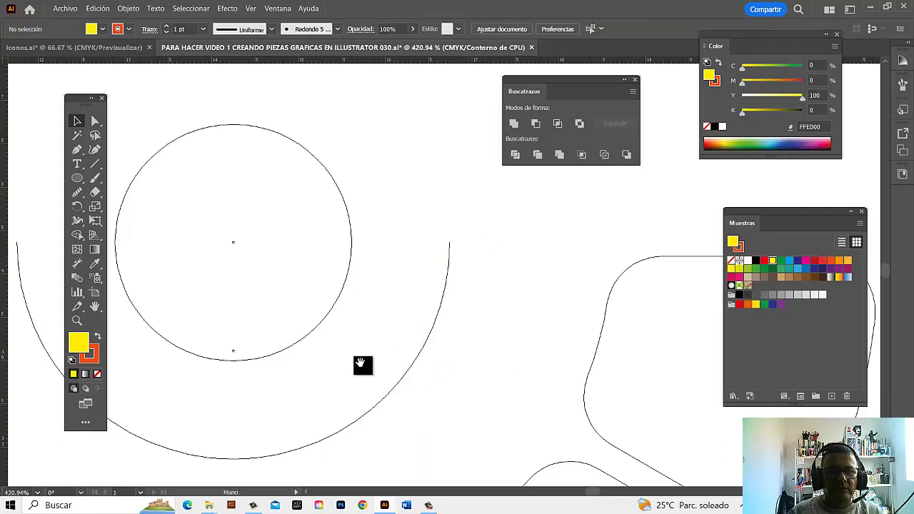
drag(363, 365, 633, 350)
click(316, 251)
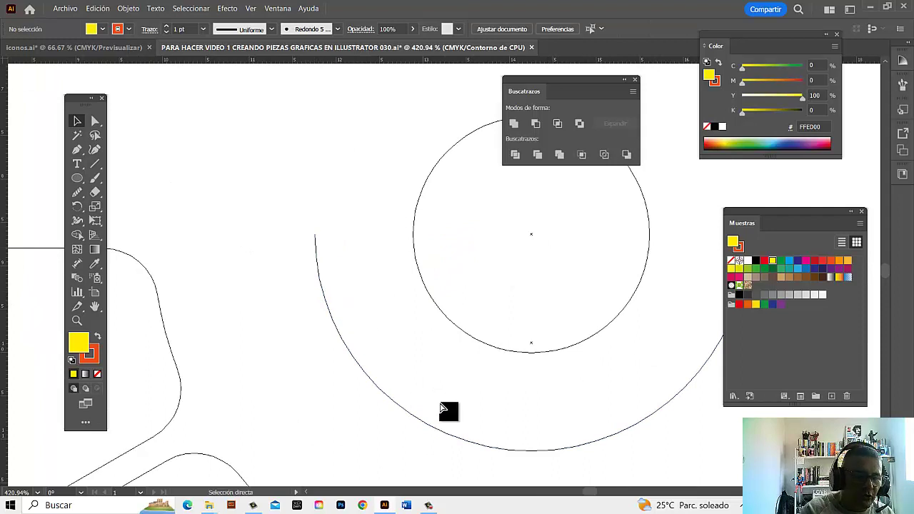
Step: Show all the hidden small circles and lock them in place
click(128, 9)
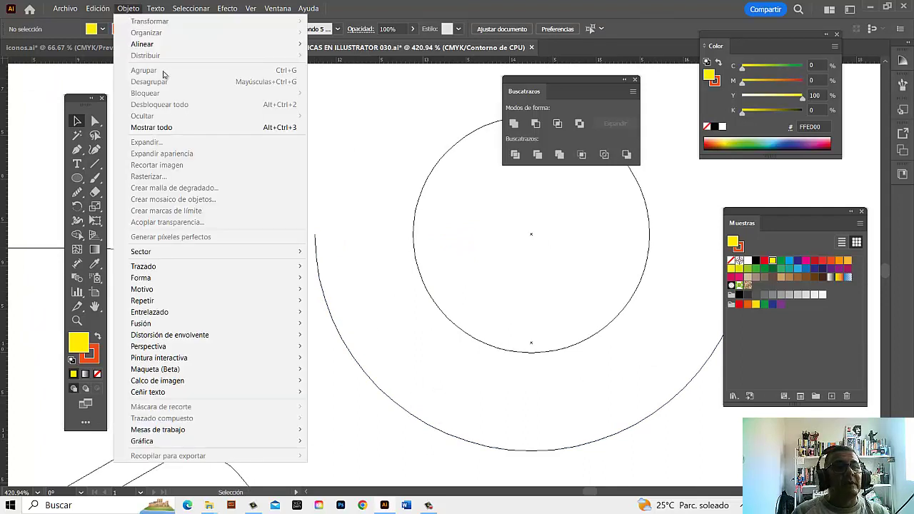
click(171, 129)
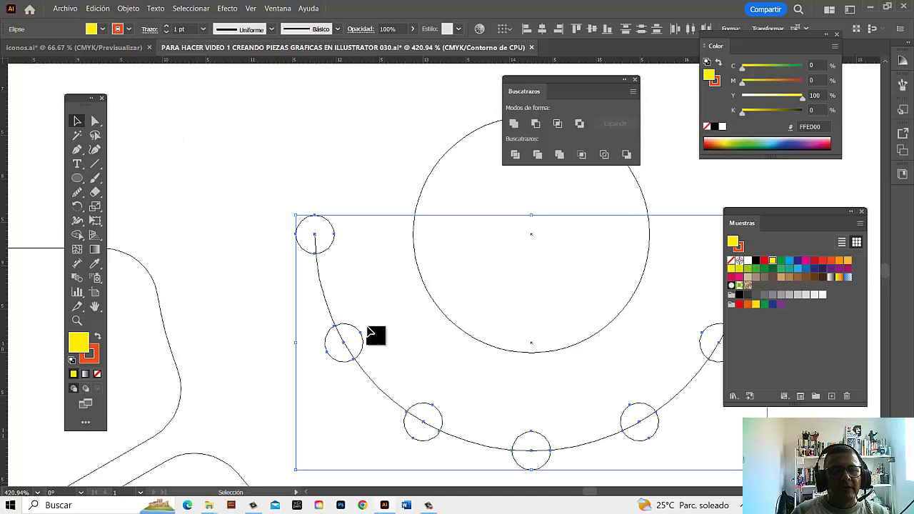
click(128, 8)
mouse_move(146, 93)
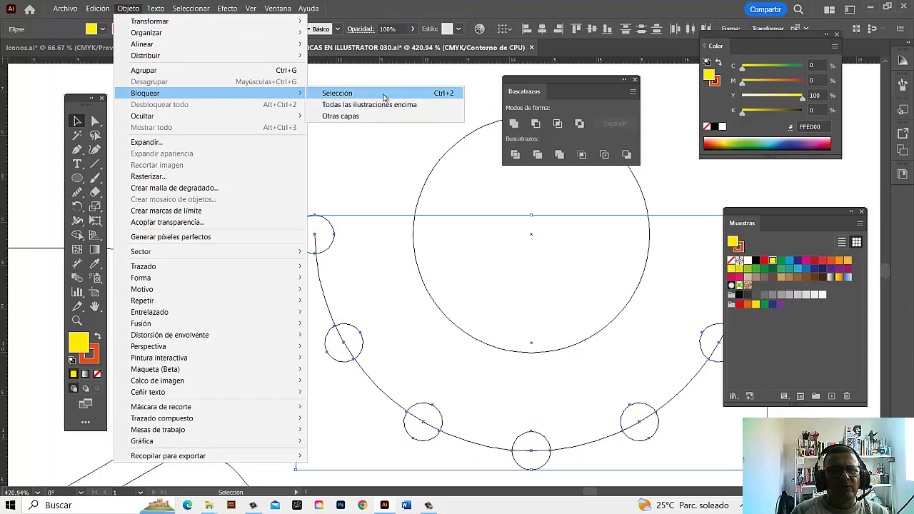
click(384, 95)
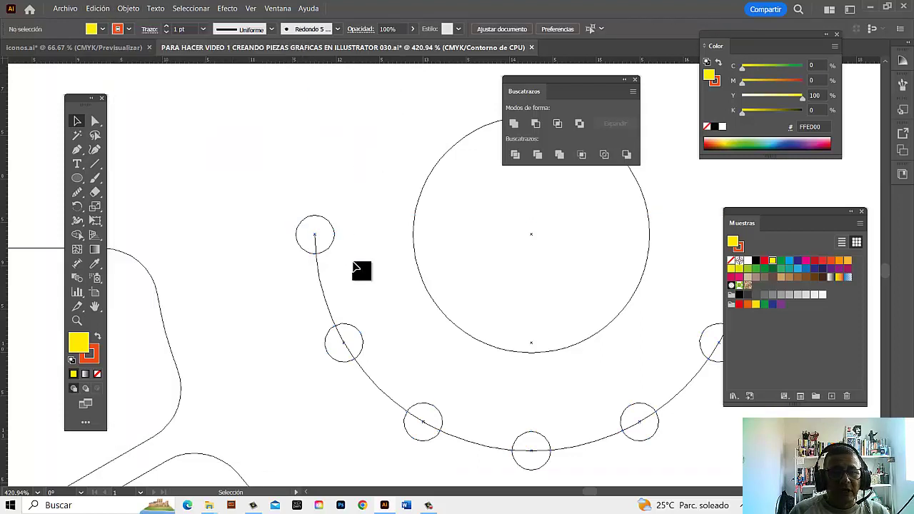
click(380, 390)
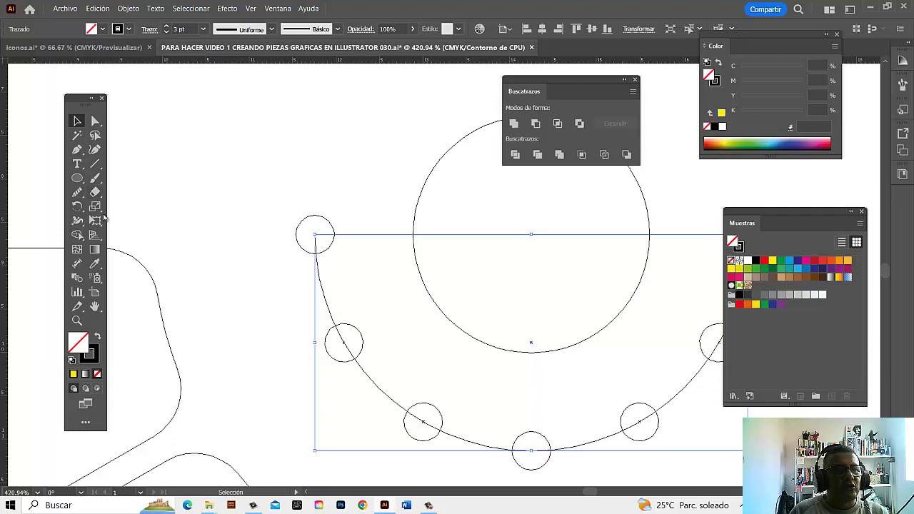
Step: Cut the arc with Scissors at the upper-left, bottom, lower-right and right-side circles
drag(93, 193, 147, 204)
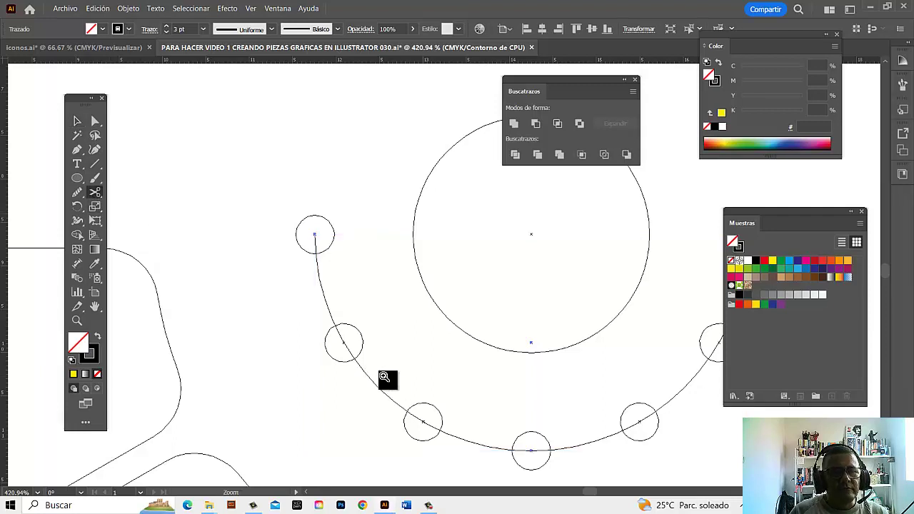
key(ctrl+plus)
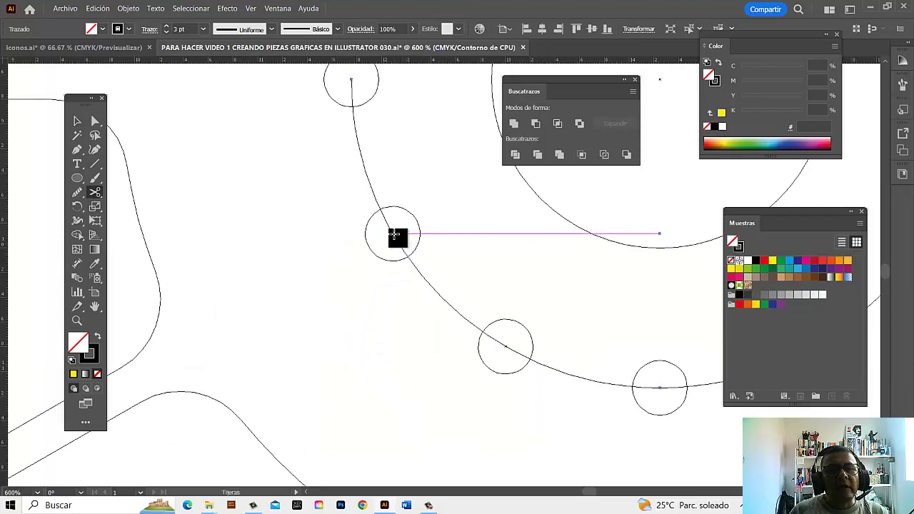
click(394, 233)
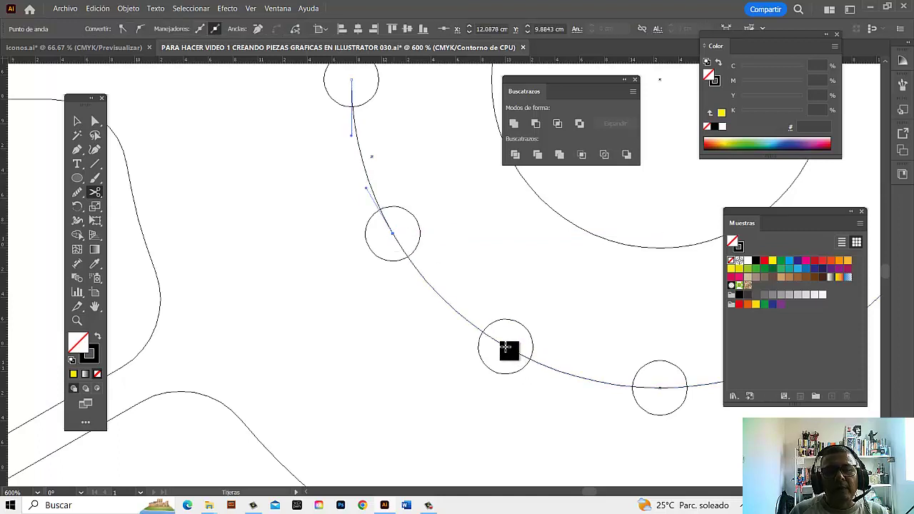
scroll(414, 431, right, 2)
scroll(433, 388, up, 3)
scroll(433, 388, right, 3)
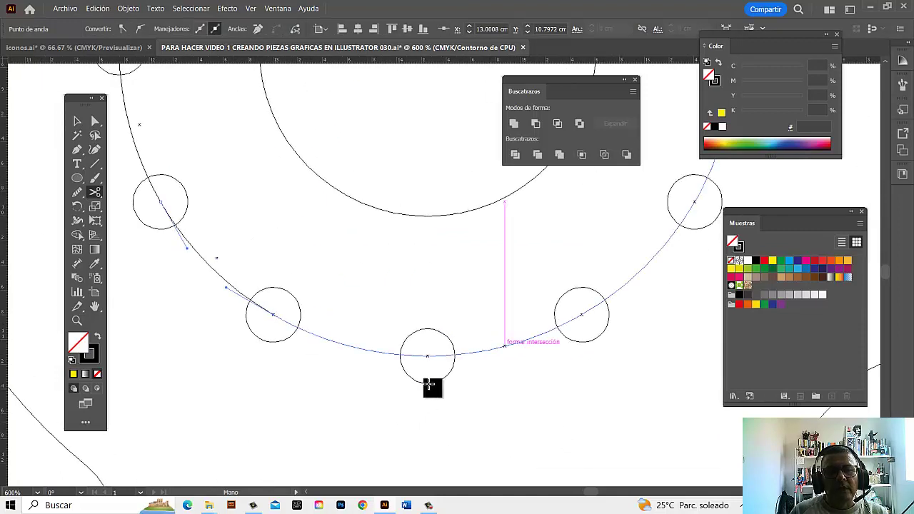
click(428, 356)
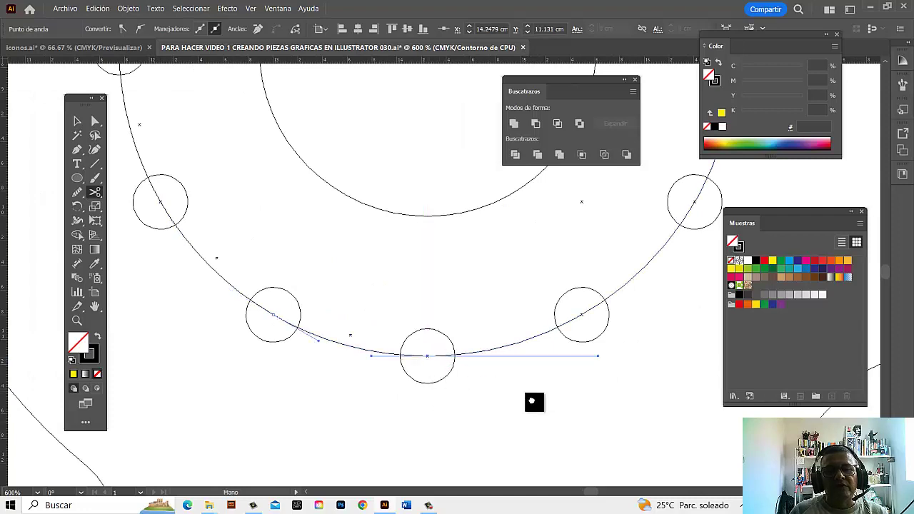
scroll(534, 402, right, 3)
scroll(429, 396, up, 1)
click(443, 347)
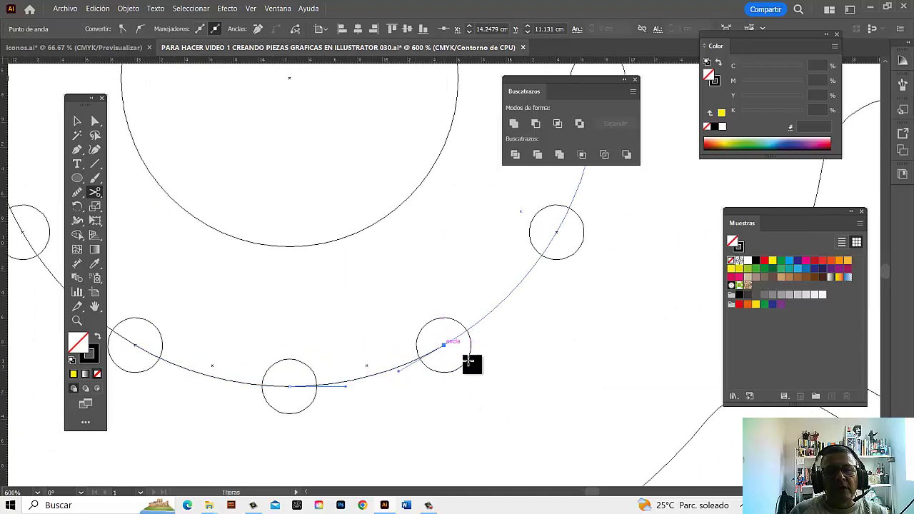
scroll(478, 388, up, 3)
scroll(477, 388, right, 3)
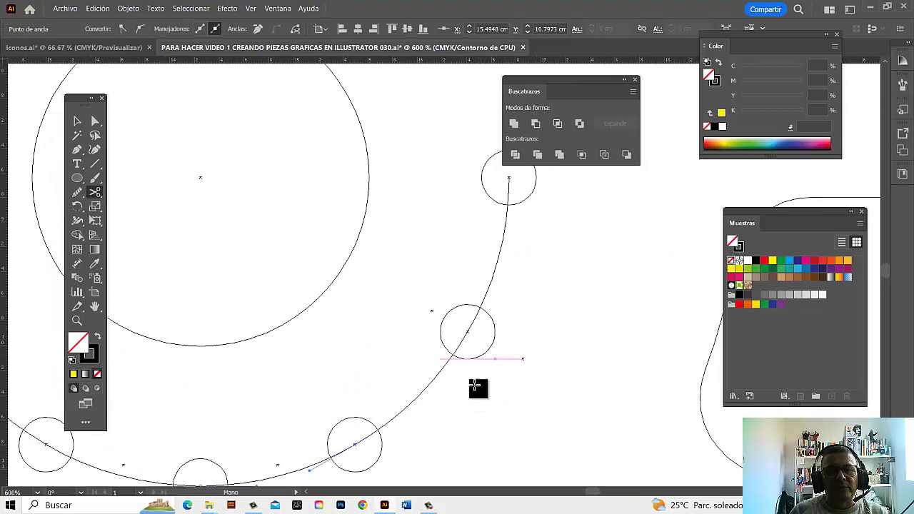
click(467, 332)
click(77, 120)
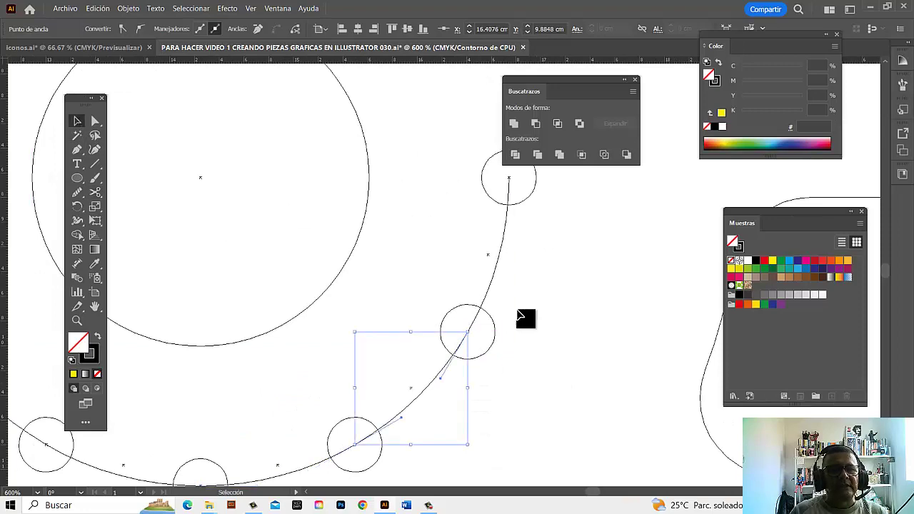
click(525, 318)
Step: Return to full-colour preview, zoom out to both artboards and select the left arc piece
key(ctrl+y)
drag(352, 329, 653, 310)
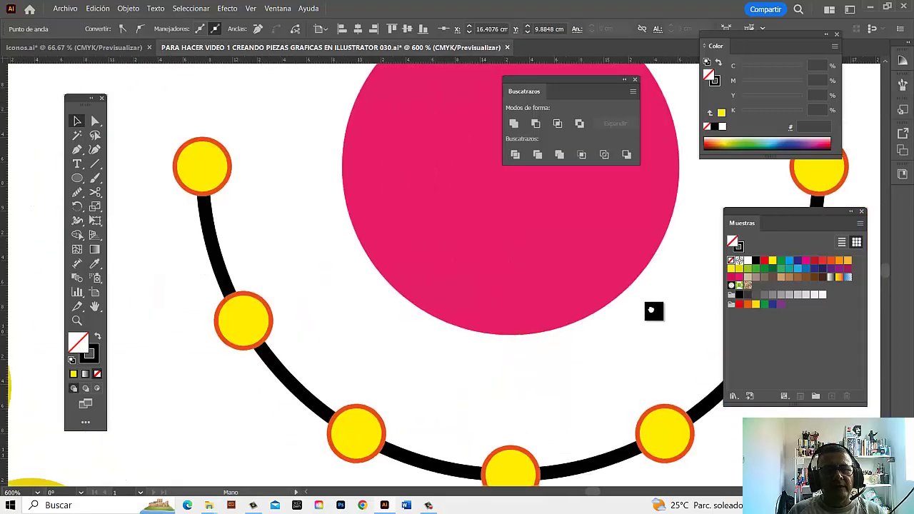
key(ctrl+minus)
key(ctrl+minus)
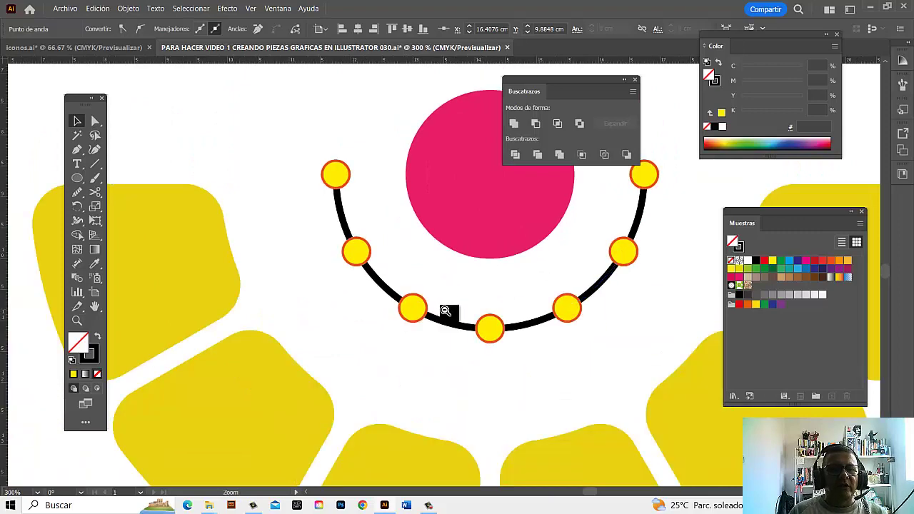
key(ctrl+minus)
key(ctrl+minus)
key(ctrl+minus)
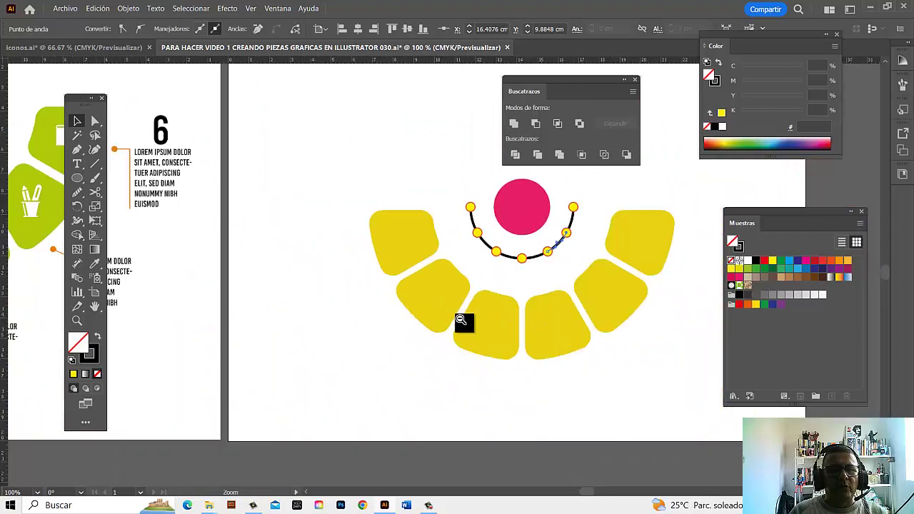
key(ctrl+minus)
key(v)
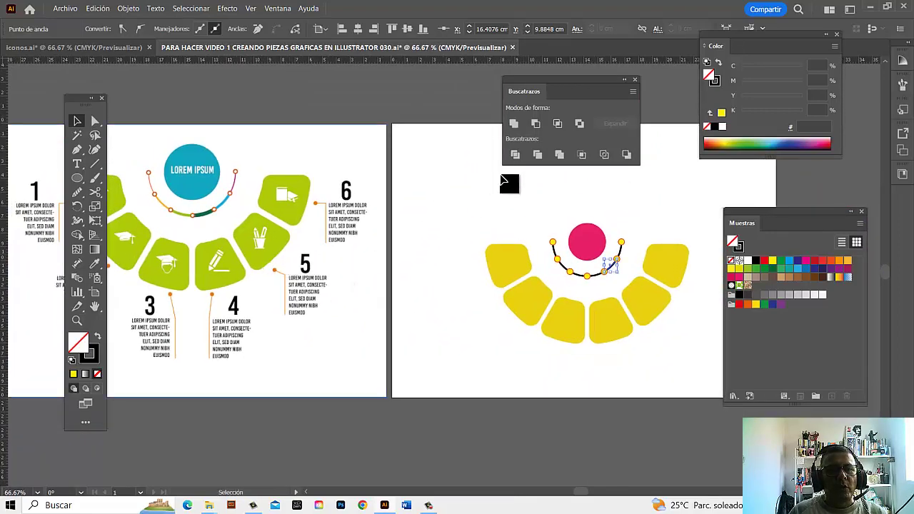
click(505, 182)
click(556, 249)
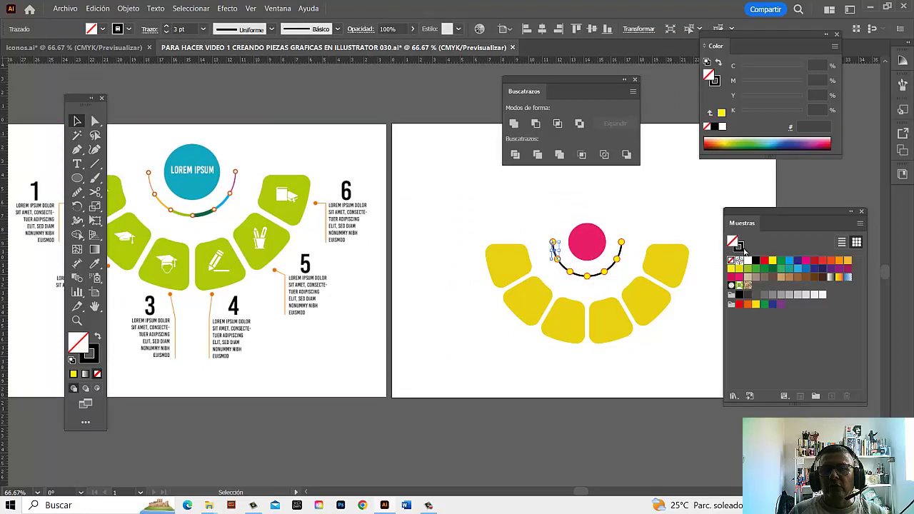
click(740, 245)
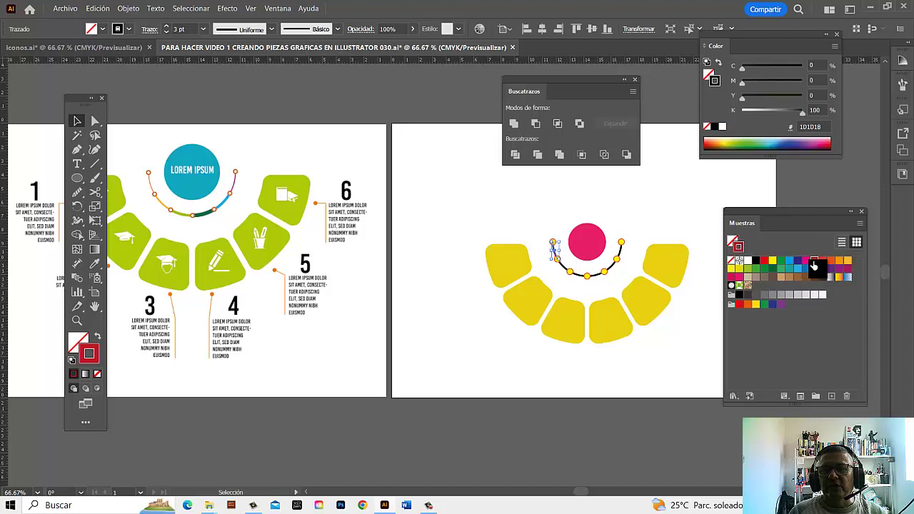
Step: Drag red, green and dark green swatches onto the separate arc segments
drag(814, 265, 566, 269)
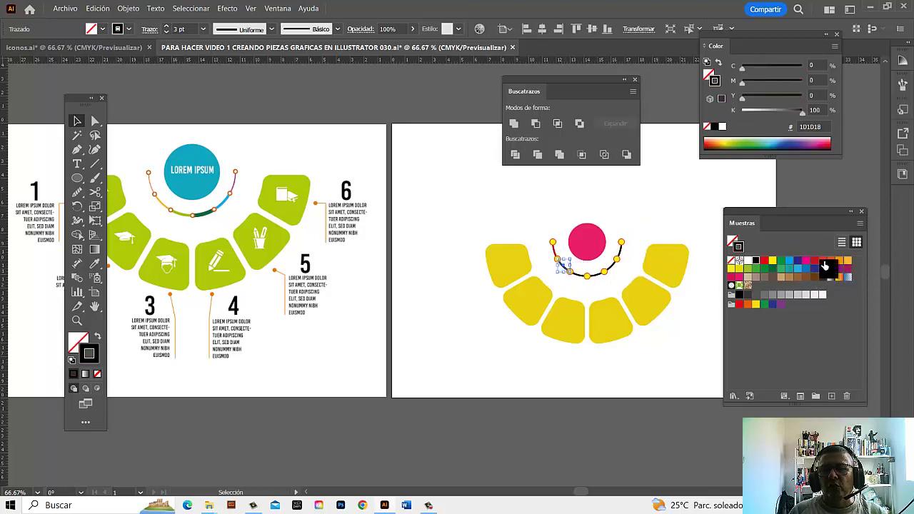
click(824, 264)
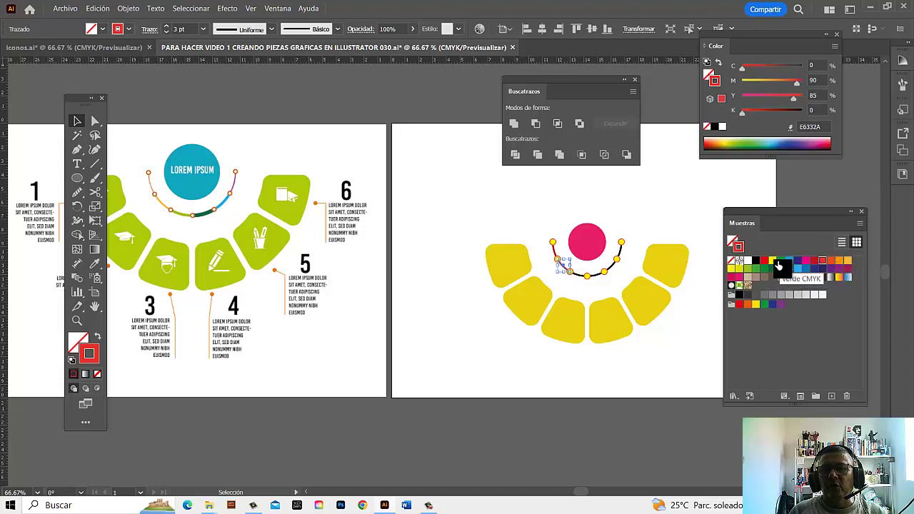
drag(782, 265, 630, 231)
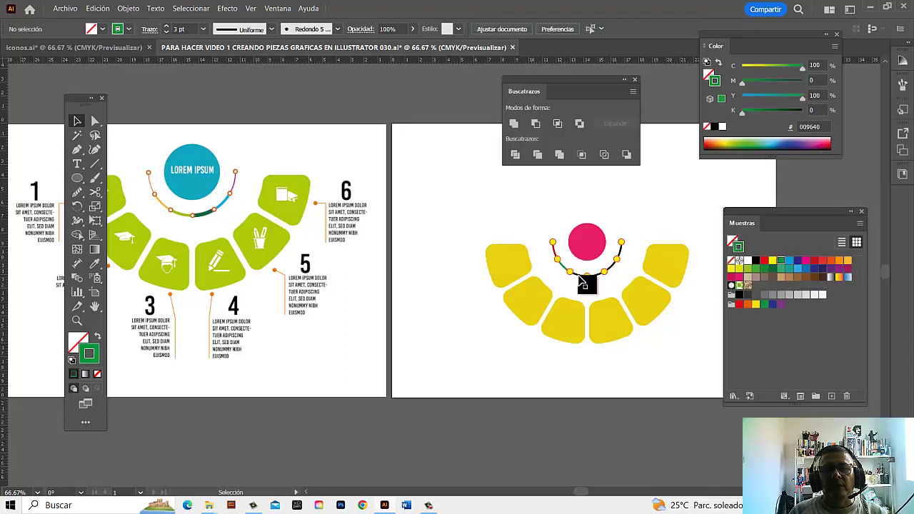
drag(582, 282, 578, 275)
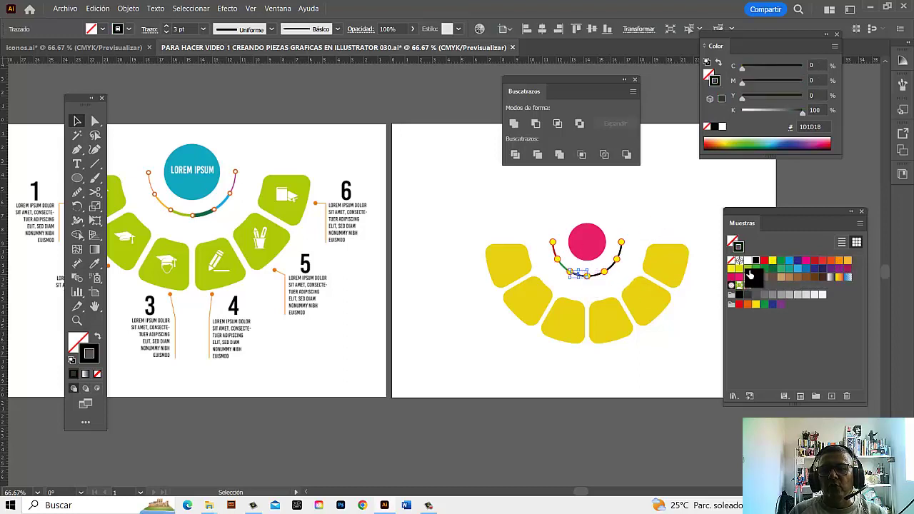
drag(750, 274, 601, 274)
mouse_move(773, 275)
mouse_down()
mouse_move(619, 277)
mouse_move(609, 268)
mouse_up()
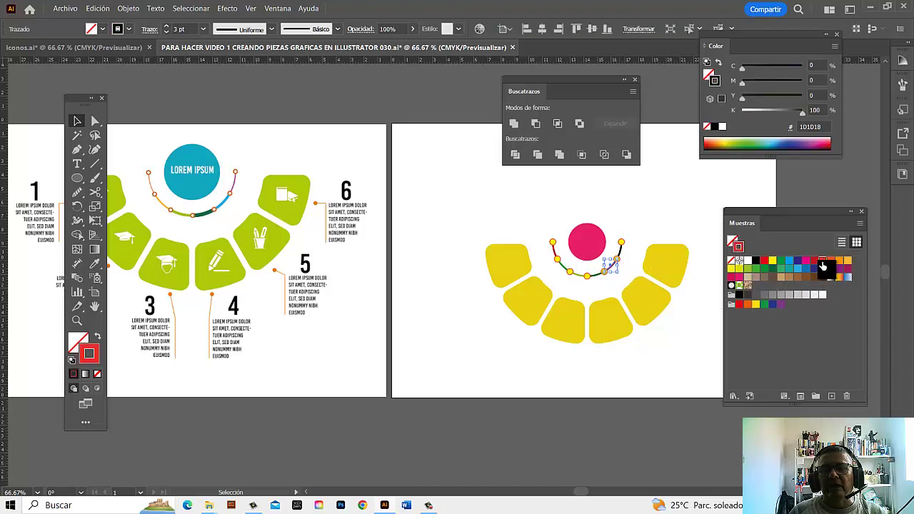
mouse_move(823, 266)
mouse_down()
mouse_move(835, 266)
mouse_move(656, 211)
mouse_move(628, 260)
mouse_move(620, 250)
mouse_up()
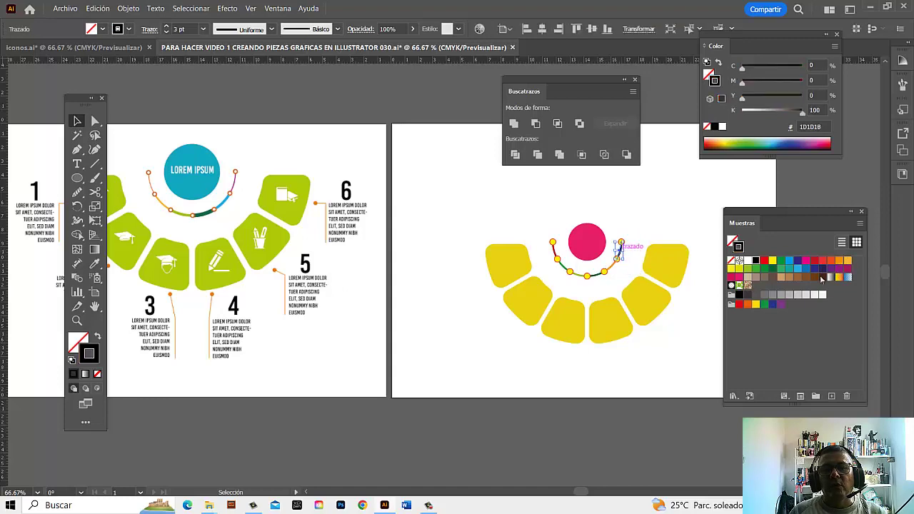
mouse_move(764, 261)
mouse_down()
mouse_move(544, 250)
mouse_move(657, 284)
mouse_move(638, 292)
mouse_up()
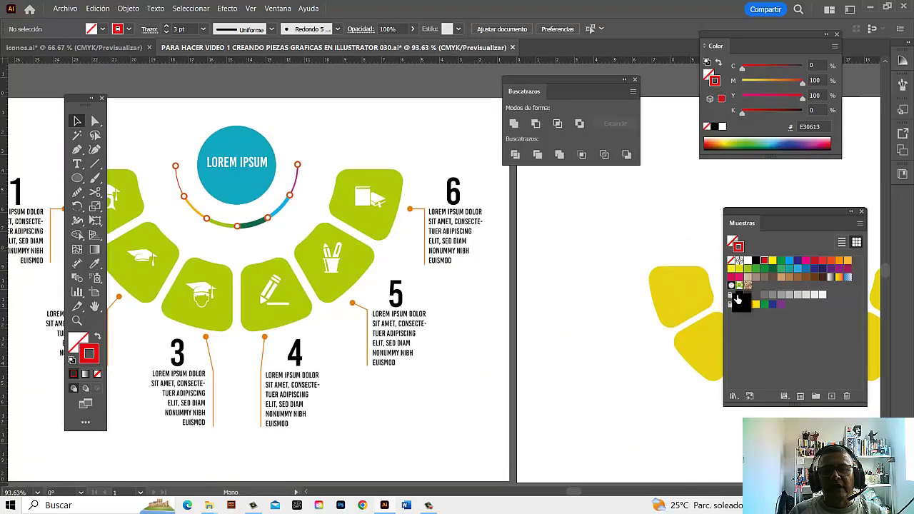
Step: Compare the reference arc's green and red segment colours and stroke weights
mouse_move(738, 302)
mouse_down()
mouse_move(524, 325)
mouse_move(583, 333)
mouse_move(485, 329)
mouse_up()
click(671, 325)
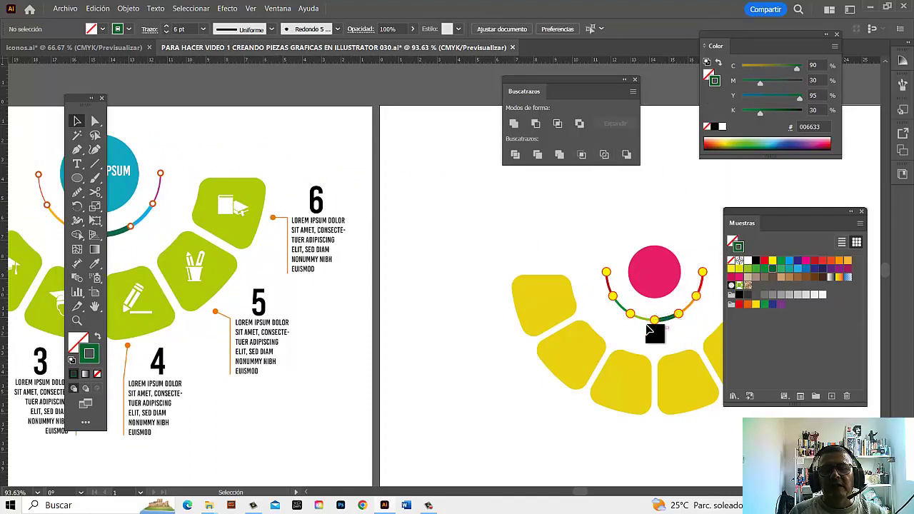
click(646, 317)
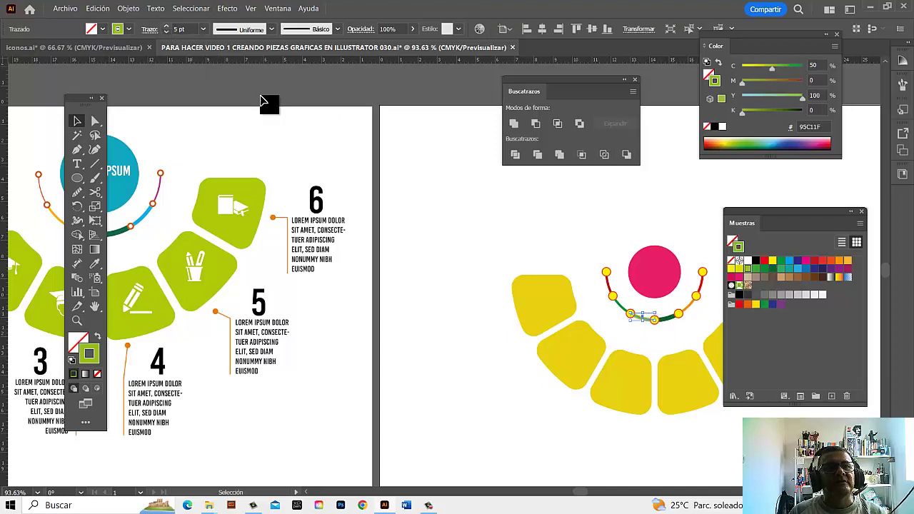
click(502, 250)
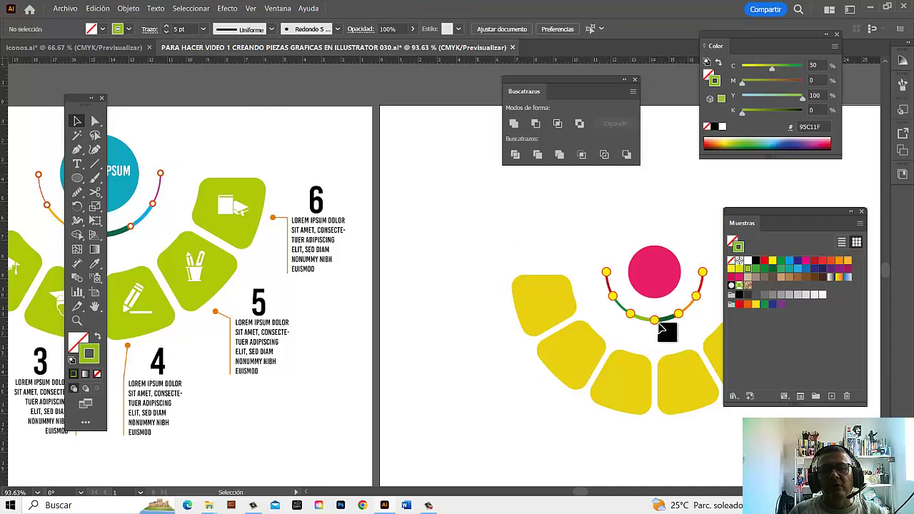
click(623, 309)
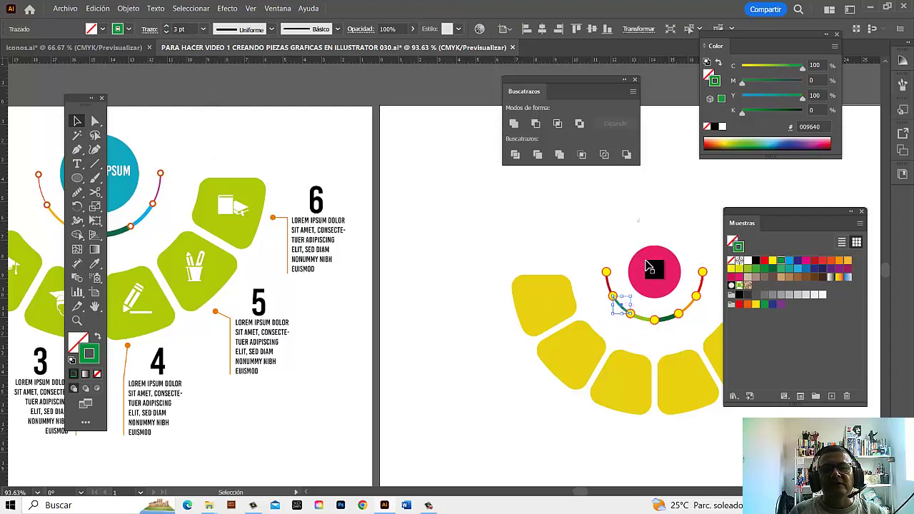
click(611, 289)
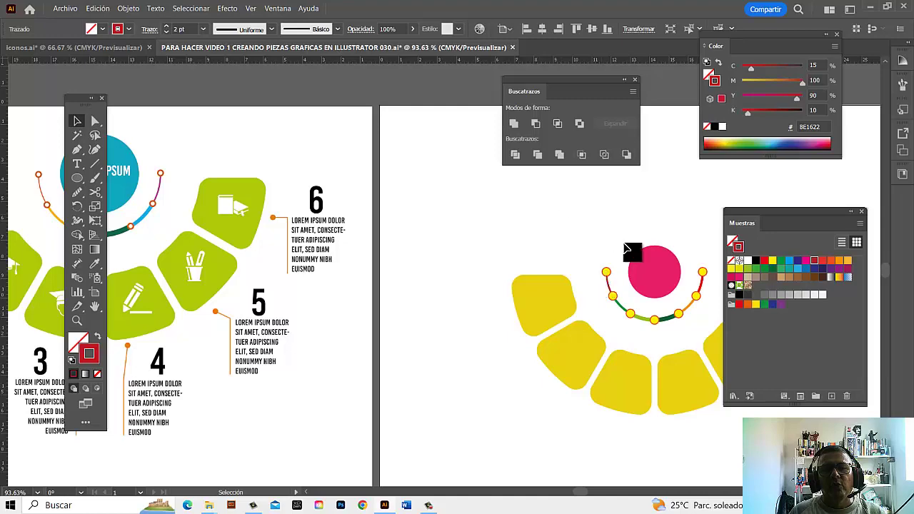
click(697, 351)
Step: Thicken the orange segment and set the dark green segment's stroke to 7 pt
drag(357, 306, 491, 310)
drag(723, 309, 594, 310)
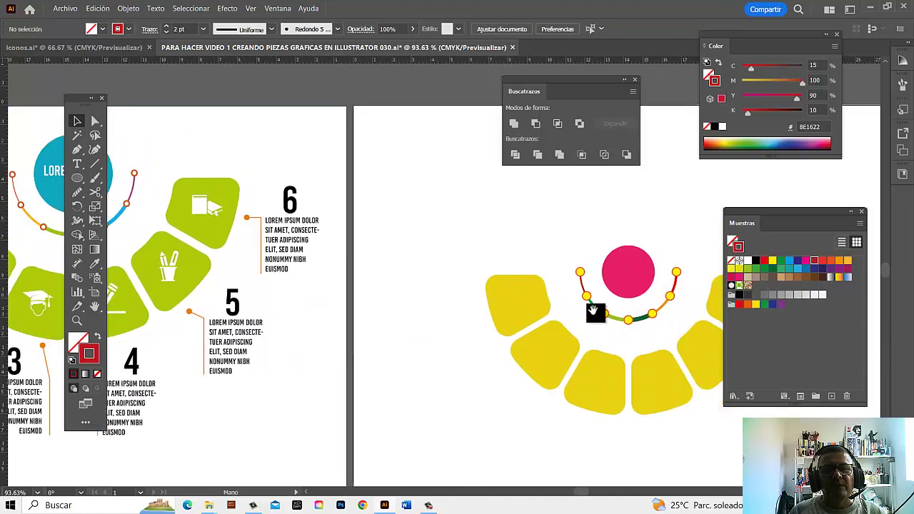
click(663, 305)
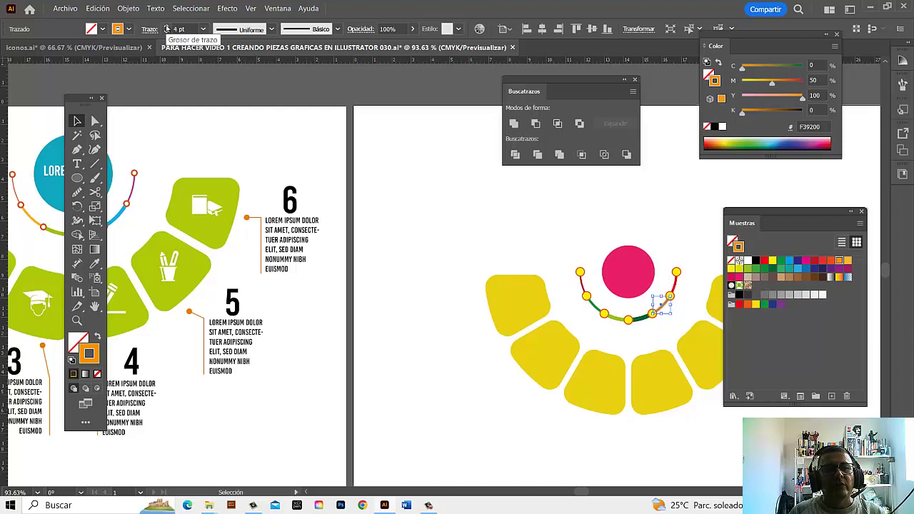
text(5)
click(703, 243)
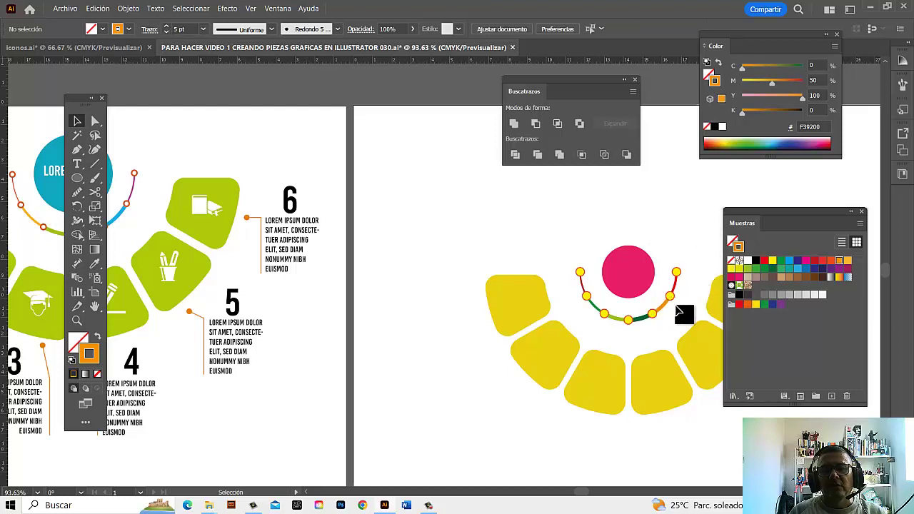
click(643, 321)
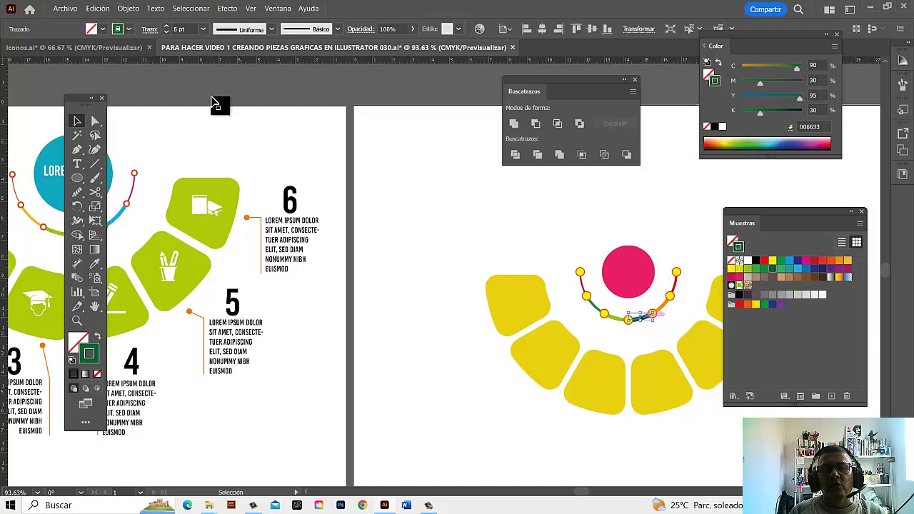
click(166, 27)
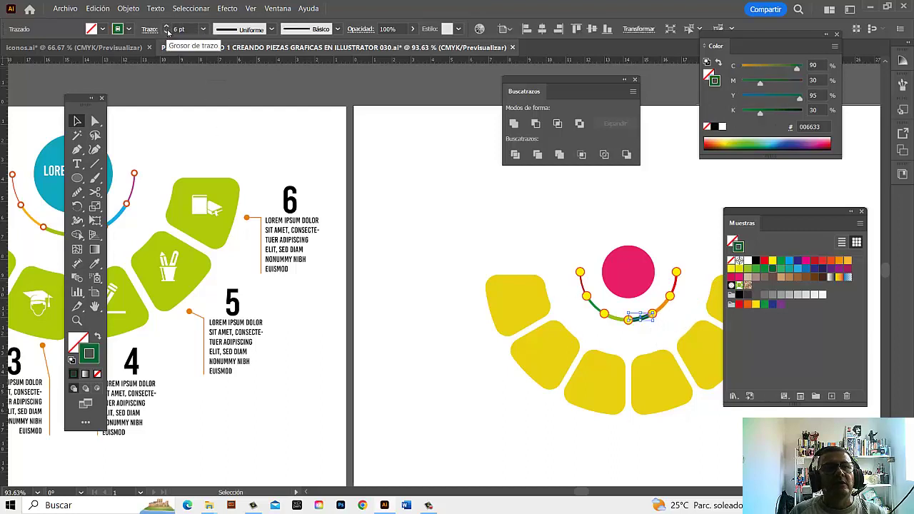
click(664, 312)
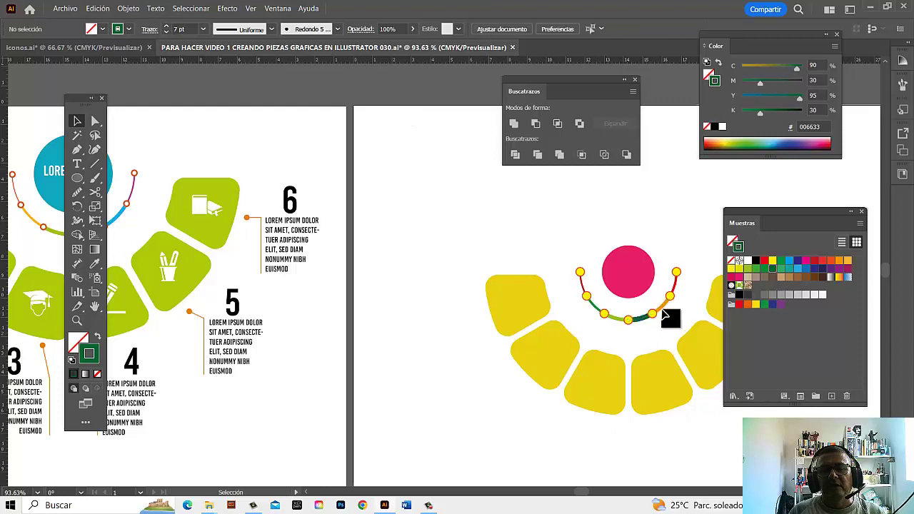
Step: Adjust the orange segment and thin the right red end segment's stroke weight
click(664, 307)
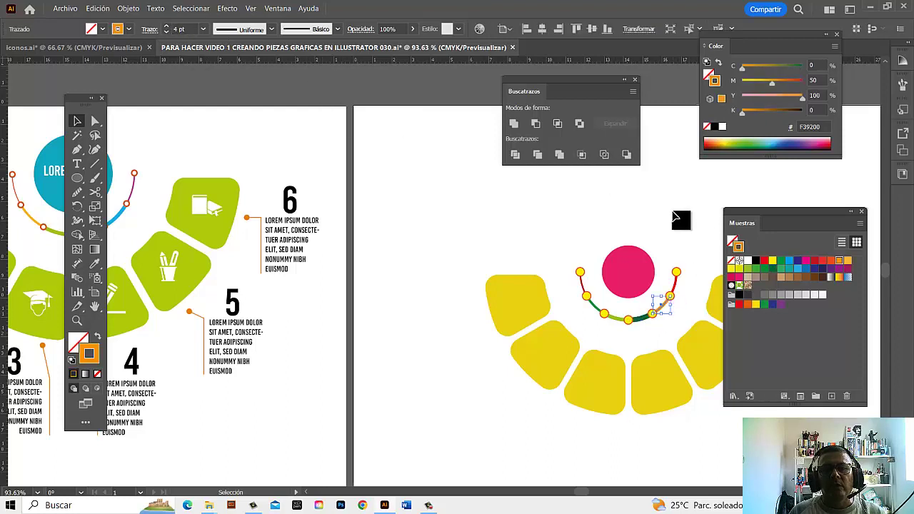
click(679, 243)
click(675, 285)
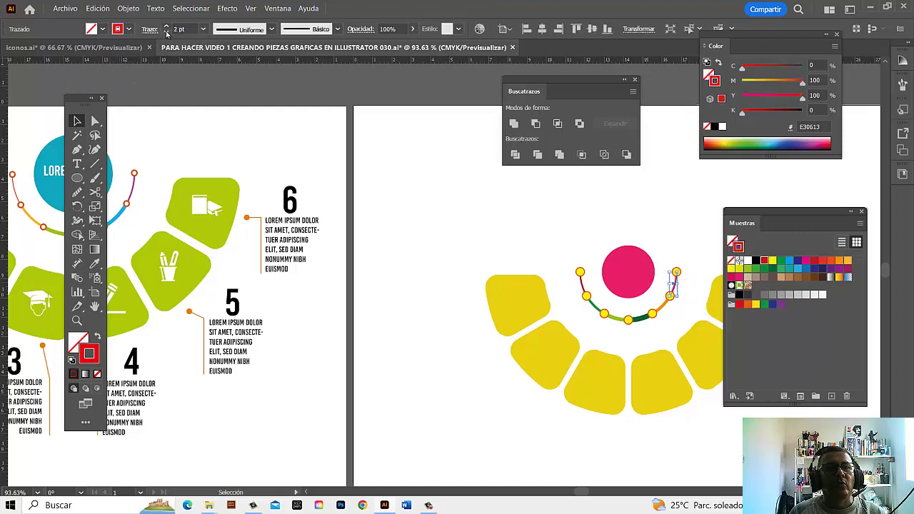
click(714, 236)
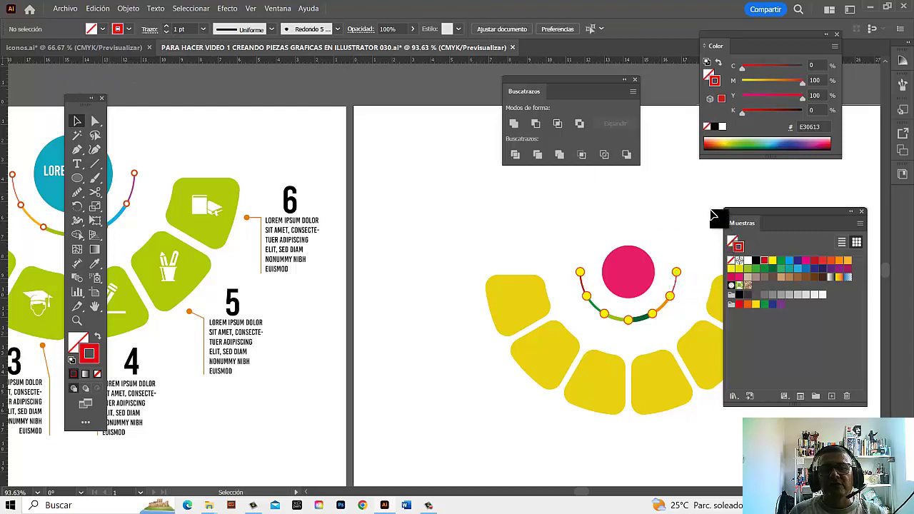
click(674, 285)
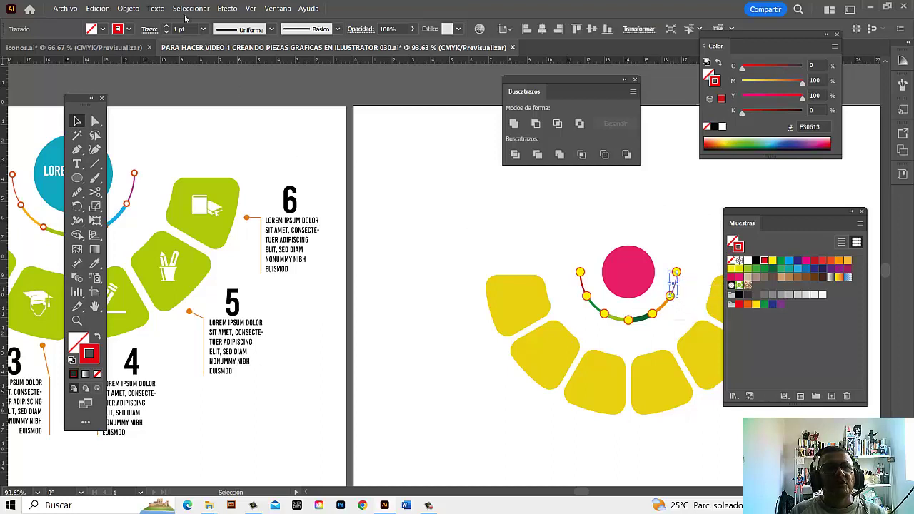
click(651, 329)
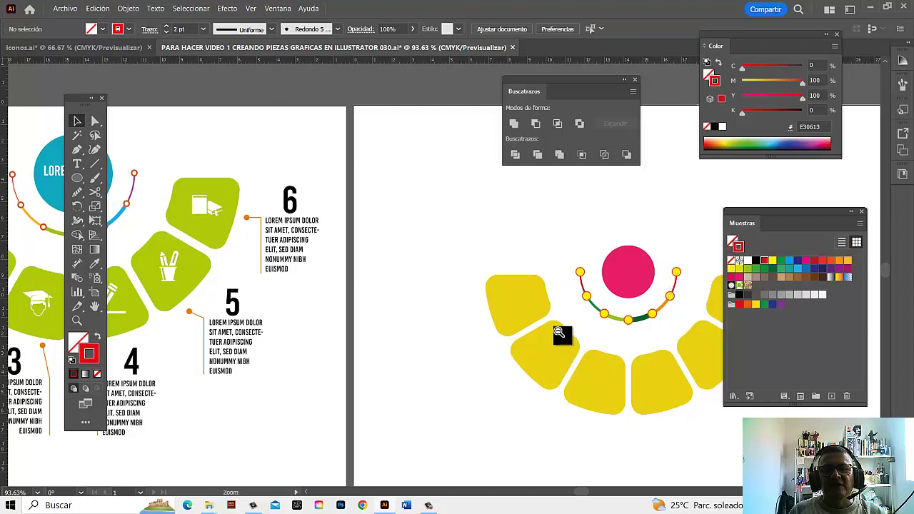
key(ctrl+minus)
key(ctrl+minus)
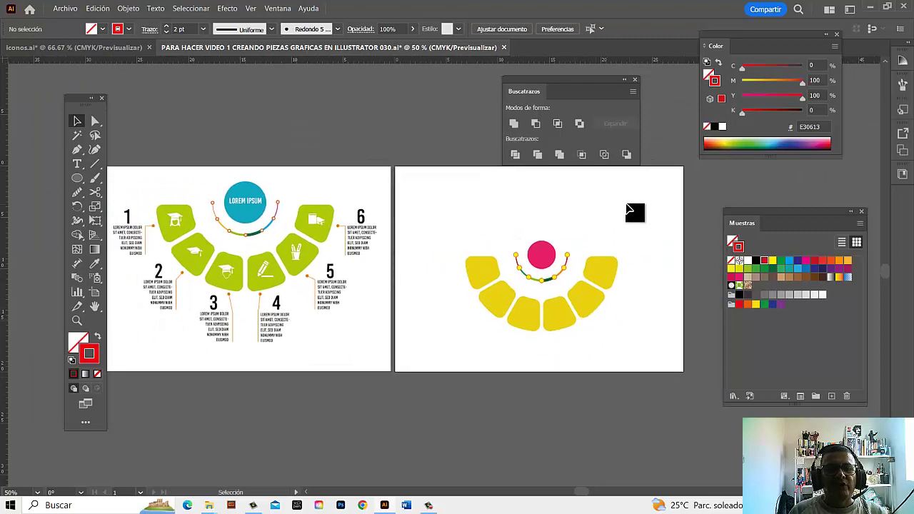
scroll(612, 241, down, 1)
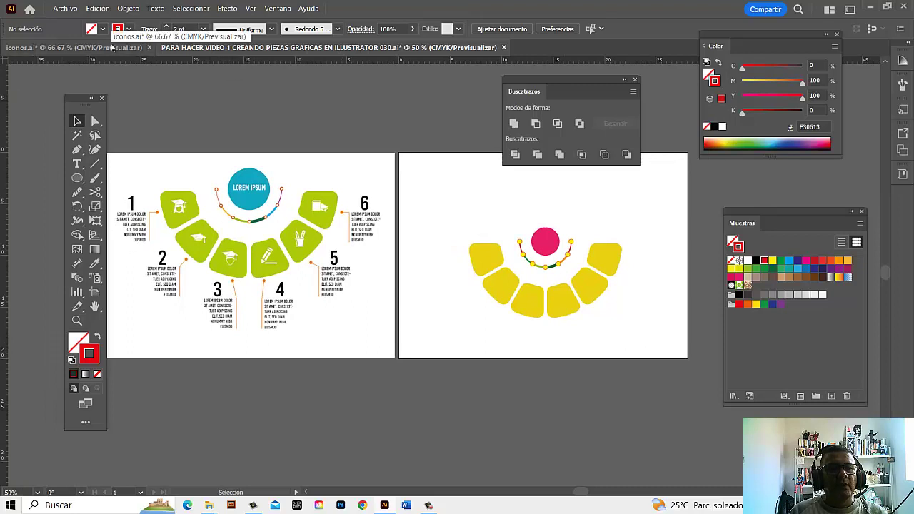
Step: In iconos.ai, select the two-people and fork-and-spoon icons, undoing an accidental move
click(113, 47)
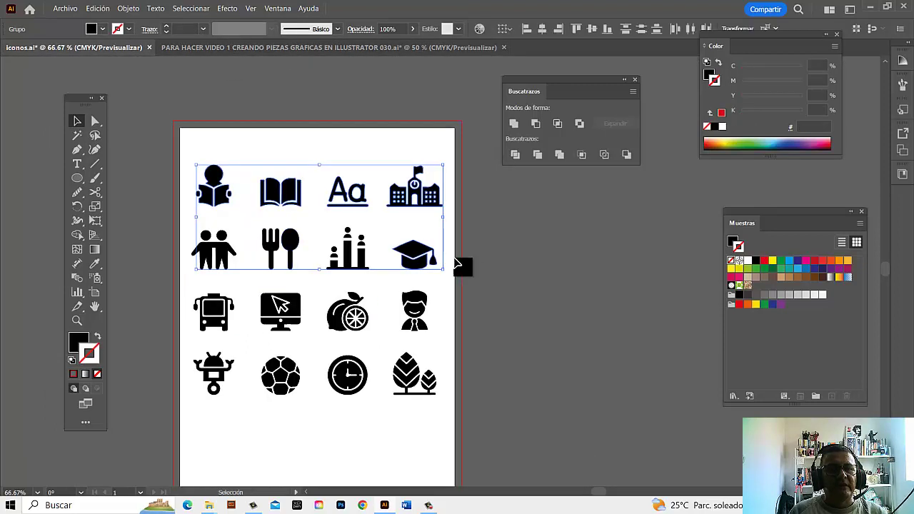
click(235, 260)
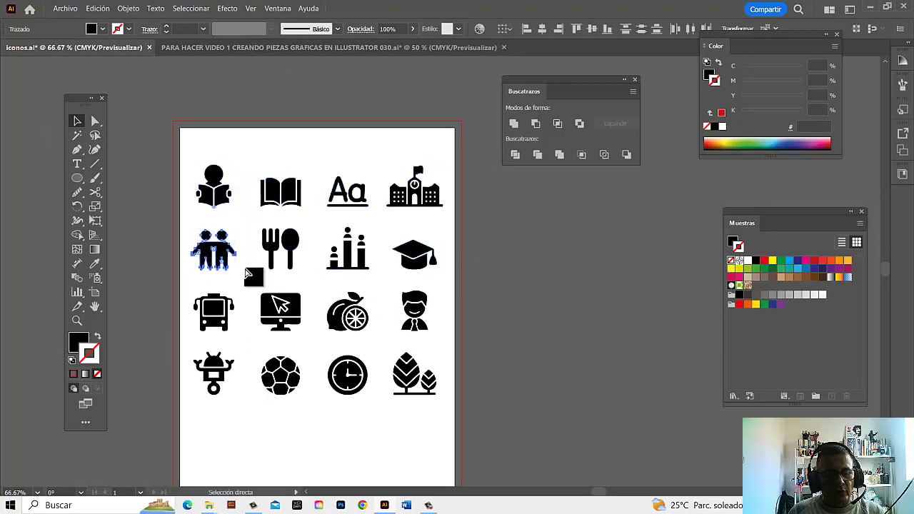
key(v)
click(262, 234)
key(a)
click(286, 249)
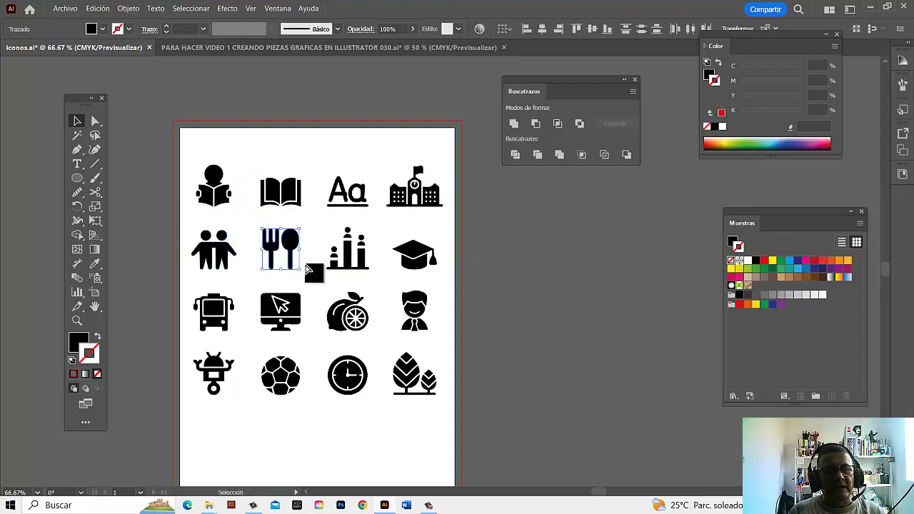
drag(325, 251, 382, 272)
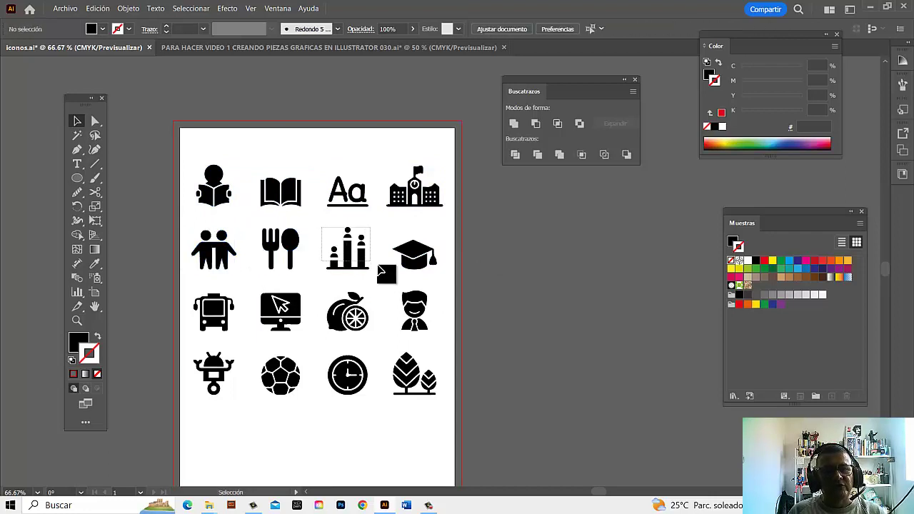
key(ctrl+z)
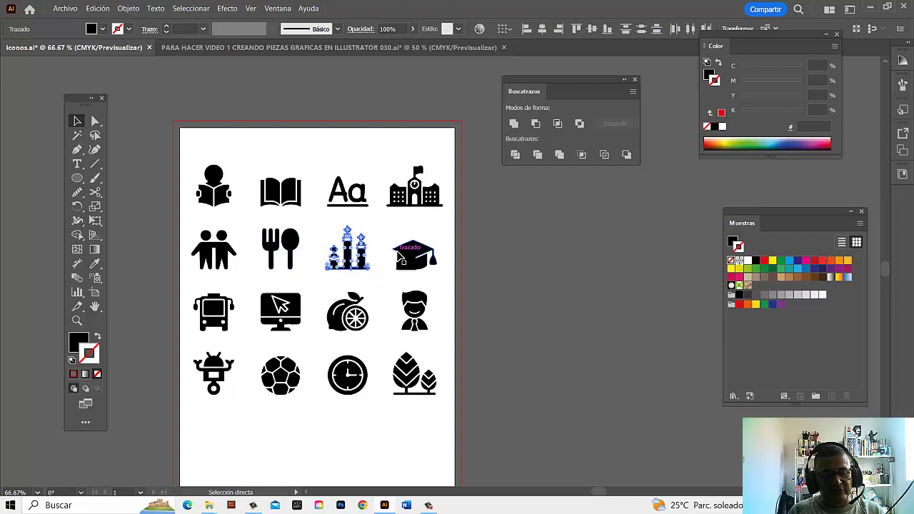
key(v)
key(a)
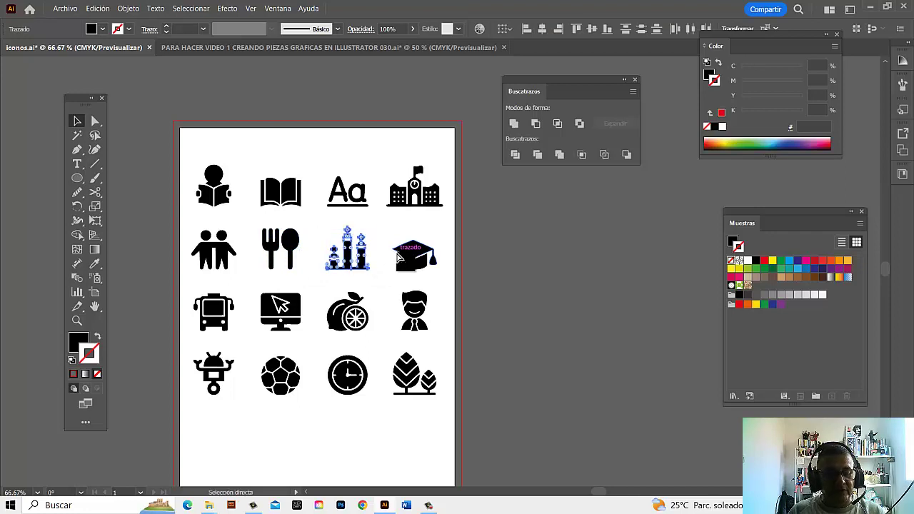
key(v)
Step: Add the reading-person, book, Aa and remaining top-row icons, then delete and undo
click(511, 248)
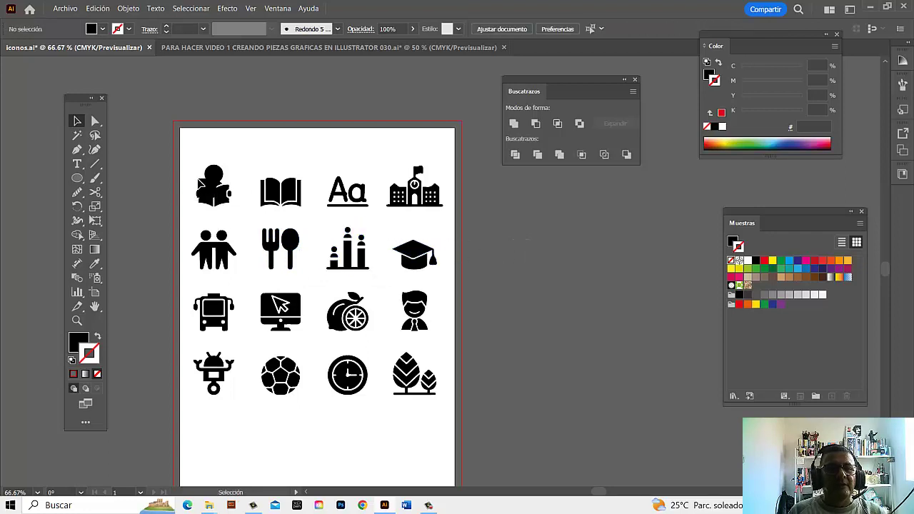
click(219, 195)
shift+click(289, 188)
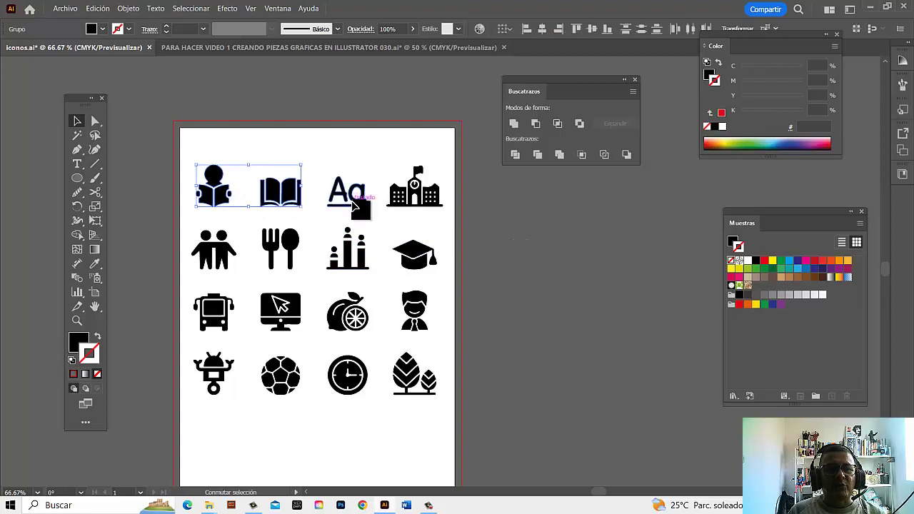
shift+click(343, 196)
shift+click(424, 207)
shift+click(285, 250)
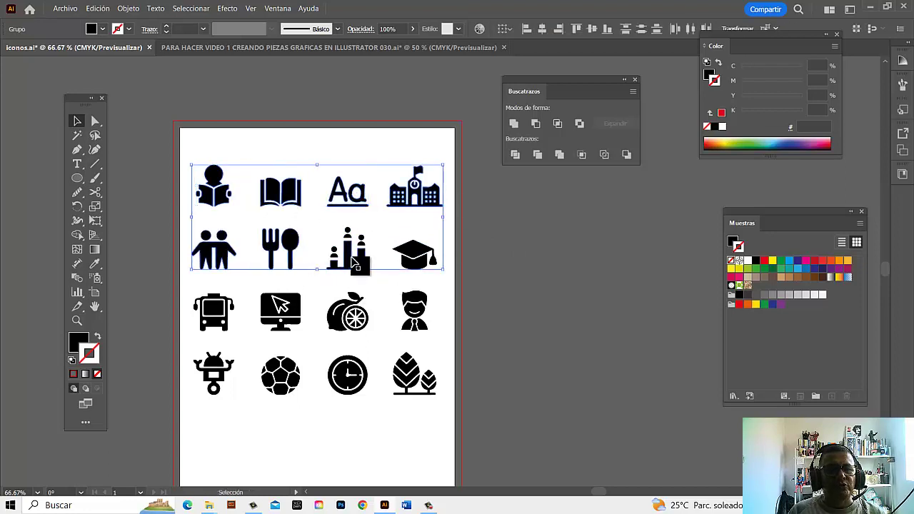
key(a)
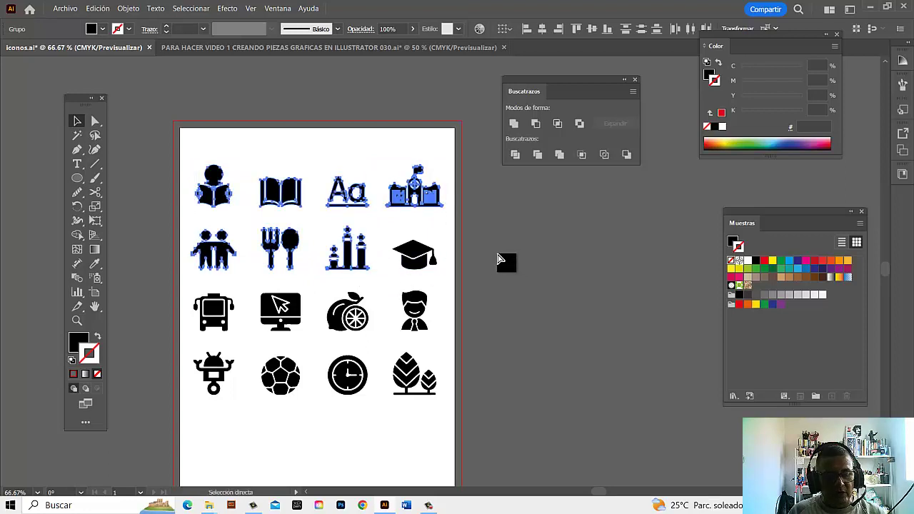
key(Delete)
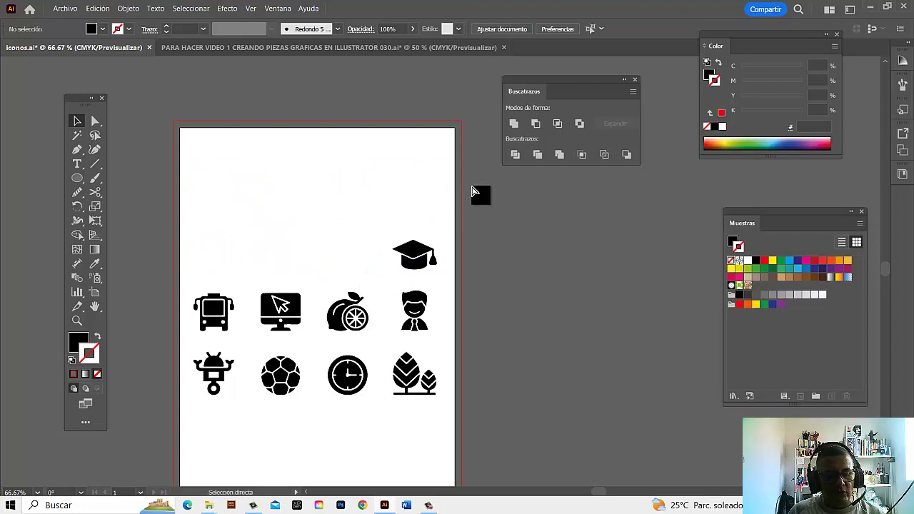
key(ctrl+z)
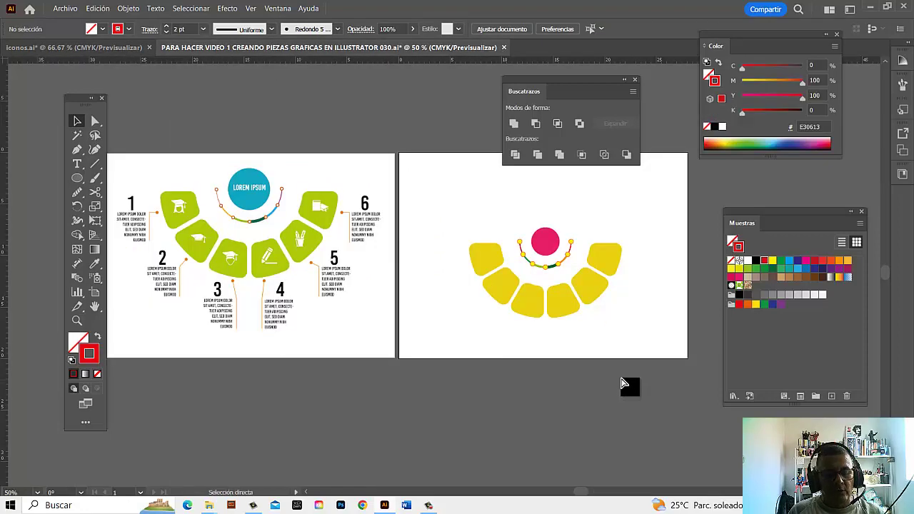
Step: Drag the seven icons into the infographic, move them above the arc and scale them down
mouse_move(621, 384)
mouse_down()
mouse_move(452, 148)
mouse_move(481, 150)
mouse_up()
drag(528, 204, 445, 296)
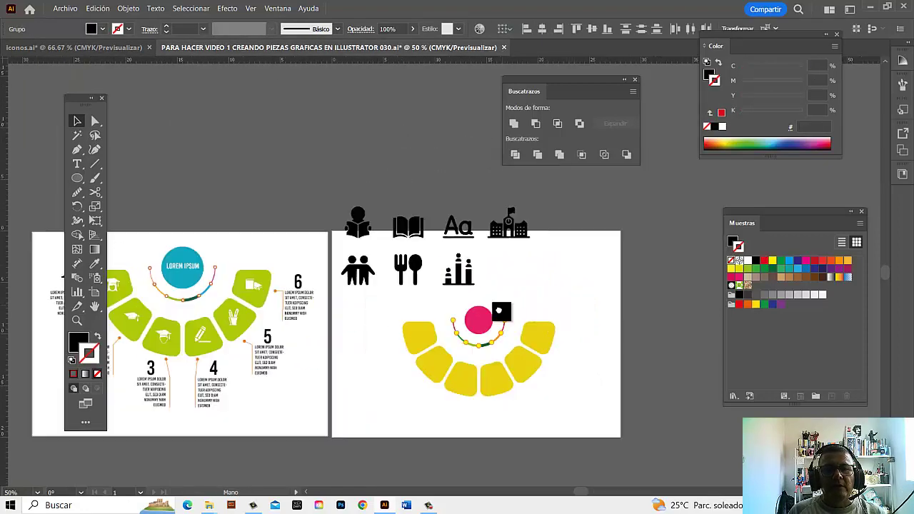
click(585, 305)
drag(404, 243, 406, 244)
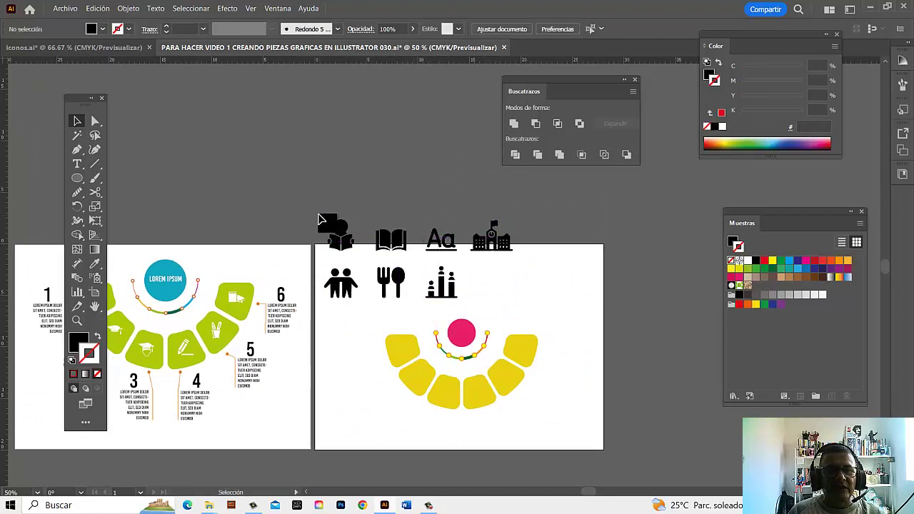
mouse_move(321, 216)
mouse_down()
mouse_move(532, 307)
mouse_move(362, 236)
mouse_up()
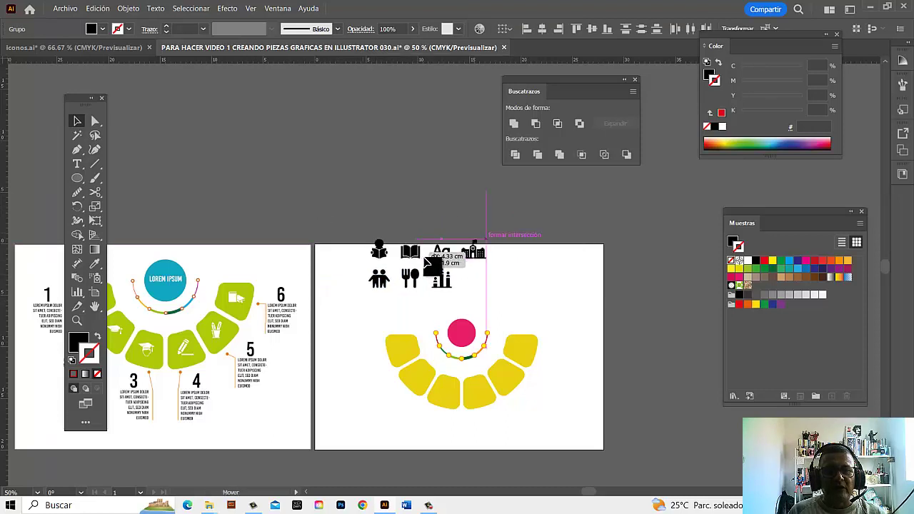
drag(362, 235, 439, 278)
drag(359, 305, 426, 305)
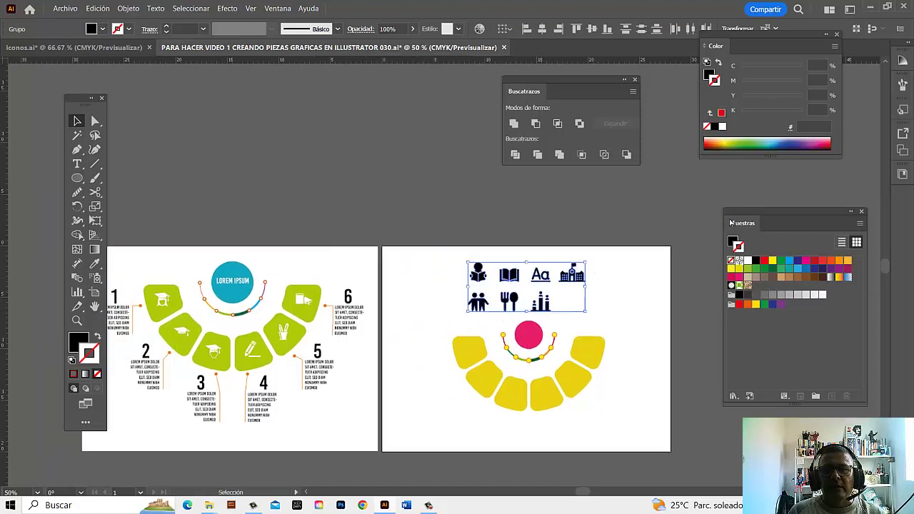
click(569, 313)
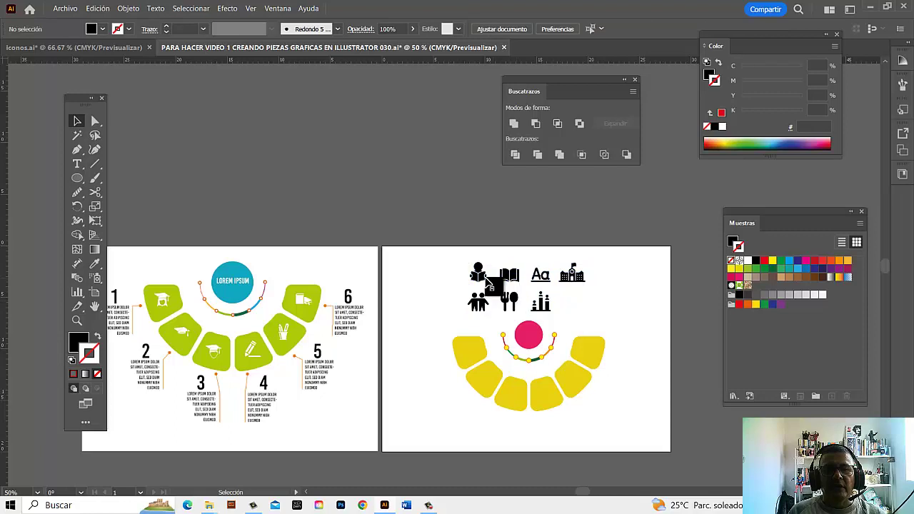
click(585, 309)
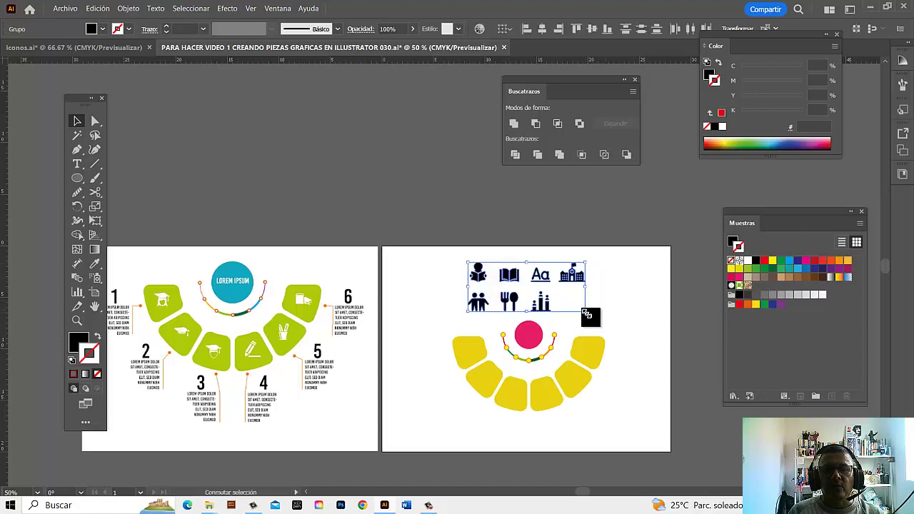
drag(586, 314, 548, 297)
click(608, 298)
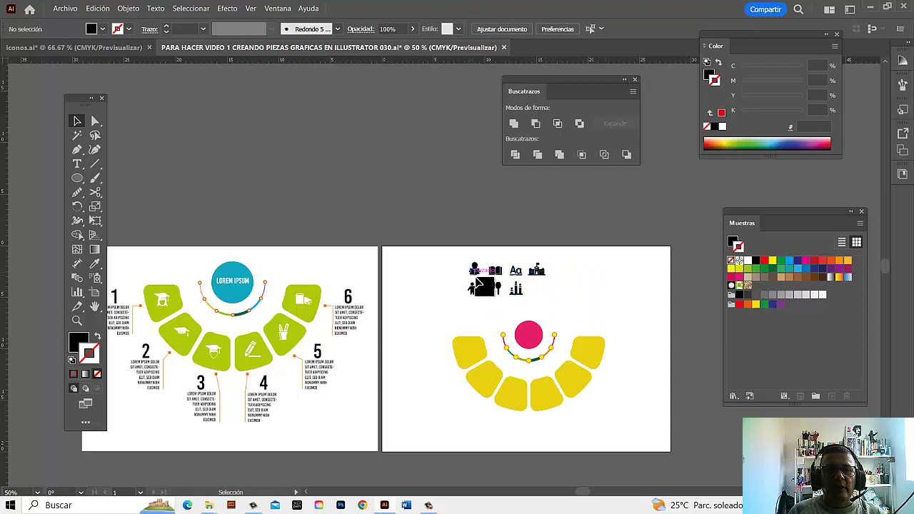
Step: Place reading-person, two-people, book, fork-and-spoon and Aa icons on tiles; building icon white on circle
drag(480, 284, 471, 359)
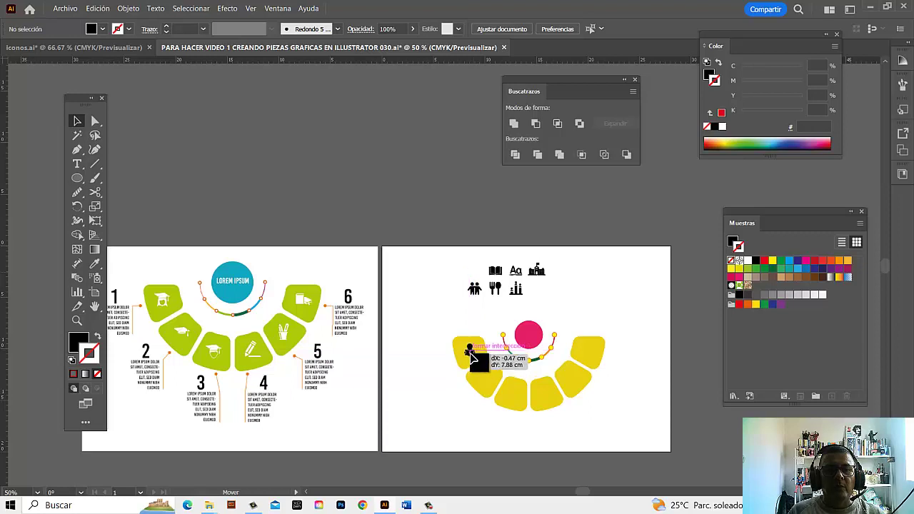
drag(476, 289, 486, 379)
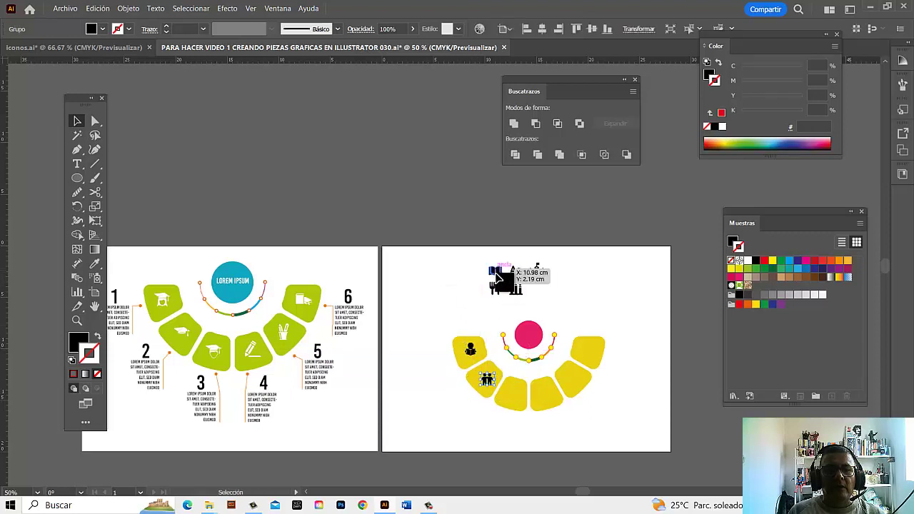
drag(496, 275, 515, 397)
mouse_move(495, 288)
mouse_down()
mouse_move(546, 395)
mouse_move(575, 382)
mouse_up()
mouse_move(515, 271)
mouse_down()
mouse_move(596, 364)
mouse_move(589, 353)
mouse_up()
drag(536, 270, 534, 340)
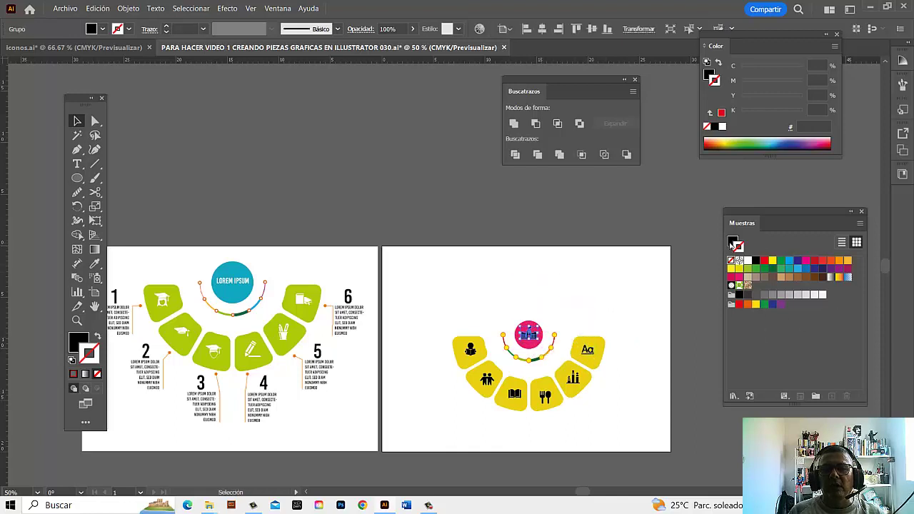
mouse_move(756, 260)
mouse_down()
mouse_move(768, 270)
mouse_move(590, 273)
mouse_up()
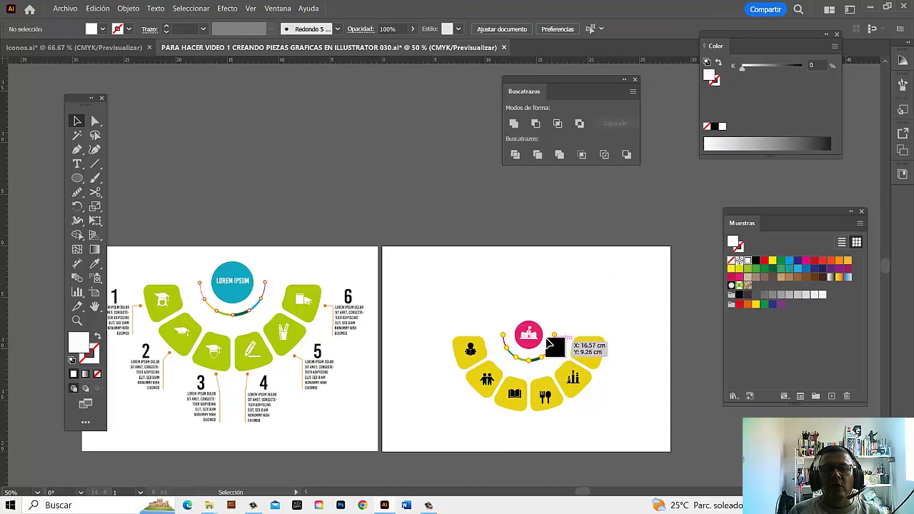
Step: Fill the circle purple after trying dark blue, then select the yellow tile group
drag(750, 265, 546, 338)
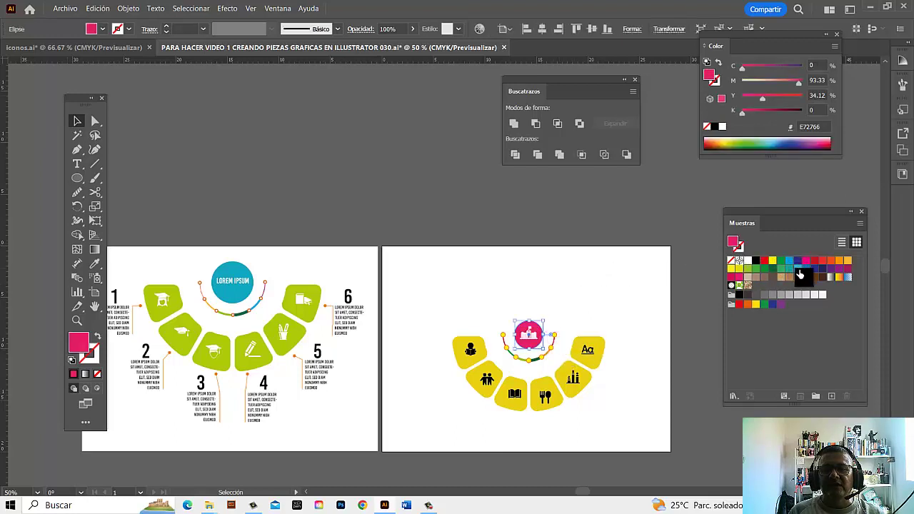
drag(799, 273, 825, 277)
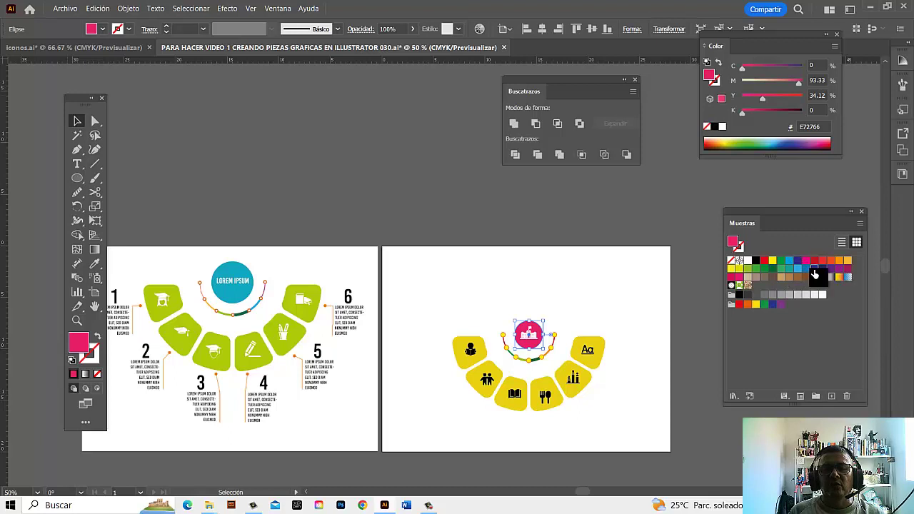
click(815, 269)
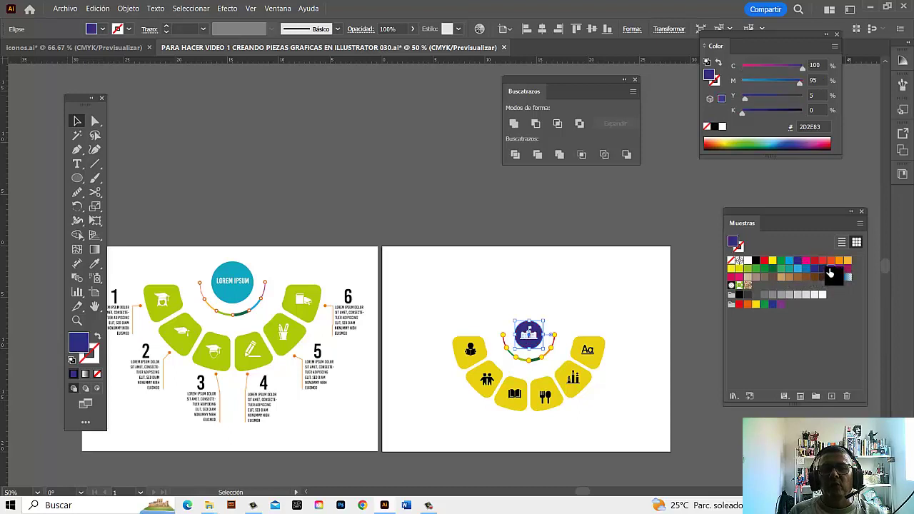
click(831, 274)
click(602, 302)
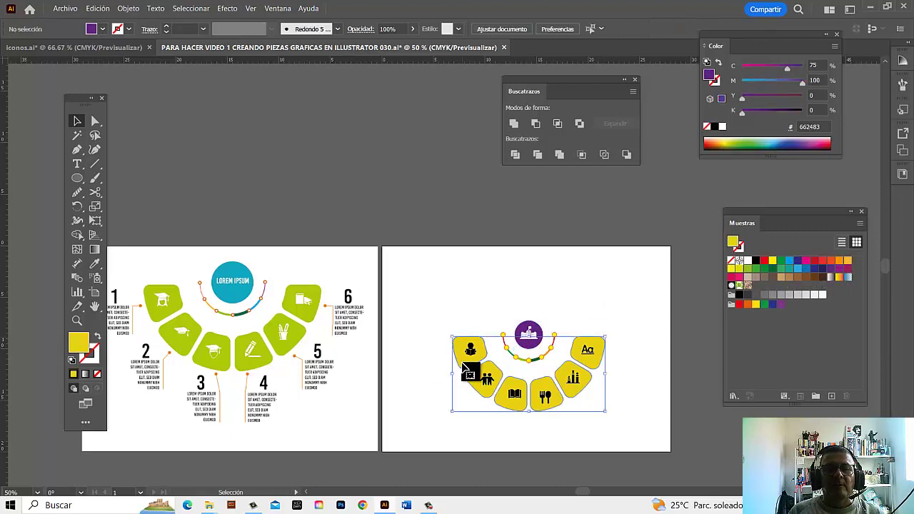
click(464, 365)
drag(841, 277, 845, 280)
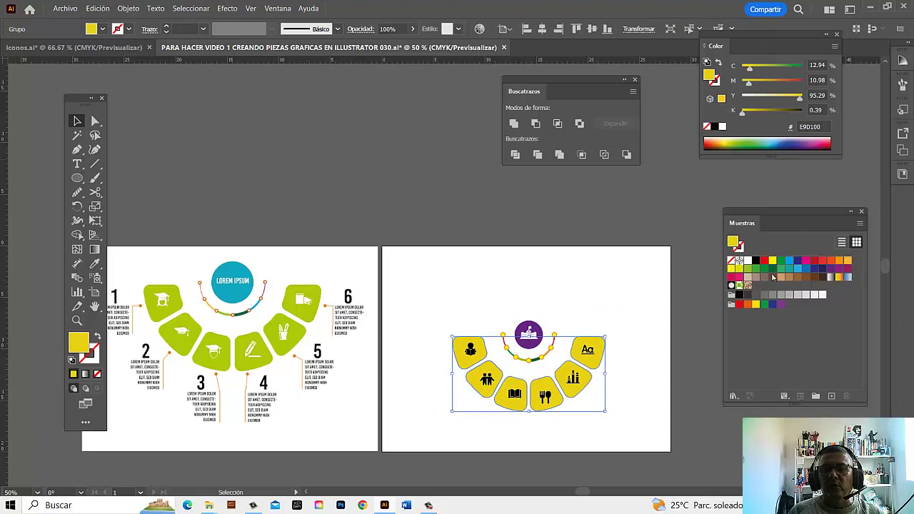
Step: Fill the tiles pink, then select the tile icons and make them white
click(736, 279)
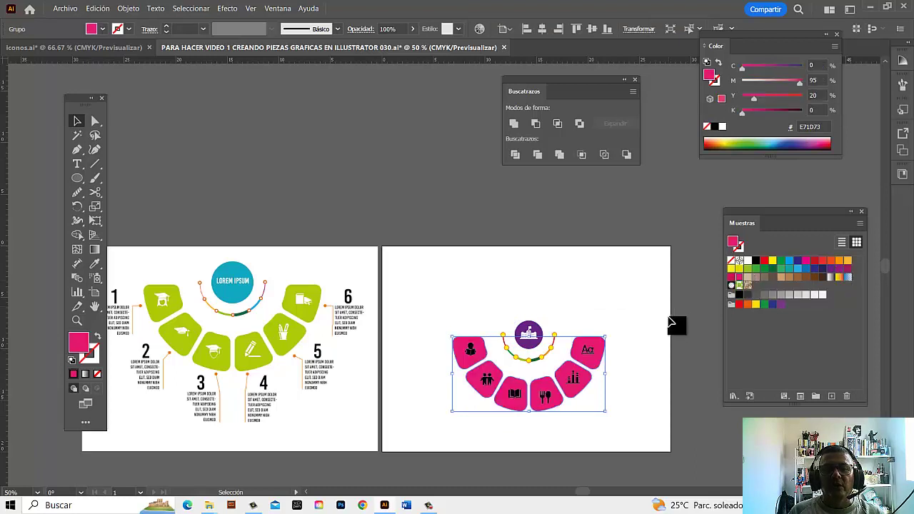
click(648, 402)
click(475, 353)
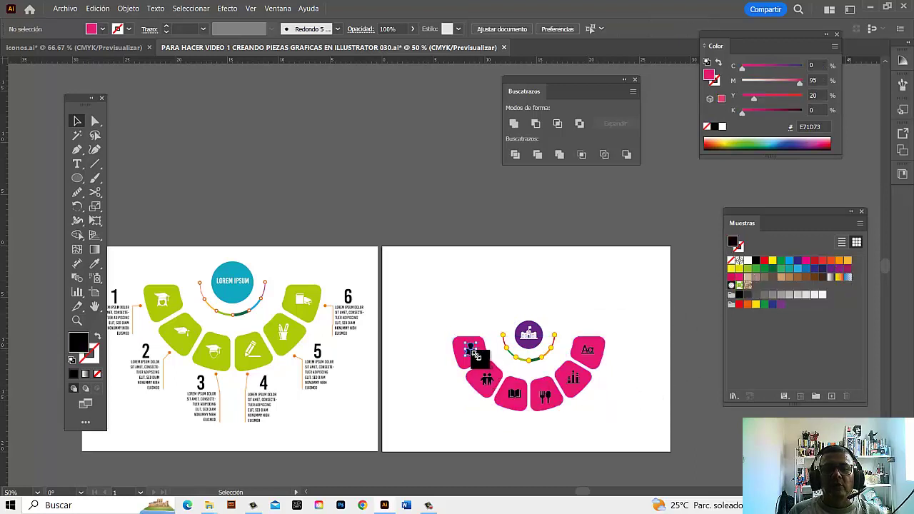
shift+click(487, 380)
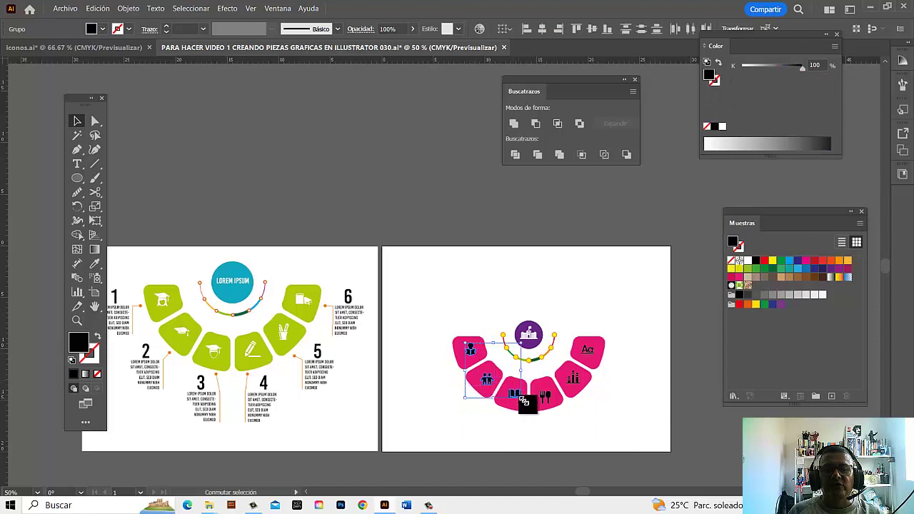
shift+click(520, 396)
shift+click(551, 397)
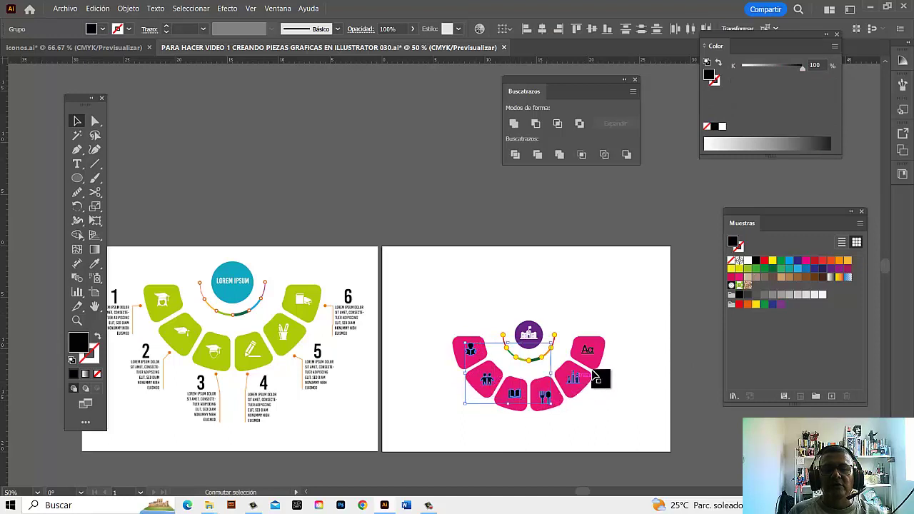
shift+click(592, 372)
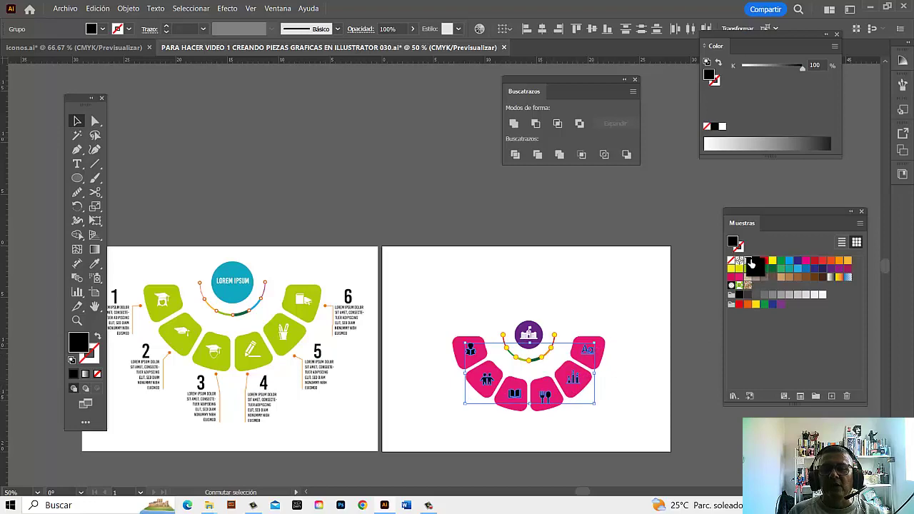
click(749, 262)
click(632, 289)
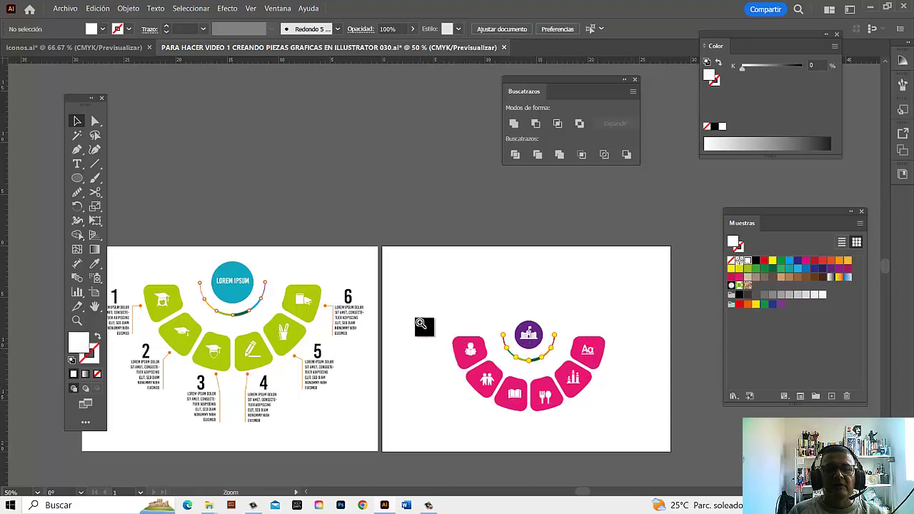
scroll(453, 327, up, 5)
Step: Unlock all objects with Object > Unlock All so the arc dots become editable
drag(612, 404, 516, 395)
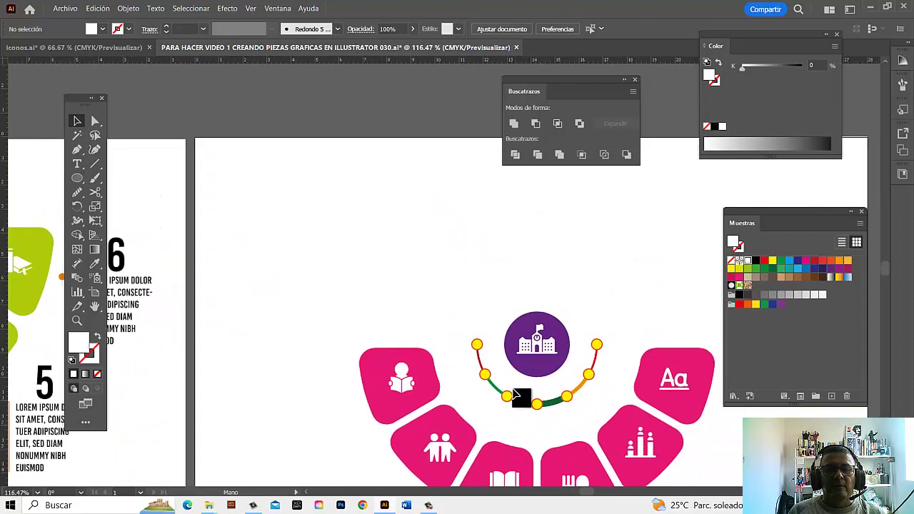
click(482, 357)
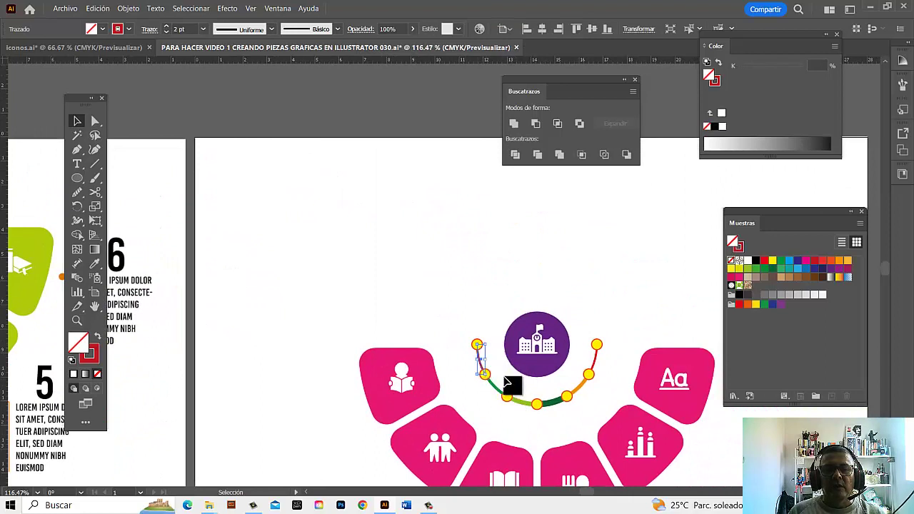
click(483, 335)
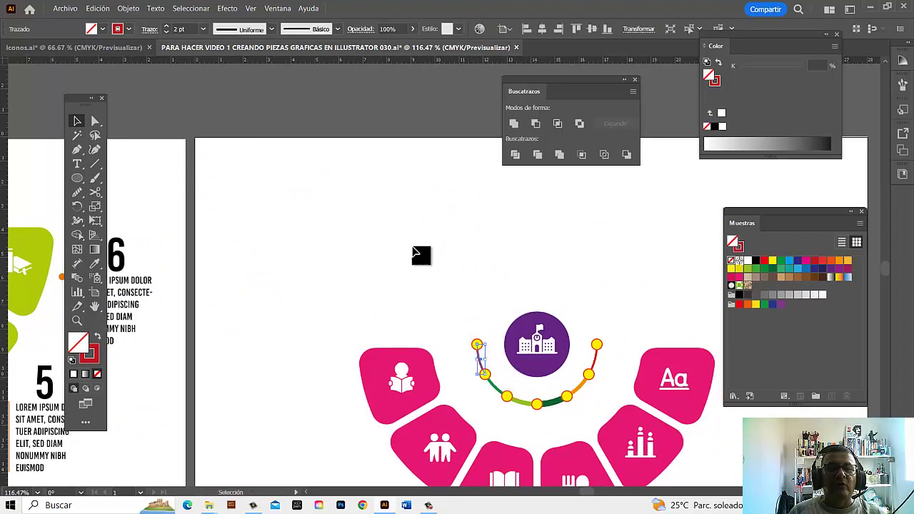
click(128, 9)
click(159, 105)
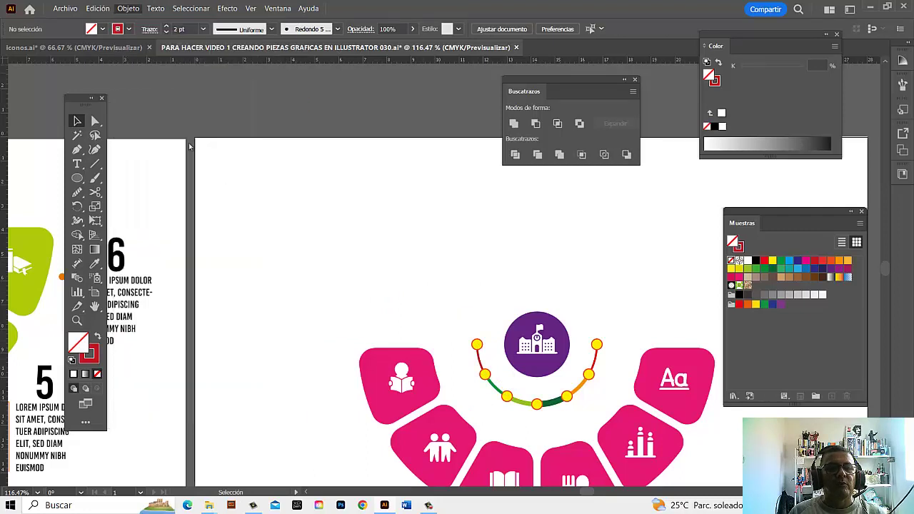
click(432, 246)
Step: Select all seven yellow arc dots and fill them pink with a purple stroke
click(477, 345)
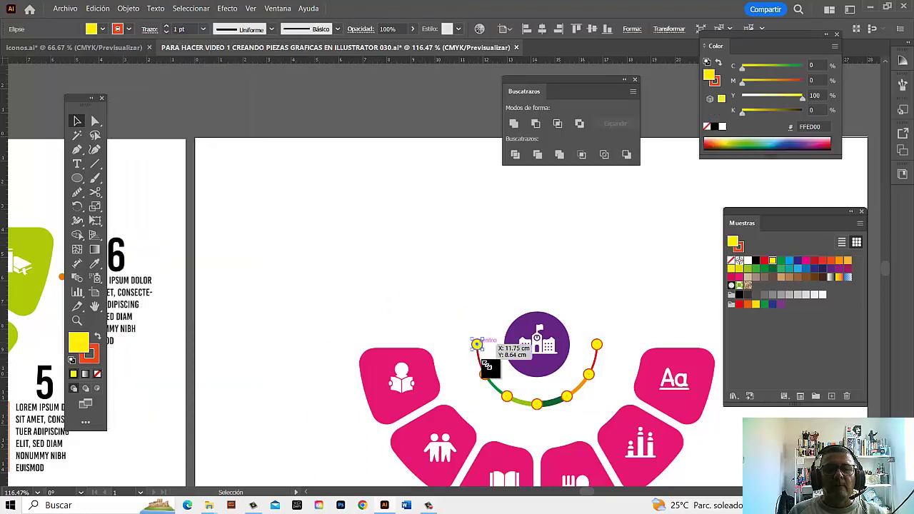
shift+click(485, 375)
shift+click(506, 396)
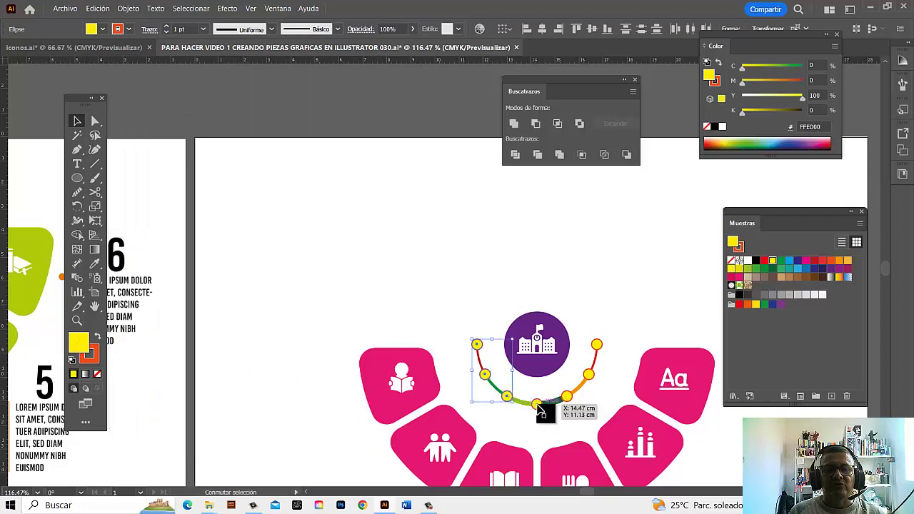
shift+click(536, 404)
shift+click(567, 396)
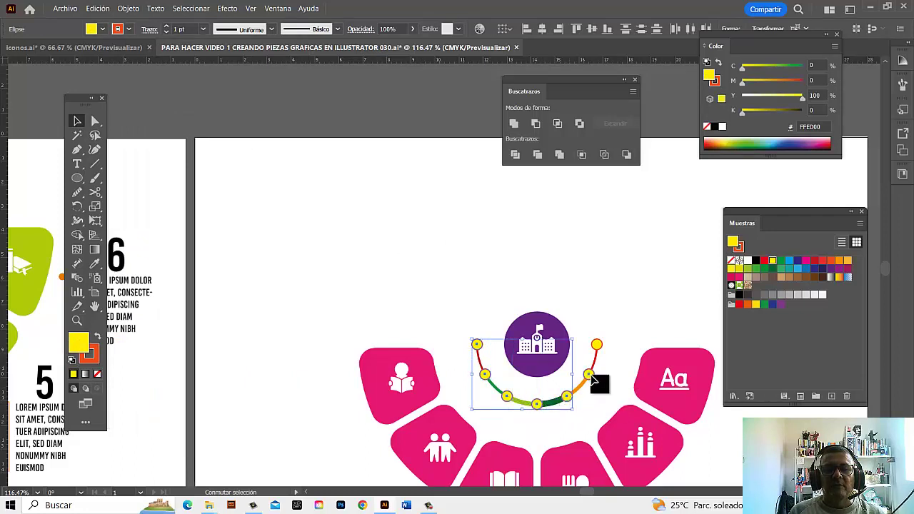
shift+click(589, 375)
shift+click(599, 345)
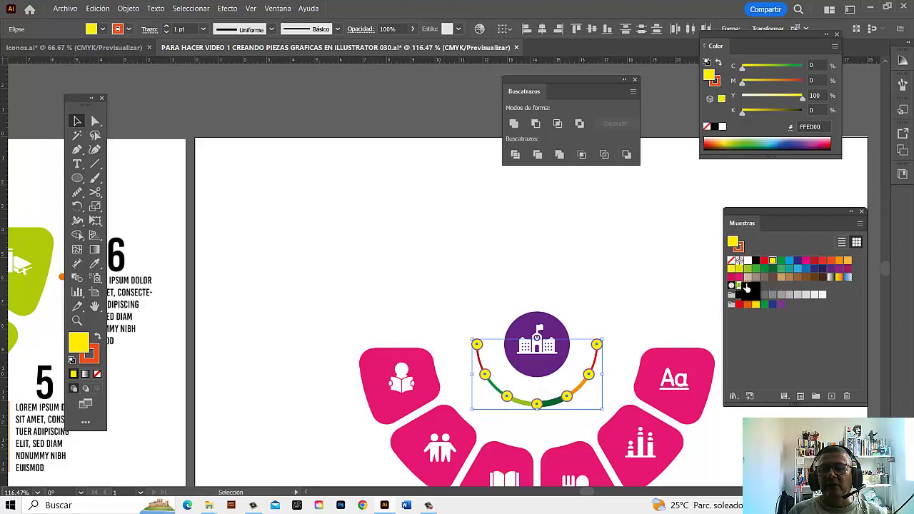
click(739, 279)
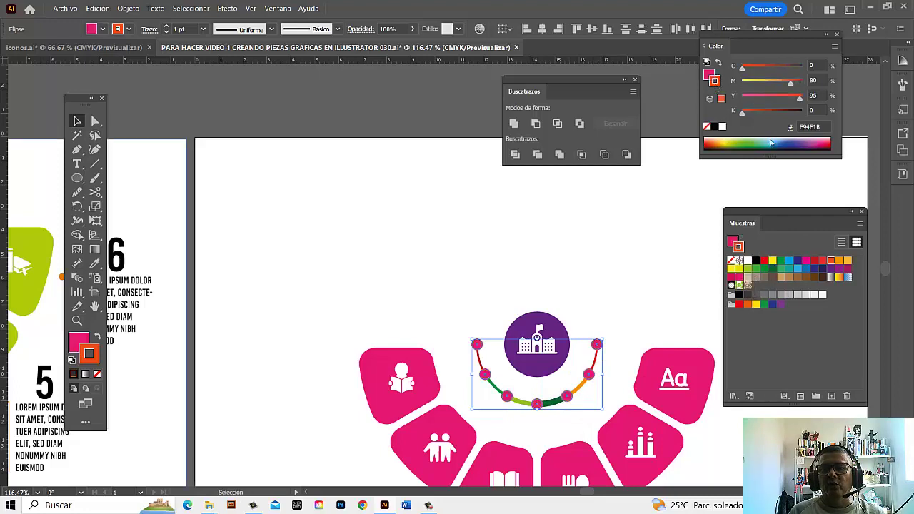
mouse_move(830, 270)
mouse_down()
mouse_move(646, 251)
mouse_move(483, 366)
mouse_up()
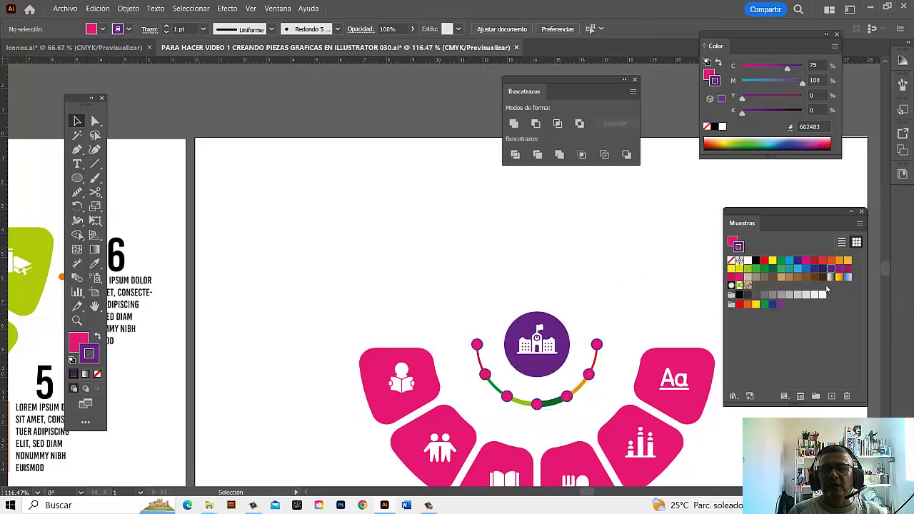
Step: Stroke the green, dark-green and orange arc segments pink instead of multicolour
drag(759, 185, 556, 398)
drag(493, 392, 500, 394)
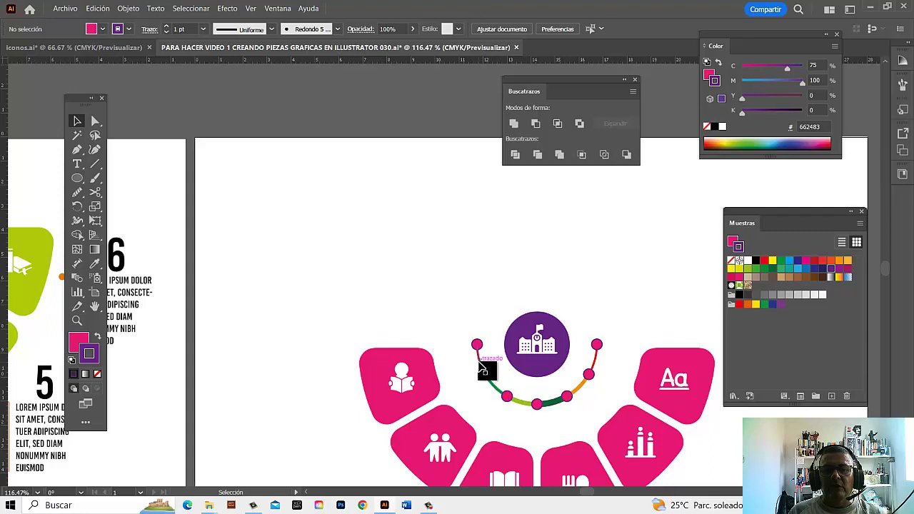
key(ctrl+z)
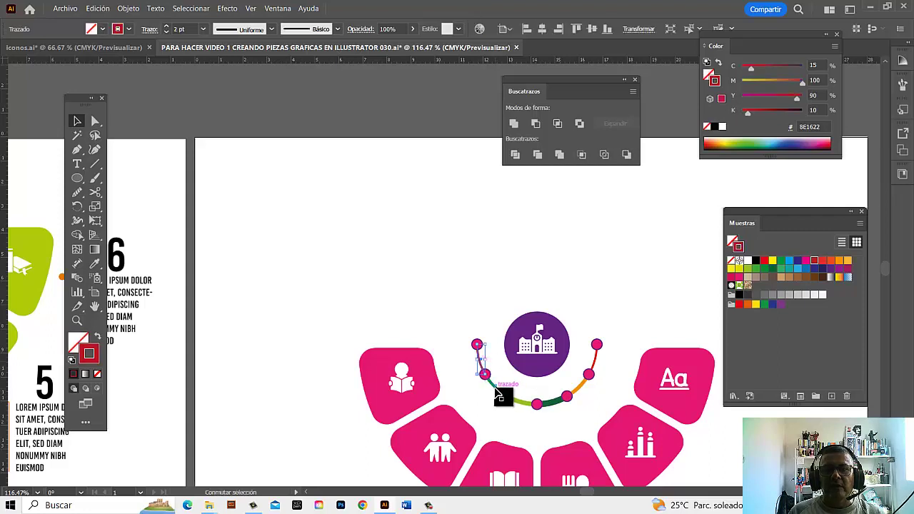
shift+click(513, 400)
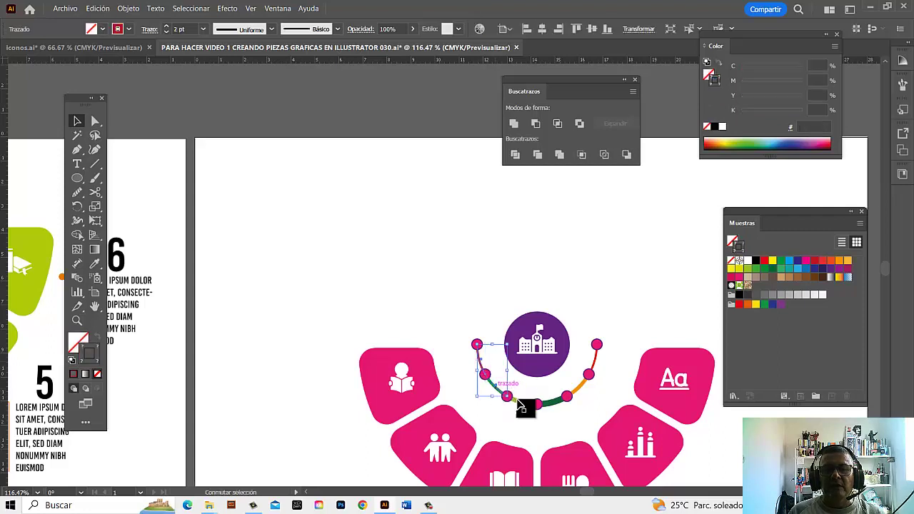
shift+click(563, 401)
shift+click(579, 386)
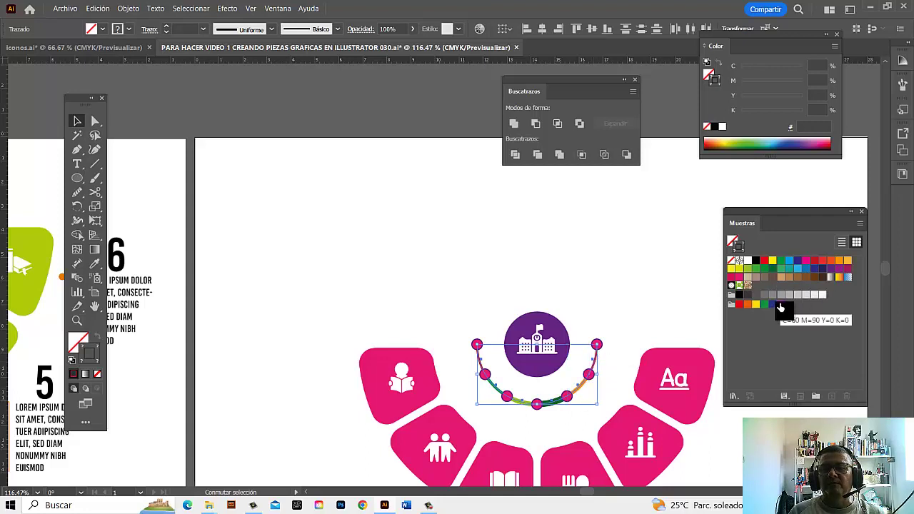
click(840, 273)
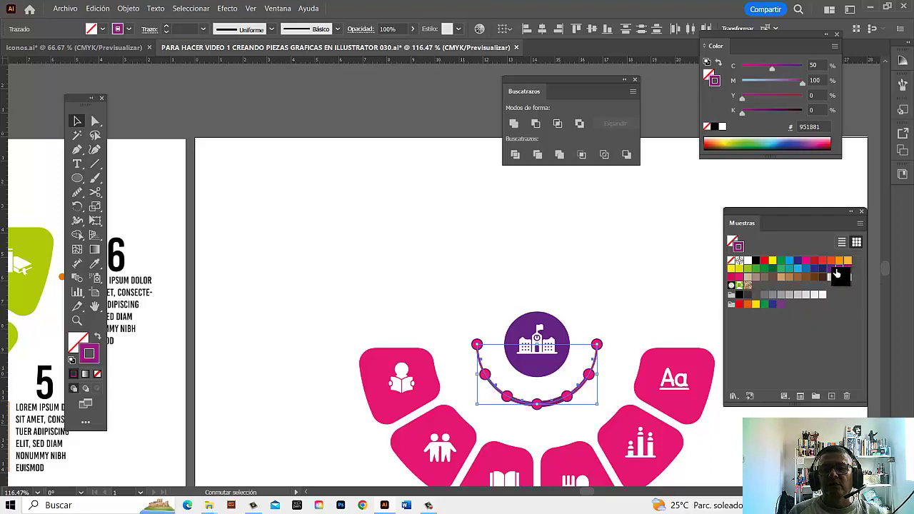
click(806, 261)
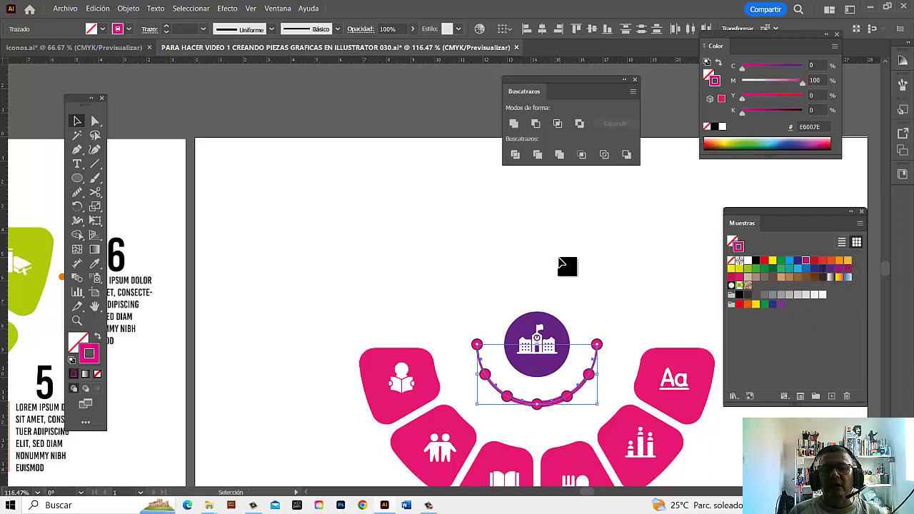
click(474, 357)
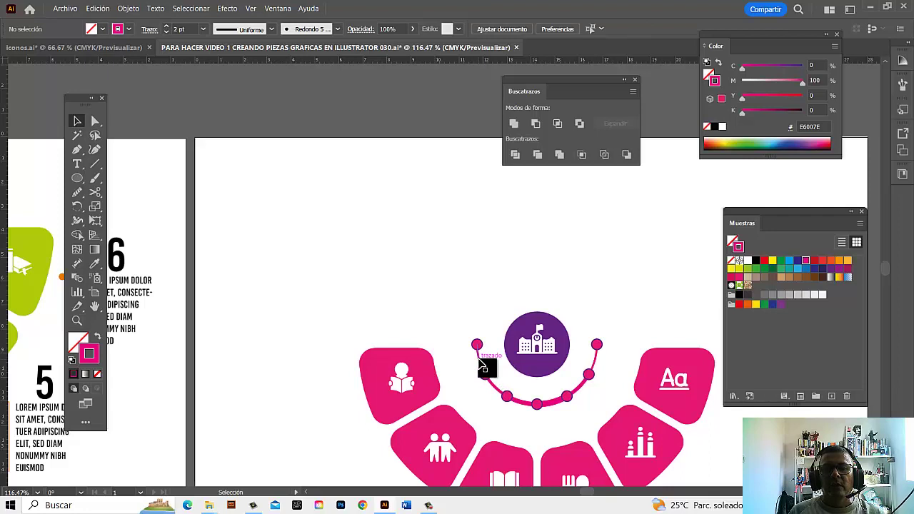
Step: Set the stroke magenta of the left and bottom arc segments to 30 and 50
click(481, 361)
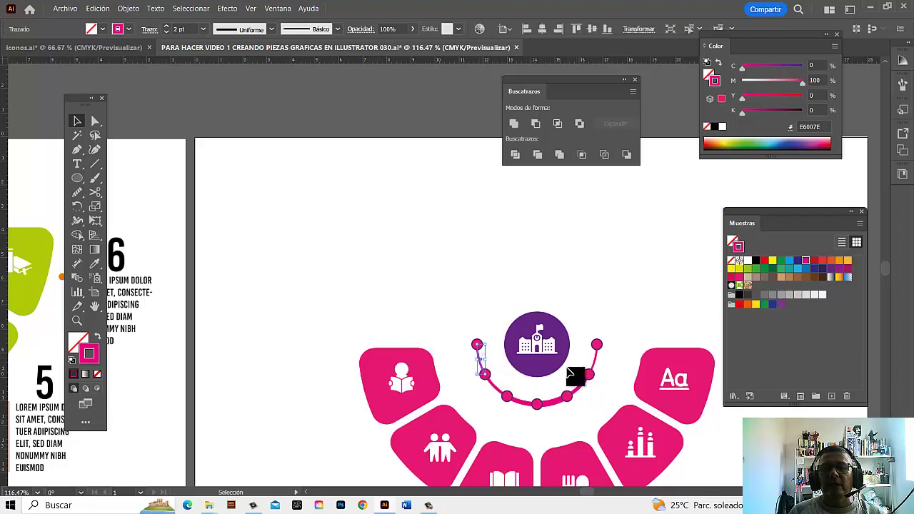
click(557, 402)
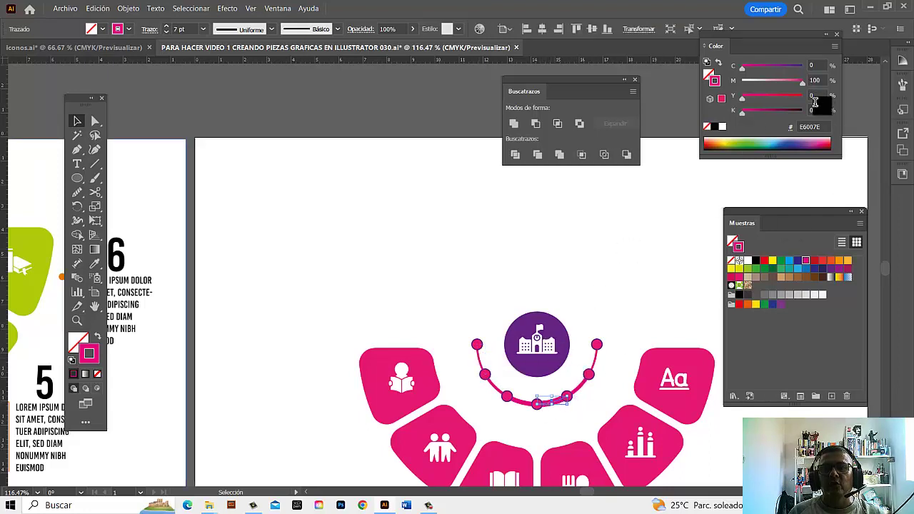
click(819, 79)
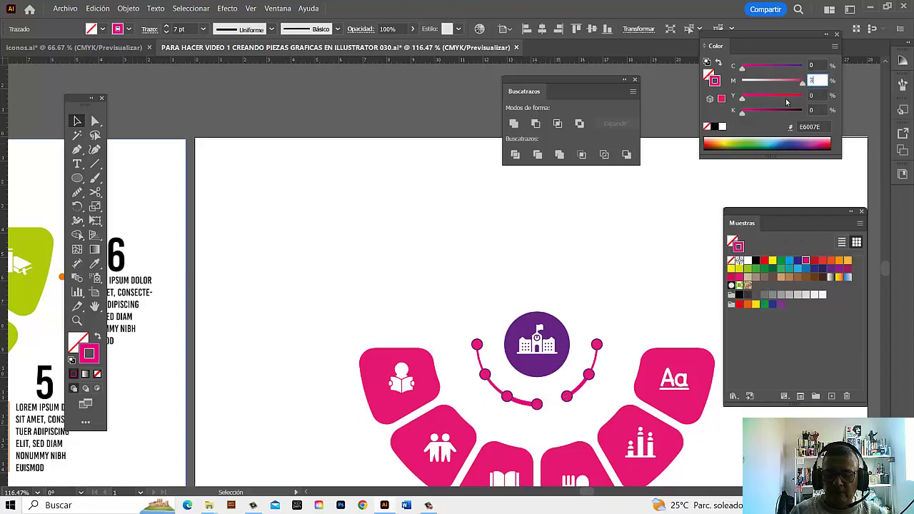
text(0)
key(Return)
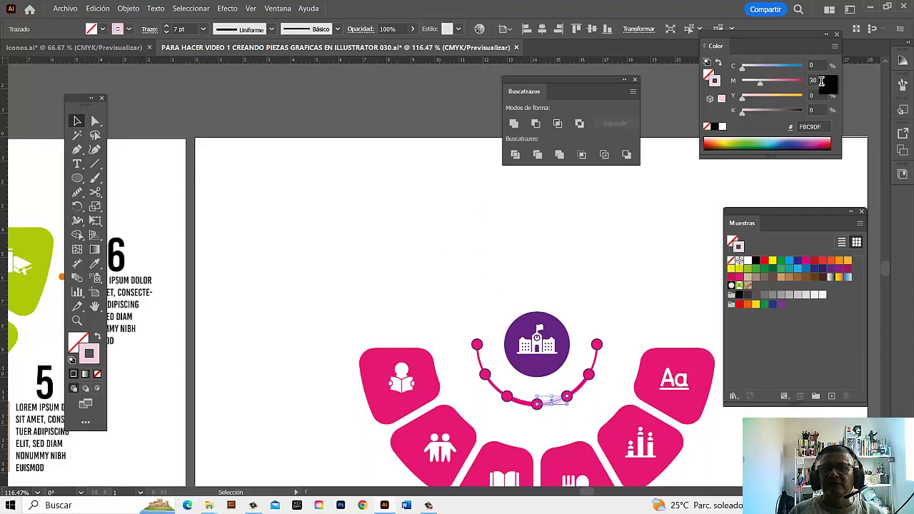
key(Return)
text(50)
key(Return)
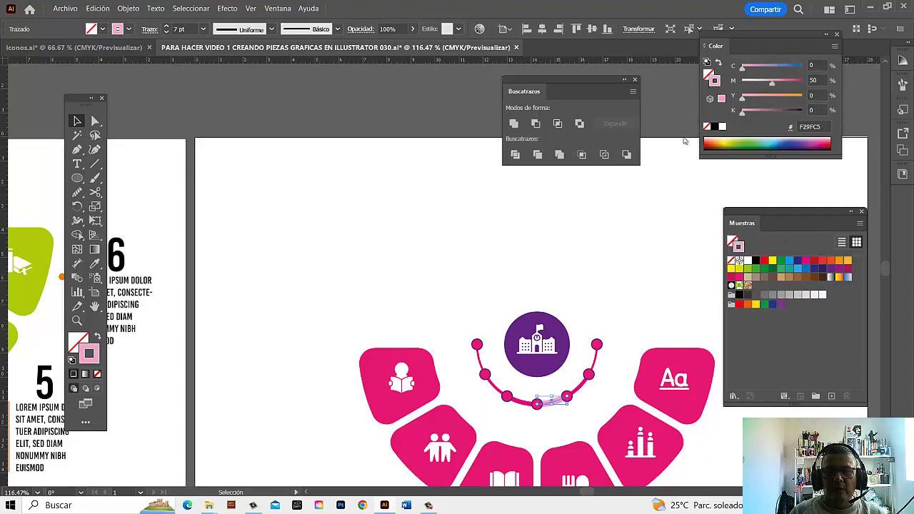
Step: Set the right arc segment's stroke magenta to 70 and the top-right segment's to 90
click(582, 385)
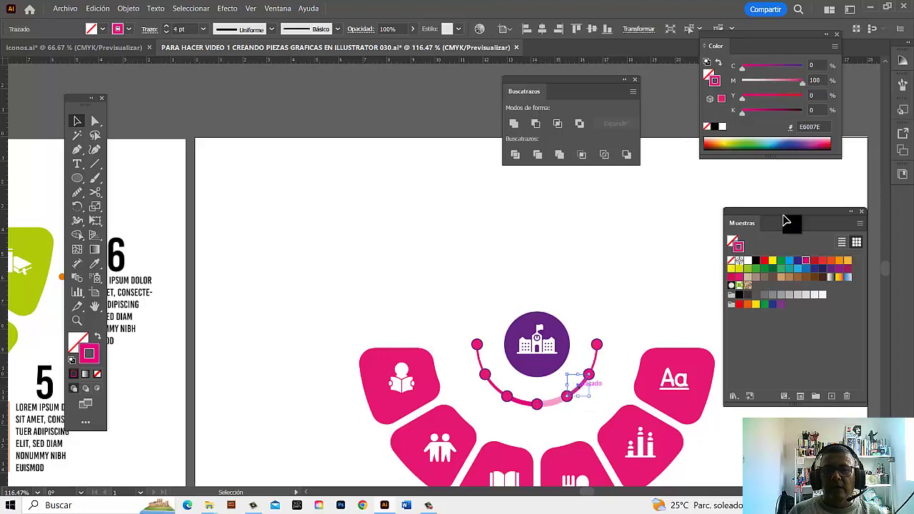
drag(818, 80, 792, 85)
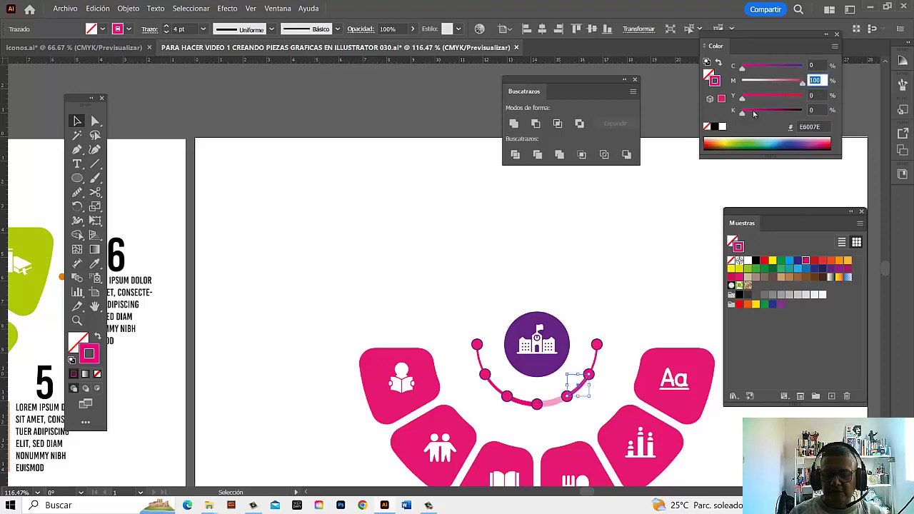
text(70)
key(Return)
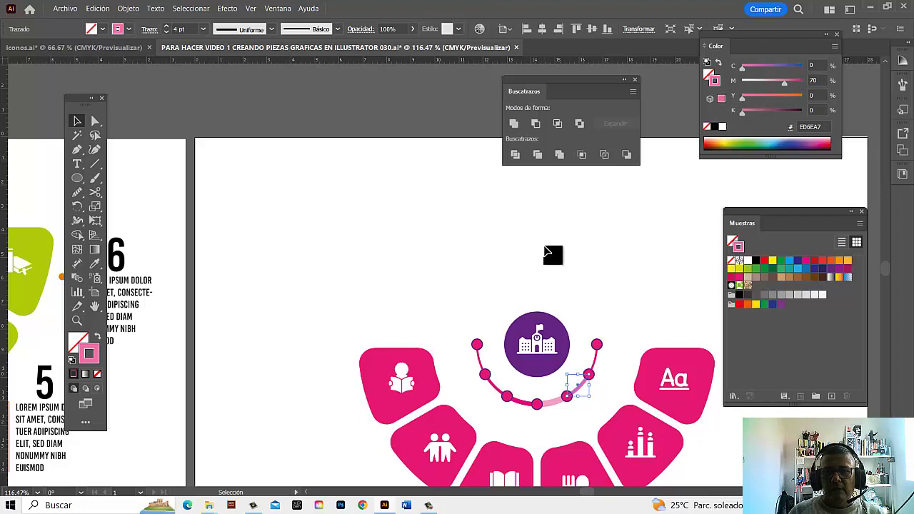
click(594, 361)
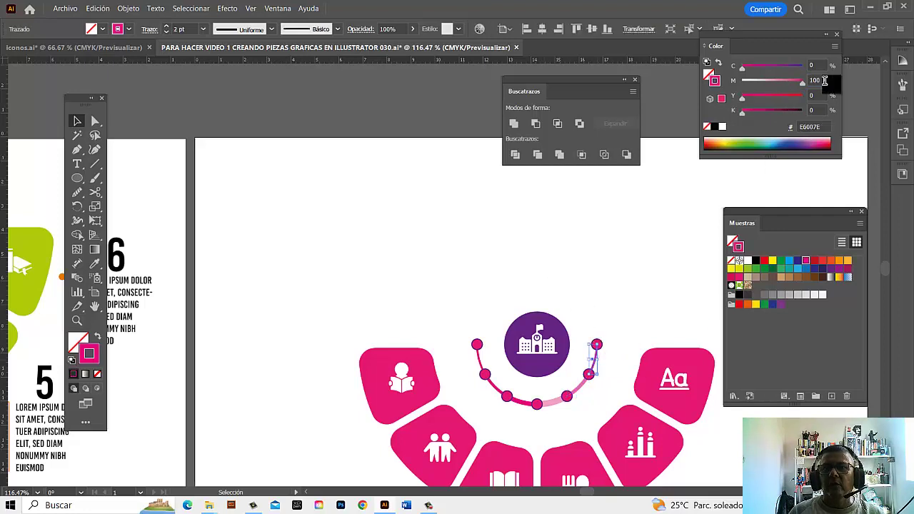
drag(816, 79, 802, 98)
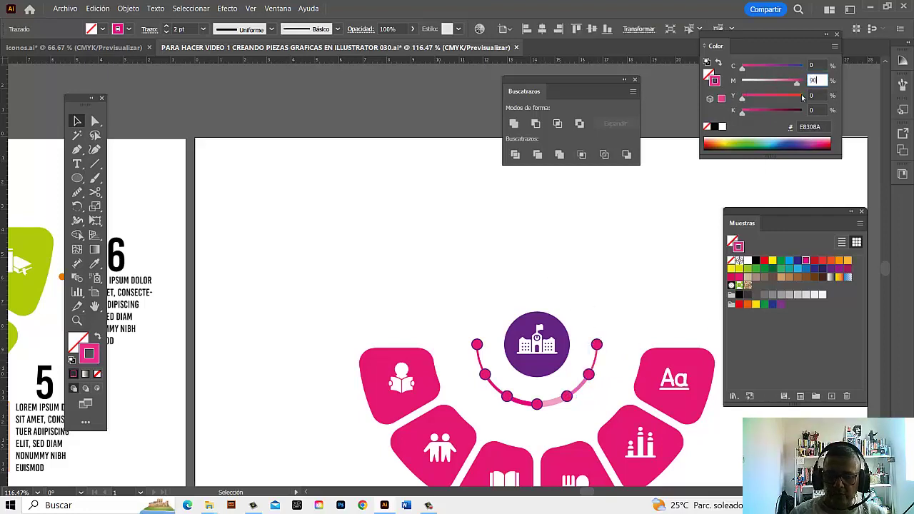
text(90)
key(Return)
Step: Give the bottom arc segment magenta 45 and the lower-left segment magenta 30
click(526, 406)
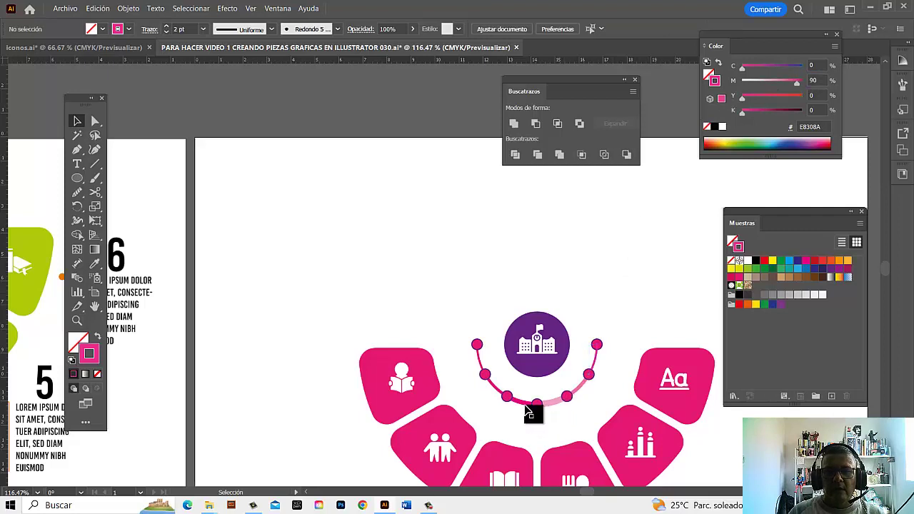
click(527, 408)
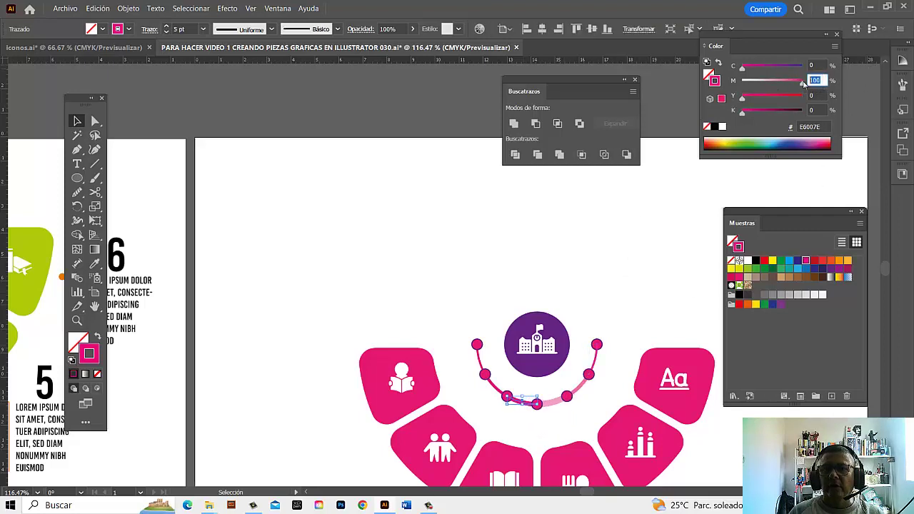
text(45)
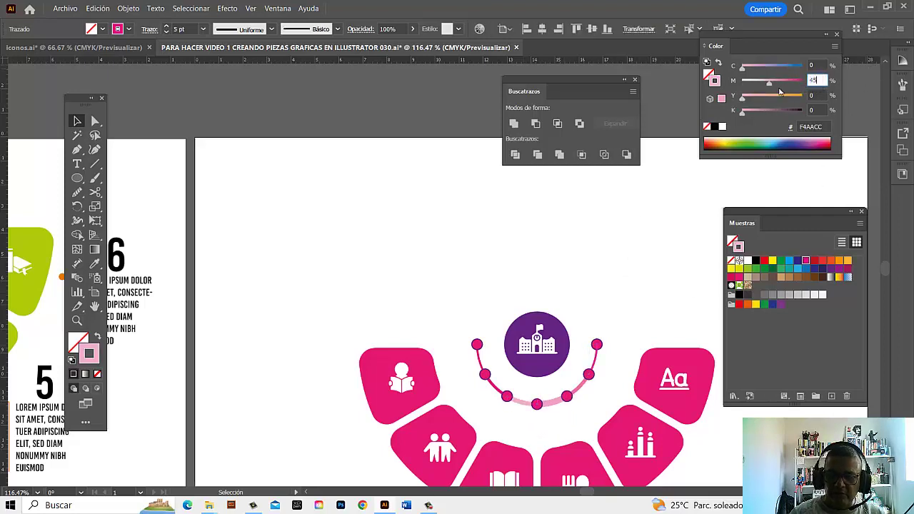
key(Return)
click(516, 393)
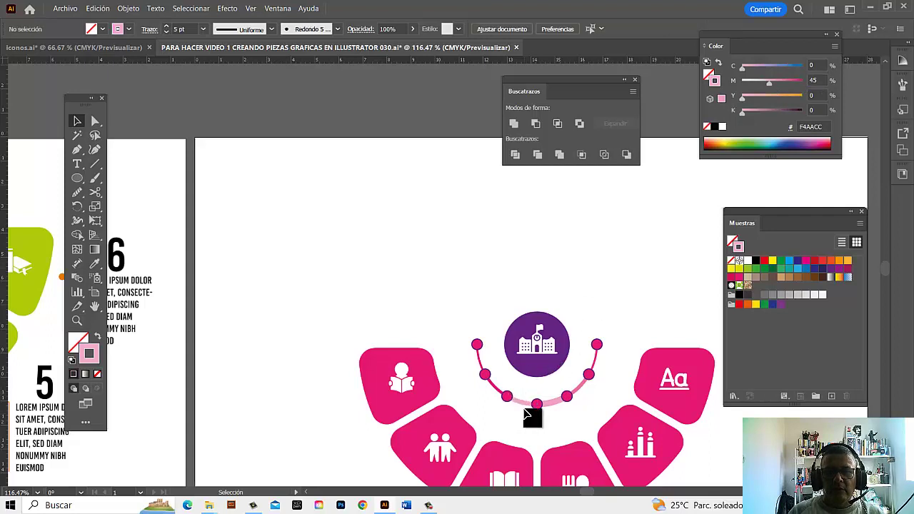
click(521, 401)
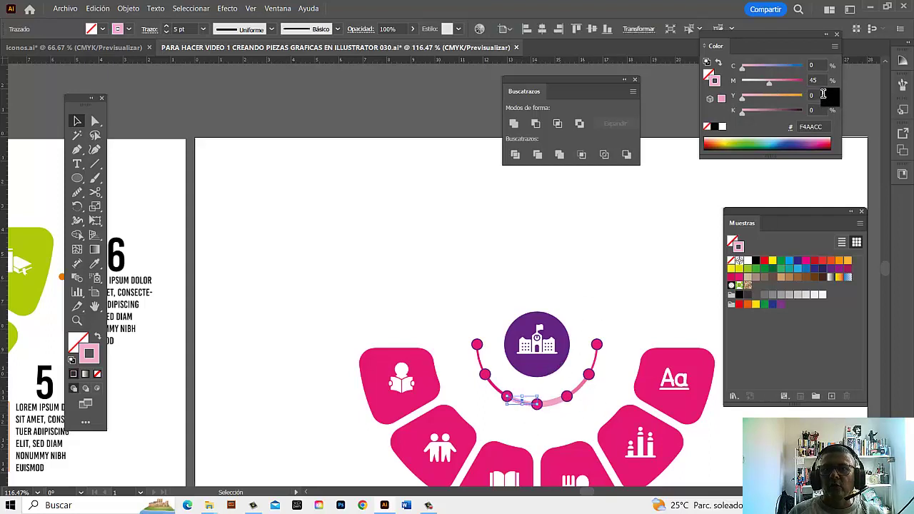
click(823, 80)
text(0)
key(Return)
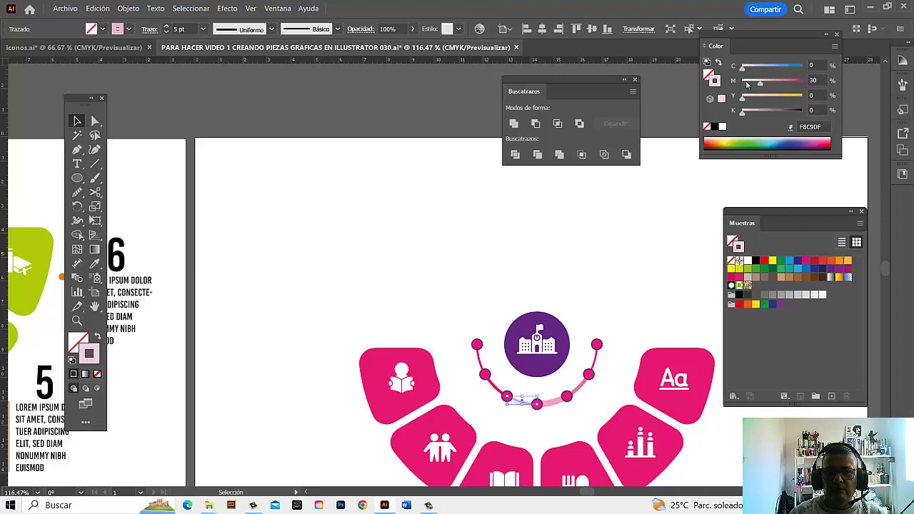
Step: Set the short left segment to magenta 50 and the top-left segment to 80, then zoom out
click(510, 416)
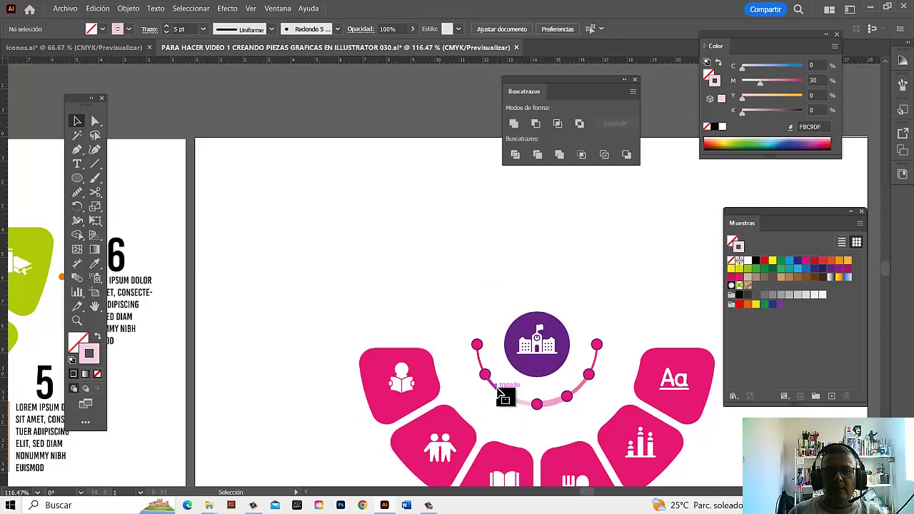
click(498, 389)
click(815, 81)
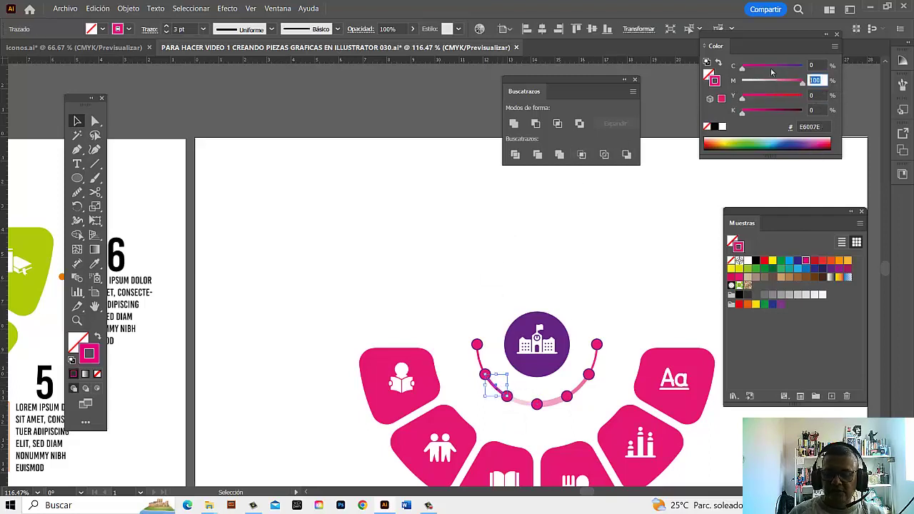
text(50)
key(Return)
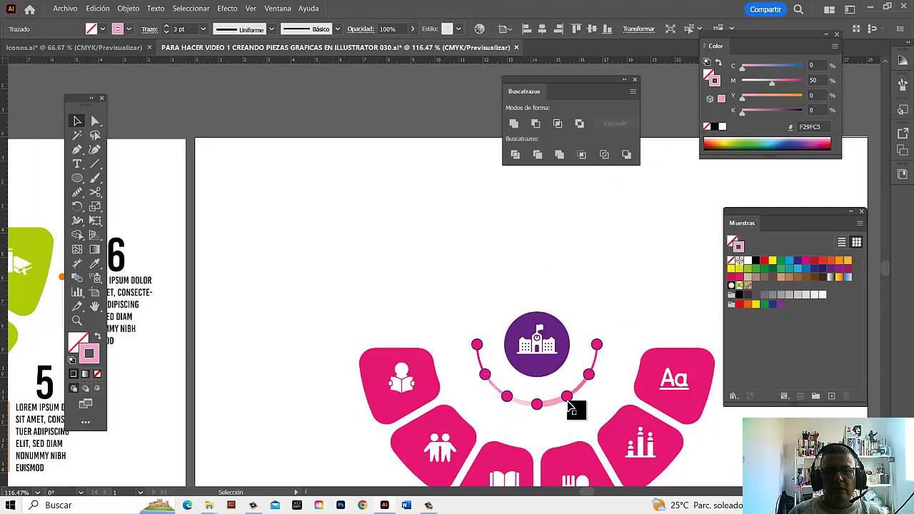
click(532, 385)
click(482, 365)
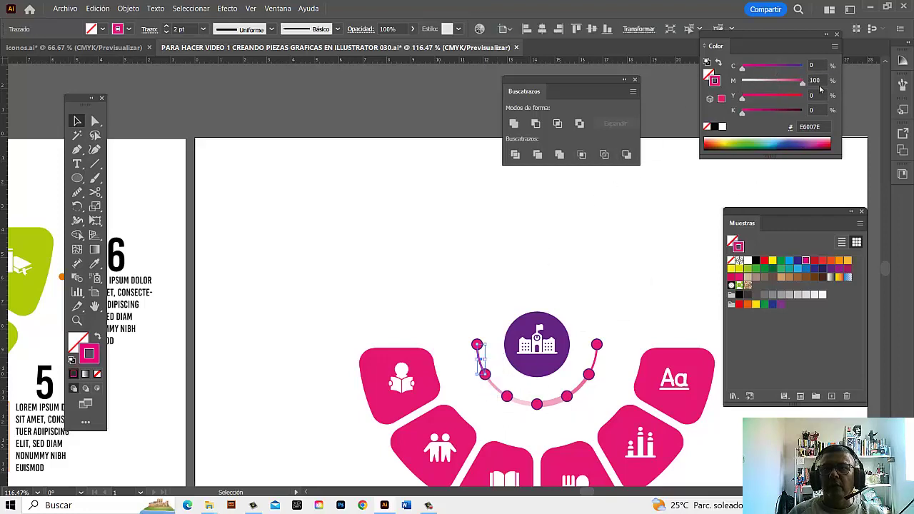
drag(820, 80, 761, 80)
text(80)
key(Return)
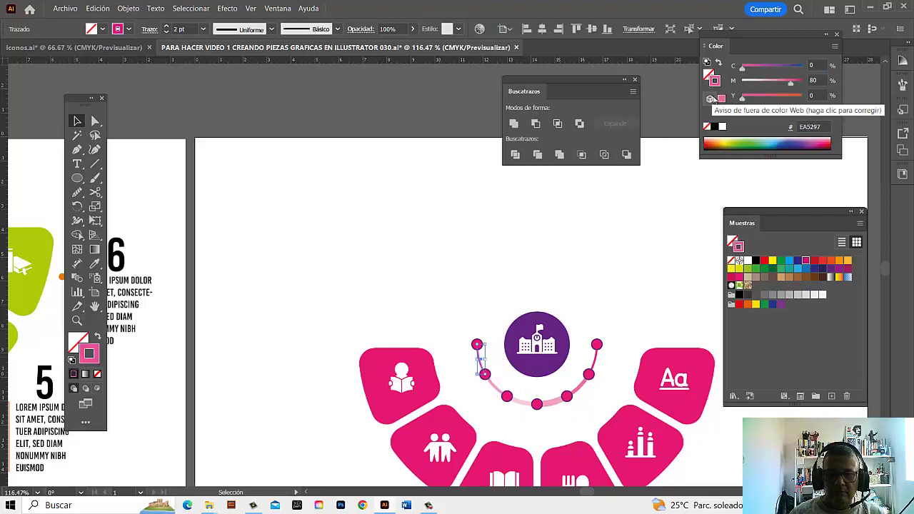
click(652, 286)
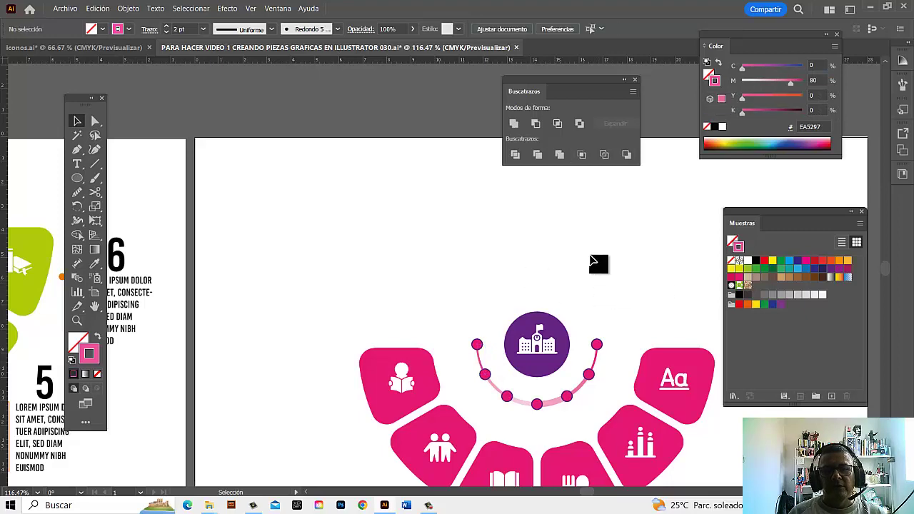
key(ctrl+1)
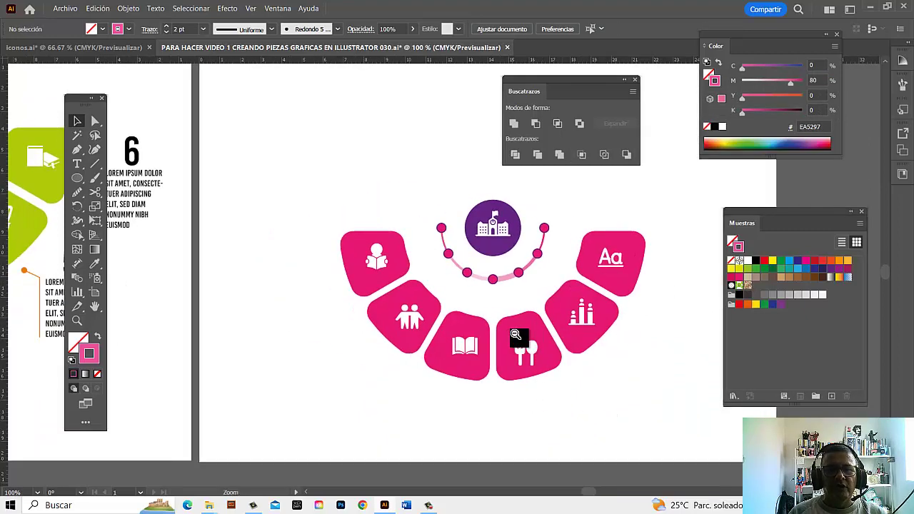
Step: Raise the whole pink arc graphic on the artboard and start a text object at its upper left
scroll(518, 328, down, 3)
drag(492, 314, 567, 335)
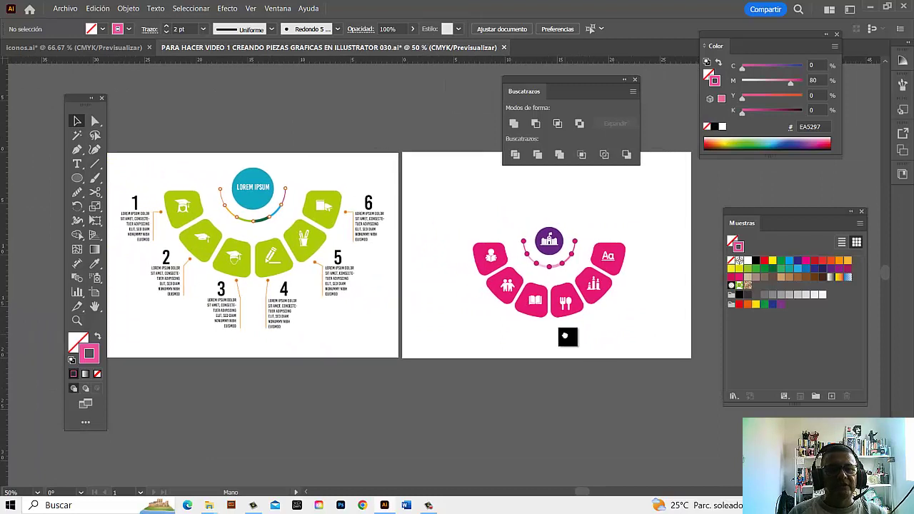
drag(468, 207, 687, 354)
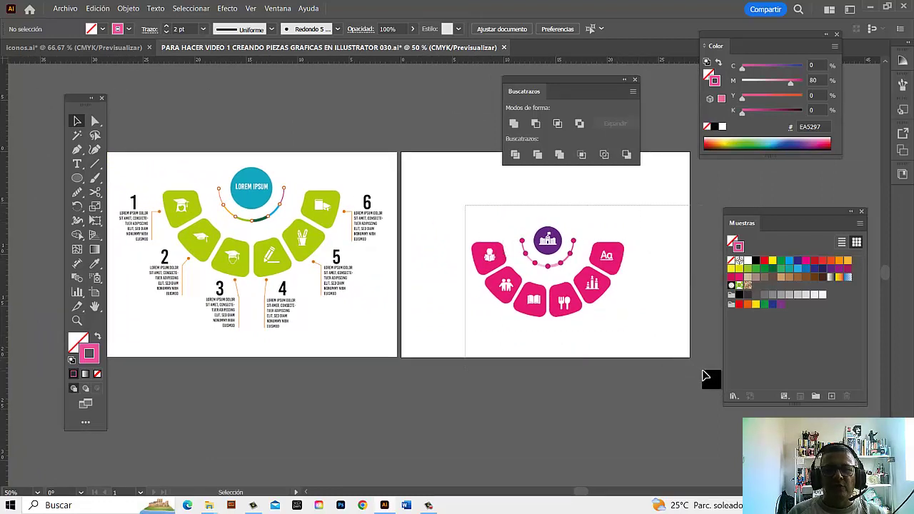
drag(595, 296, 598, 270)
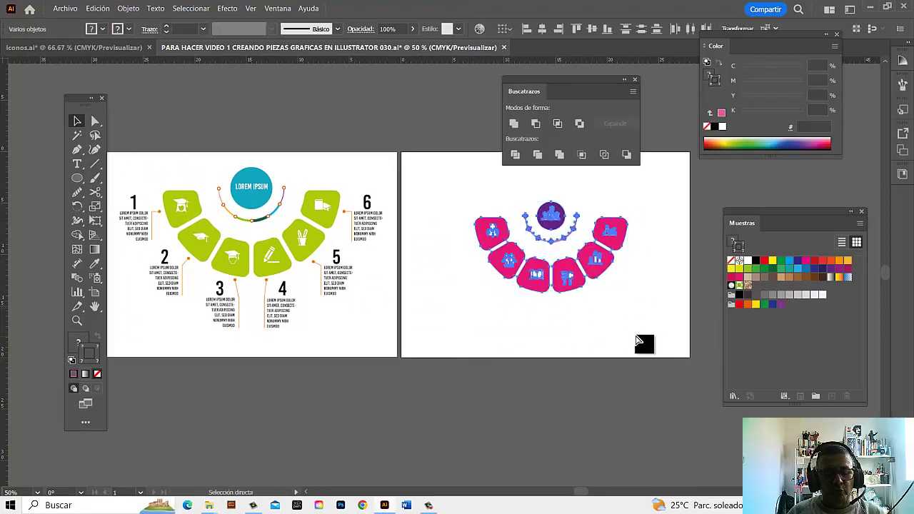
click(641, 342)
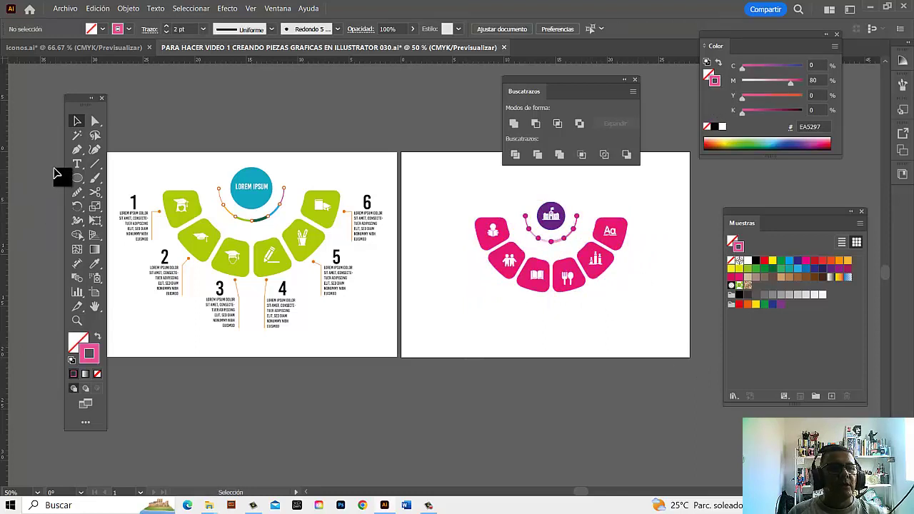
click(78, 164)
click(420, 196)
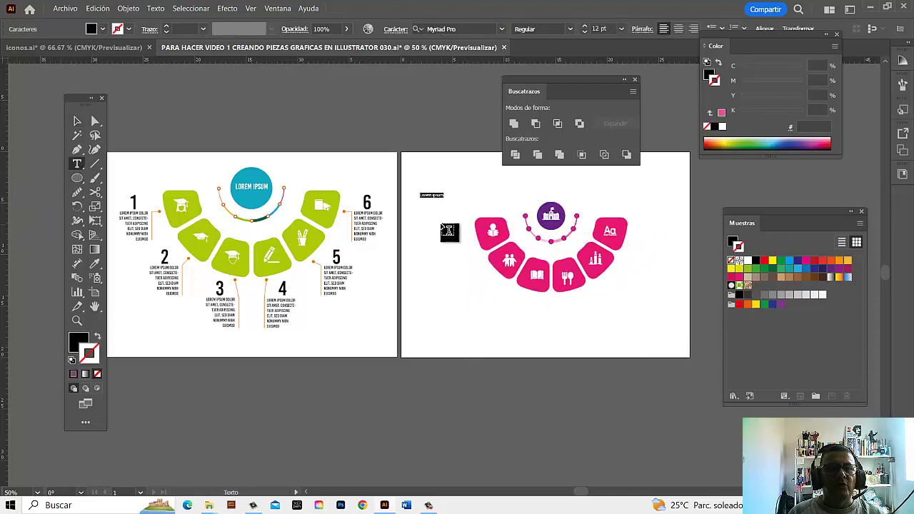
Step: Enlarge the numeral 1 to about 55 pt and set it in Bebas Neue Regular
click(77, 122)
drag(424, 199, 431, 214)
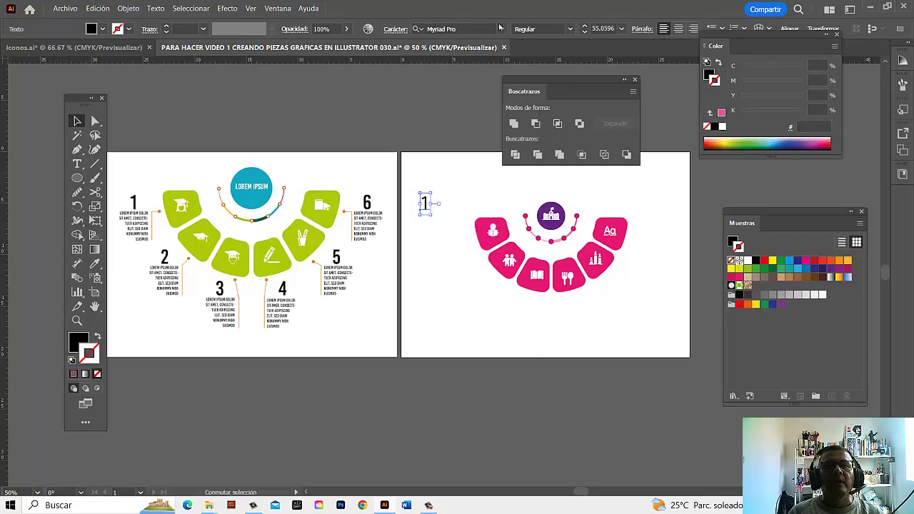
click(501, 29)
click(477, 109)
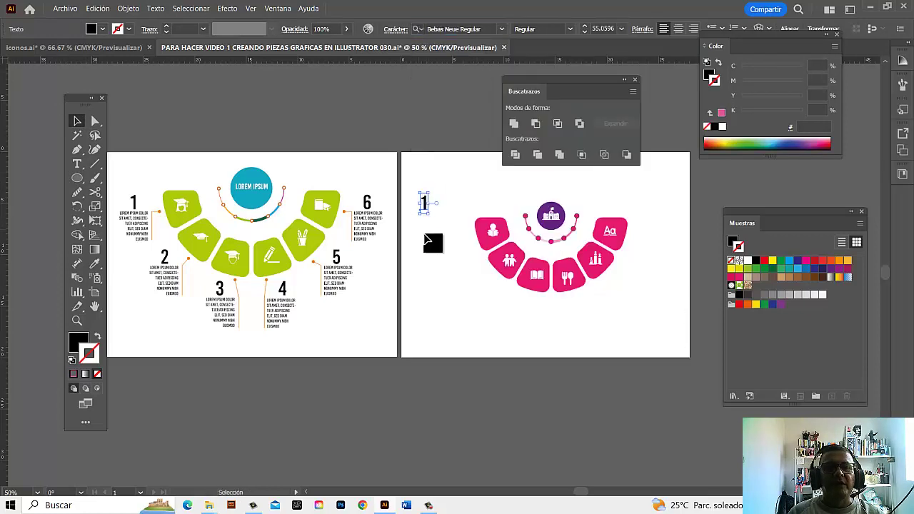
click(417, 273)
Step: Add a placeholder-text paragraph below the numeral, set its alignment, and position the numbered block
click(77, 164)
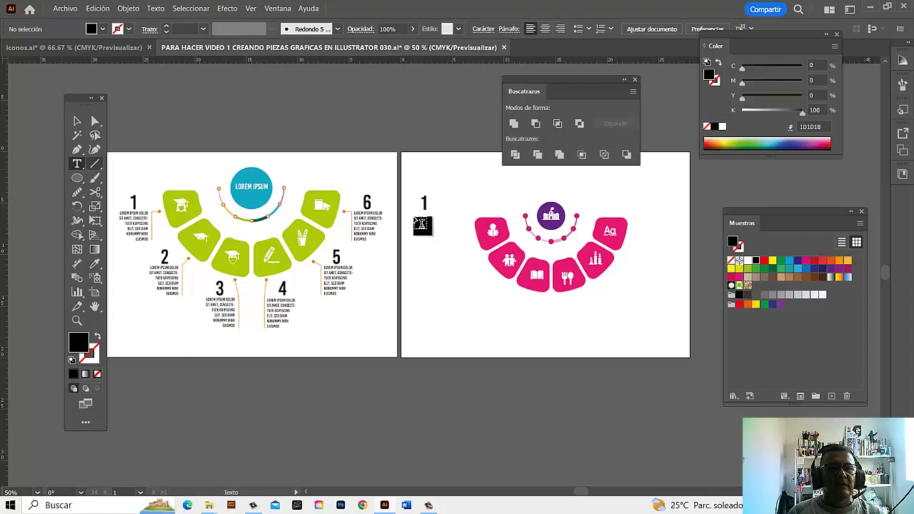
drag(409, 225, 443, 255)
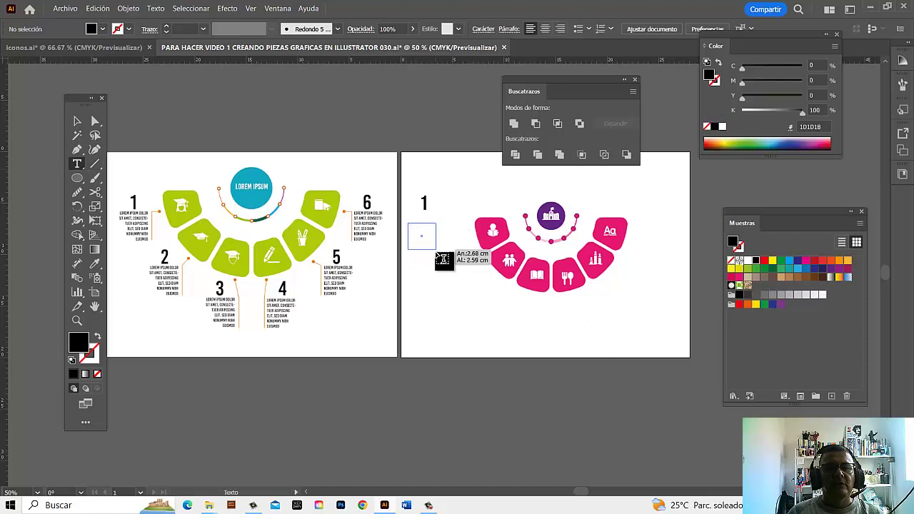
drag(442, 254, 436, 251)
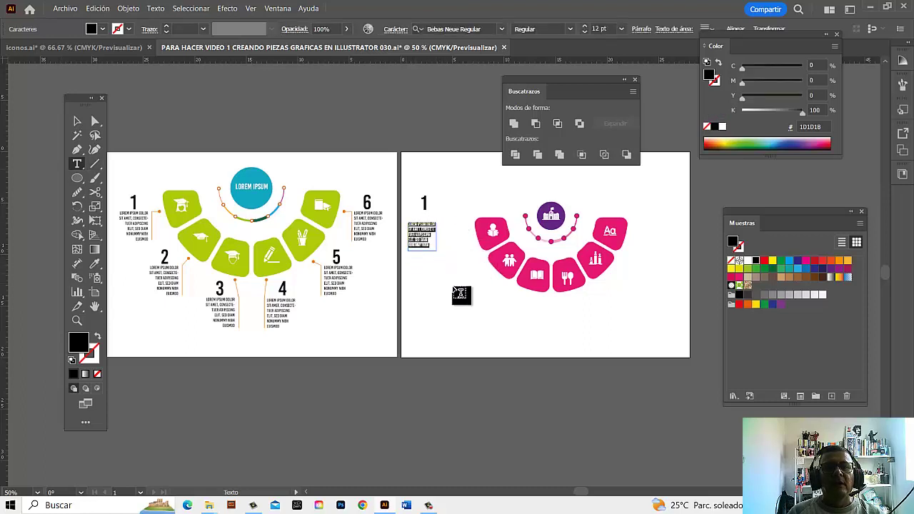
click(641, 31)
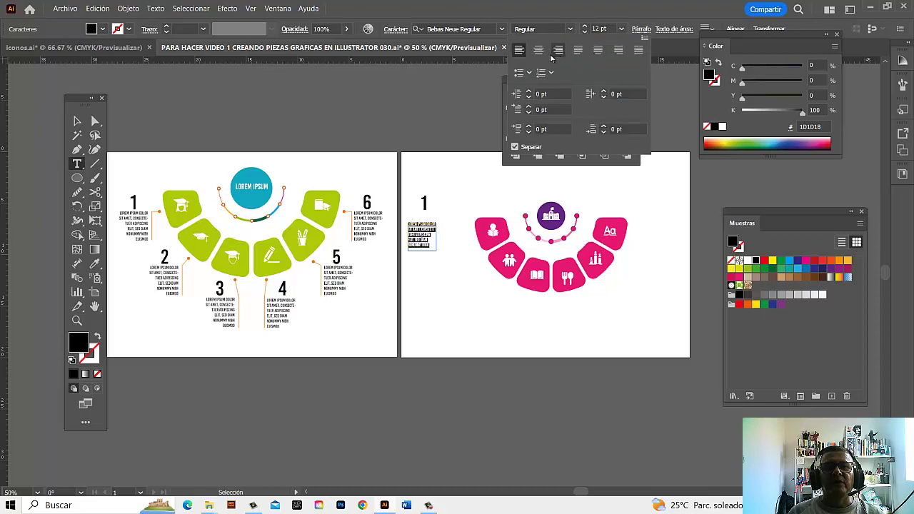
click(559, 50)
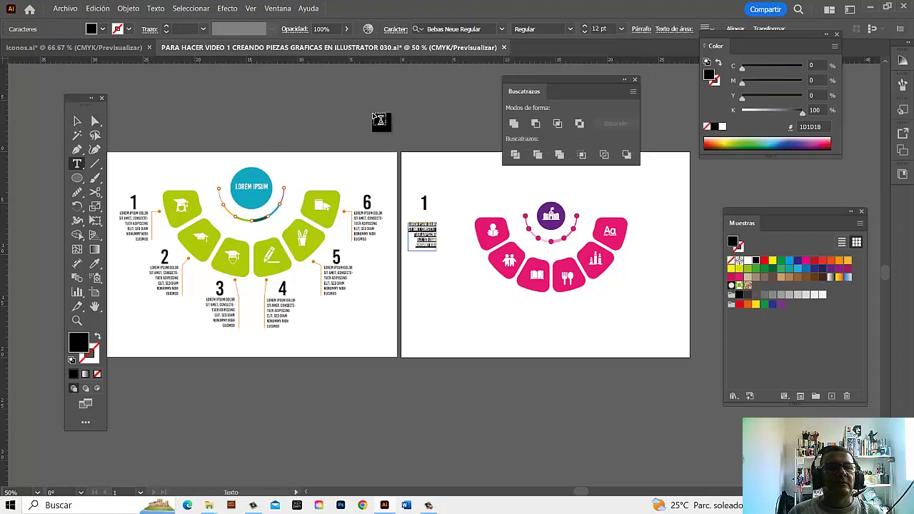
click(77, 122)
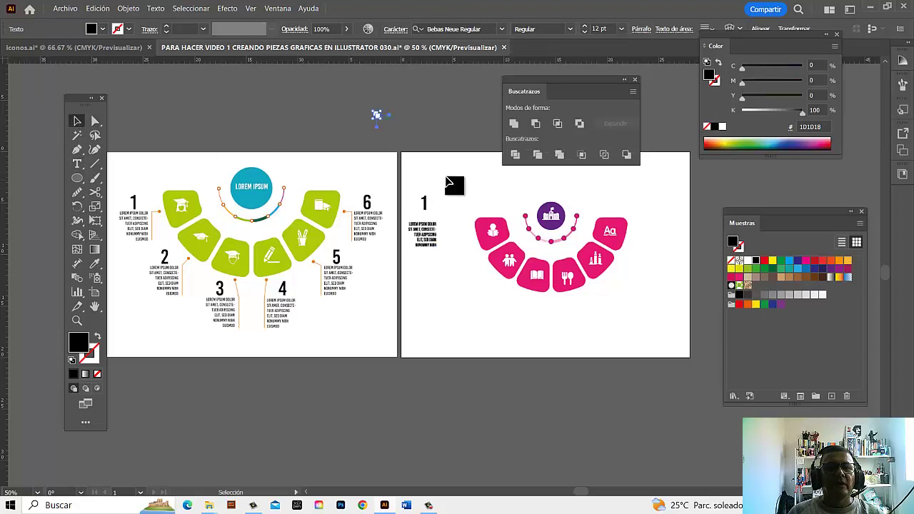
mouse_move(424, 202)
mouse_down()
mouse_move(442, 270)
mouse_move(448, 248)
mouse_move(460, 250)
mouse_move(471, 289)
mouse_up()
click(489, 197)
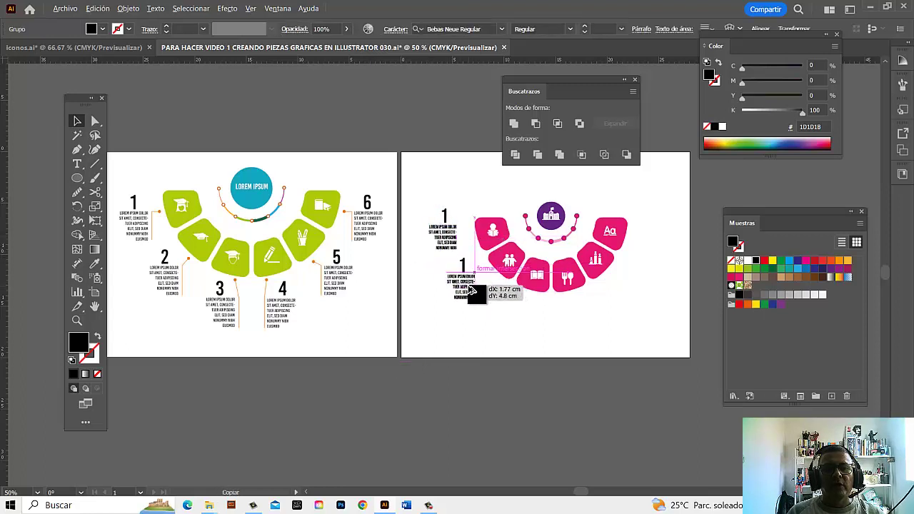
Step: Duplicate the numbered text blocks lower down and over to the right of the arc
mouse_move(470, 288)
mouse_down()
mouse_move(531, 330)
mouse_move(520, 328)
mouse_move(590, 328)
mouse_up()
click(536, 341)
key(ctrl+z)
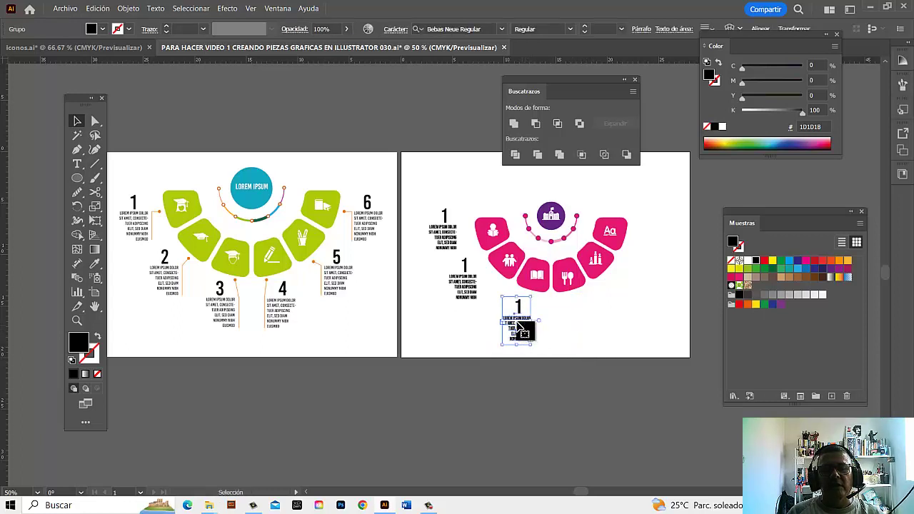
shift+click(467, 284)
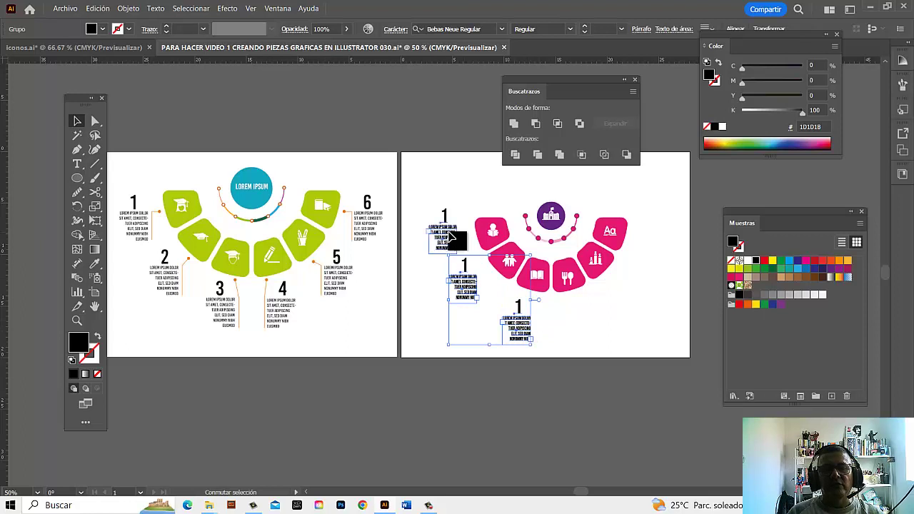
drag(452, 235, 655, 330)
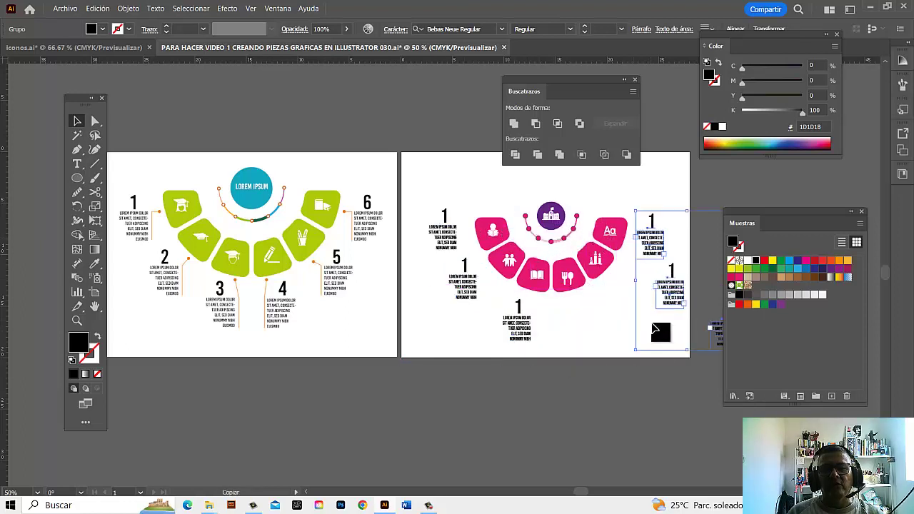
Step: Place the spare block on the artboard and line up the right-side blocks beside the arc tiles
scroll(604, 383, left, 2)
click(661, 400)
drag(665, 331, 528, 321)
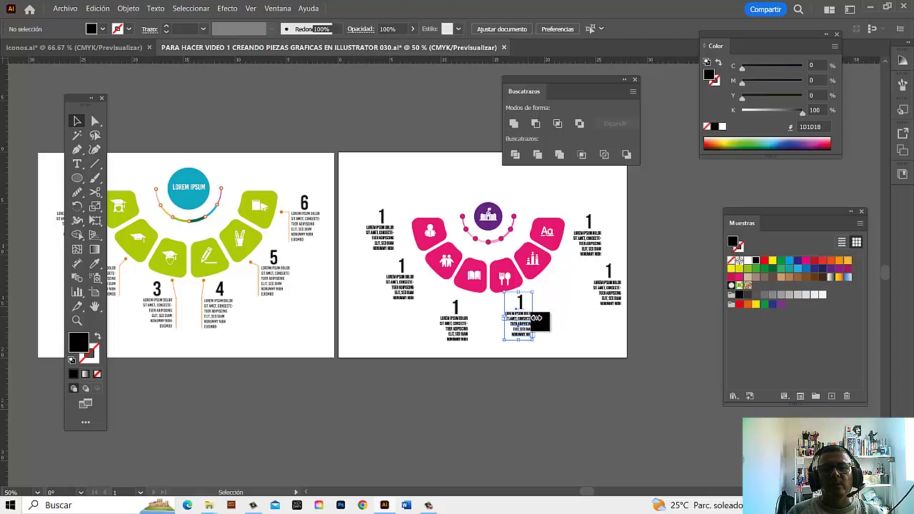
click(628, 330)
click(612, 294)
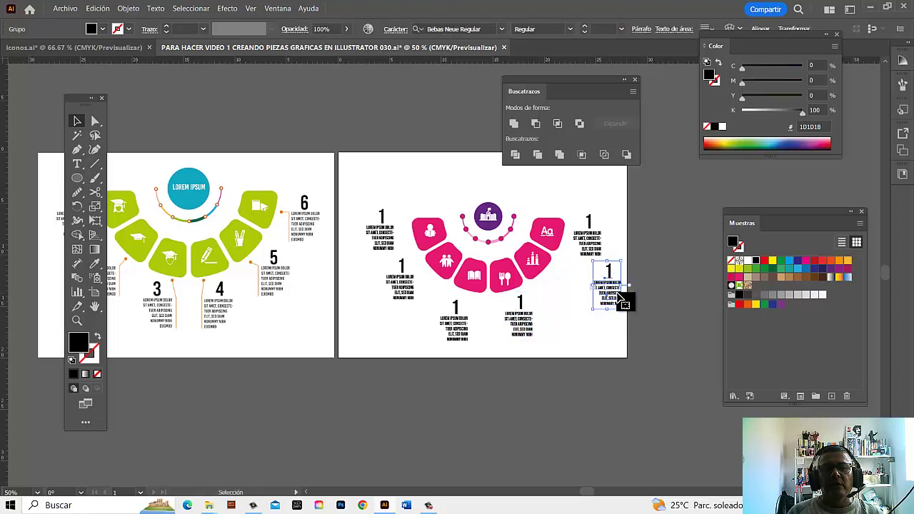
drag(613, 295, 584, 294)
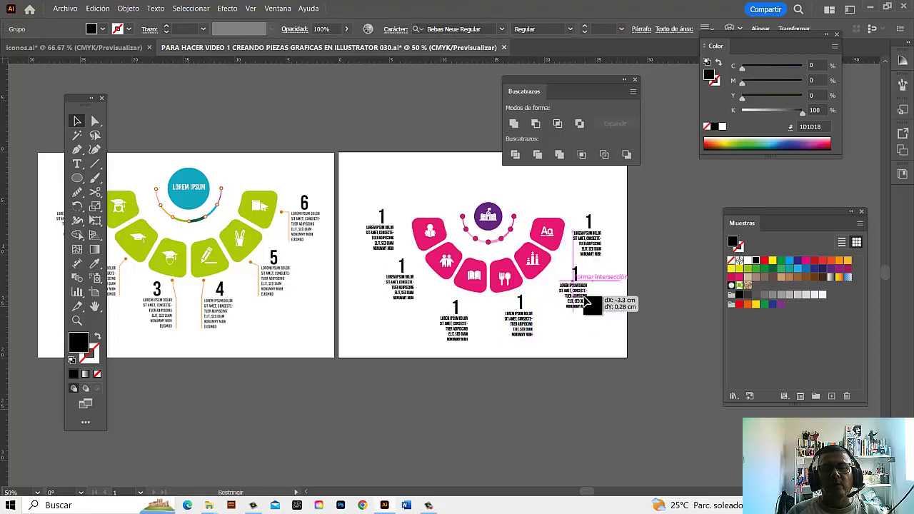
drag(586, 294, 588, 292)
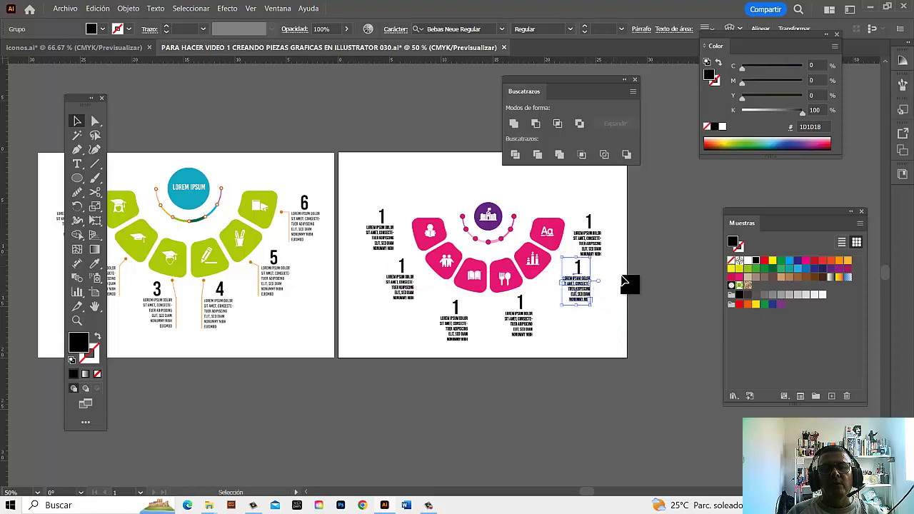
click(631, 288)
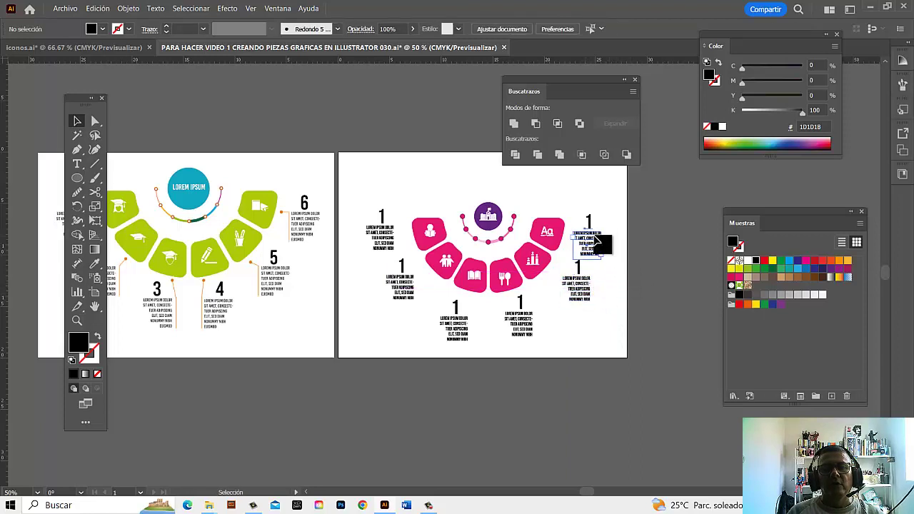
drag(595, 239, 602, 232)
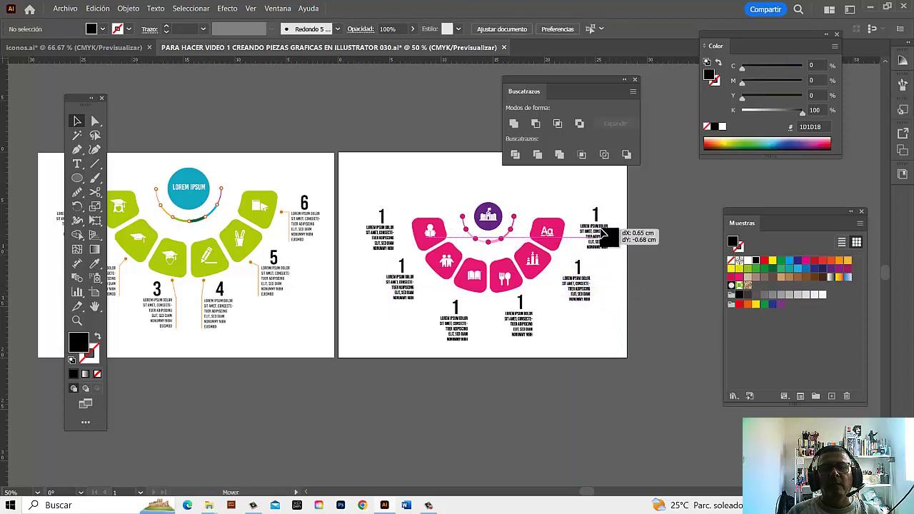
drag(603, 232, 603, 235)
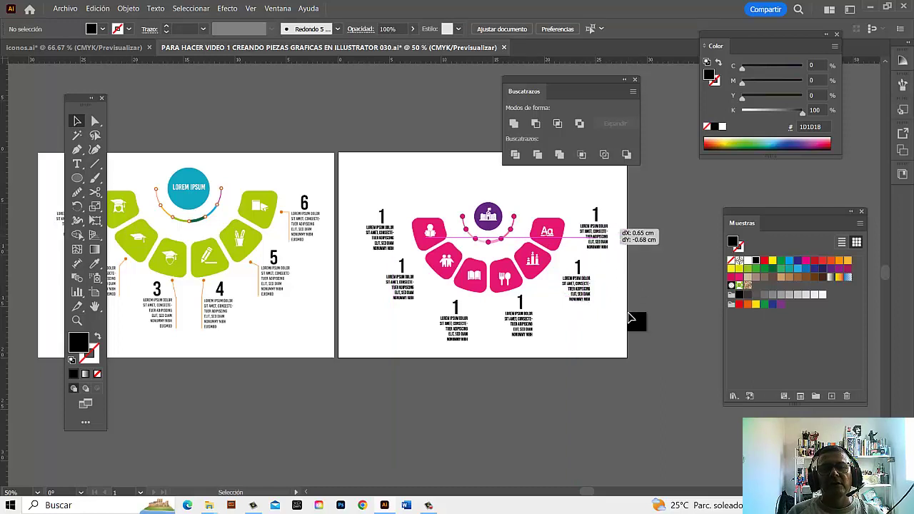
Step: Left-align the lower-right text block's paragraph using Direct Selection
click(95, 122)
click(531, 334)
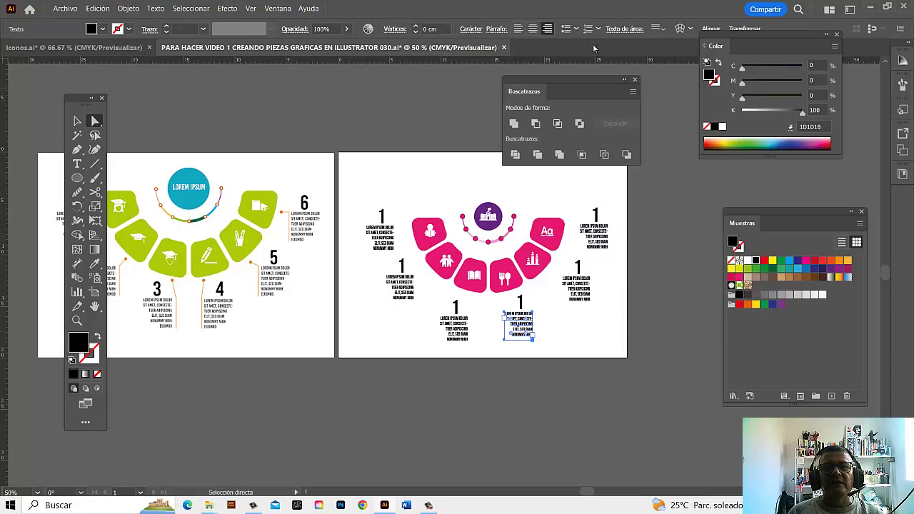
click(582, 294)
click(517, 29)
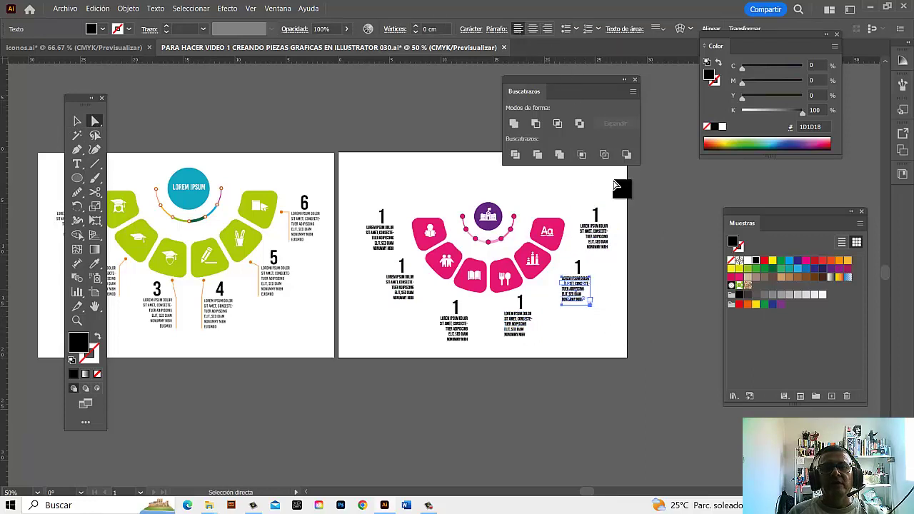
click(606, 241)
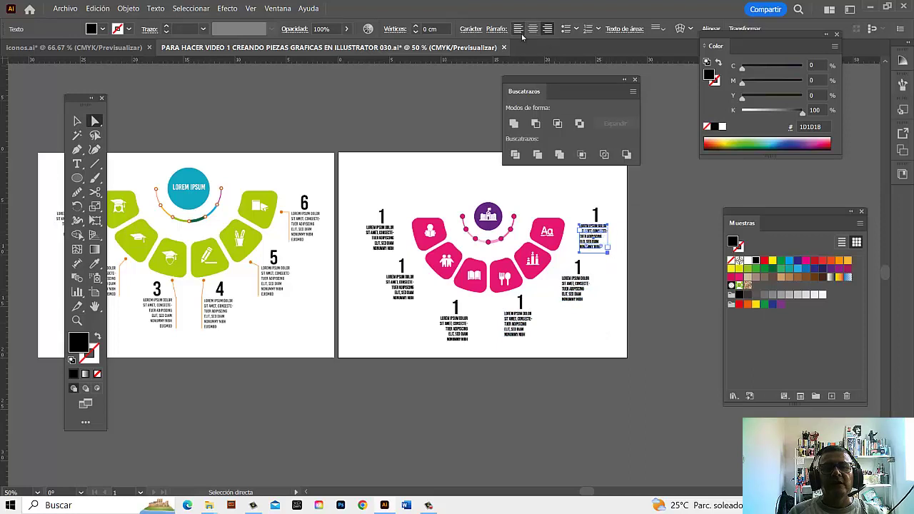
click(673, 289)
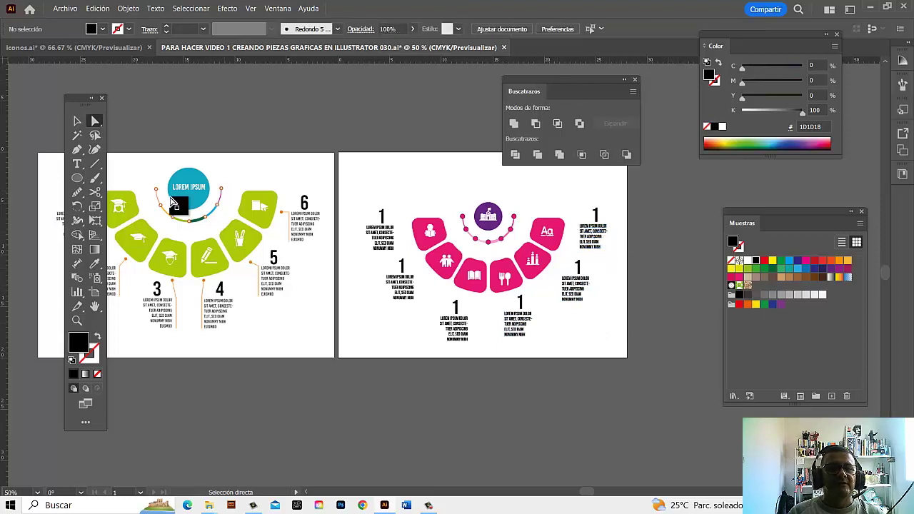
drag(275, 261, 334, 255)
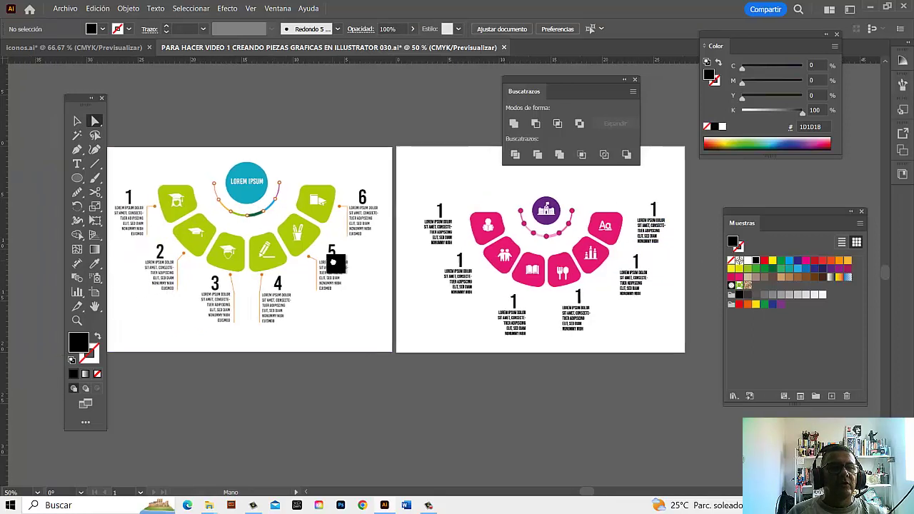
Step: Draw a purple connector line from the top-left text block toward its tile
click(77, 150)
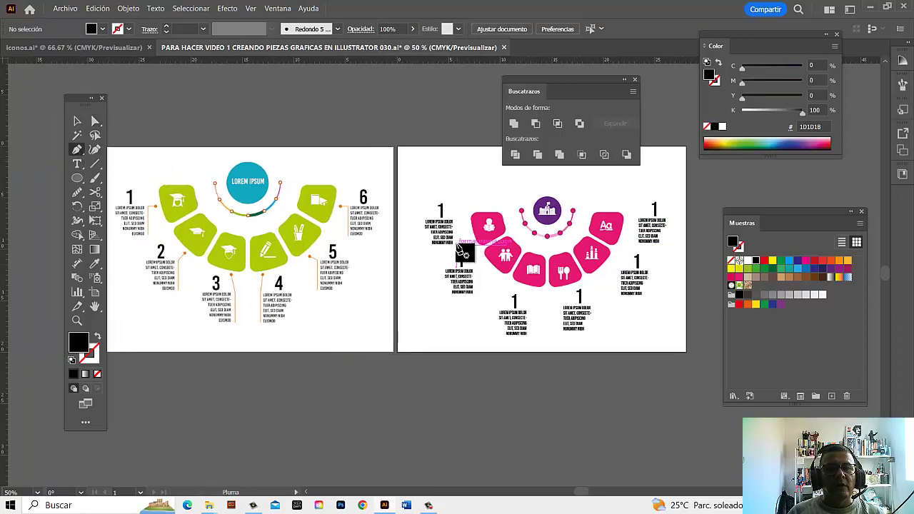
drag(458, 245, 459, 221)
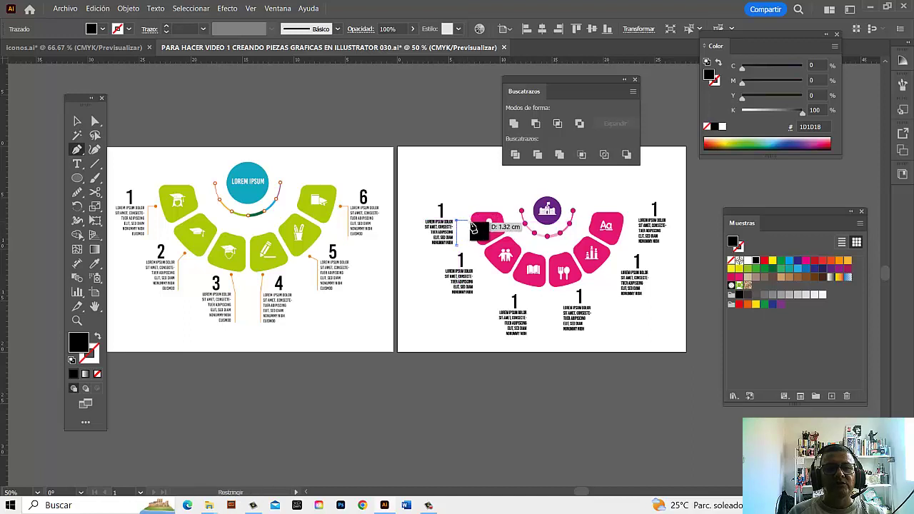
drag(460, 226, 469, 227)
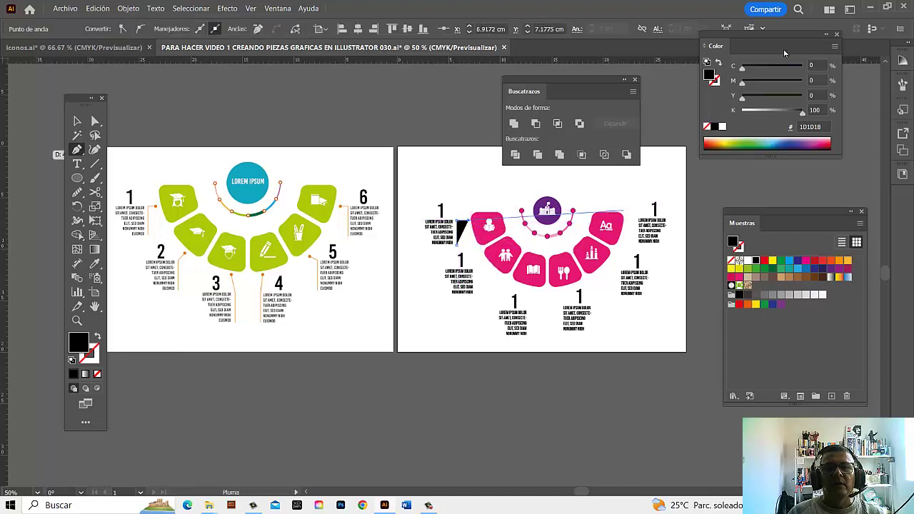
click(718, 66)
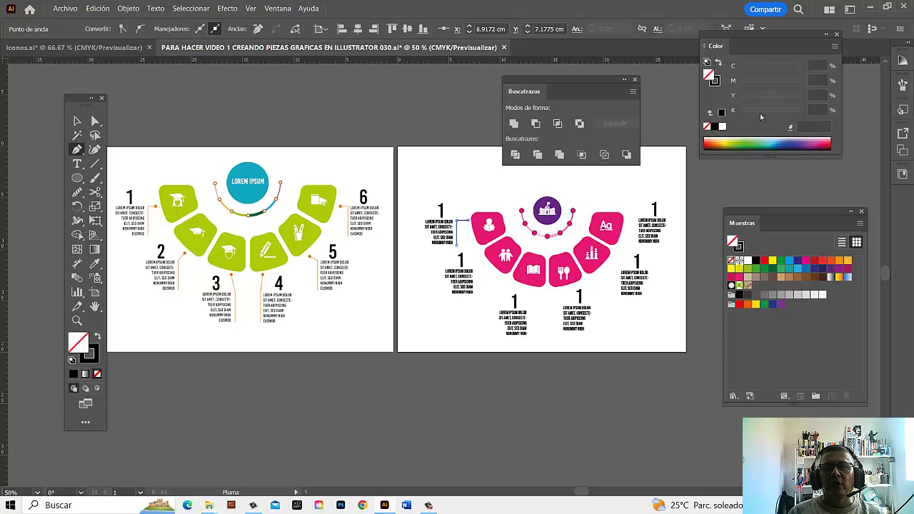
click(715, 83)
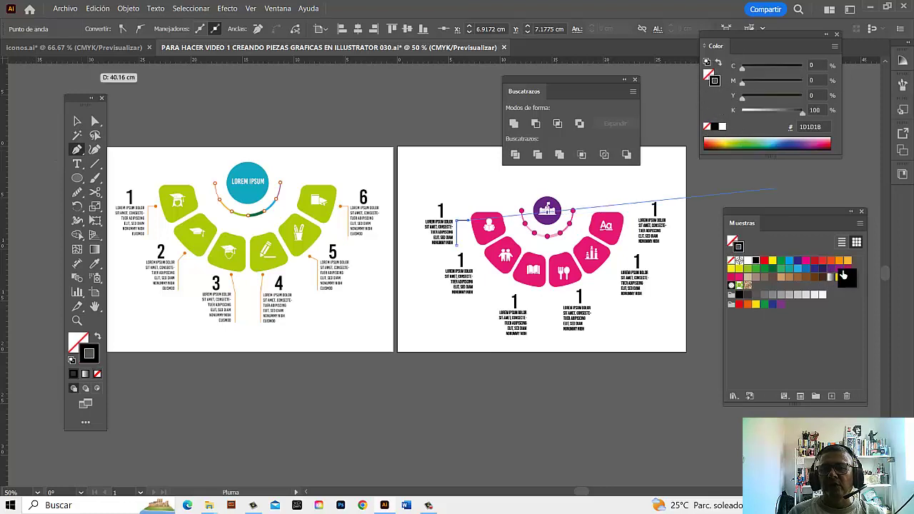
click(839, 272)
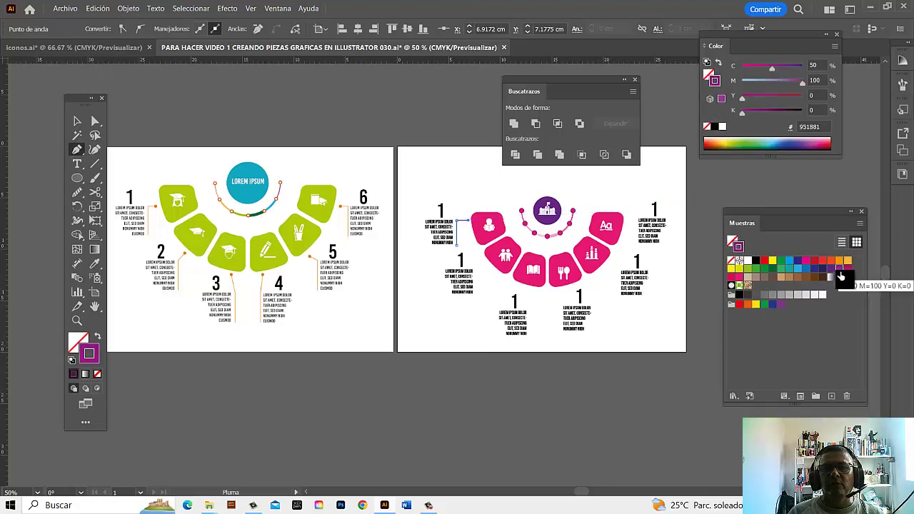
click(78, 121)
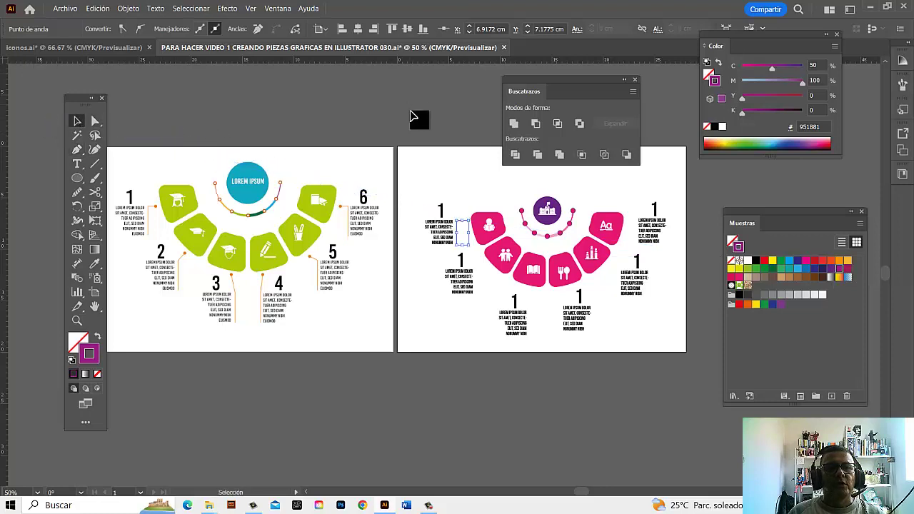
click(463, 221)
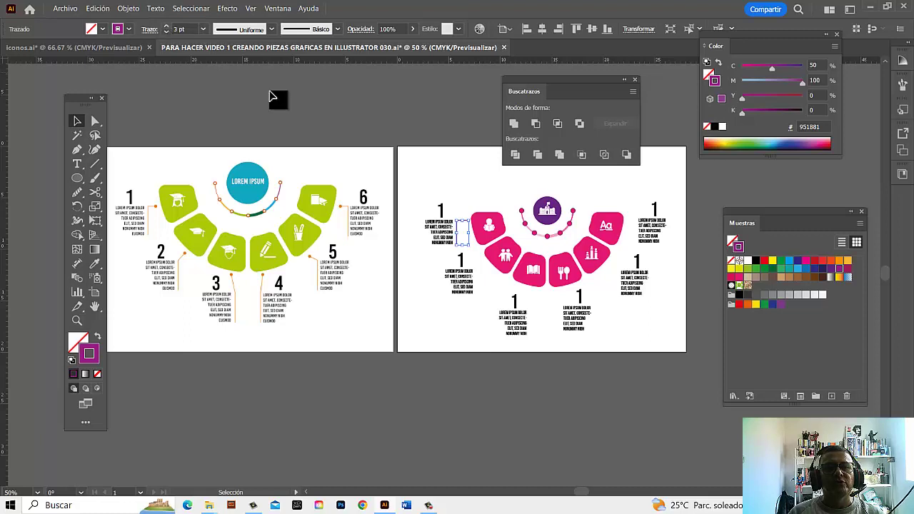
click(447, 187)
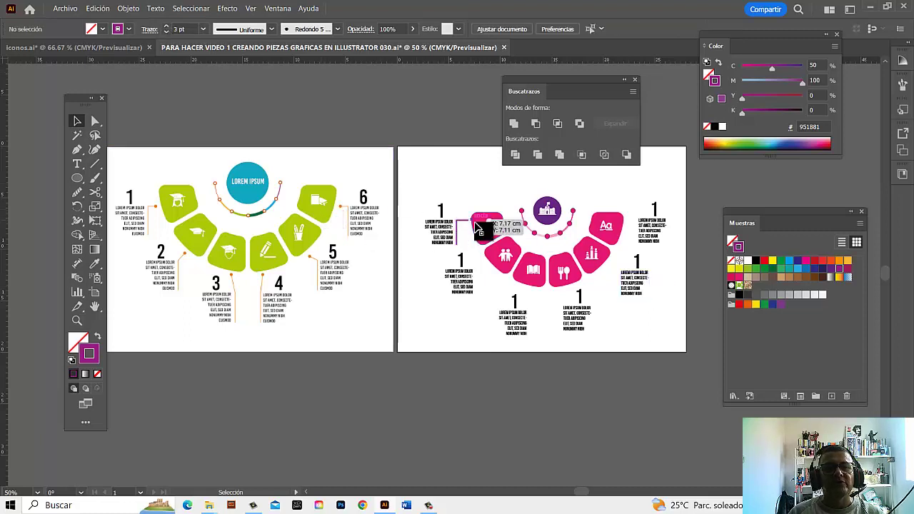
drag(479, 228, 480, 230)
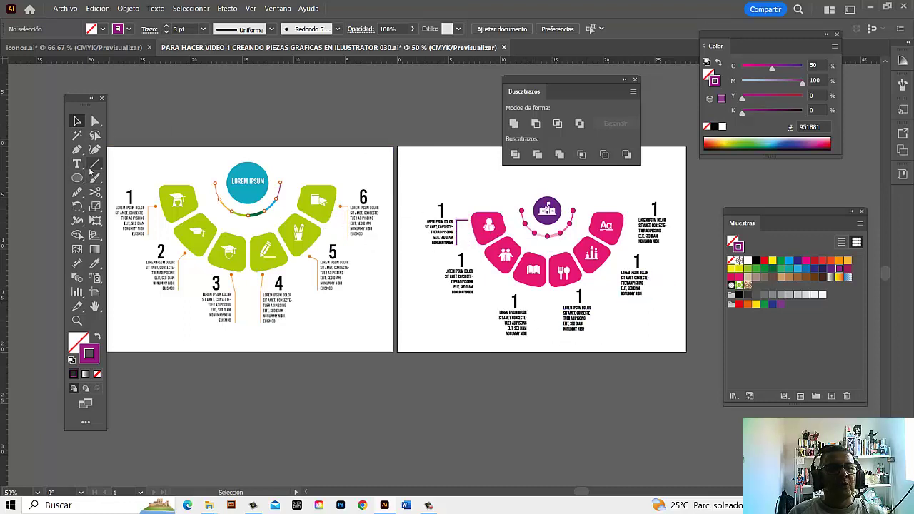
Step: Draw connectors for the second left text block, the middle tiles and the right-centre tile
click(76, 150)
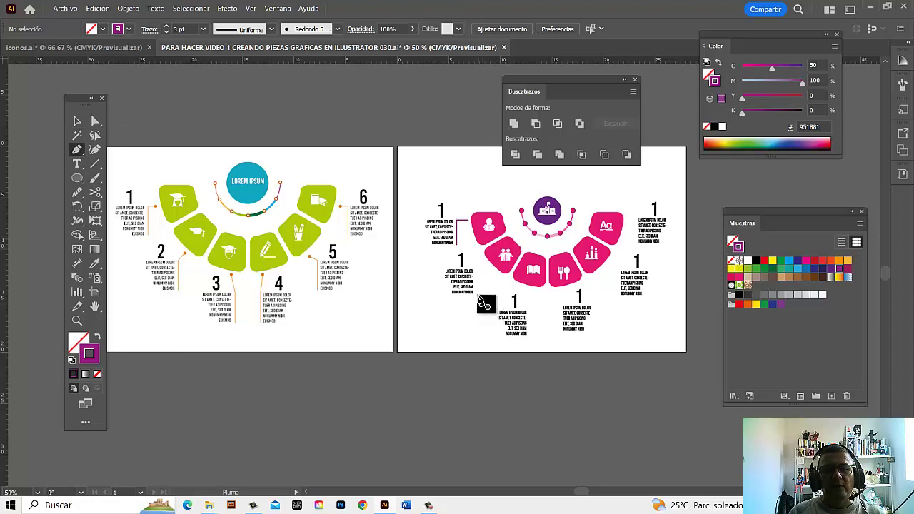
drag(478, 295, 489, 268)
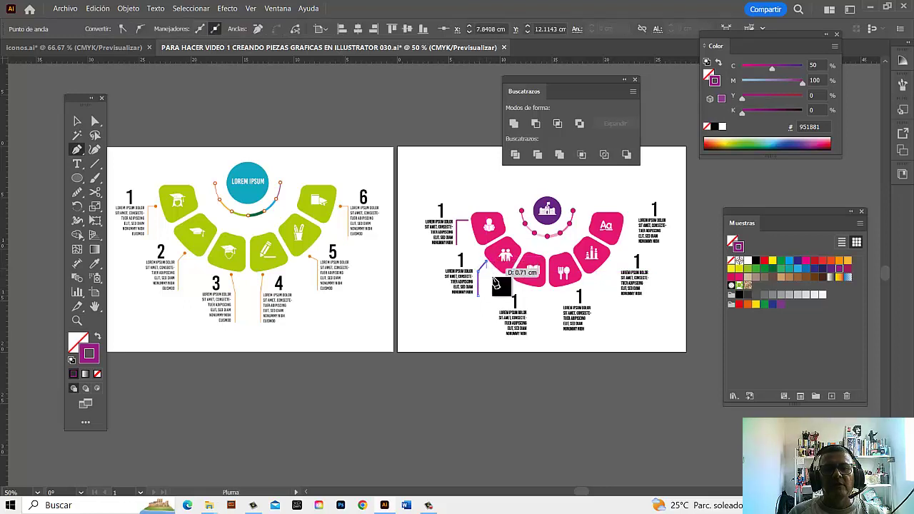
ctrl+click(558, 352)
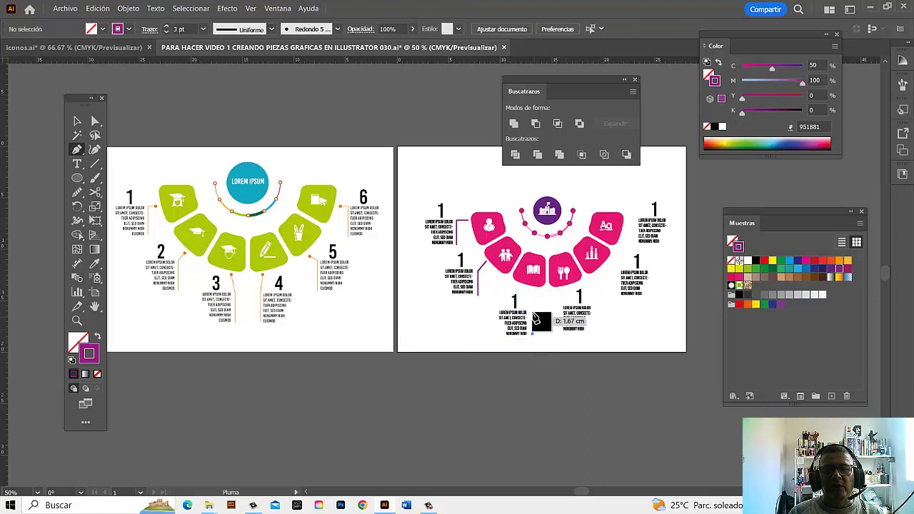
click(532, 332)
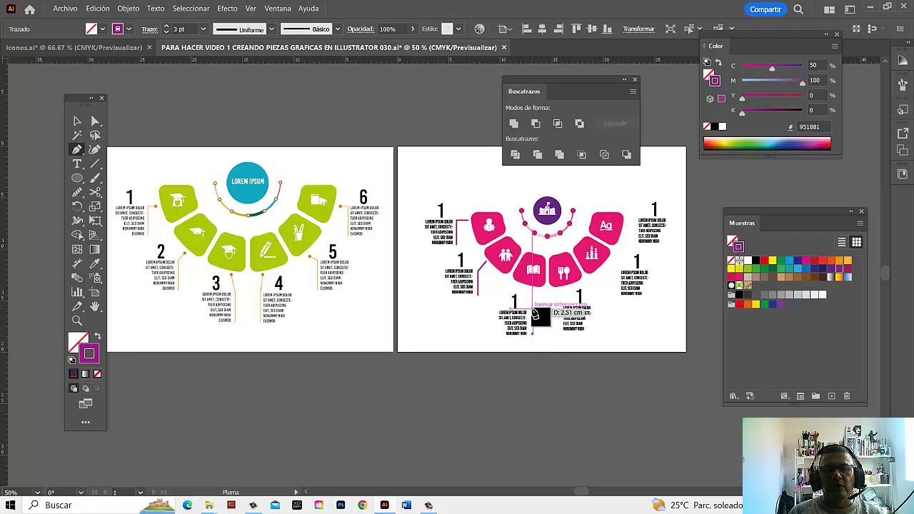
click(532, 304)
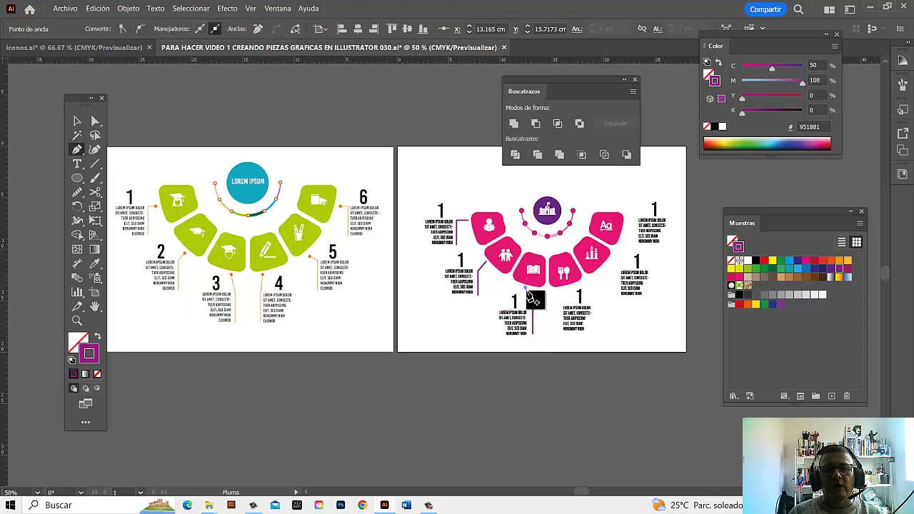
drag(529, 292, 604, 376)
ctrl+click(604, 376)
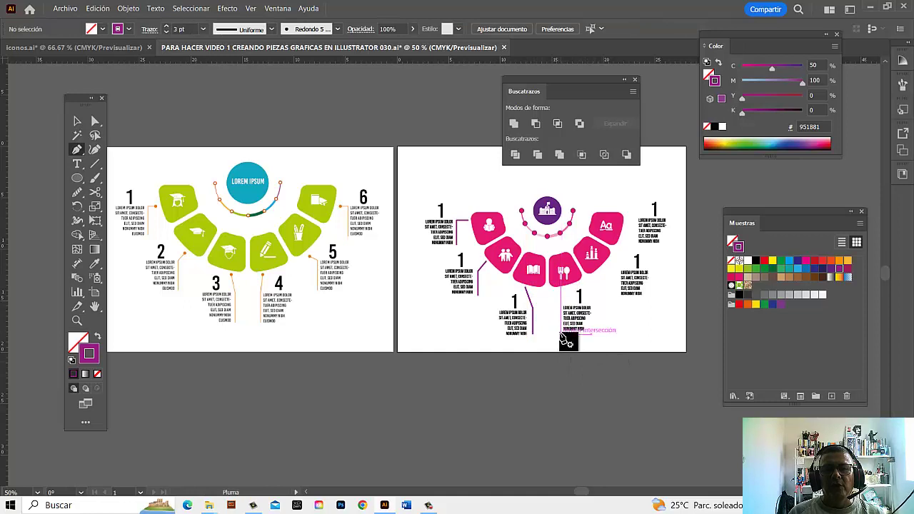
drag(560, 335, 569, 292)
click(565, 289)
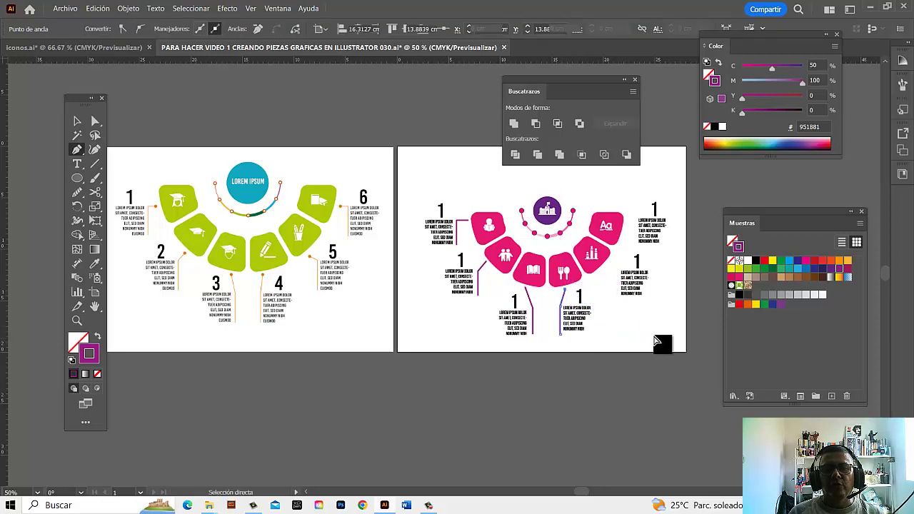
ctrl+click(643, 318)
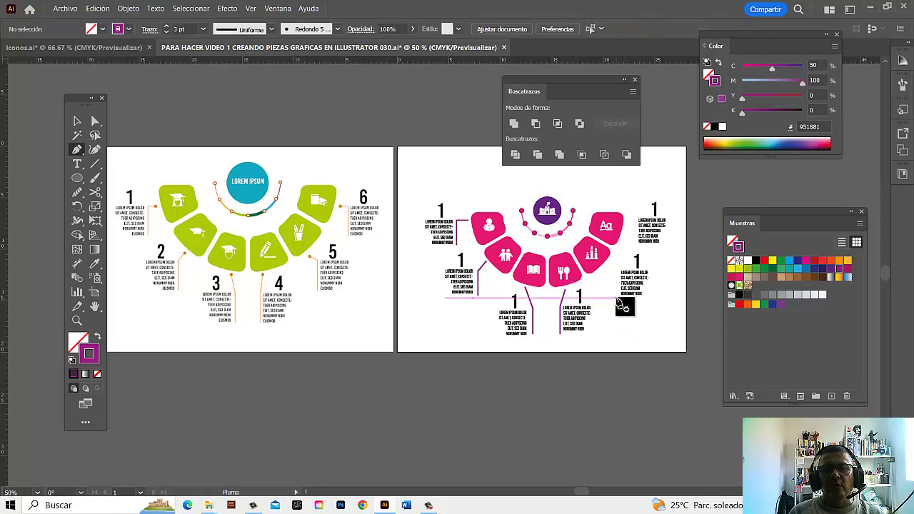
Step: Draw connectors from the lower-right and top-right text blocks to their tiles, including the Aa tile
click(615, 298)
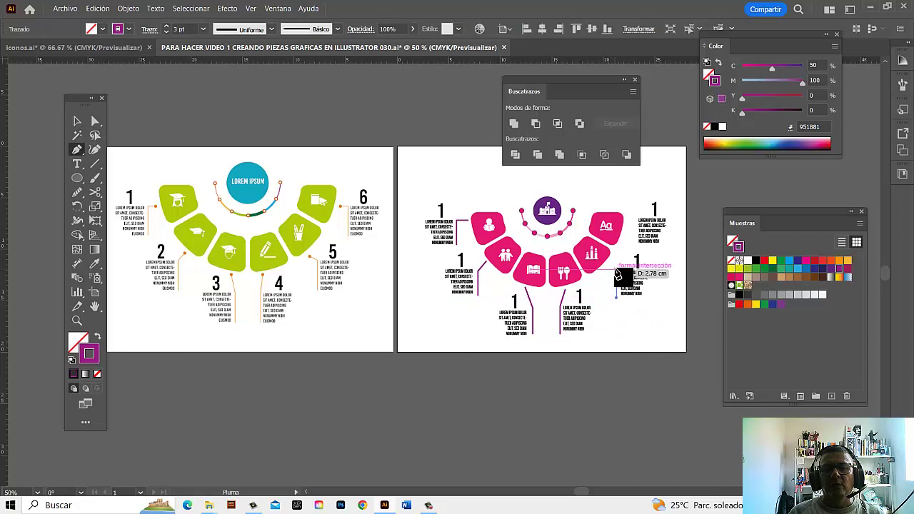
click(614, 274)
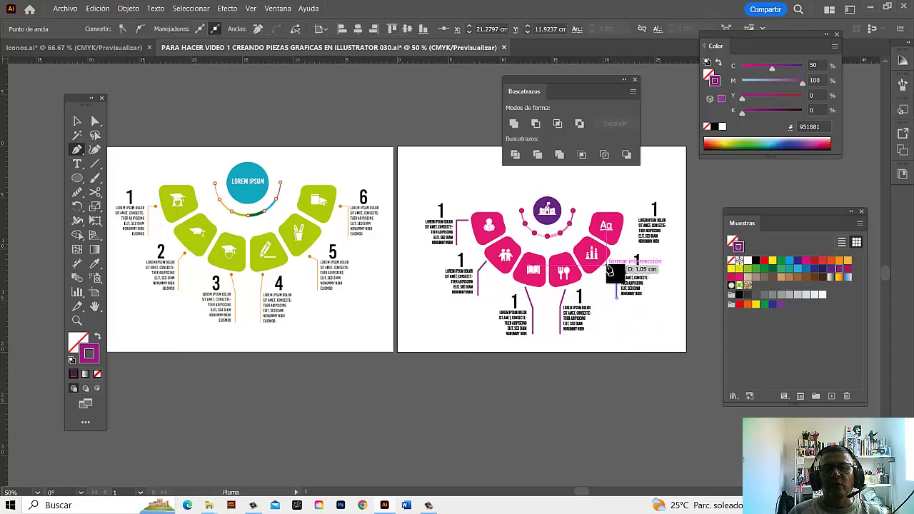
key(ctrl)
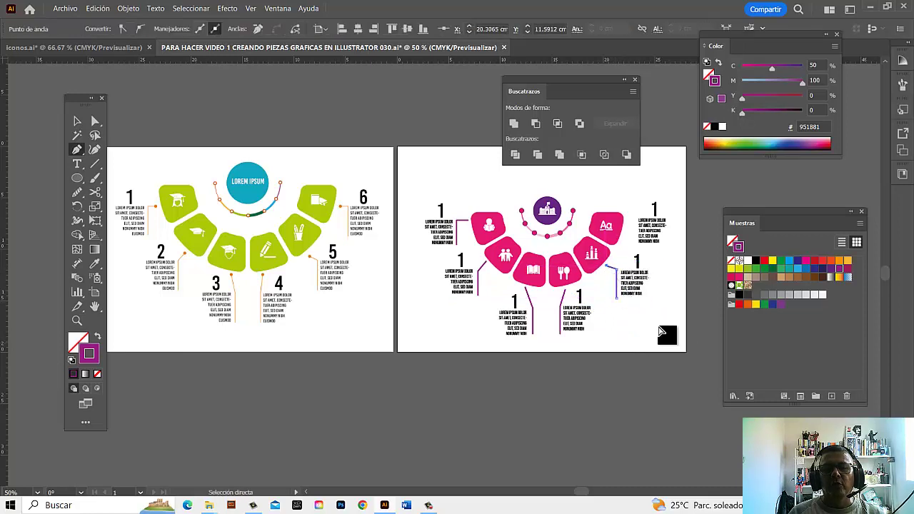
ctrl+click(657, 261)
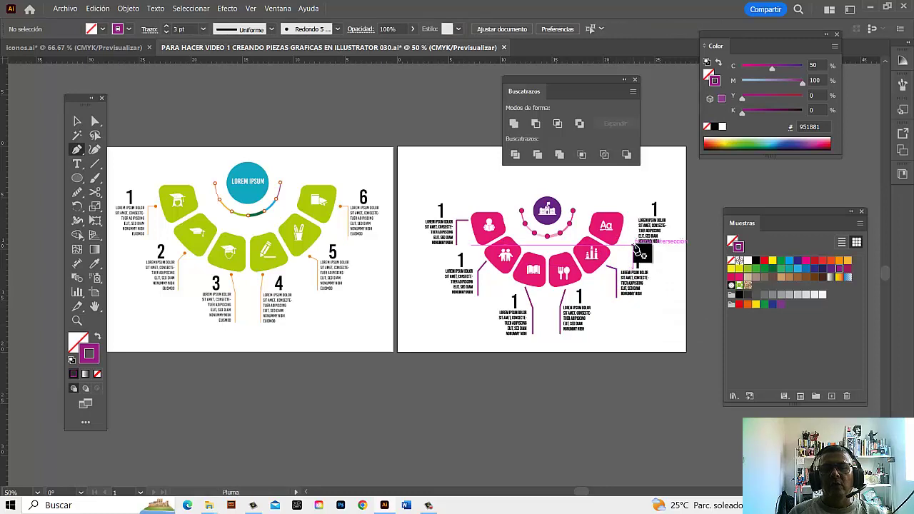
click(633, 243)
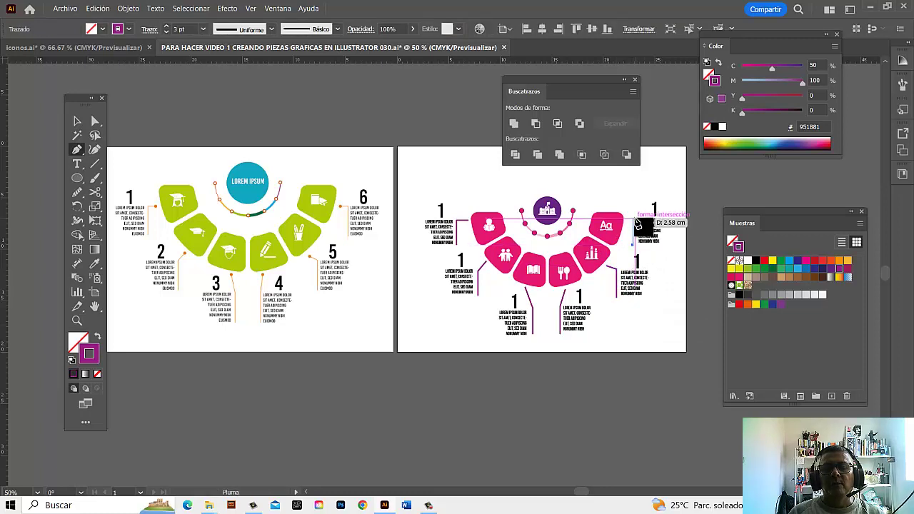
click(637, 224)
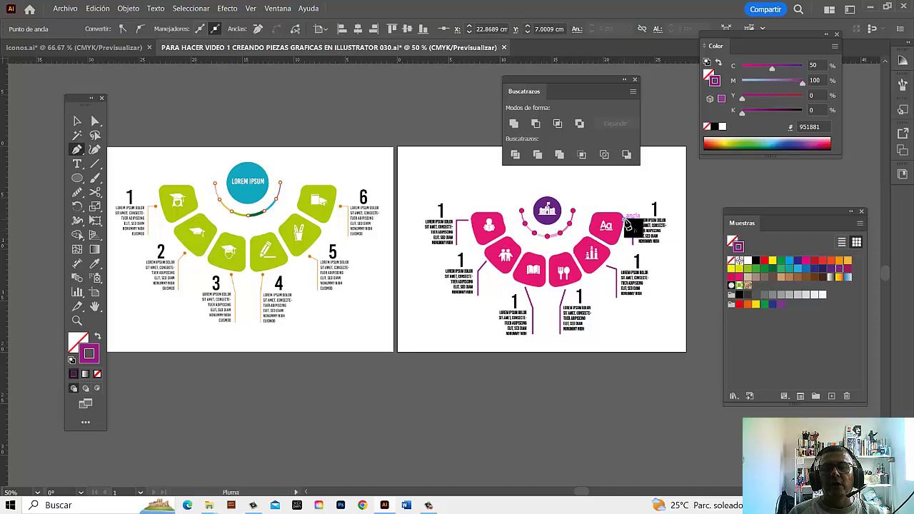
click(77, 121)
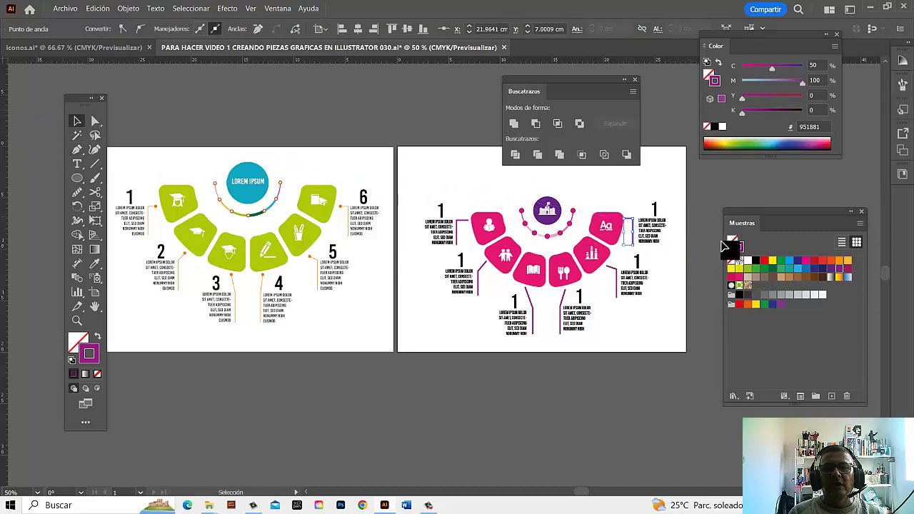
click(637, 227)
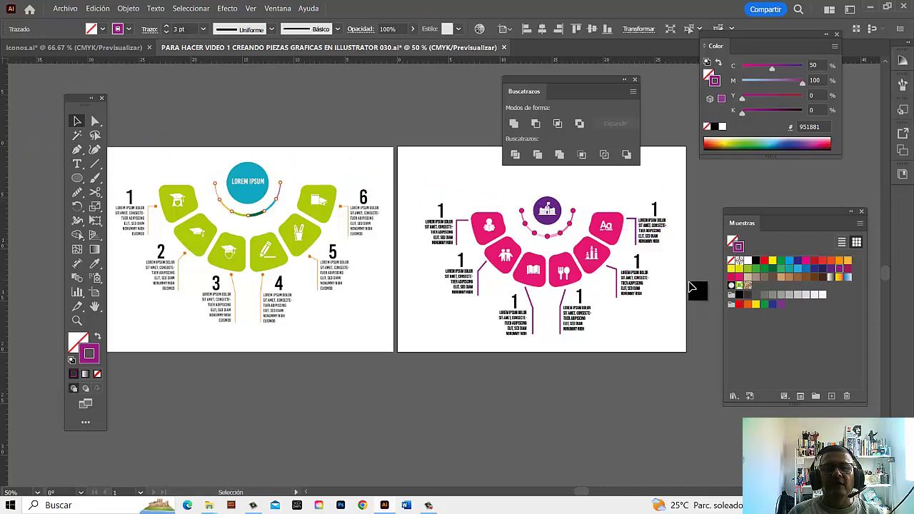
Step: Draw a small purple-filled, strokeless circle at the end of a connector line
drag(577, 250, 657, 322)
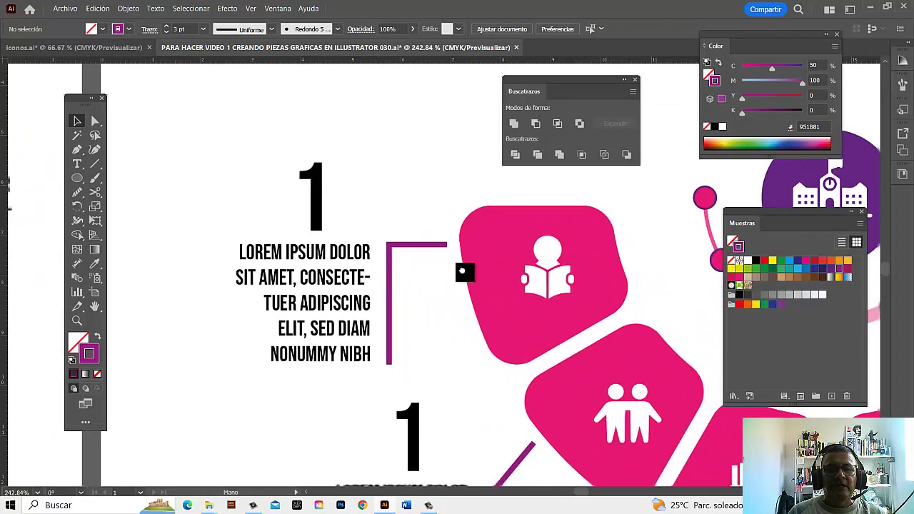
key(l)
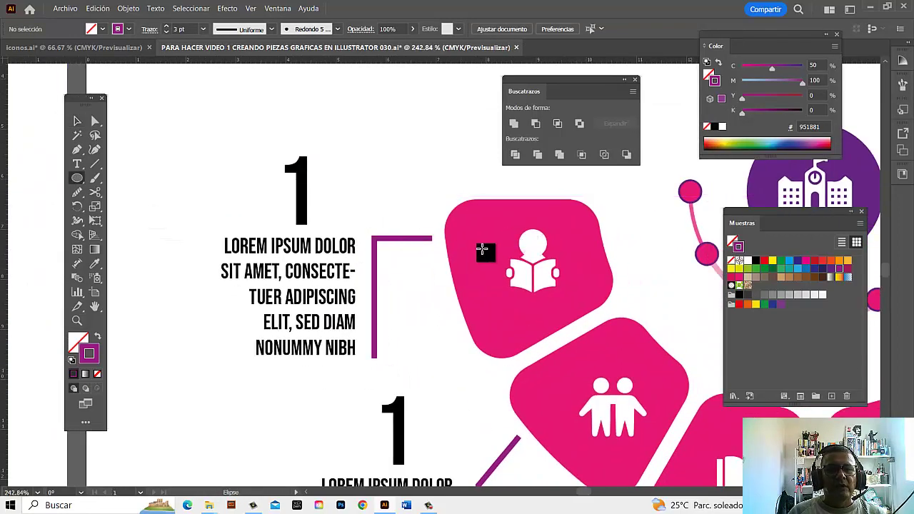
drag(427, 232, 437, 243)
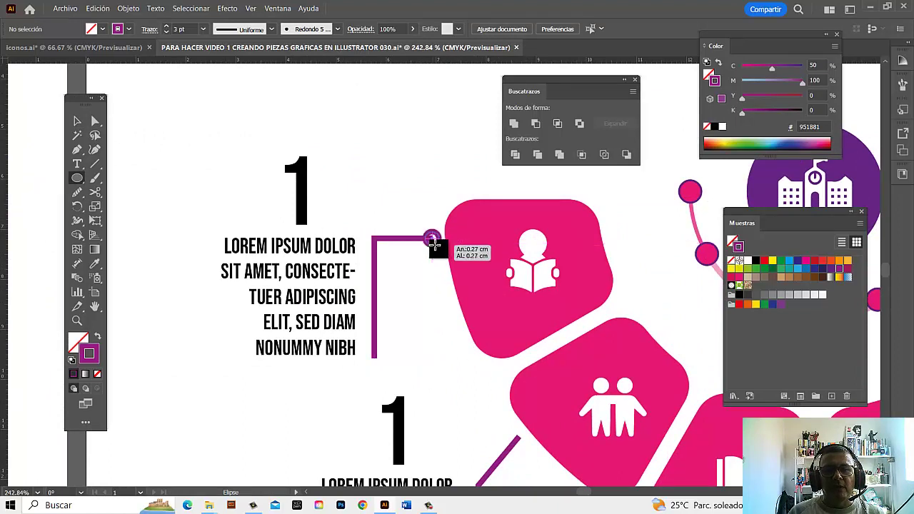
key(shift+x)
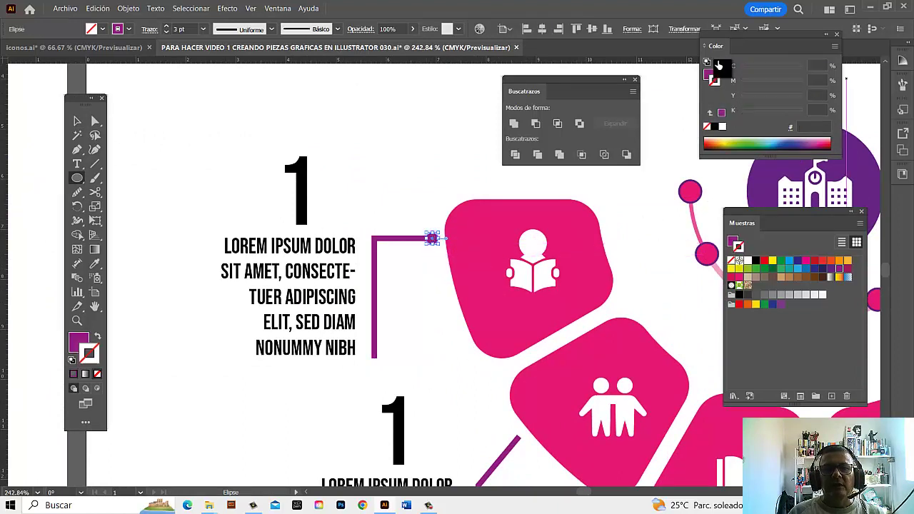
click(77, 121)
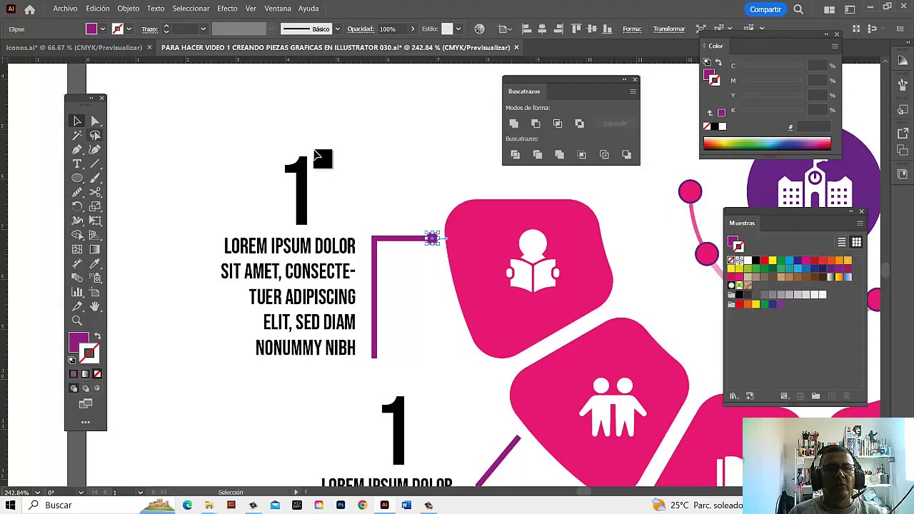
click(424, 211)
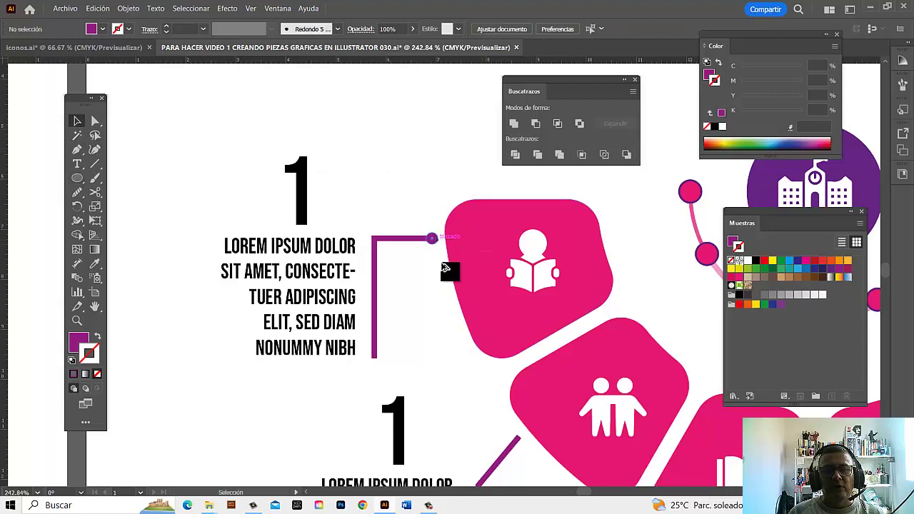
Step: Place dot copies on the diagonal line's end and the middle and right line tops
mouse_move(434, 240)
mouse_down()
mouse_move(524, 440)
mouse_move(235, 121)
mouse_up()
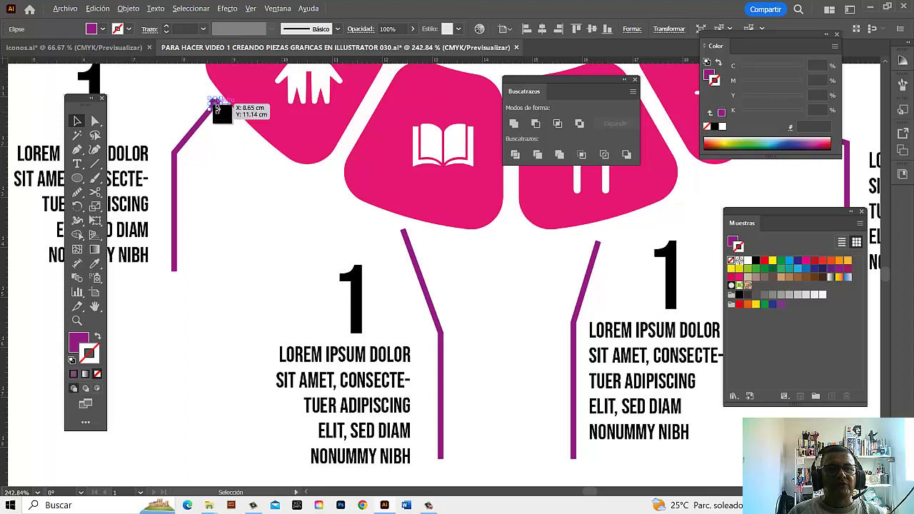
click(245, 174)
drag(234, 129, 408, 239)
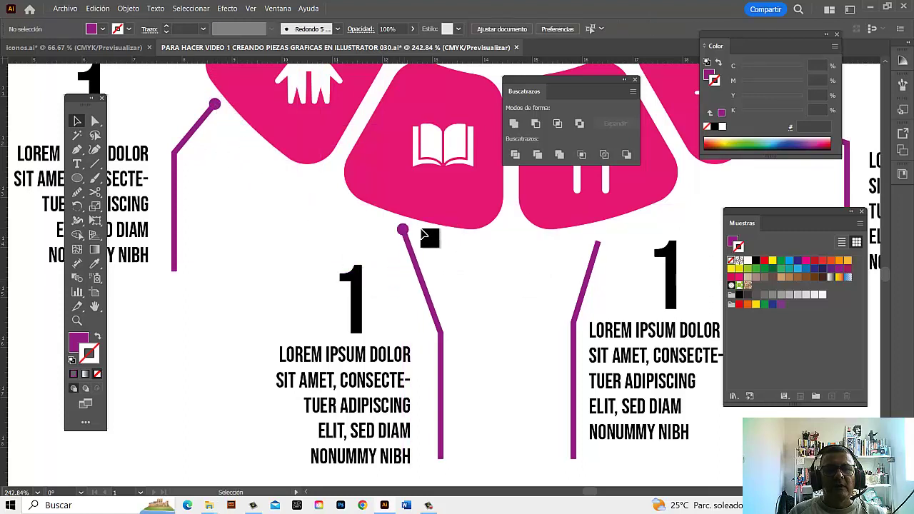
mouse_move(406, 232)
mouse_down()
mouse_move(607, 245)
mouse_move(623, 264)
mouse_up()
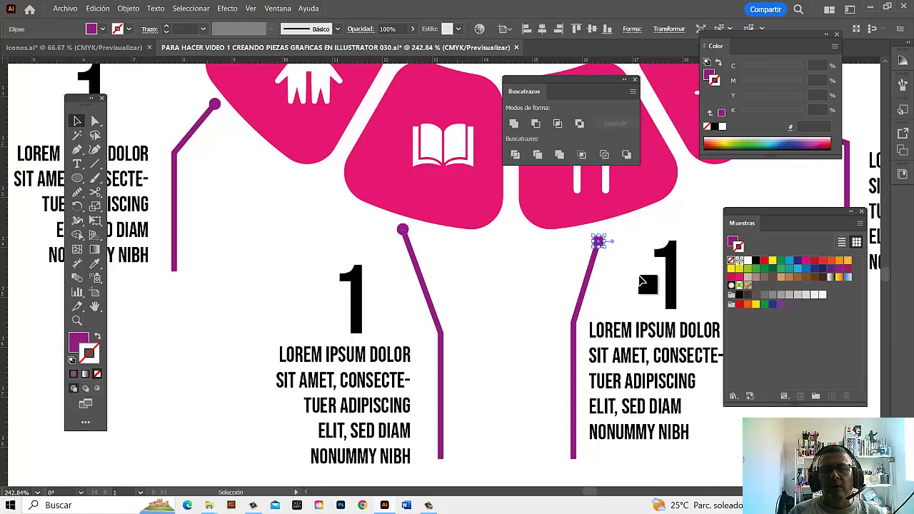
Step: Copy more dots onto the ends of the right-hand connector lines
drag(631, 268, 314, 411)
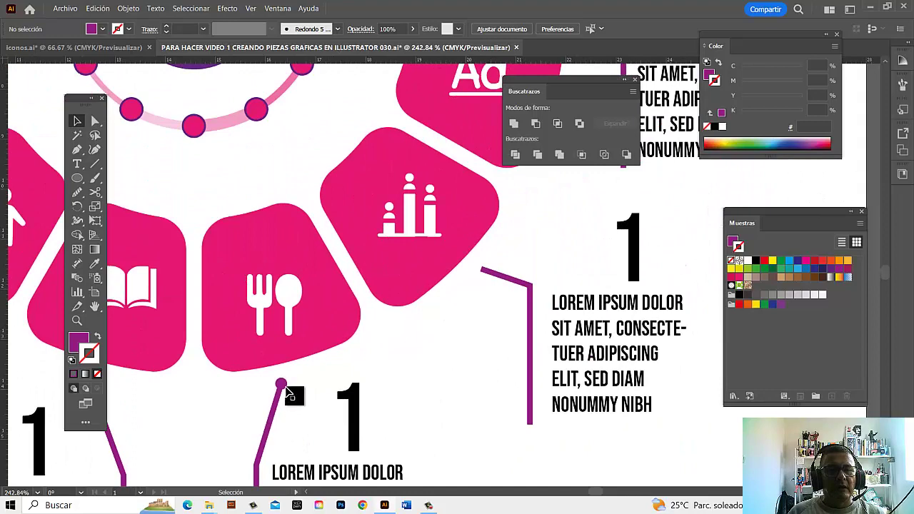
mouse_move(280, 384)
mouse_down()
mouse_move(486, 279)
mouse_move(529, 285)
mouse_up()
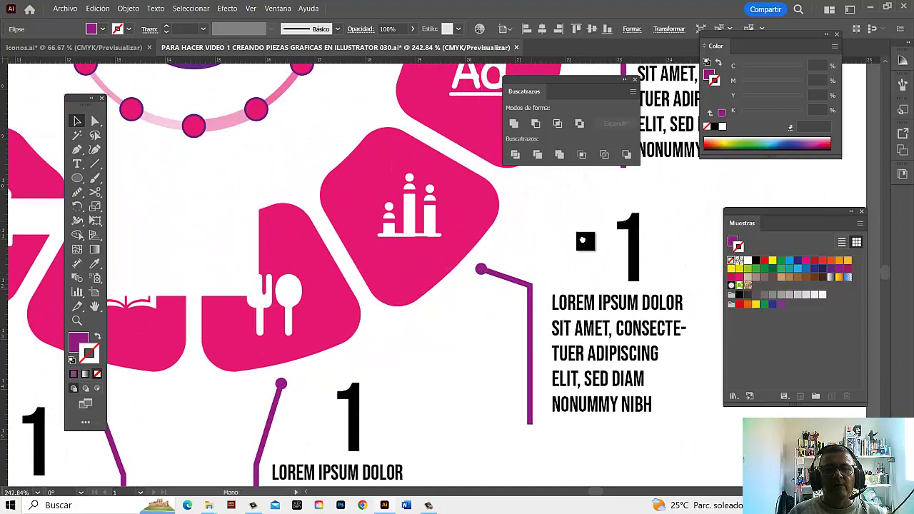
drag(585, 238, 540, 416)
drag(438, 468, 534, 238)
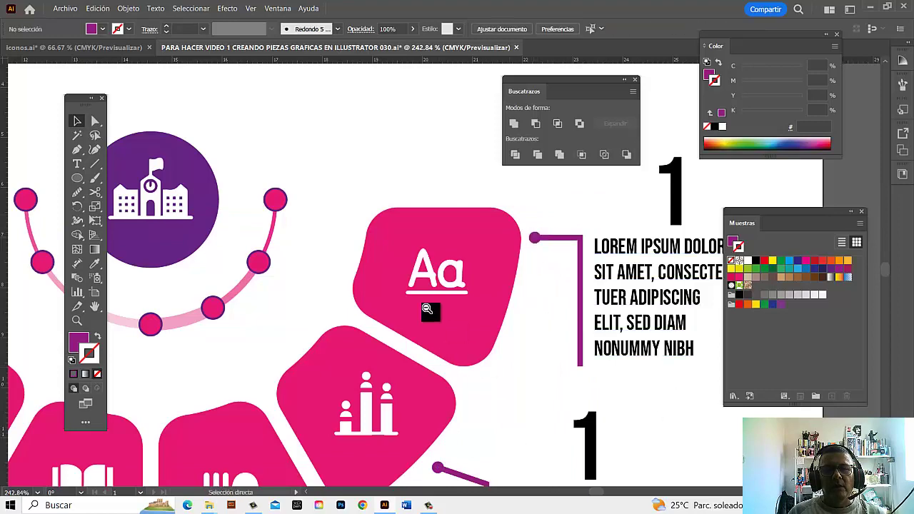
scroll(428, 312, down, 2)
scroll(428, 309, down, 2)
scroll(457, 304, down, 1)
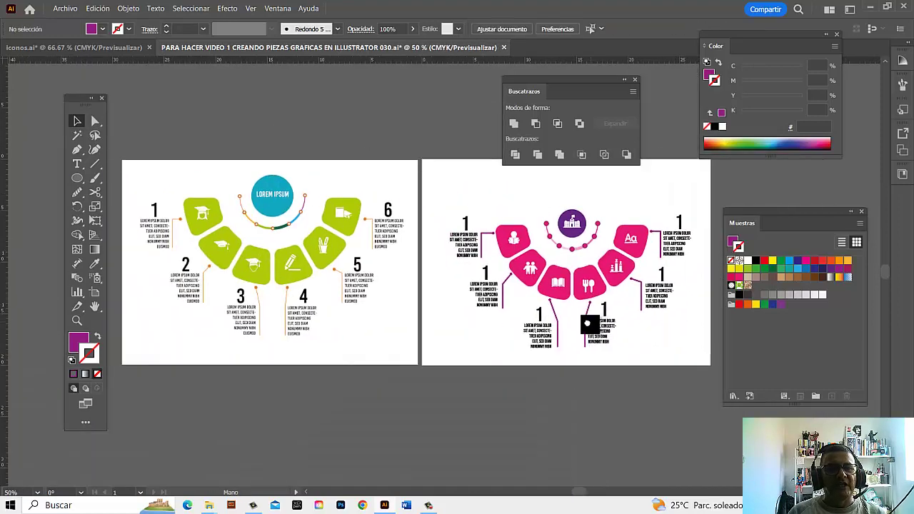
Step: Marquee-select every infographic part, group them with Ctrl+G, and drag the group slightly upward
drag(474, 298, 614, 335)
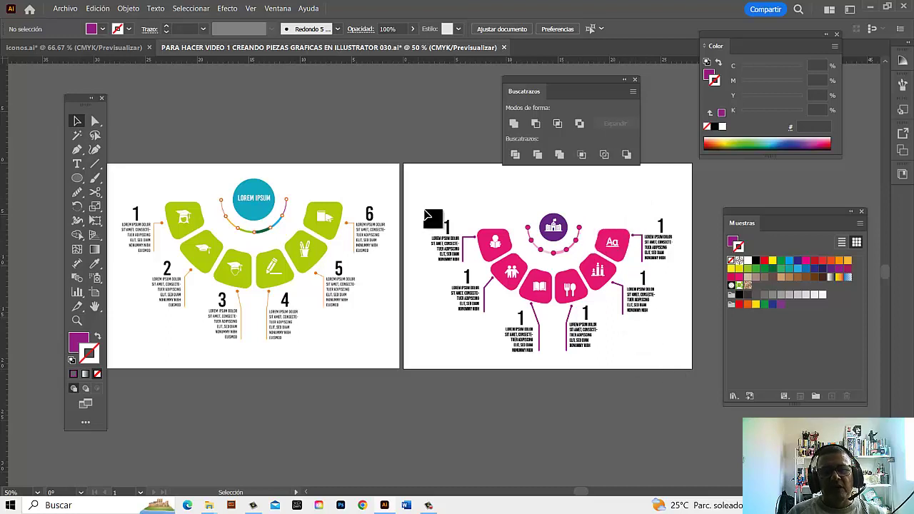
drag(425, 203, 732, 389)
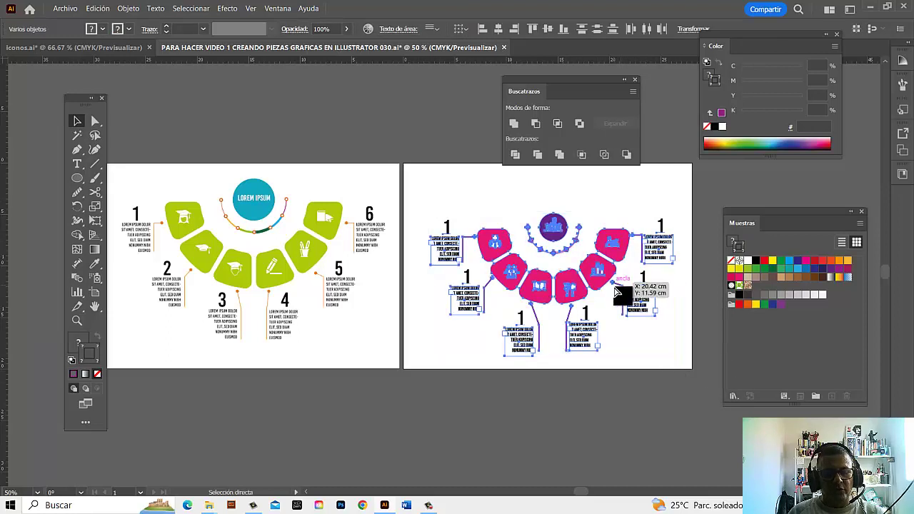
key(ctrl+g)
drag(604, 275, 606, 260)
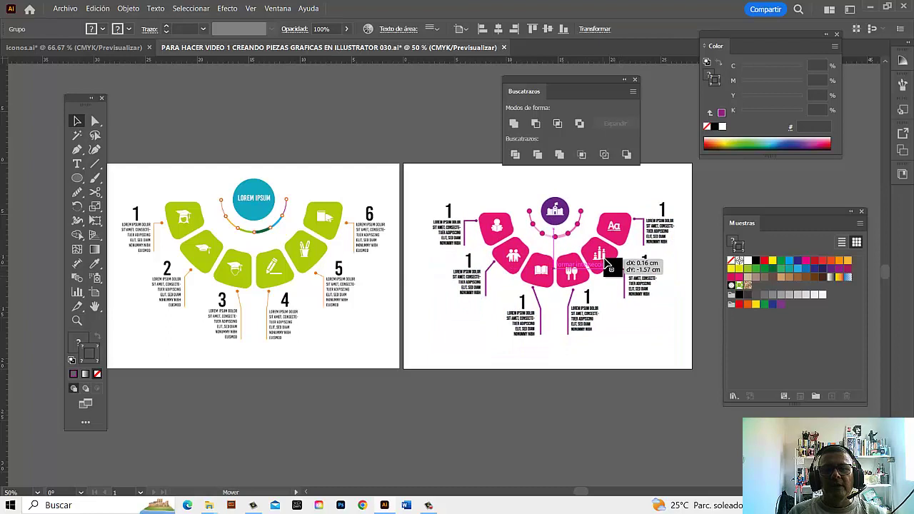
click(642, 386)
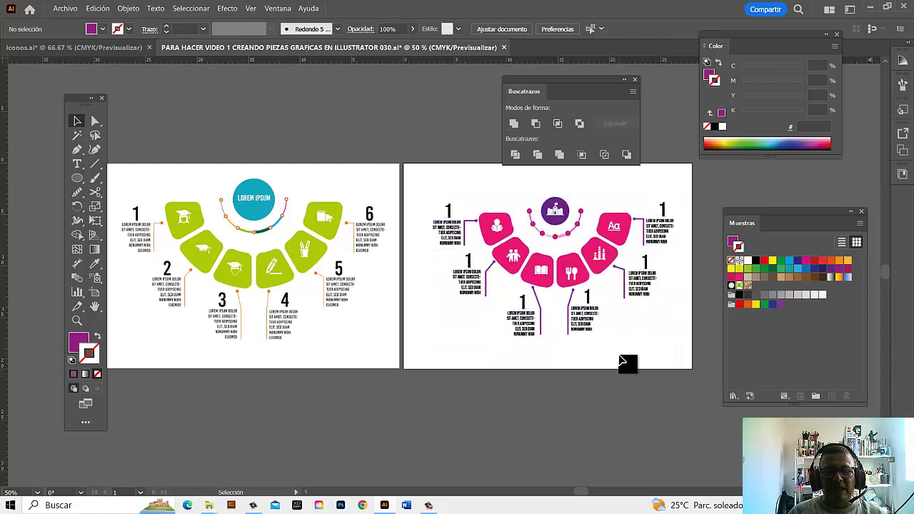